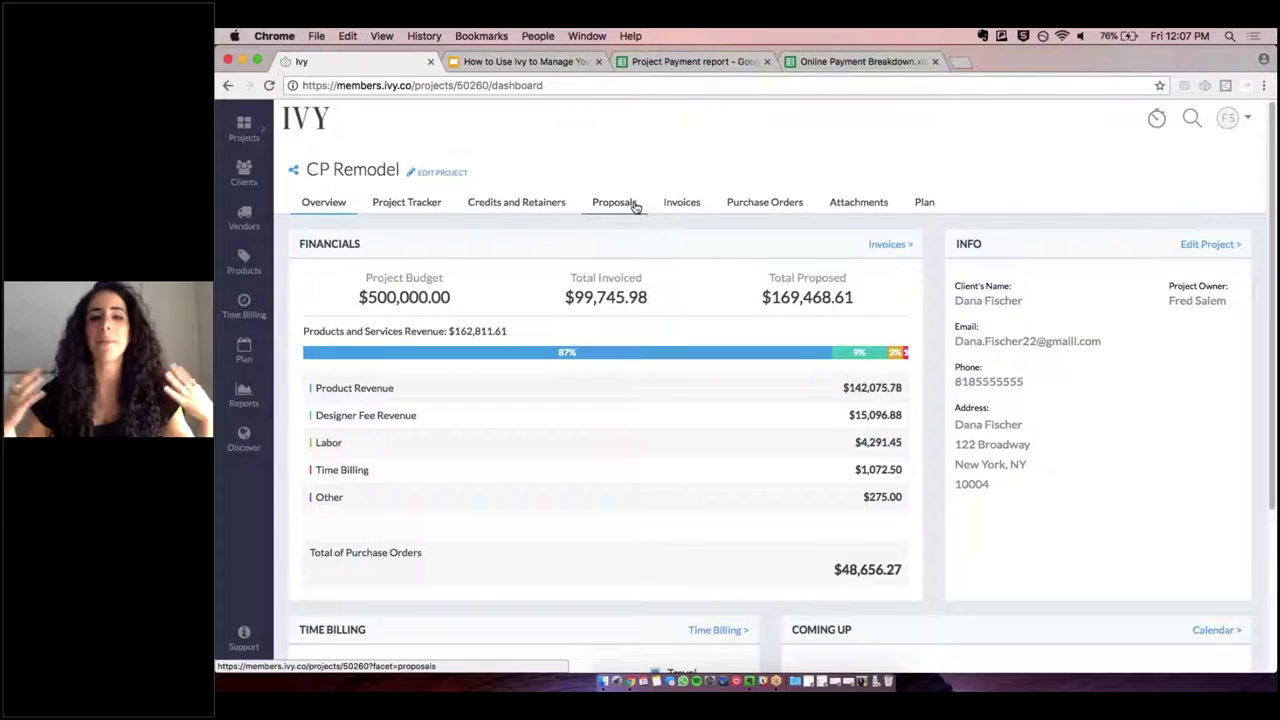
- Start a new proposal in the CP Remodel project and show All Products as the source for its items
left_click(610, 205)
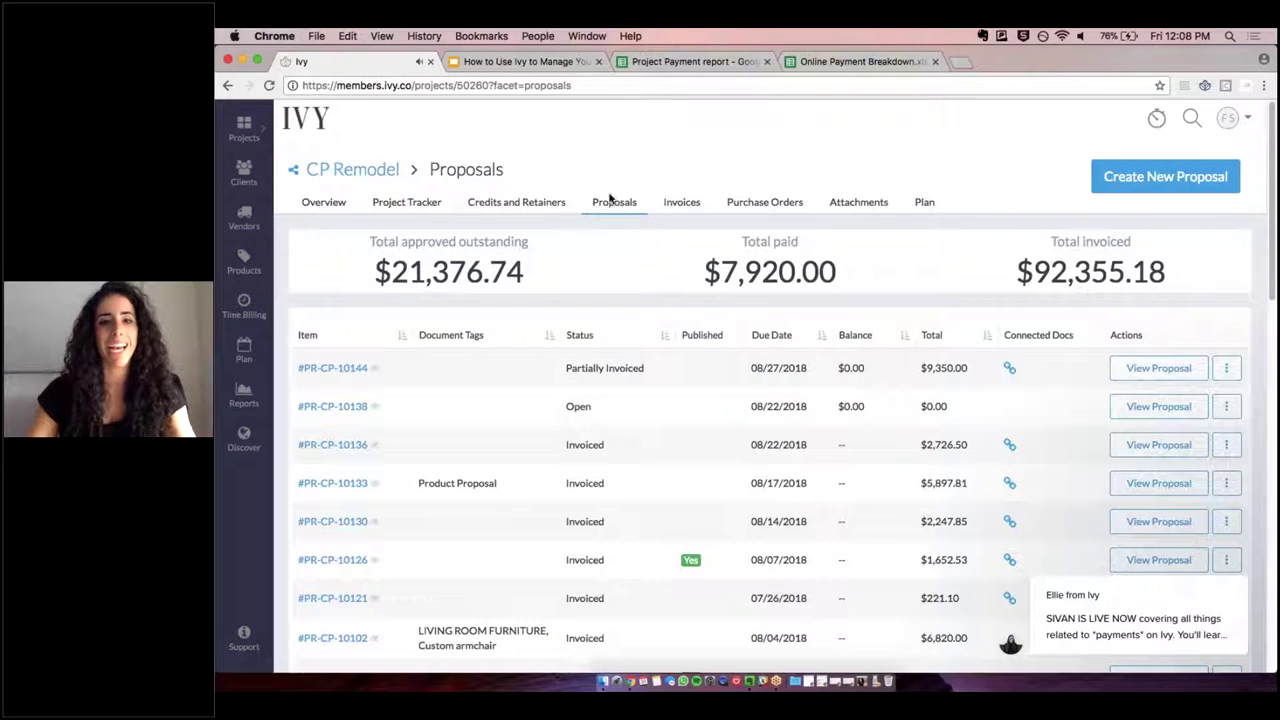
left_click(1155, 186)
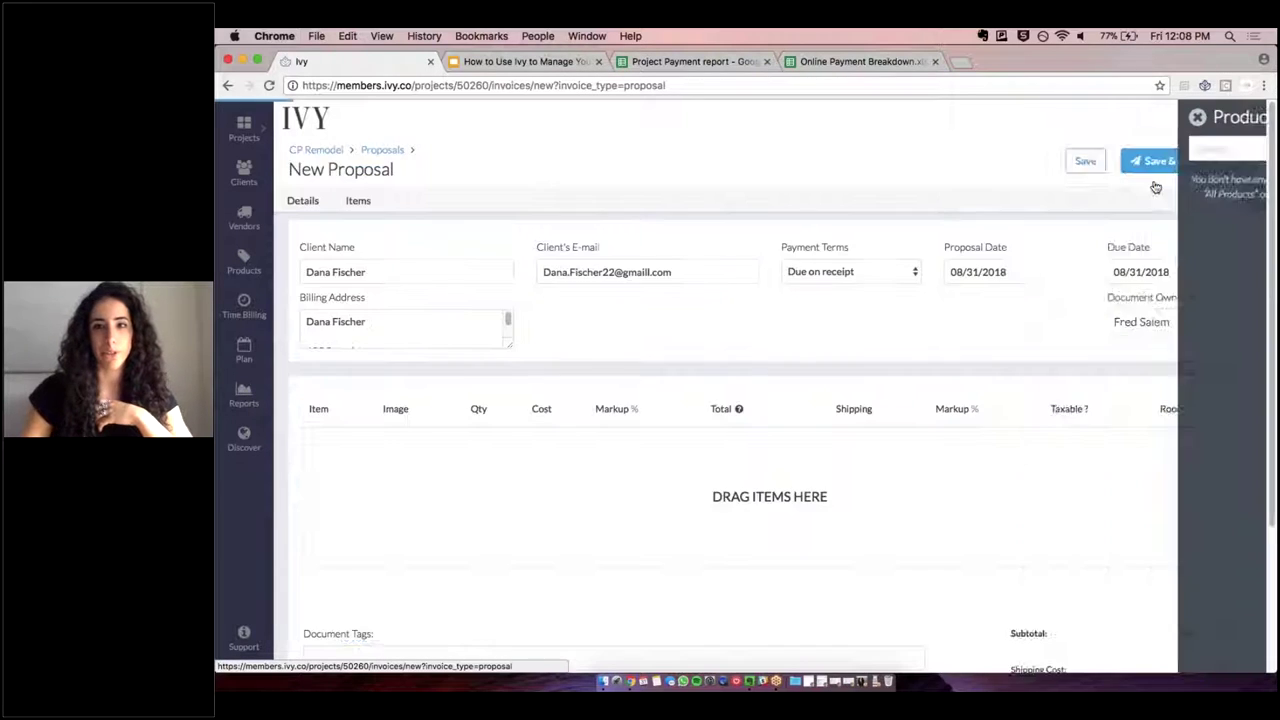
left_click(1212, 119)
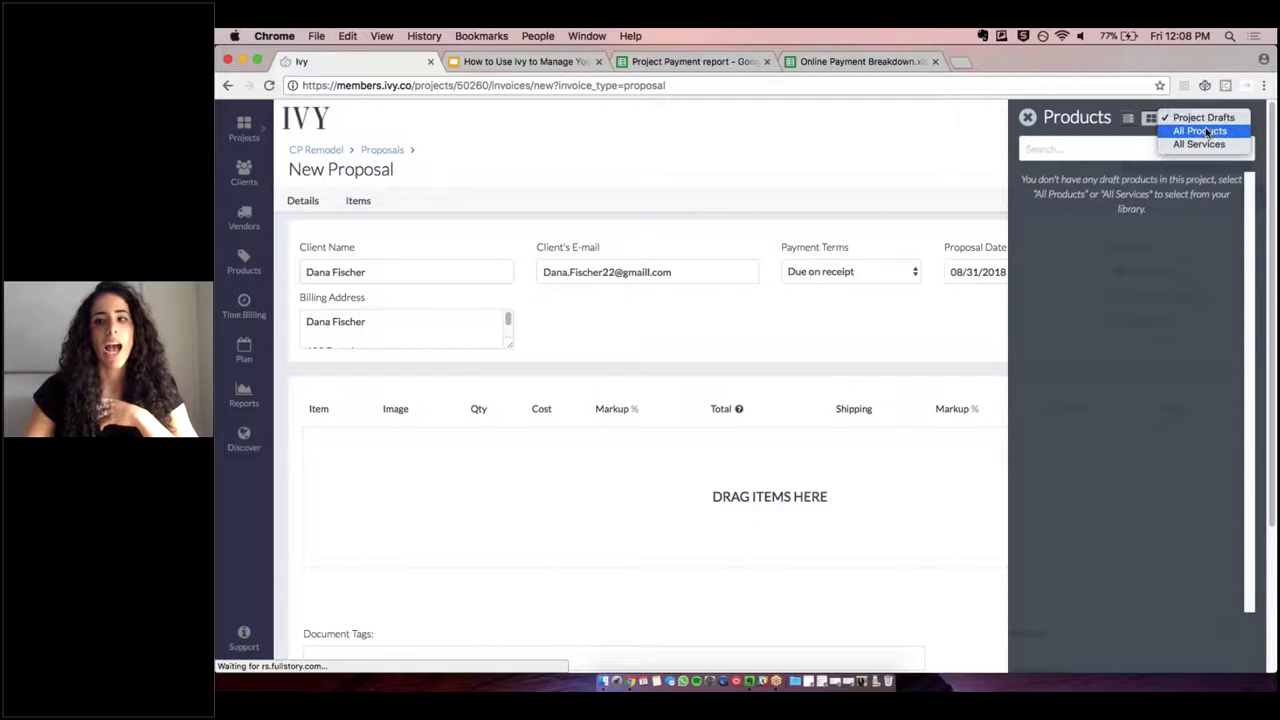
left_click(1200, 131)
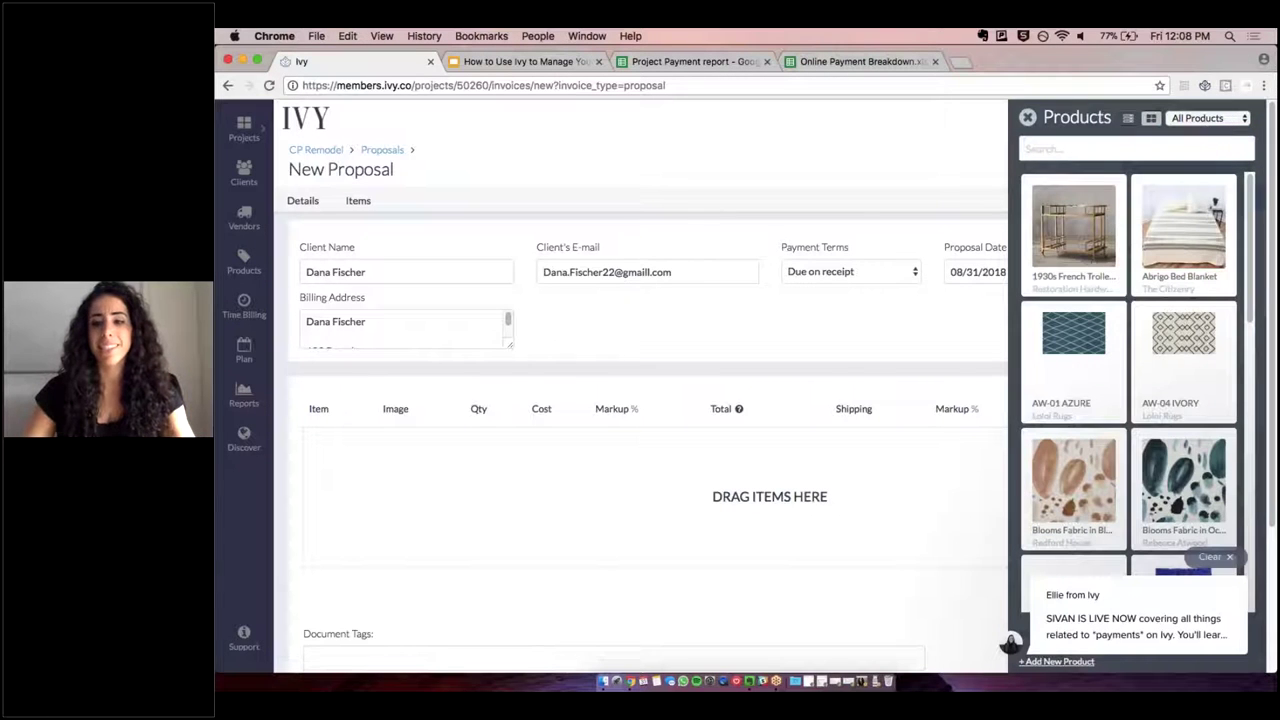
- Add the Blooms Fabric in Ocean Ombré, the Blue Vintage Berber Moroccan rug and the Estrellas Area Rug to the proposal
left_click(1192, 484)
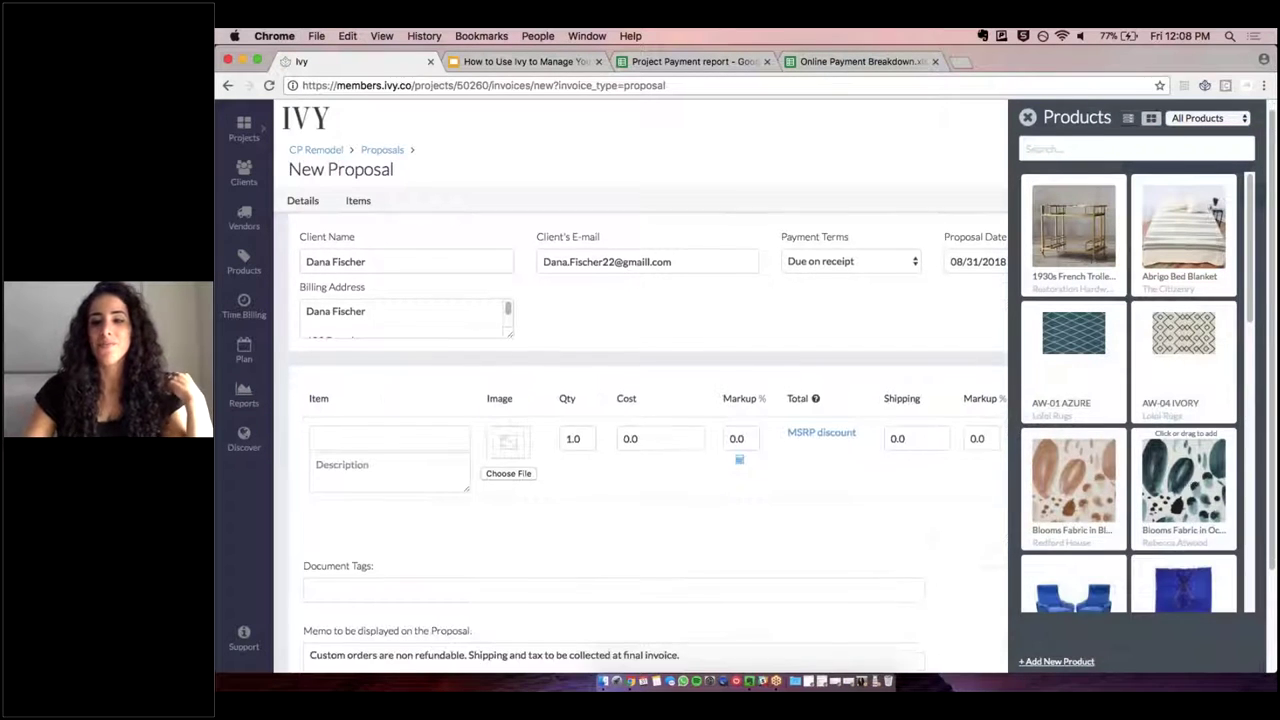
scroll(1186, 520, "down", 3)
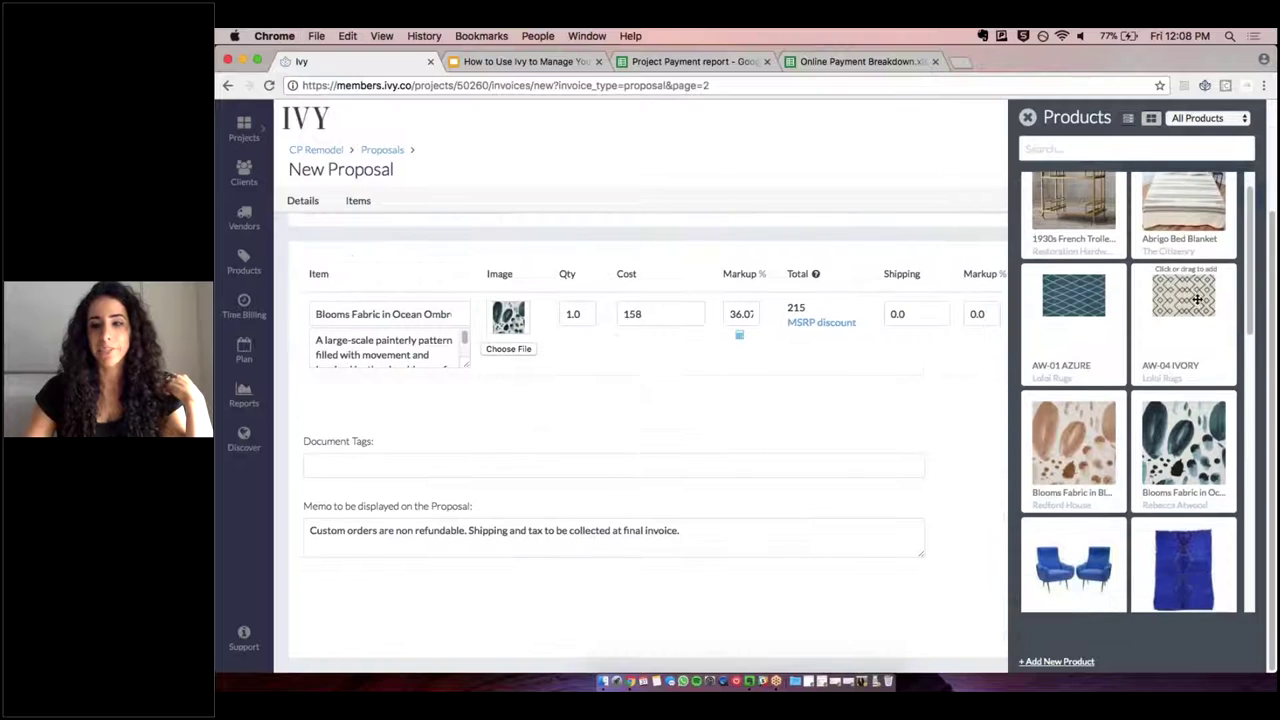
left_click(1182, 550)
scroll(1182, 550, "down", 5)
left_click(1053, 520)
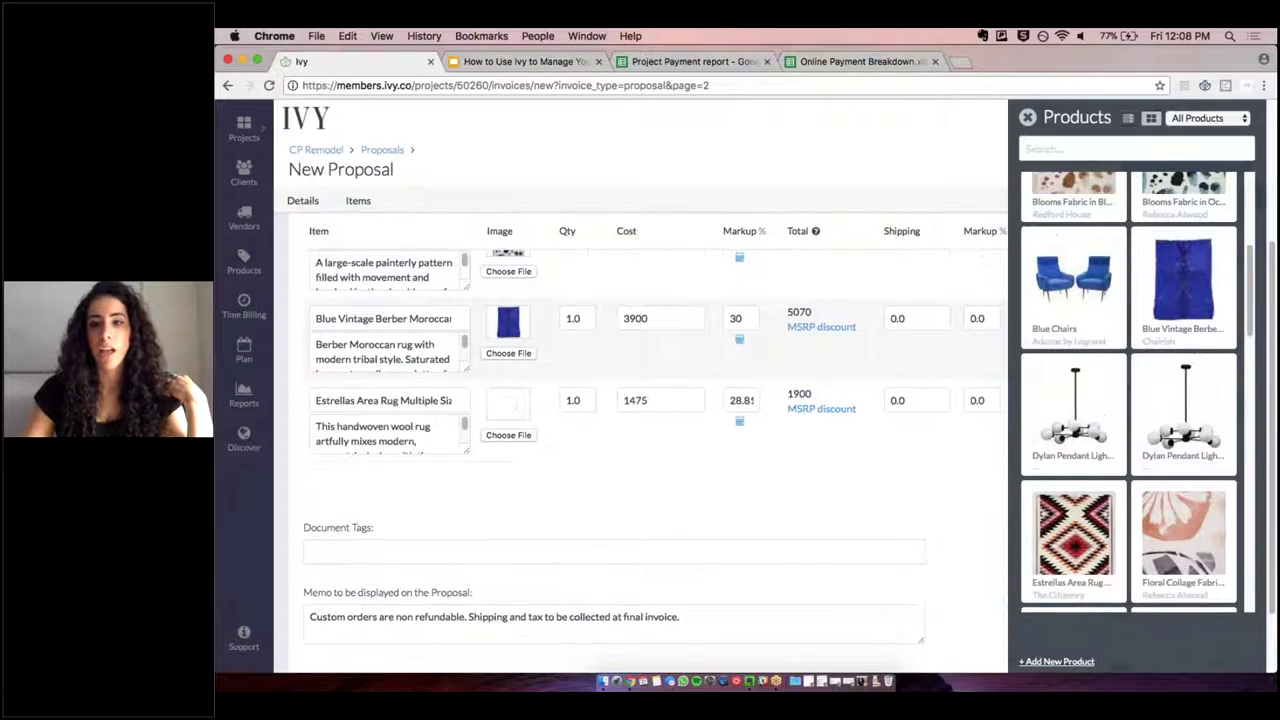
left_click(1027, 117)
scroll(1006, 206, "up", 2)
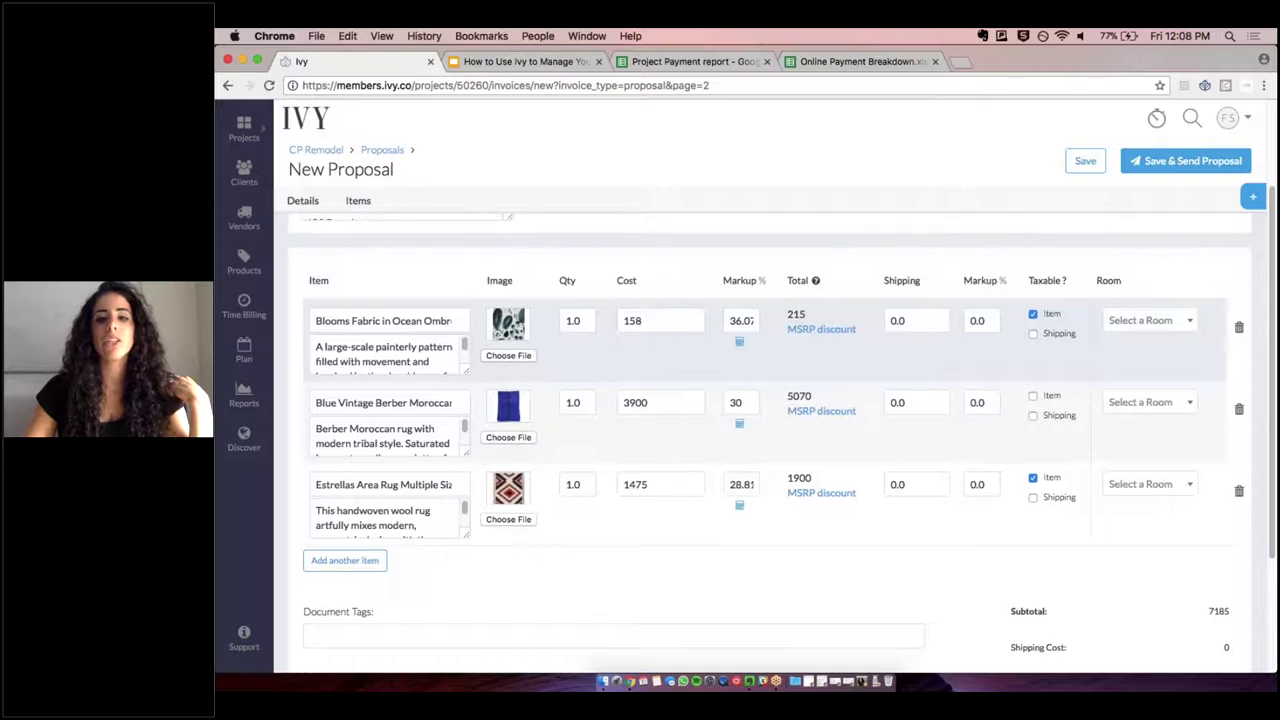
- Set the proposal's payment terms to Net 30
scroll(421, 313, "up", 2)
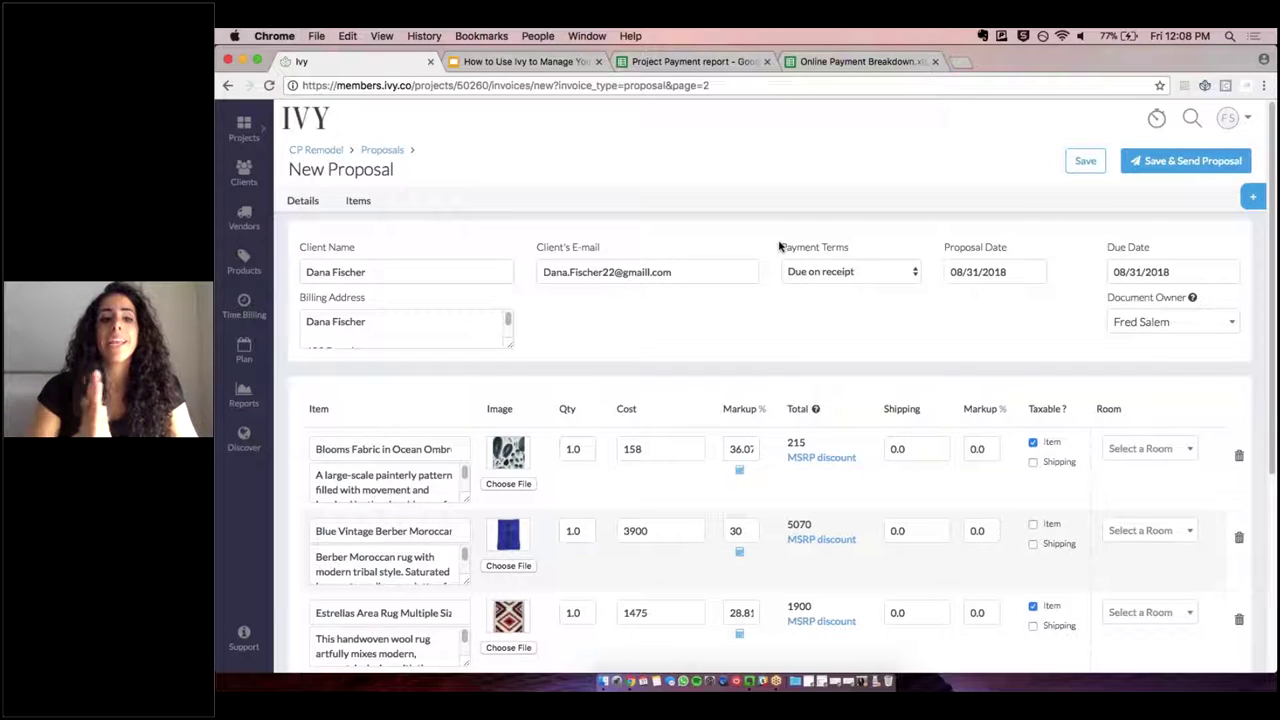
left_click_drag(776, 248, 859, 251)
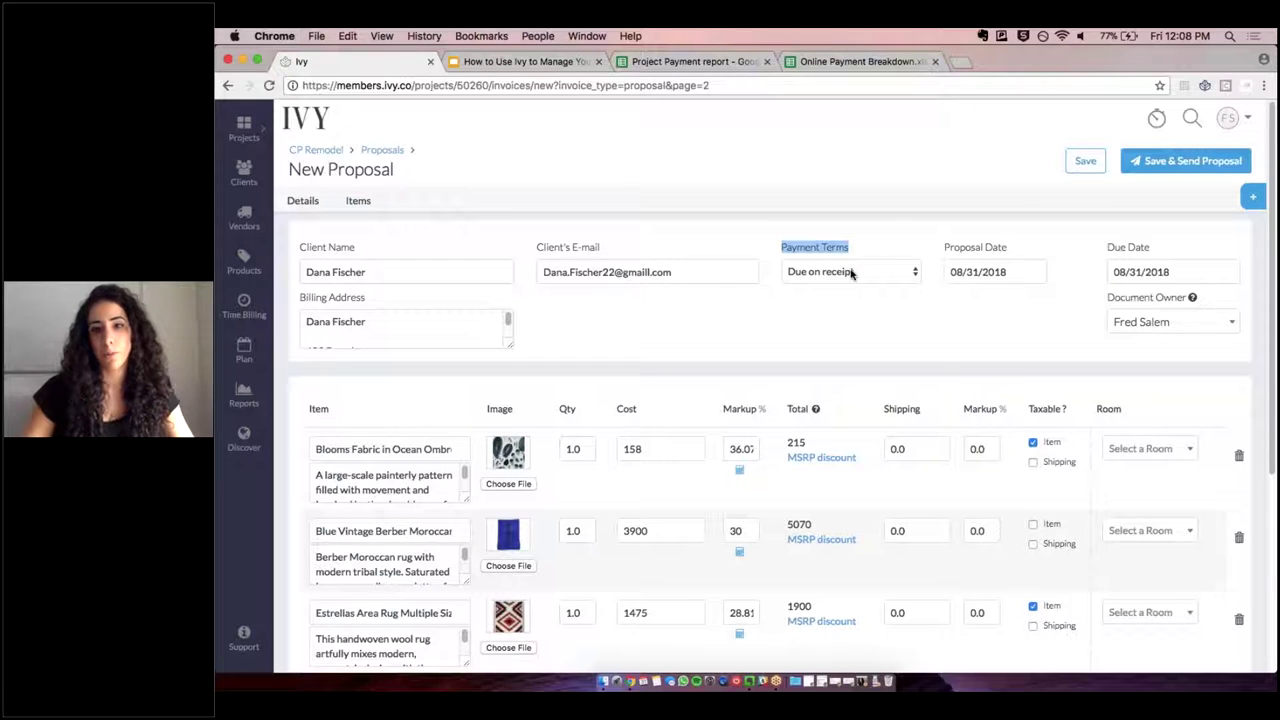
left_click(852, 272)
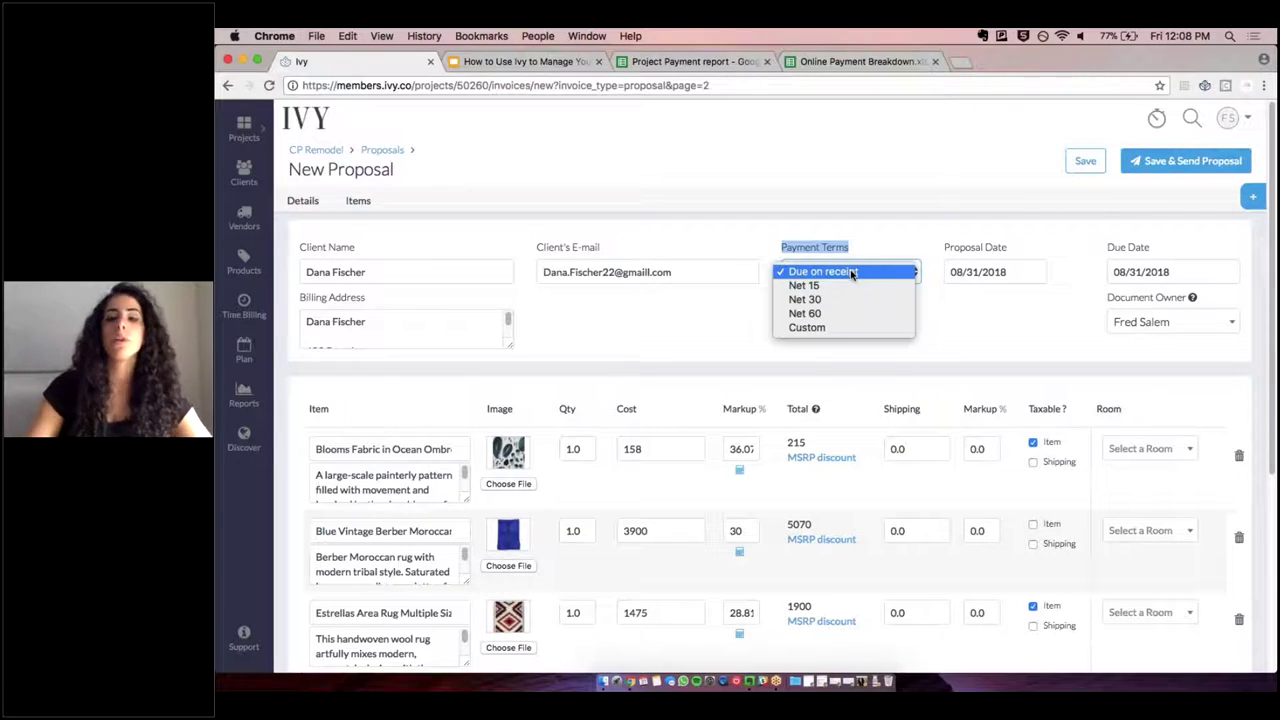
left_click(851, 271)
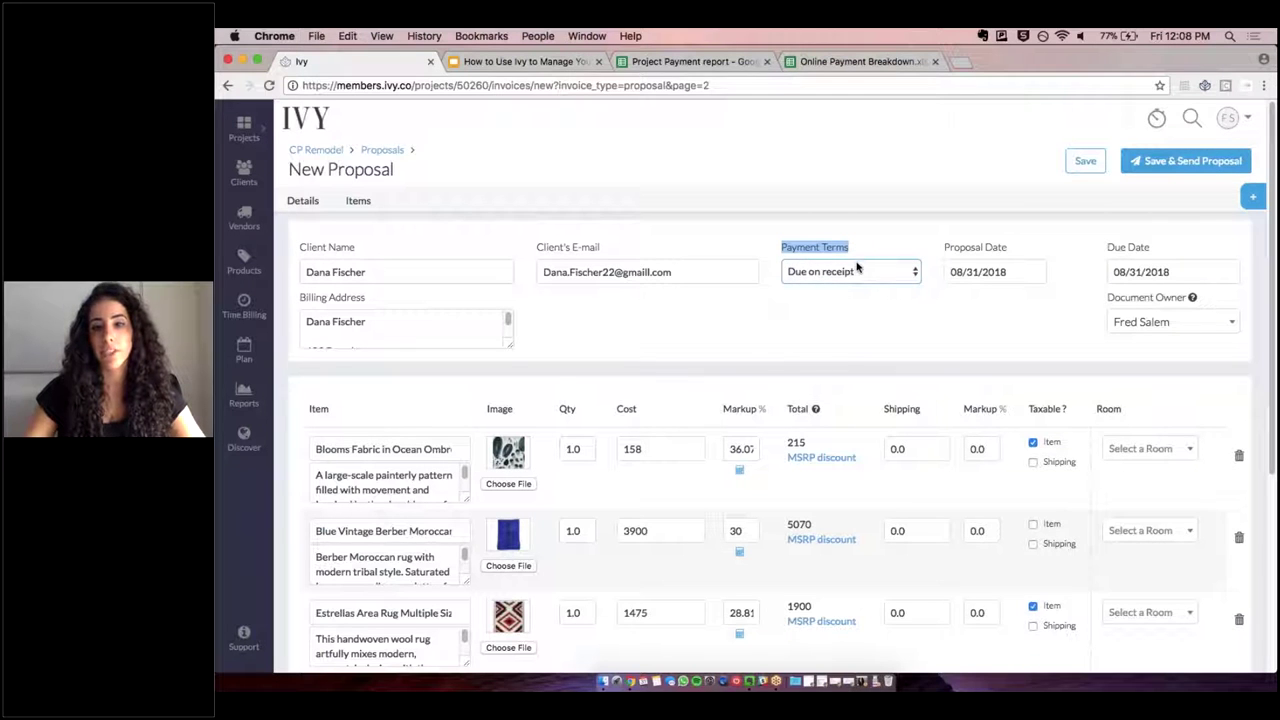
left_click(852, 271)
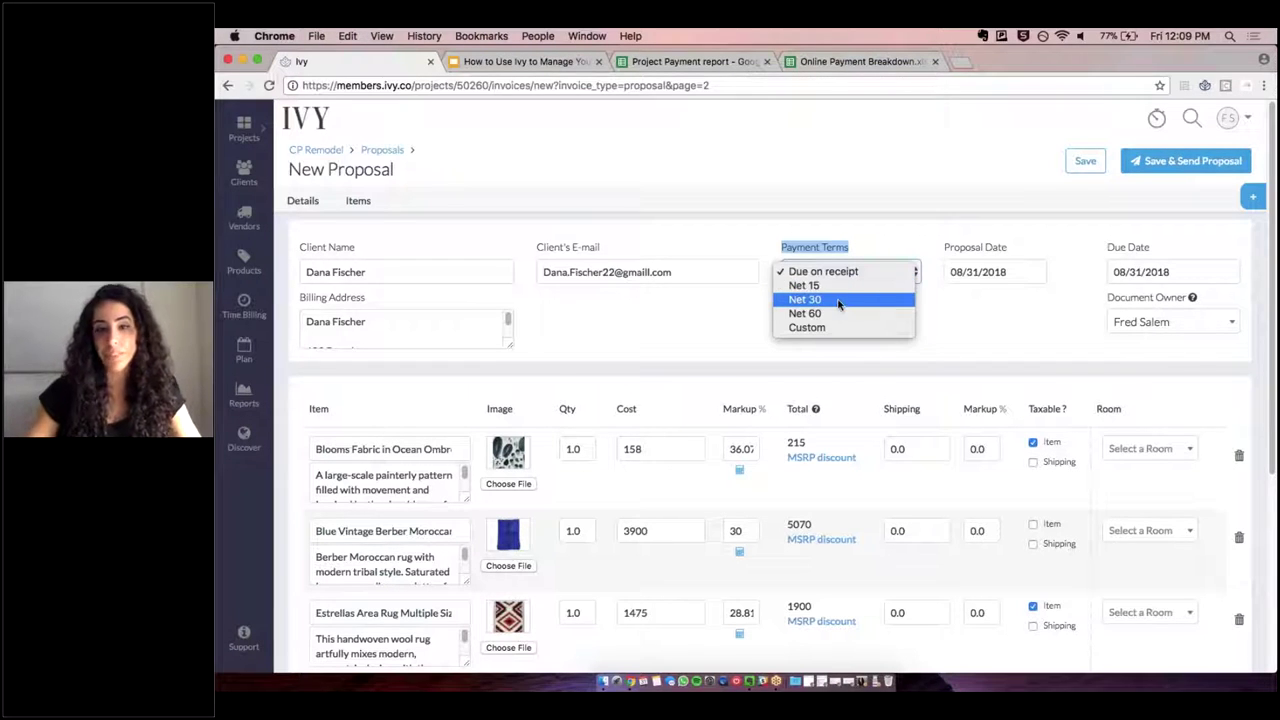
left_click(833, 300)
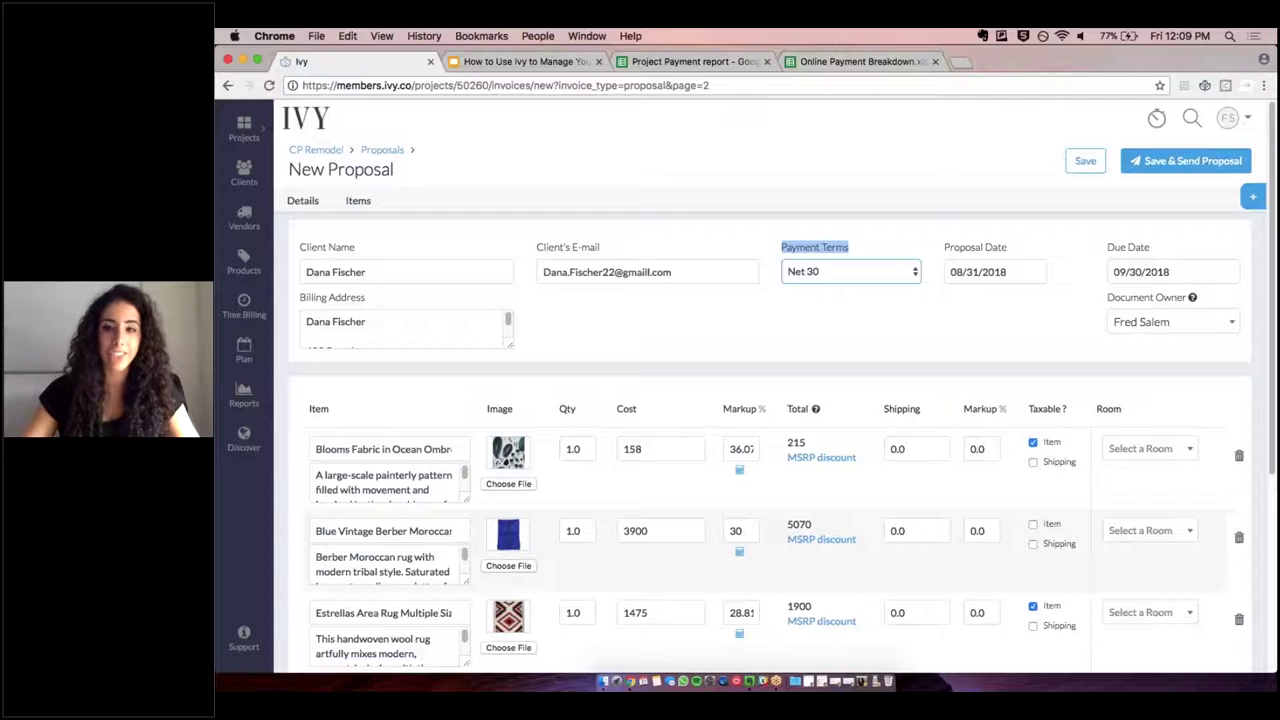
left_click(1078, 272)
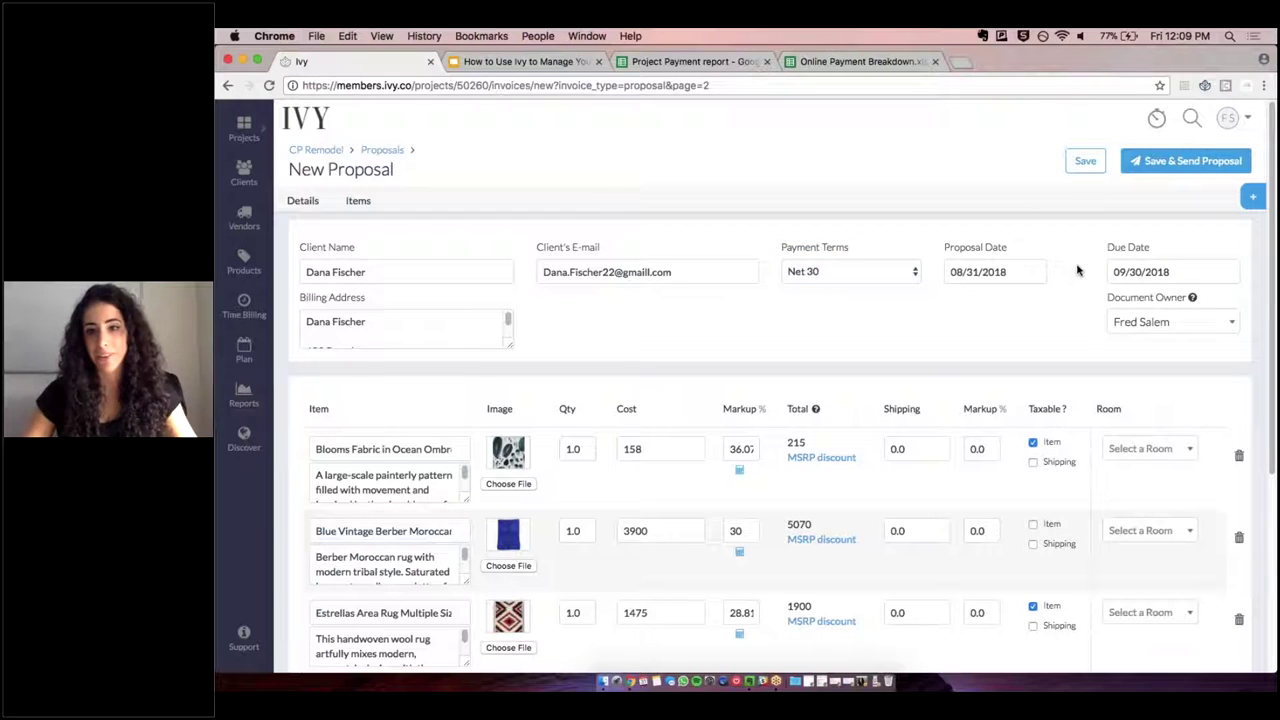
- Mark the Blue Vintage Berber Moroccan rug item as taxable, leaving its shipping untaxed
scroll(962, 341, "down", 3)
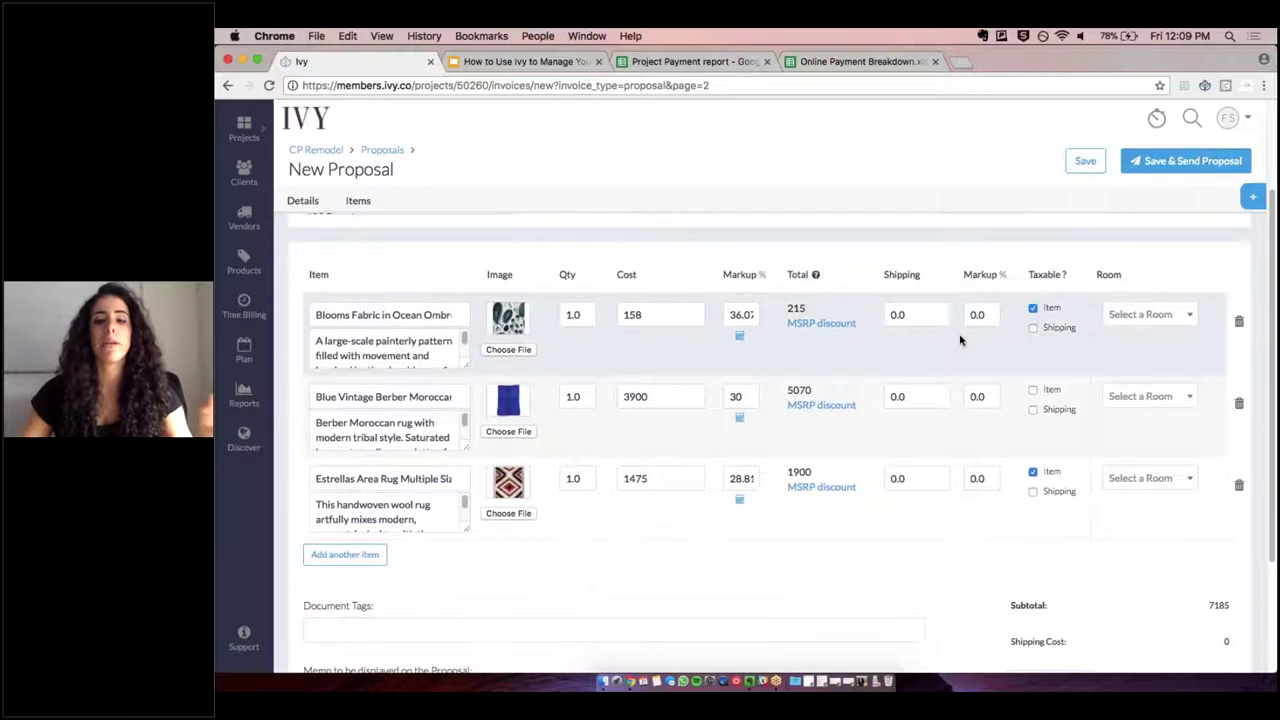
left_click(1033, 389)
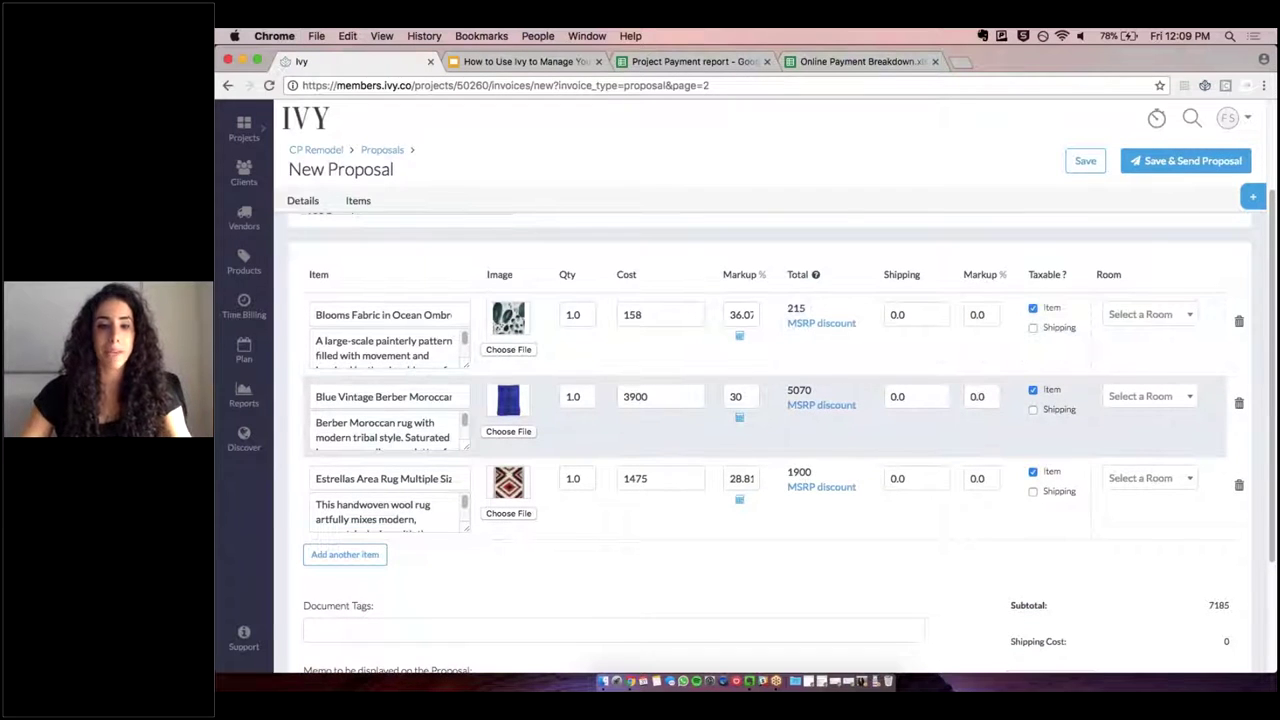
scroll(1036, 393, "down", 1)
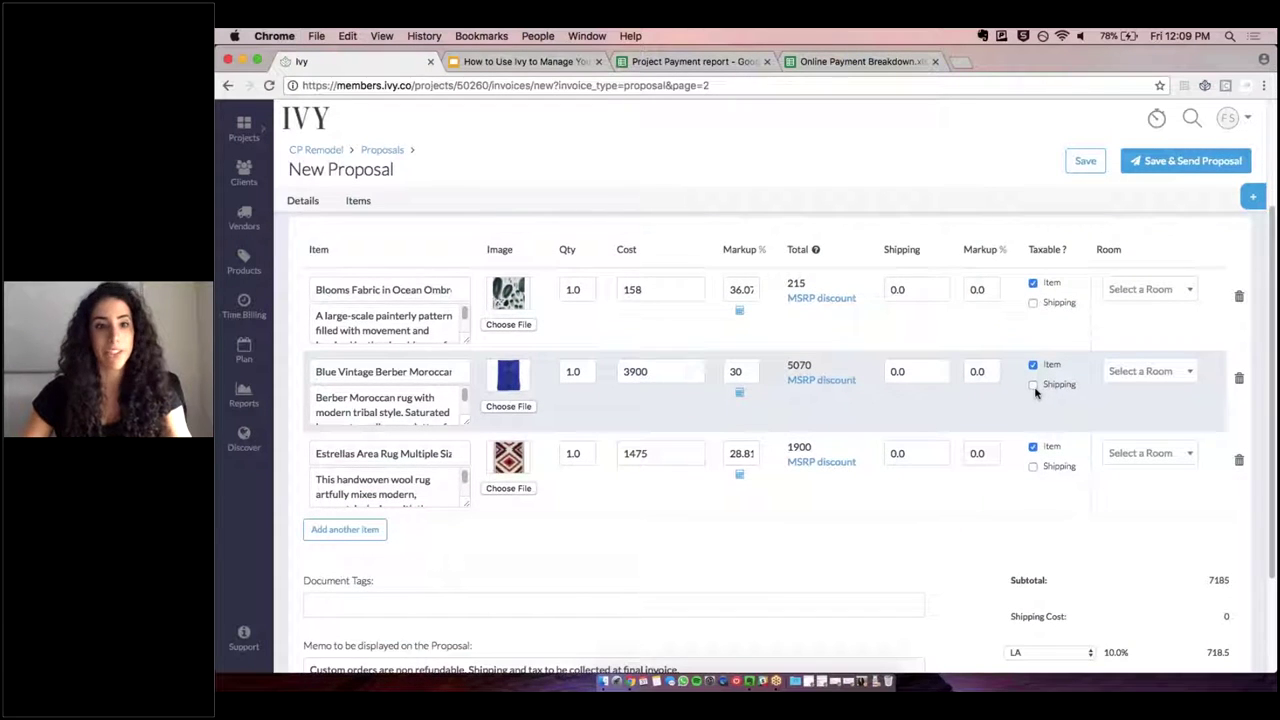
- Request a deposit of 100% of the proposal total, entered as a percentage
scroll(1030, 400, "down", 3)
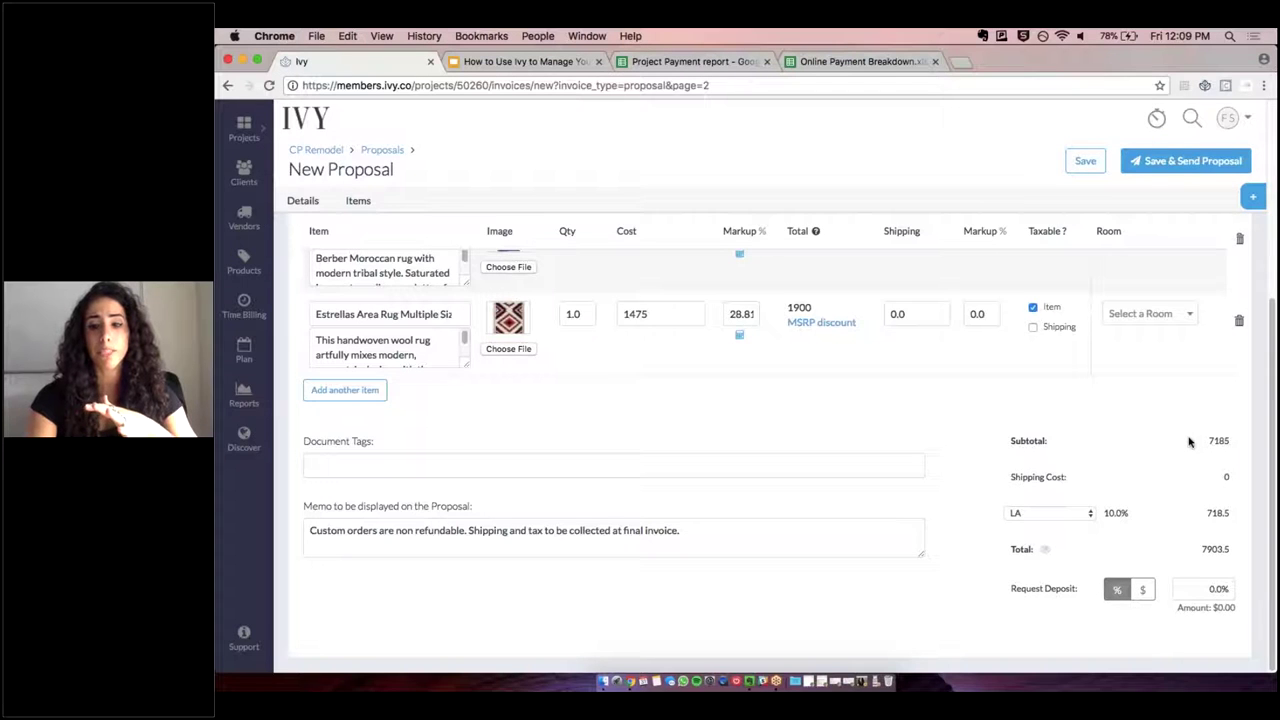
key("super+equal")
key("super+equal")
key("super+equal")
key("super+equal")
key("super+equal")
key("super+equal")
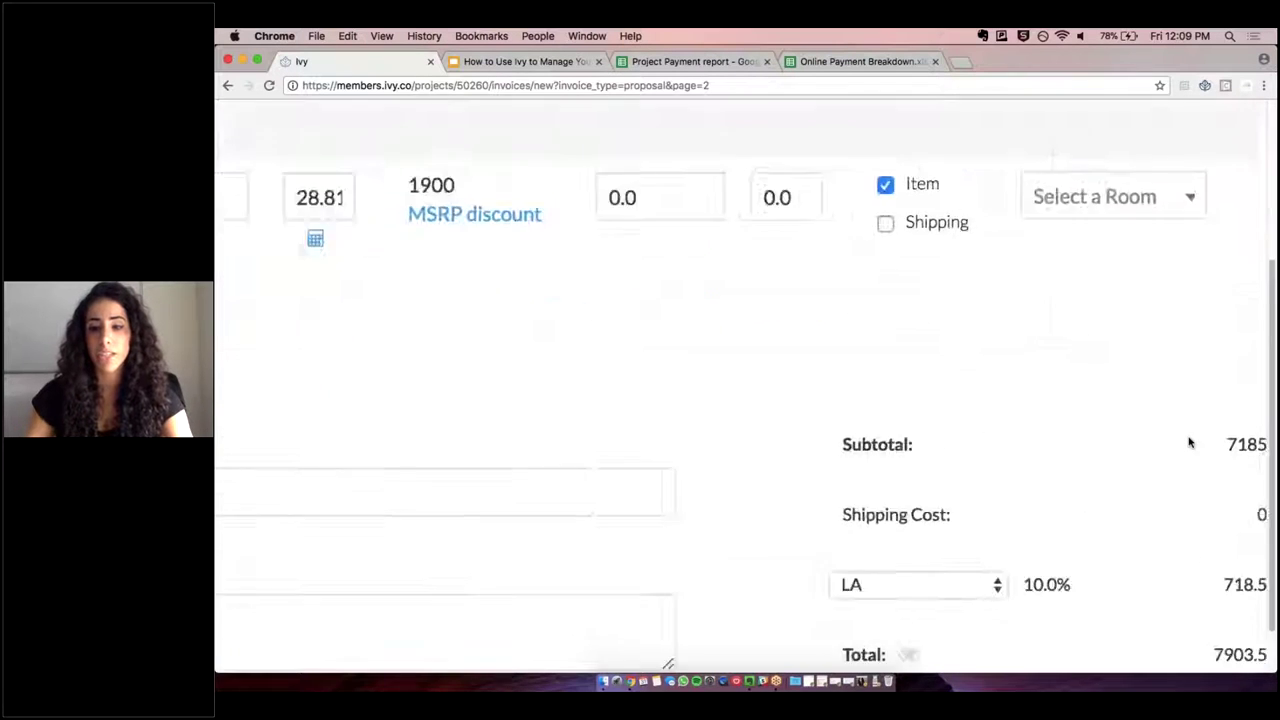
scroll(1232, 437, "down", 3)
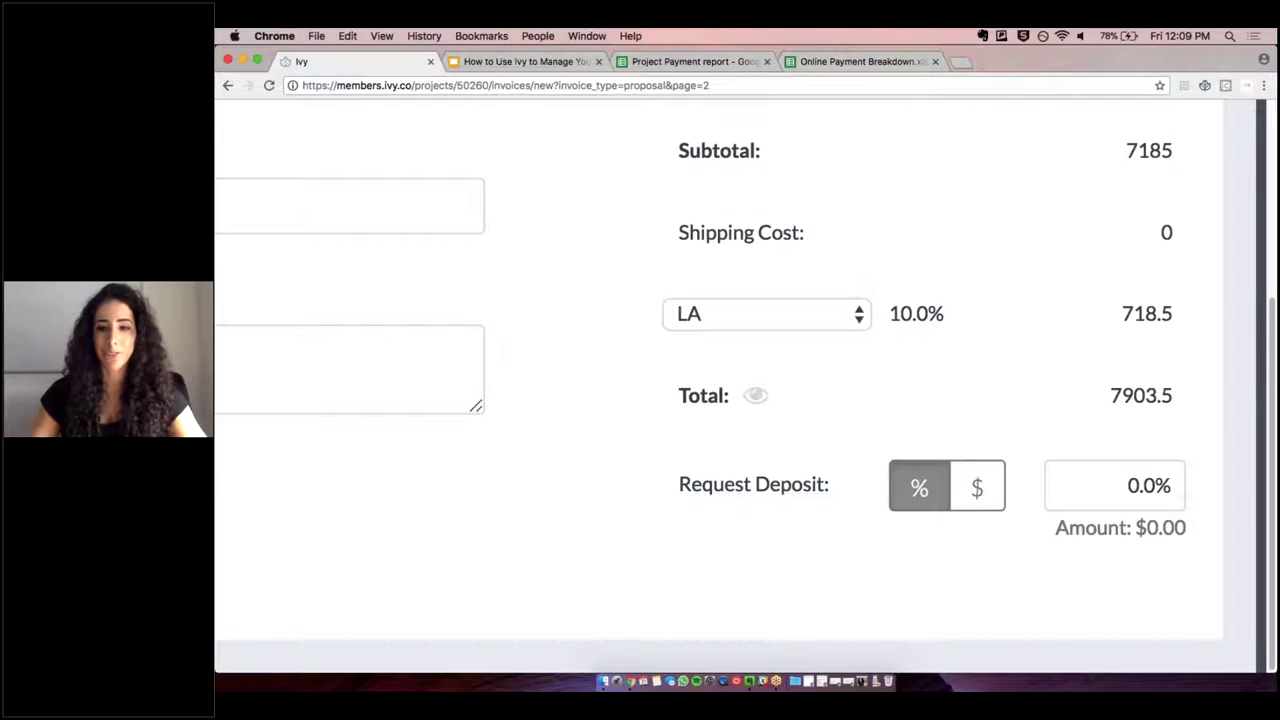
left_click_drag(678, 485, 837, 486)
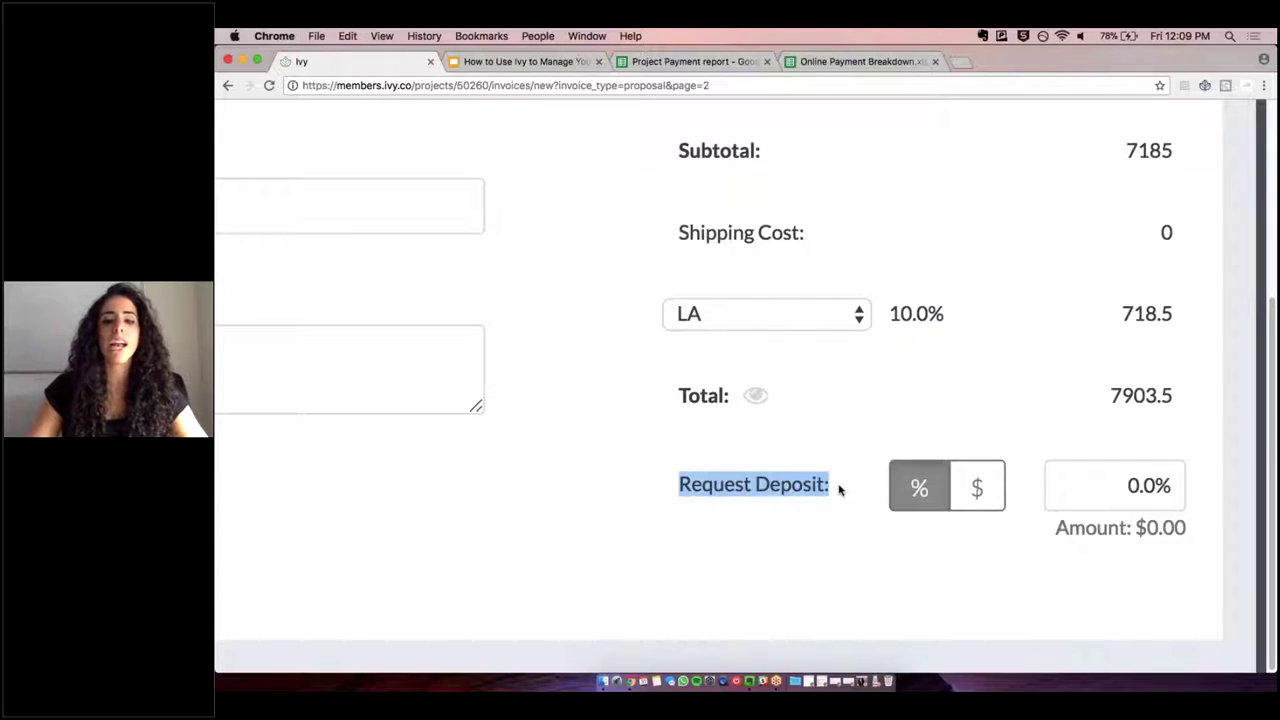
left_click(843, 488)
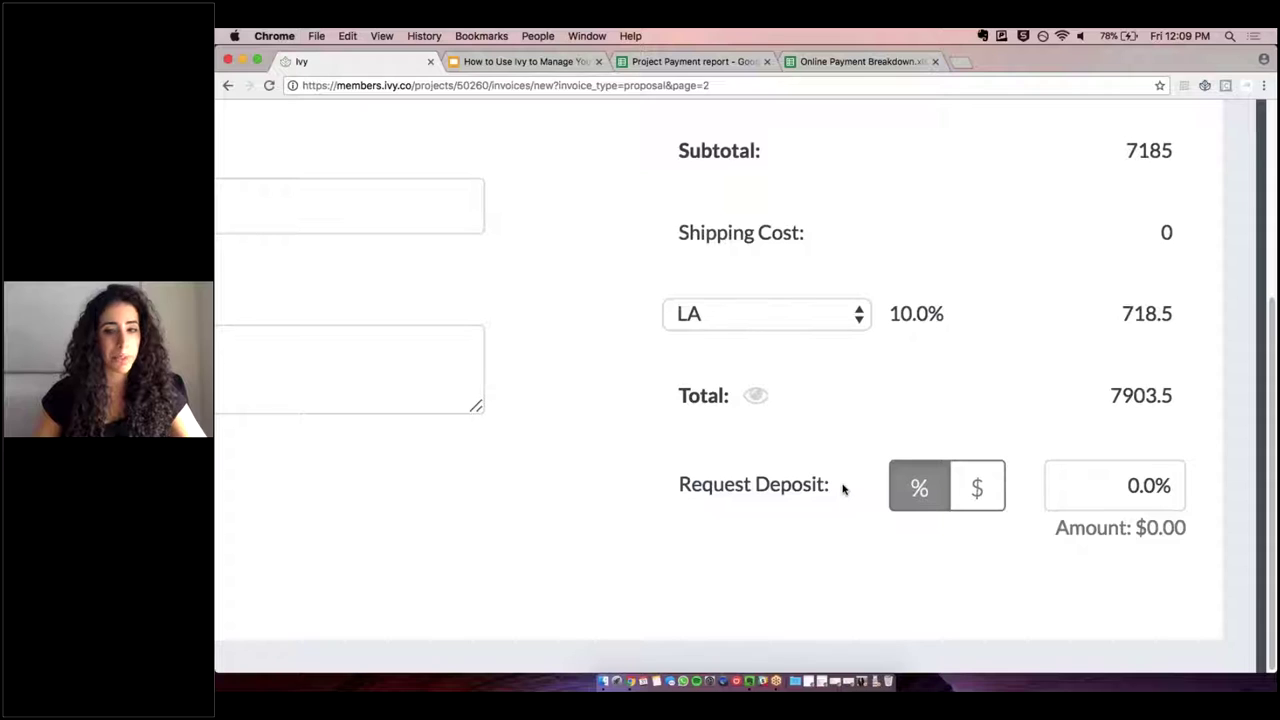
left_click(974, 487)
left_click(921, 488)
left_click_drag(1128, 486, 1178, 487)
type("100")
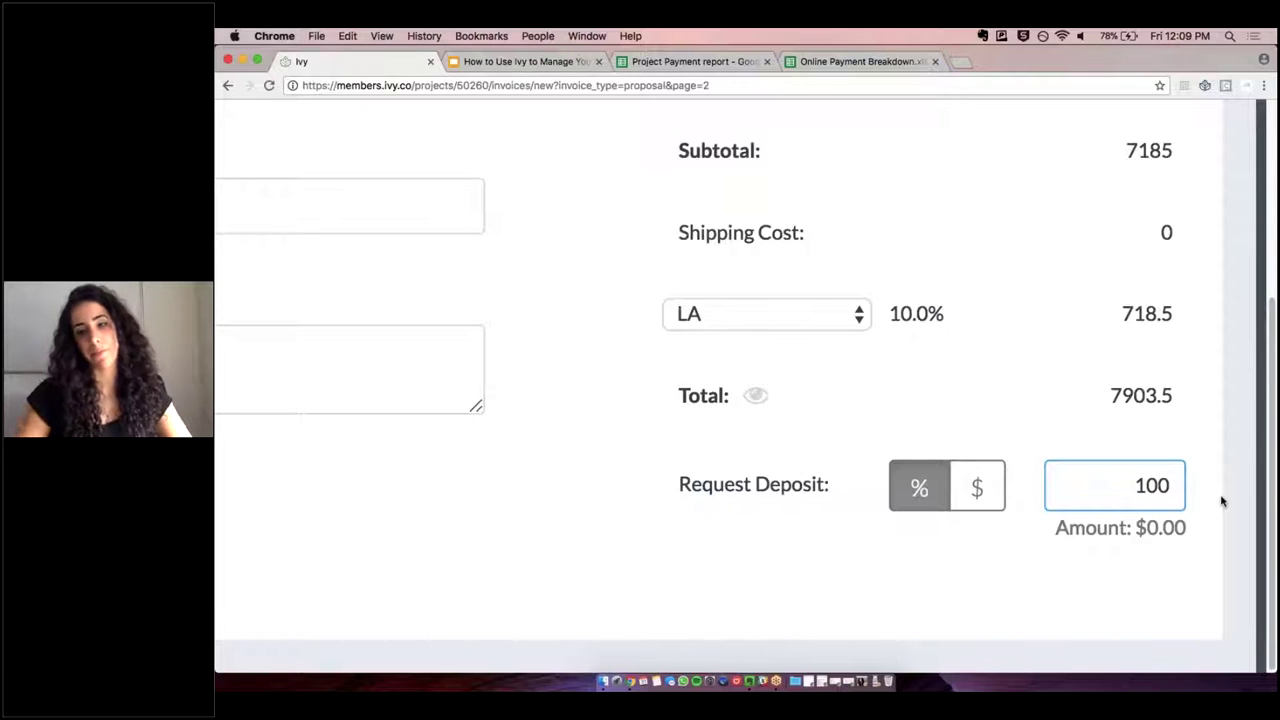
left_click(670, 513)
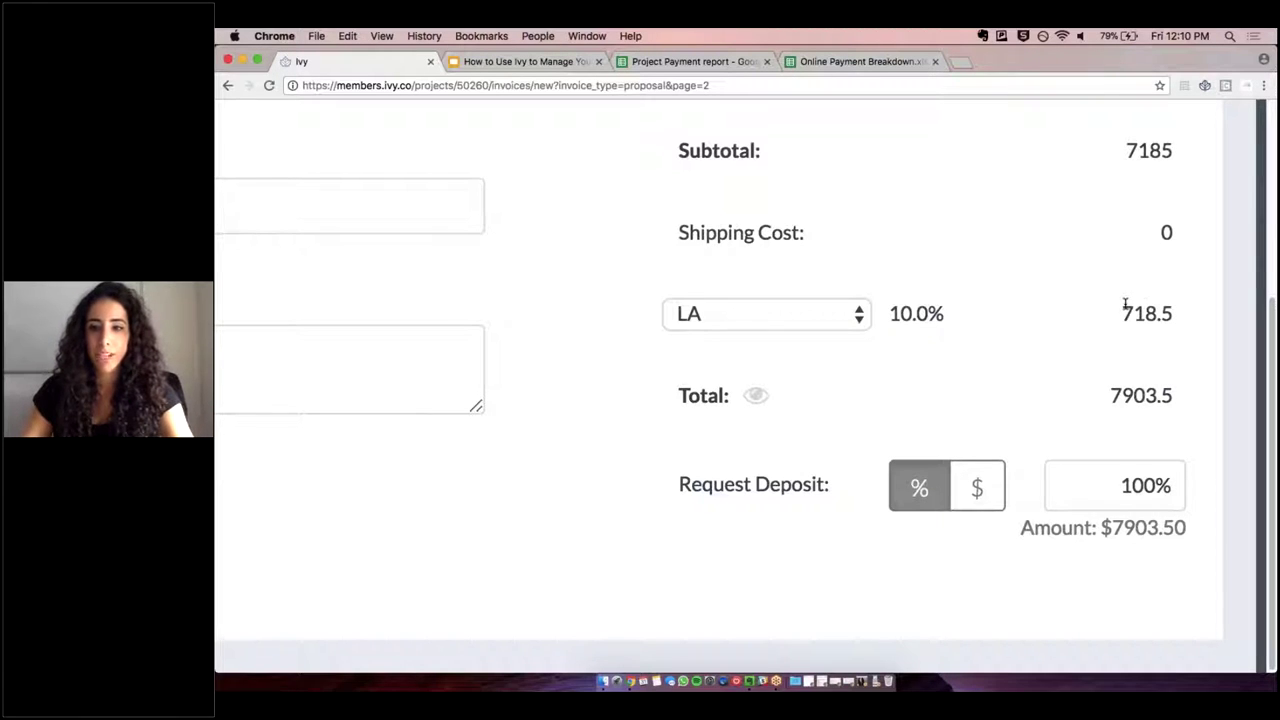
key("super+0")
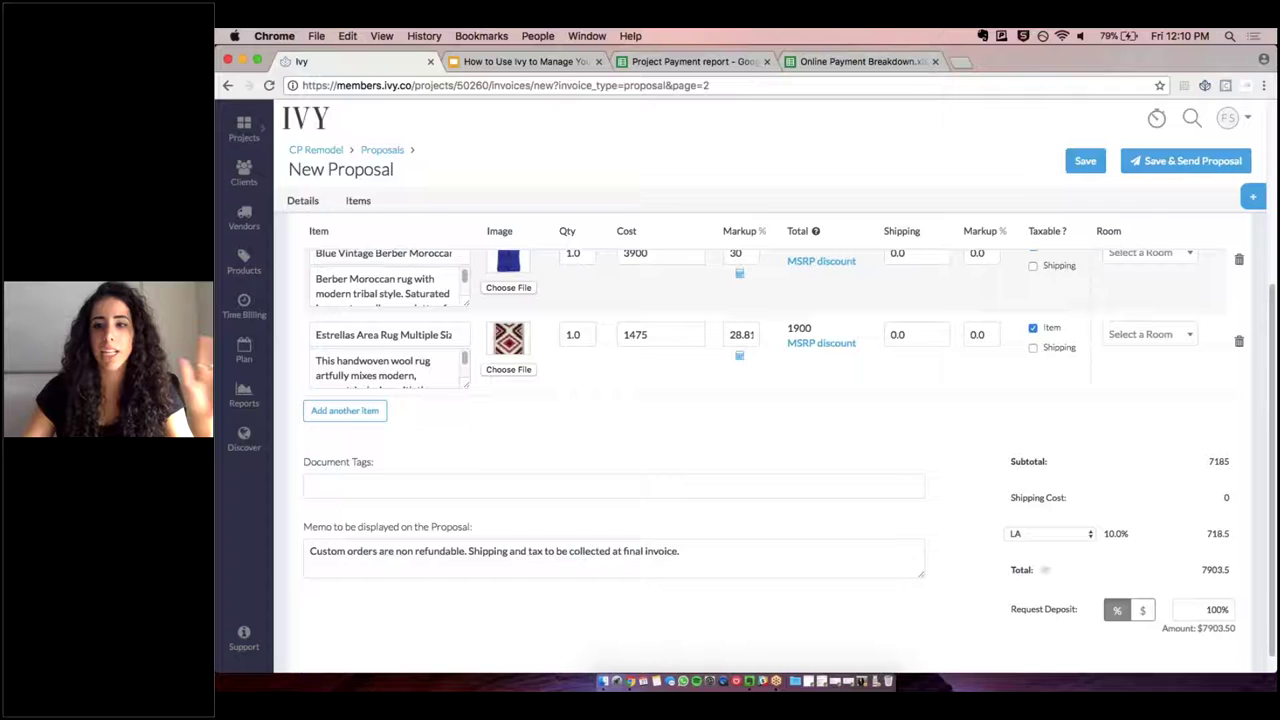
- Save the proposal without sending it and review its items, totals and requested deposit
left_click(1080, 168)
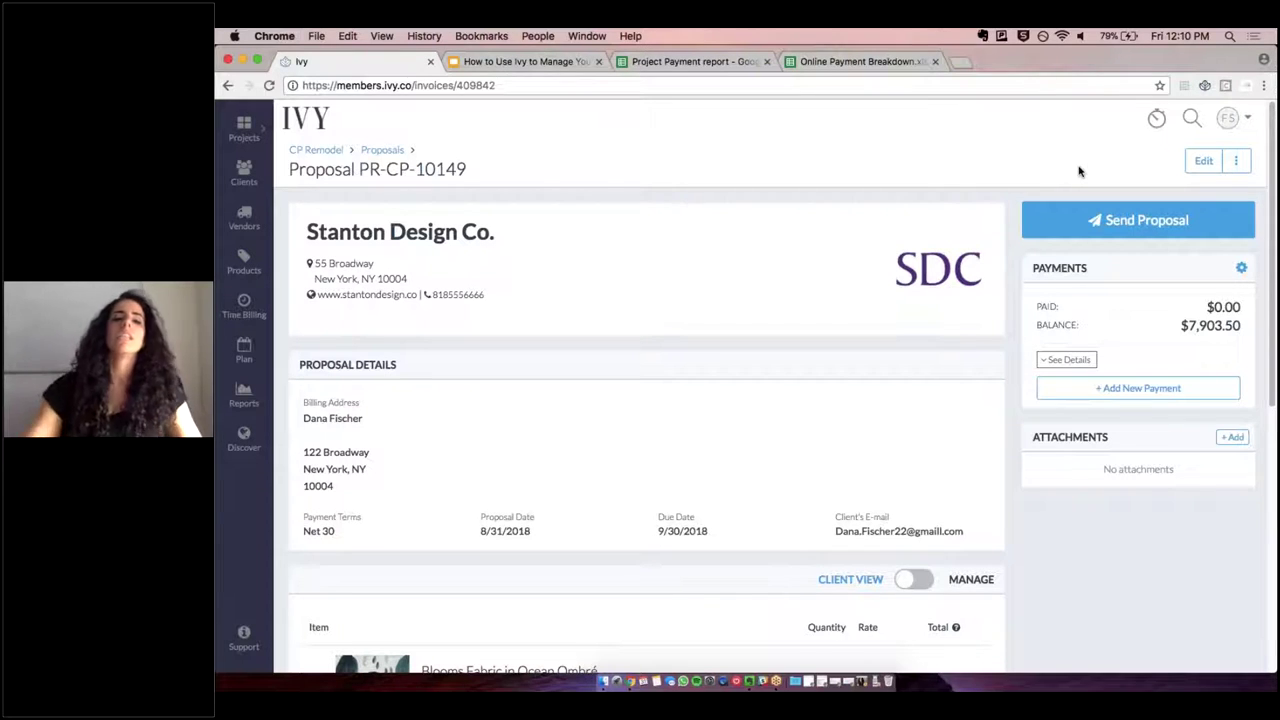
scroll(859, 271, "down", 1)
scroll(860, 271, "down", 8)
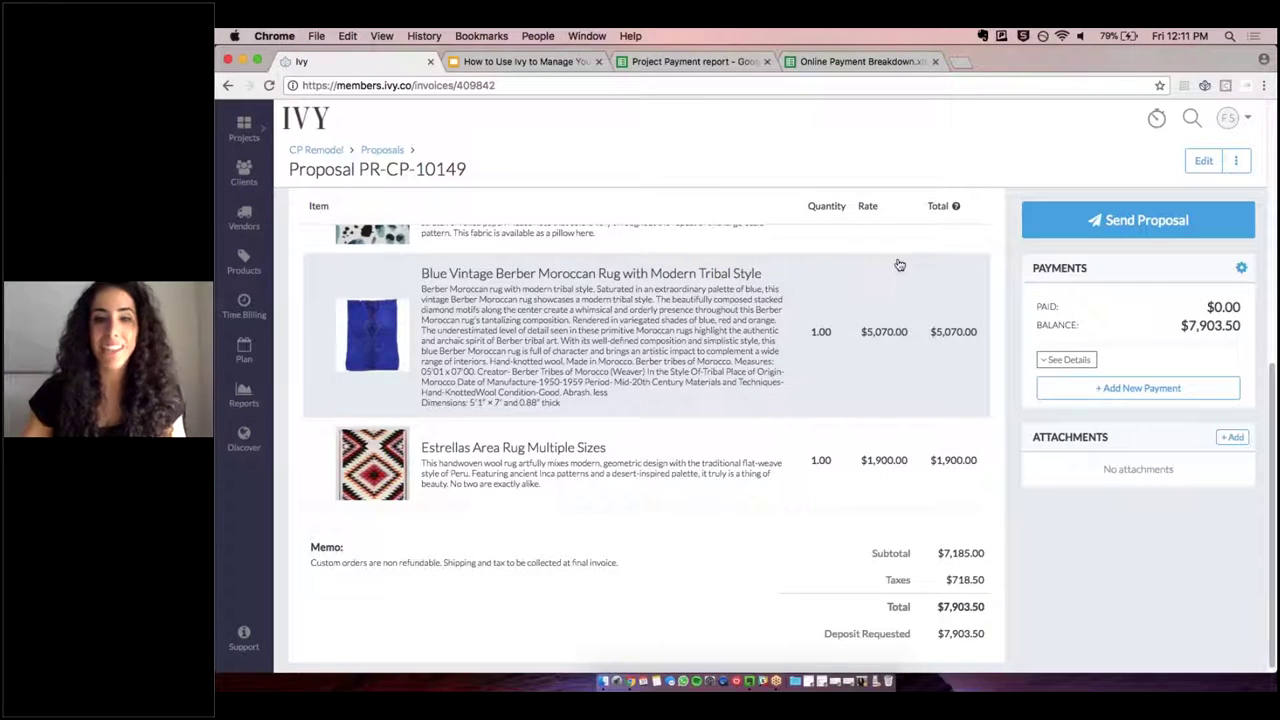
- Examine the proposal's sending options for deposit payments, payment methods and the client transaction fee, and close them without sending
left_click(1152, 224)
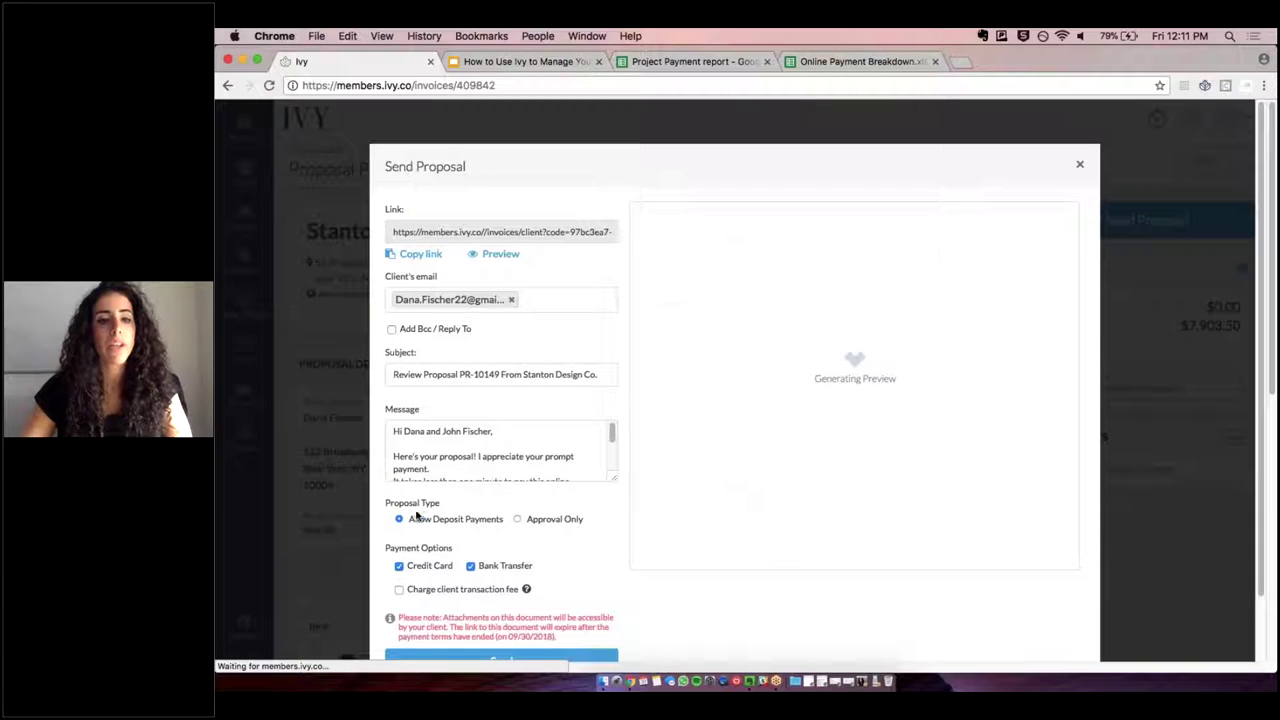
left_click_drag(408, 519, 503, 517)
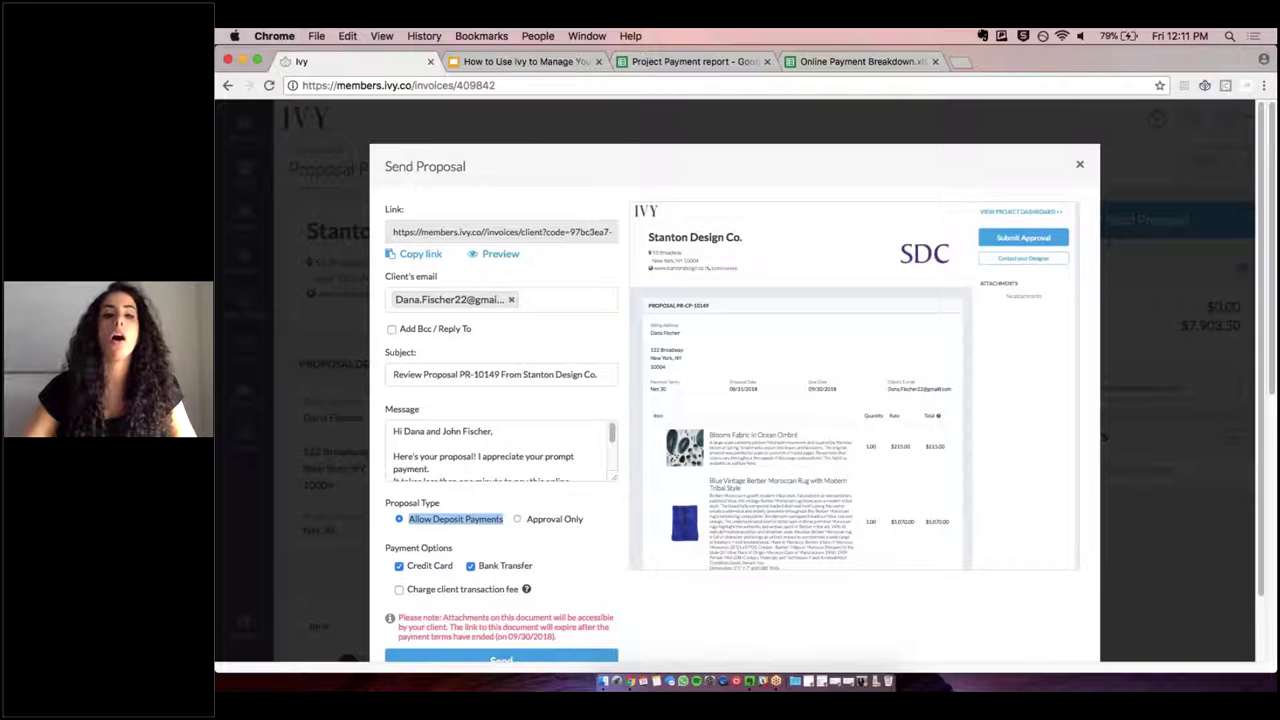
left_click(434, 553)
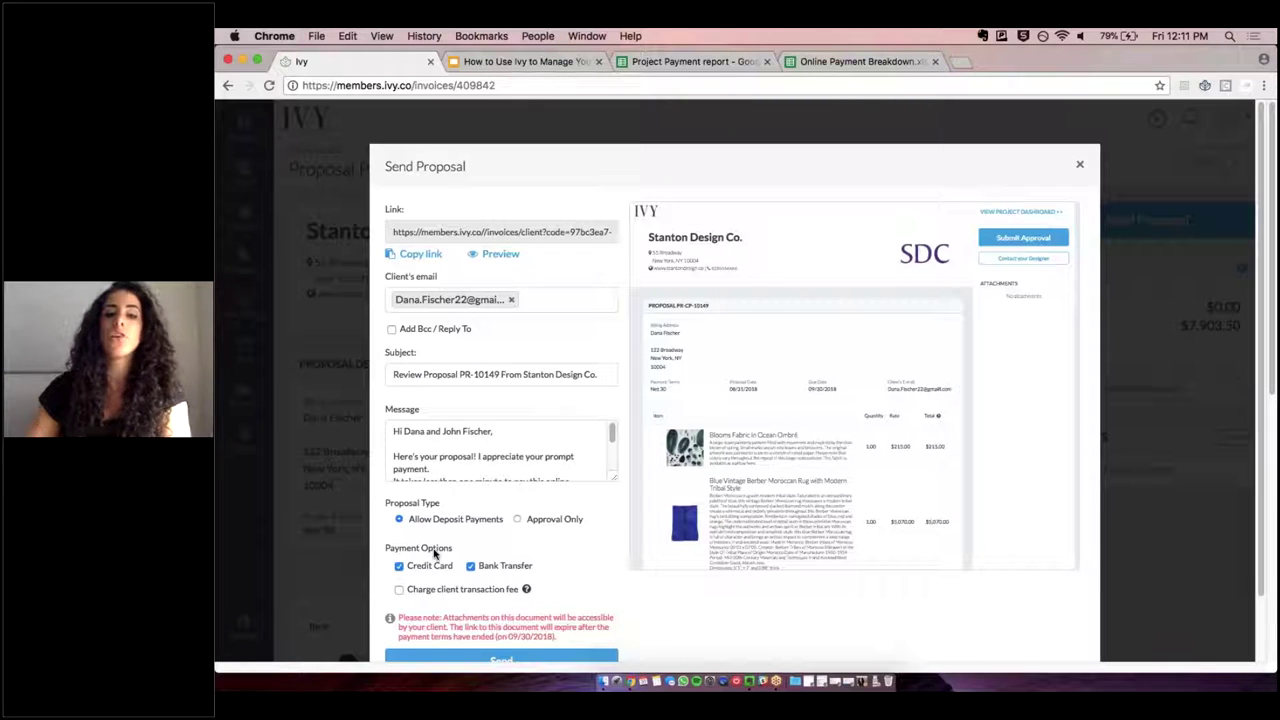
left_click(399, 590)
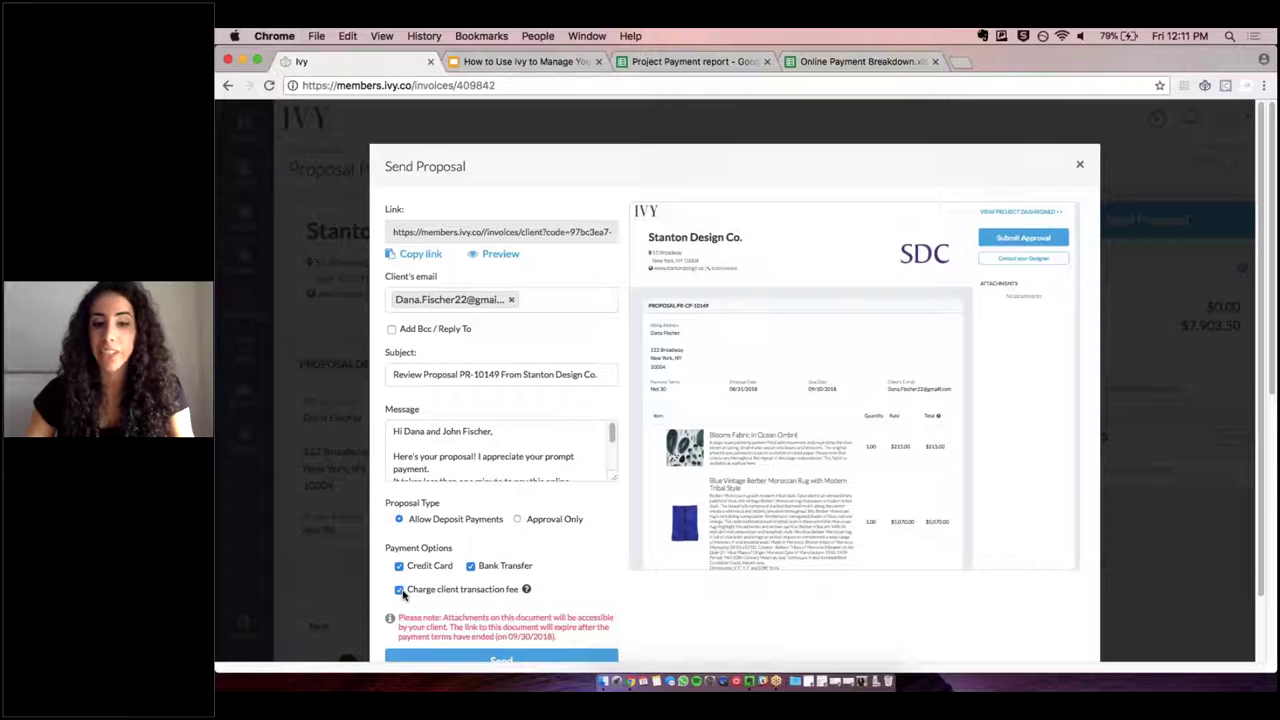
left_click(400, 591)
scroll(402, 594, "down", 1)
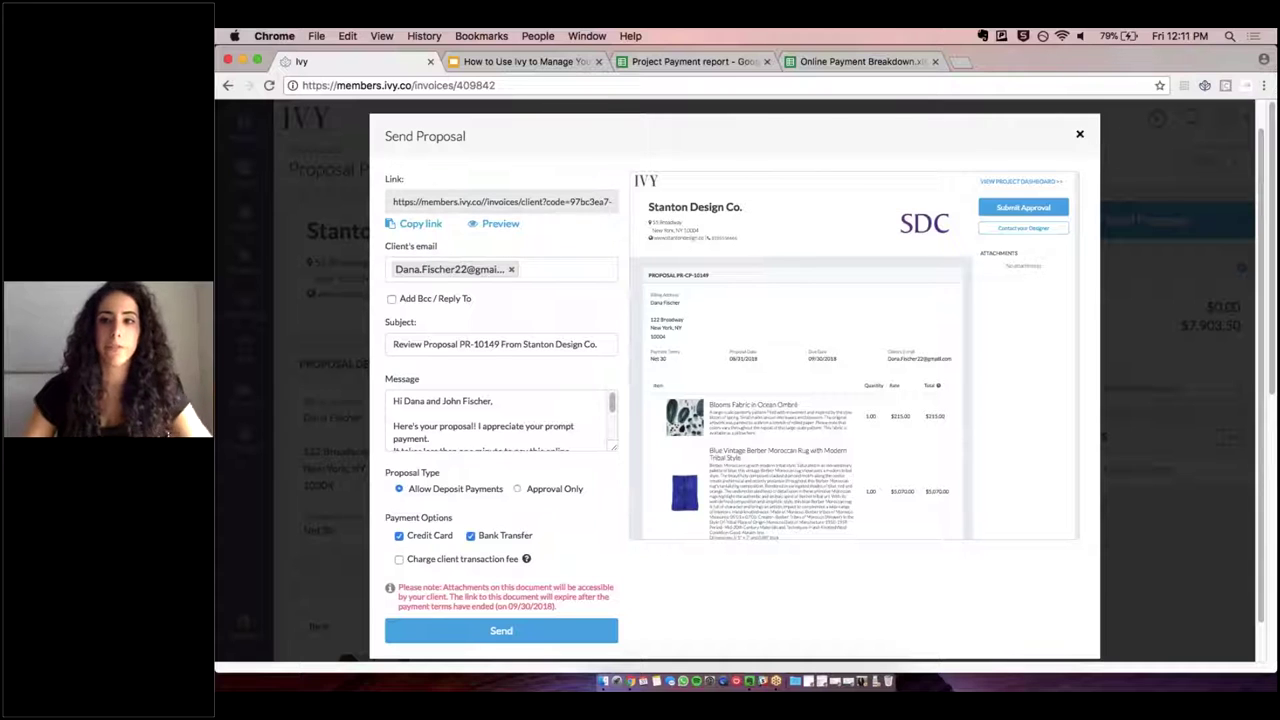
key("Escape")
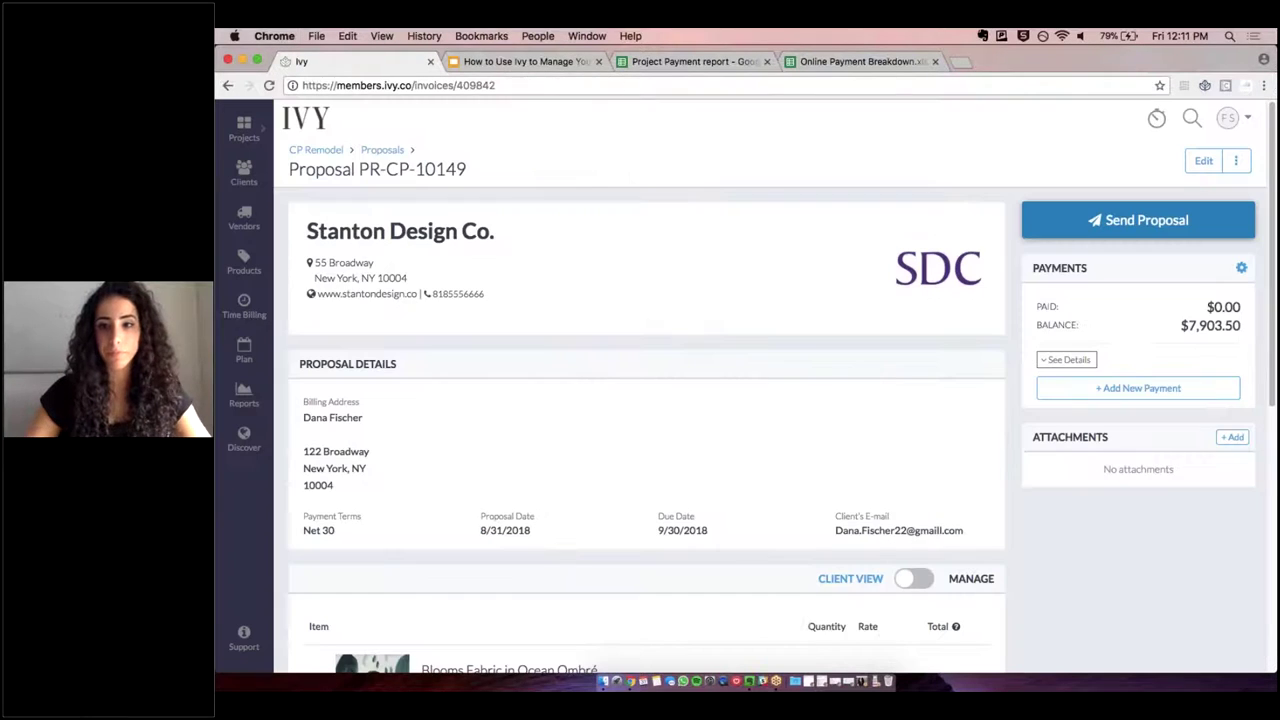
scroll(1012, 407, "down", 5)
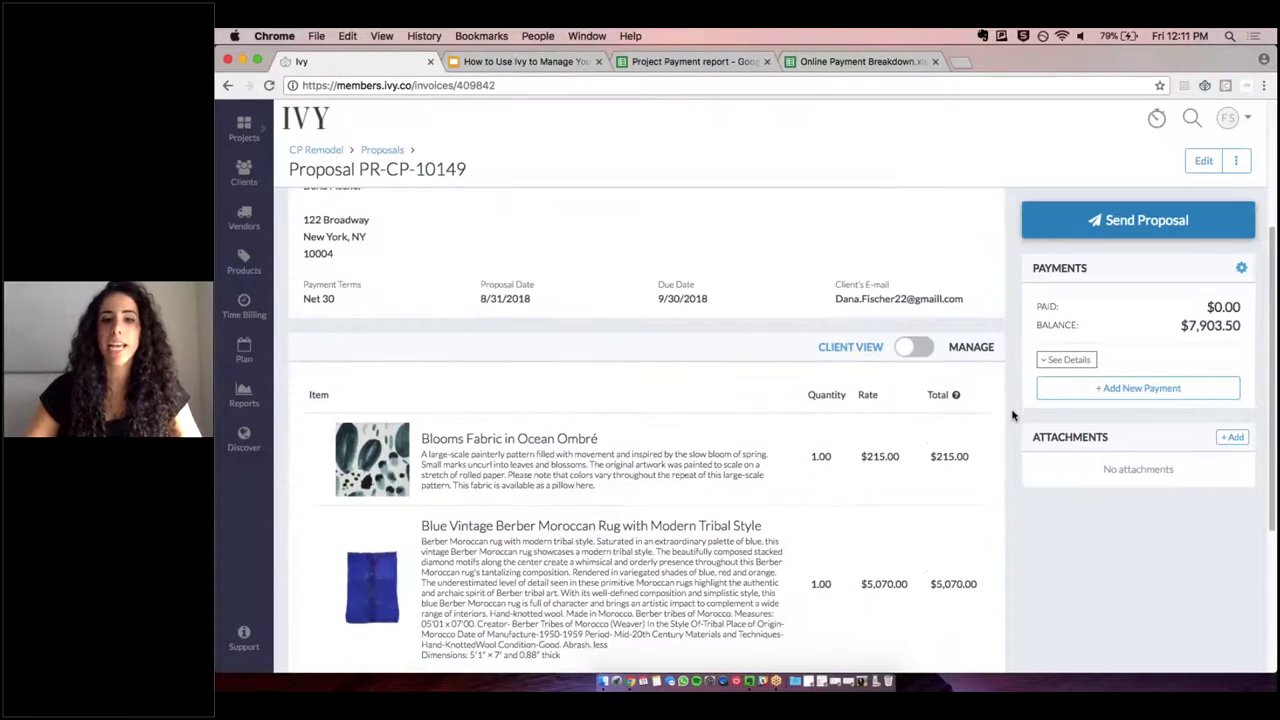
- Record a received check payment of 7903.5 for the proposal's deposit, with reference 1234 and a receipt sent to the client
scroll(1093, 397, "down", 1)
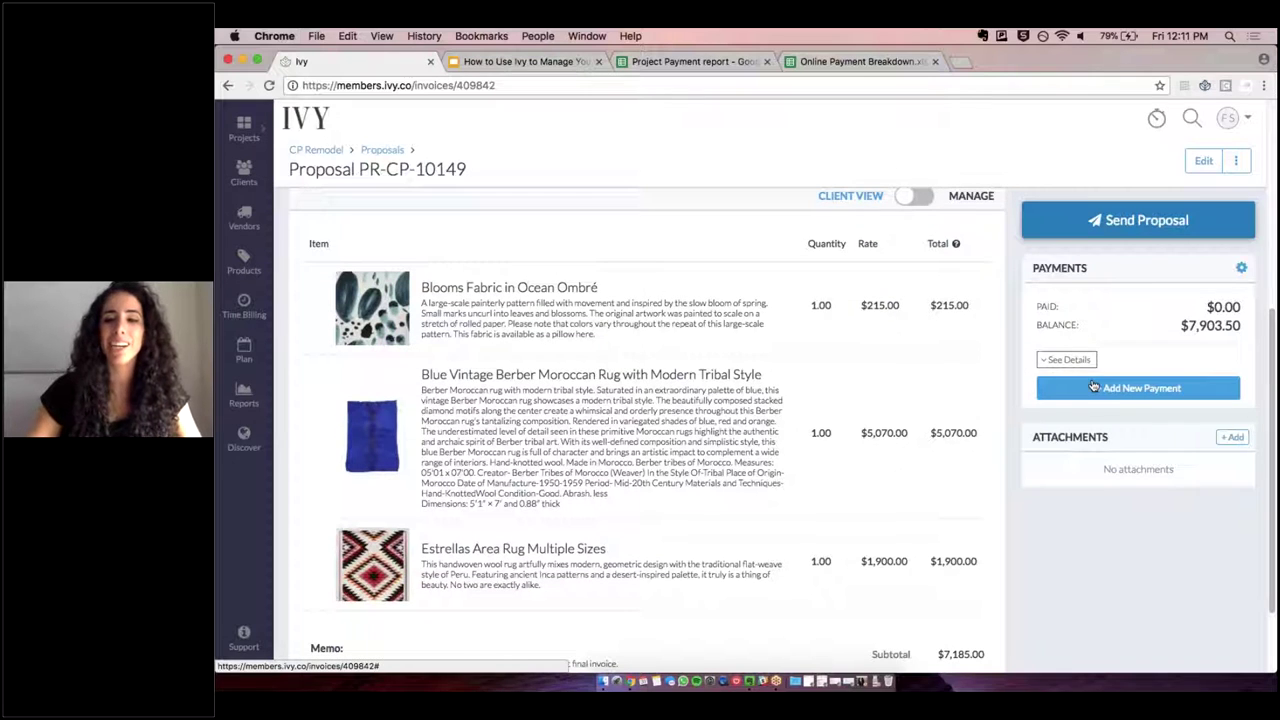
left_click(1093, 397)
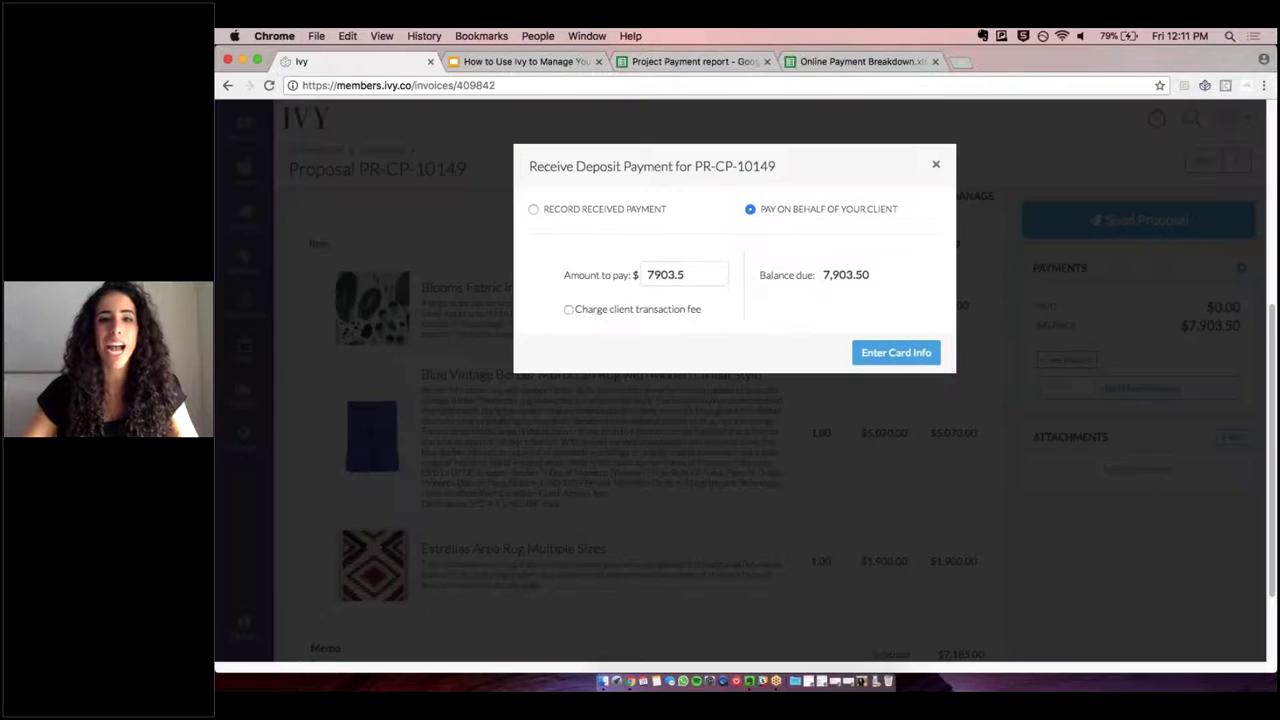
left_click(610, 210)
left_click(605, 282)
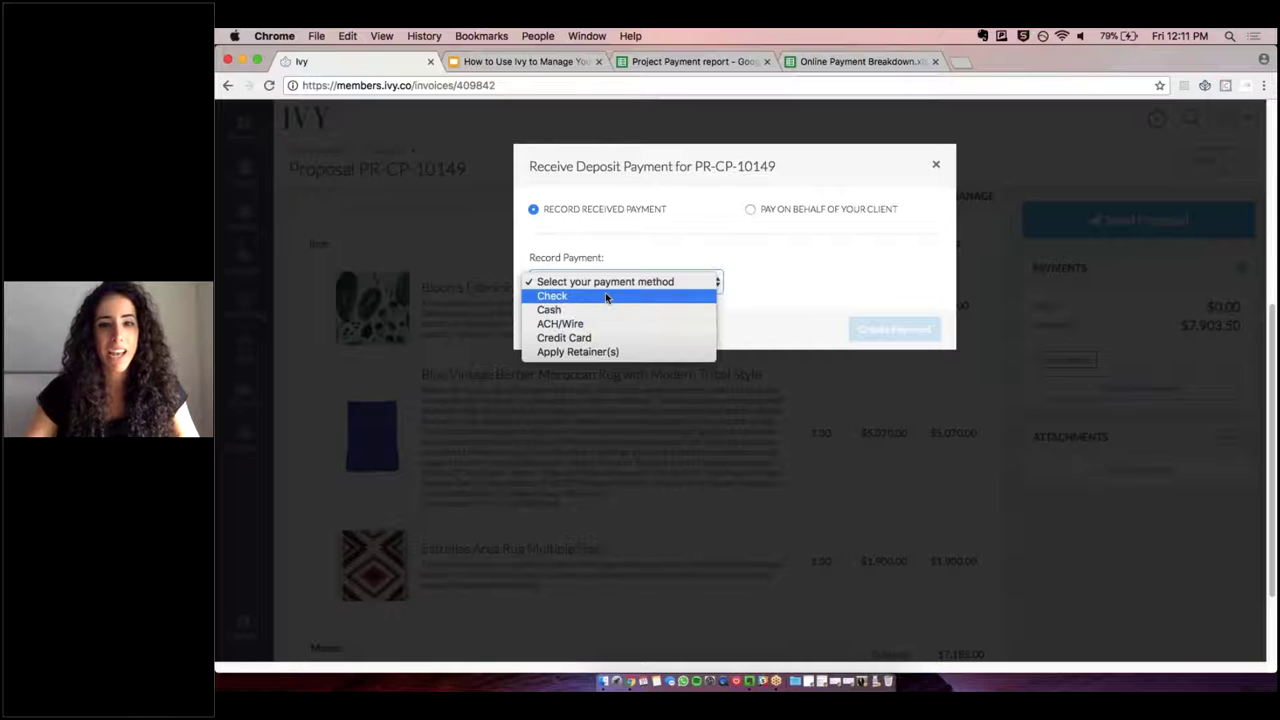
left_click(552, 296)
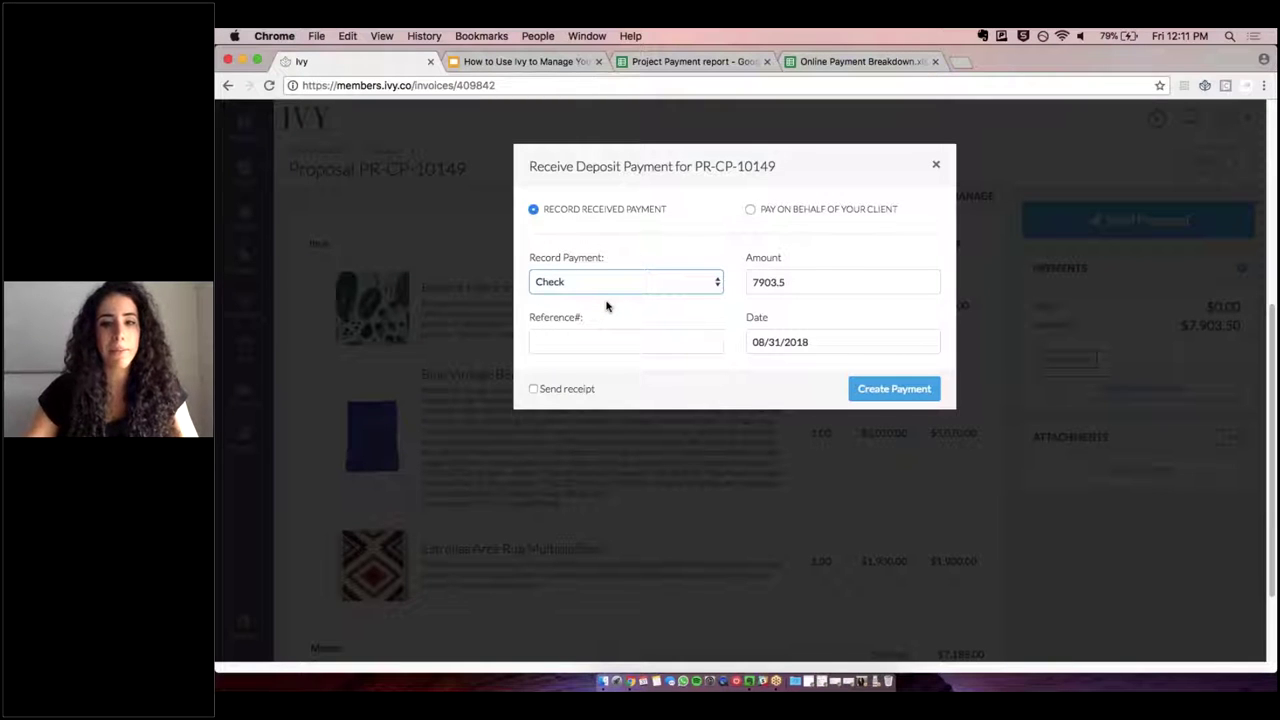
left_click(652, 342)
type("1234")
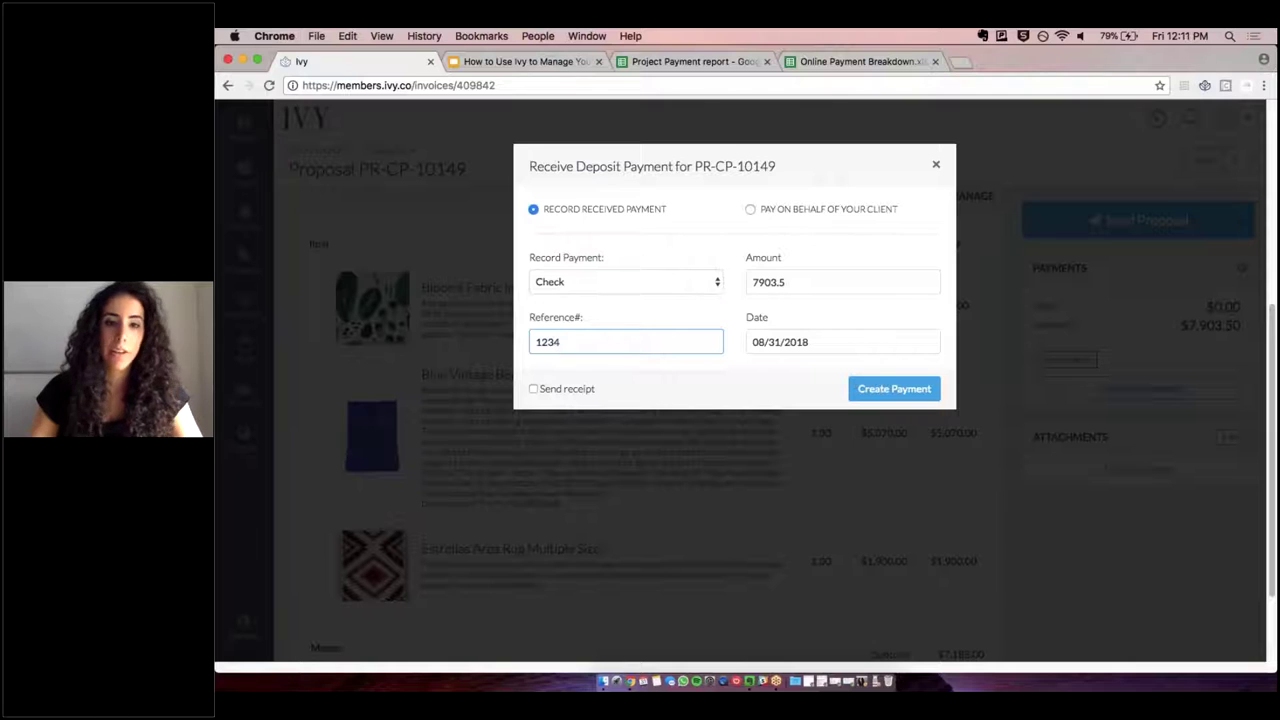
left_click(533, 389)
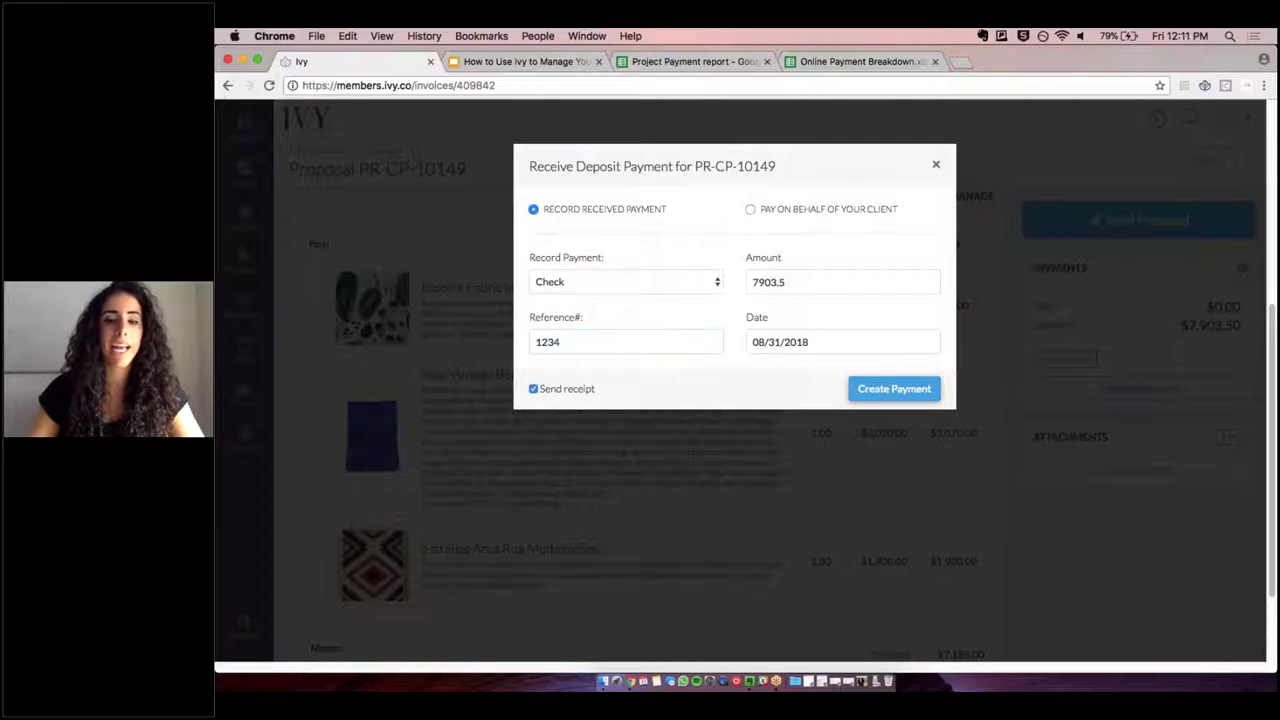
left_click(877, 392)
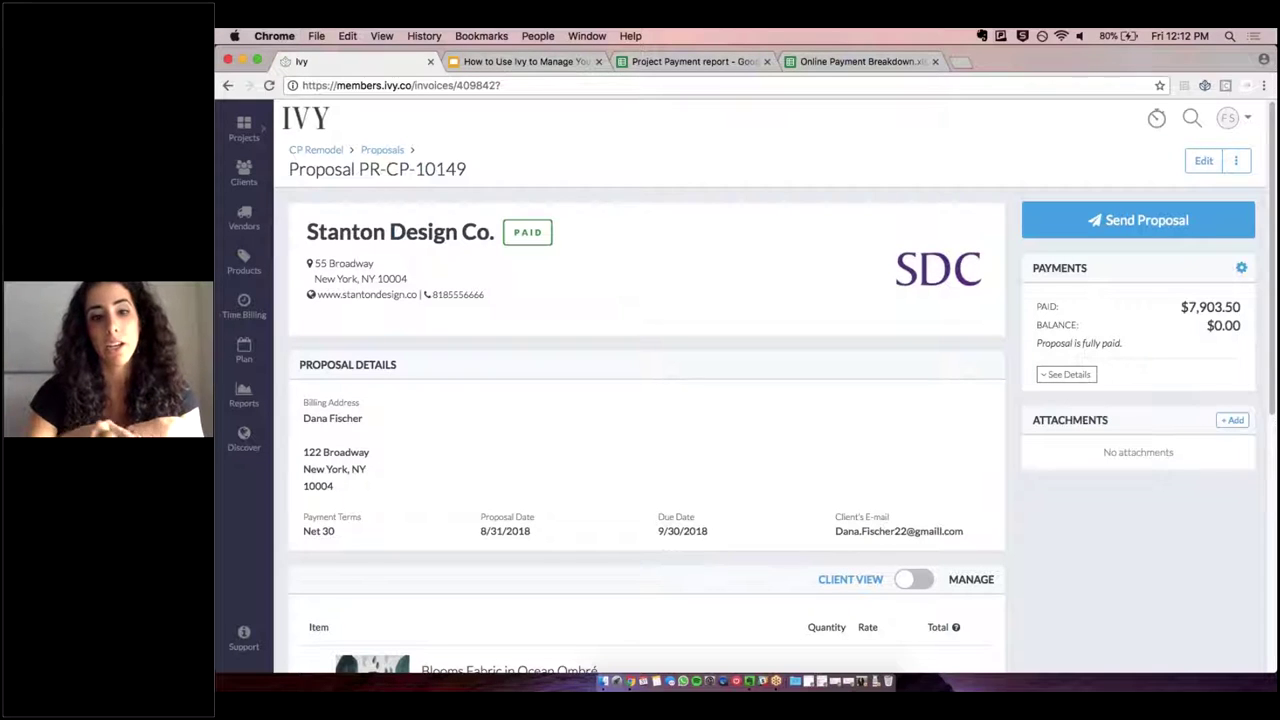
- Review the paid proposal's items and totals and start an invoice from it
scroll(814, 471, "down", 8)
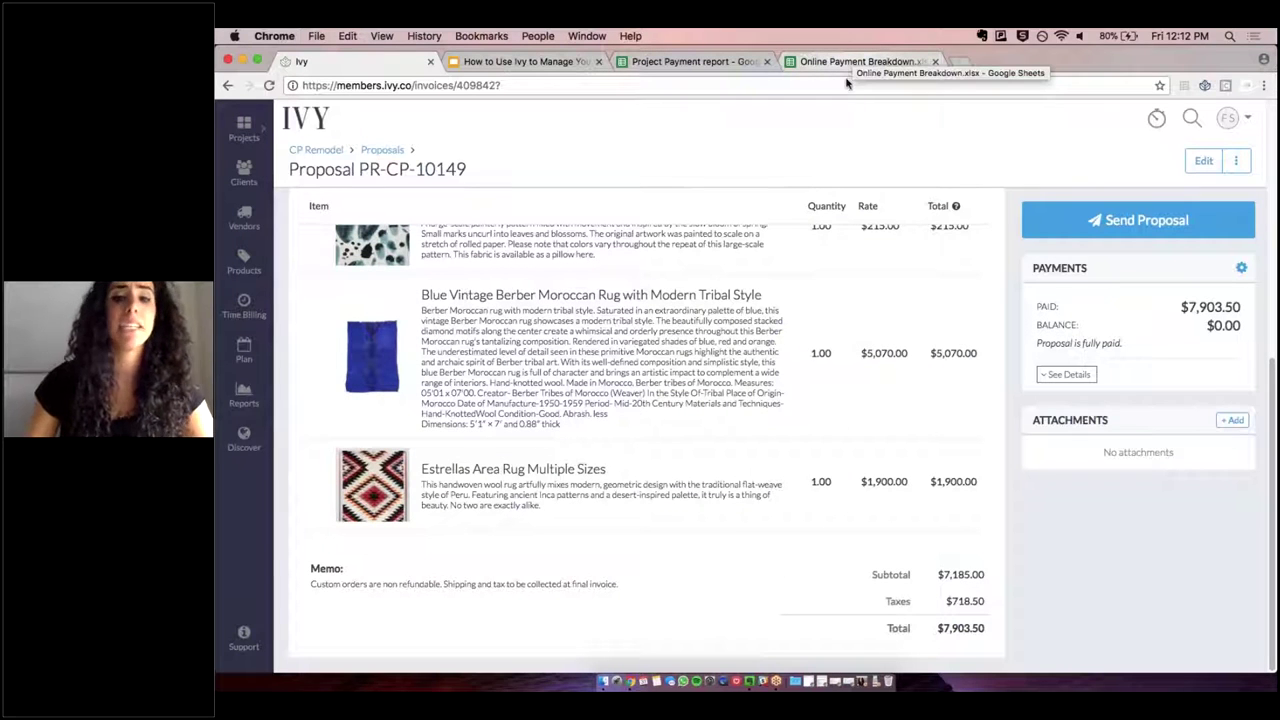
scroll(771, 206, "up", 1)
scroll(775, 208, "up", 1)
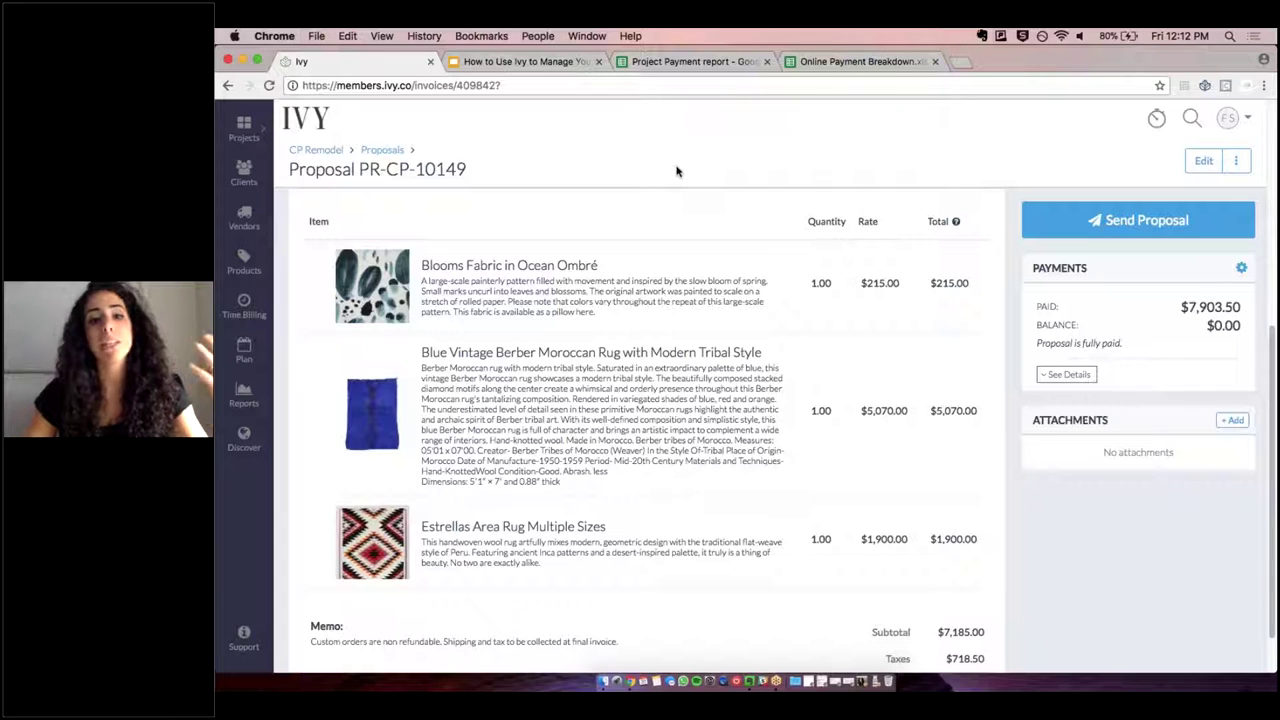
scroll(731, 240, "down", 2)
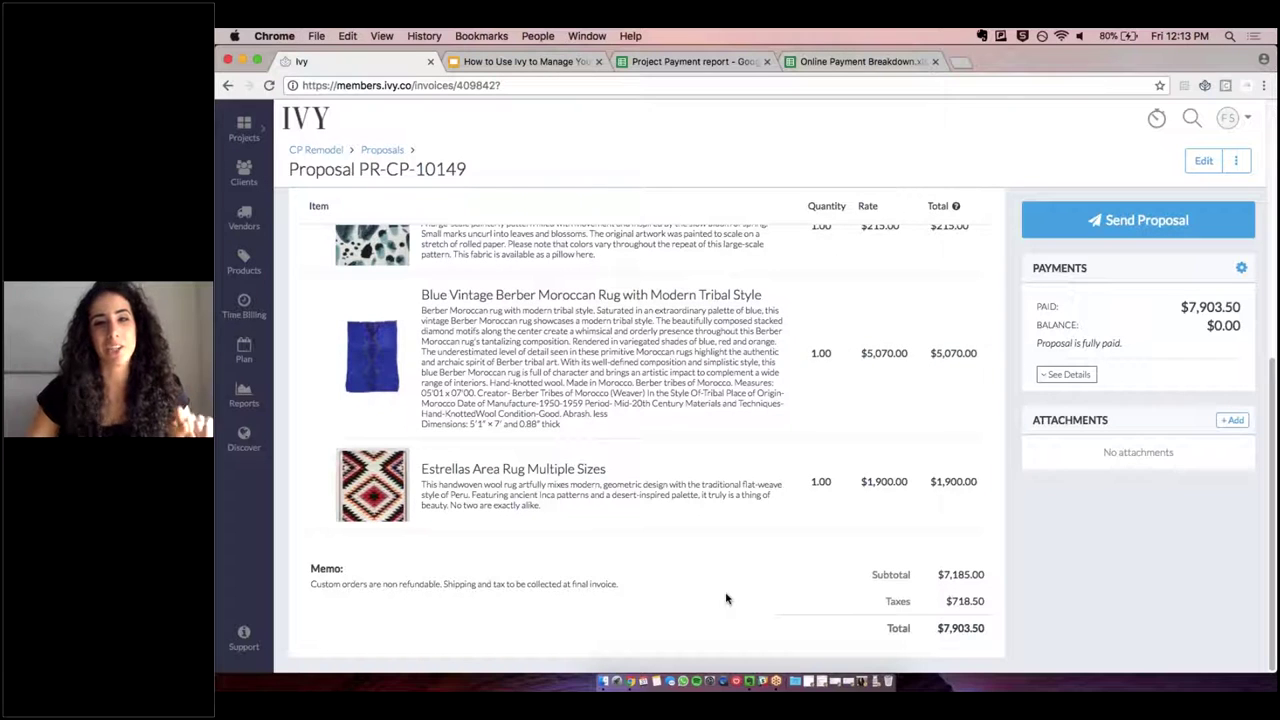
left_click(1236, 160)
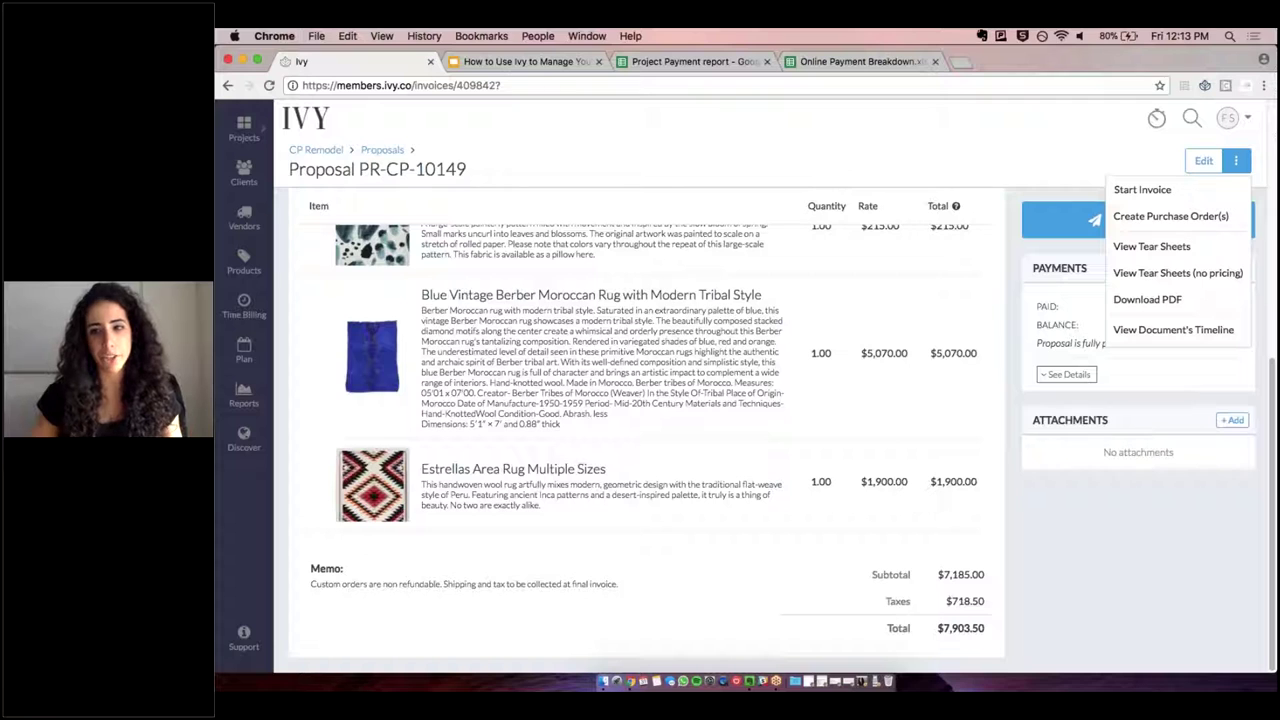
left_click(1238, 166)
left_click(1237, 164)
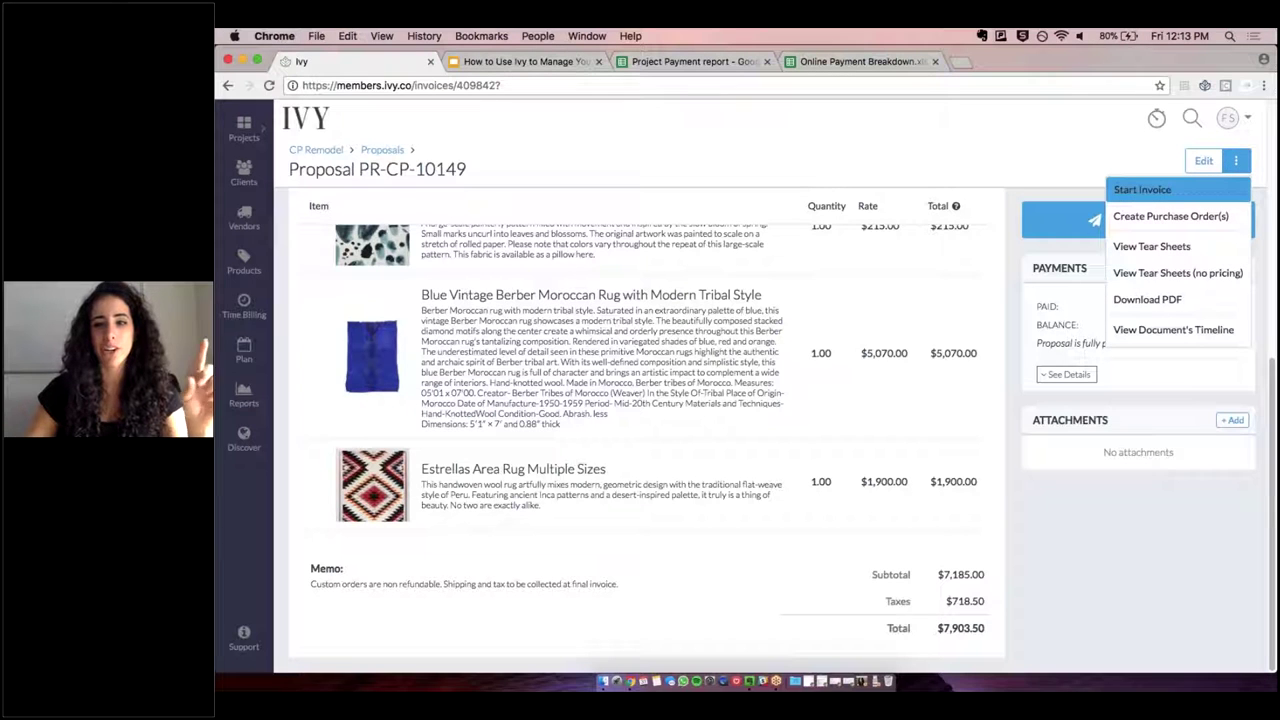
left_click(1181, 198)
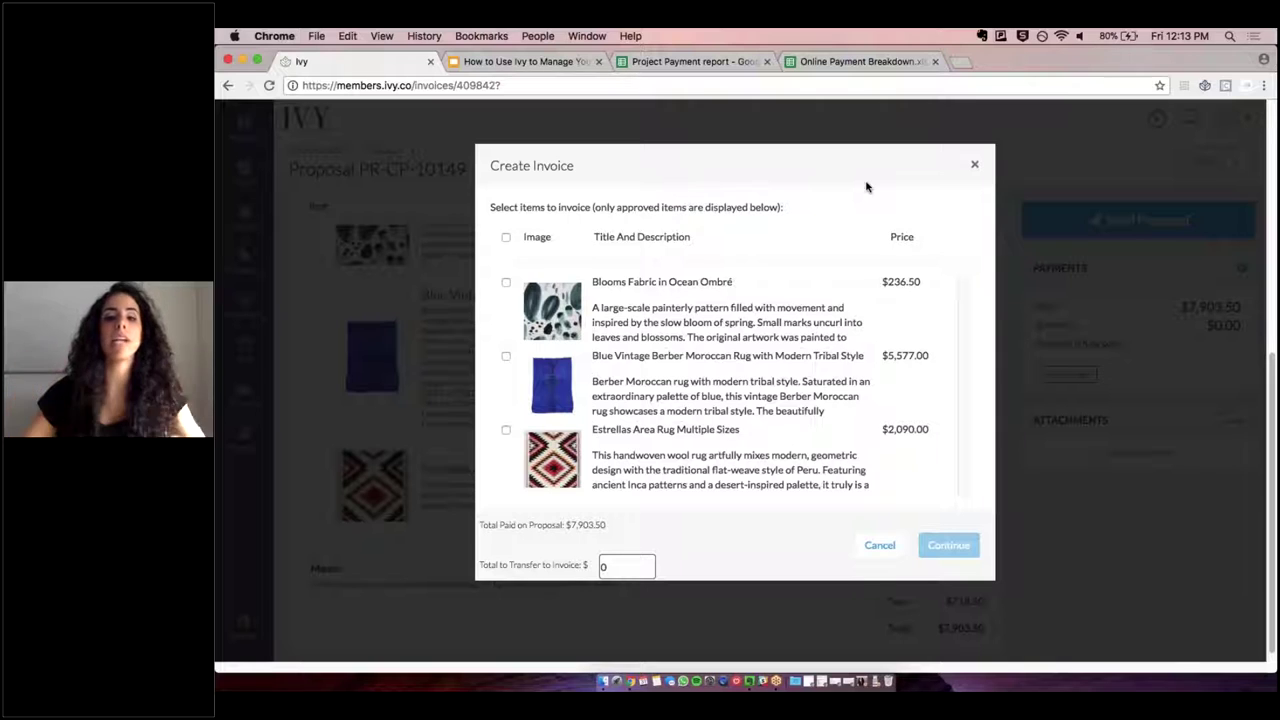
- Create the invoice with only the Estrellas Area Rug Multiple Sizes item, transferring 2090 of the proposal payment to it
left_click(506, 284)
left_click(506, 284)
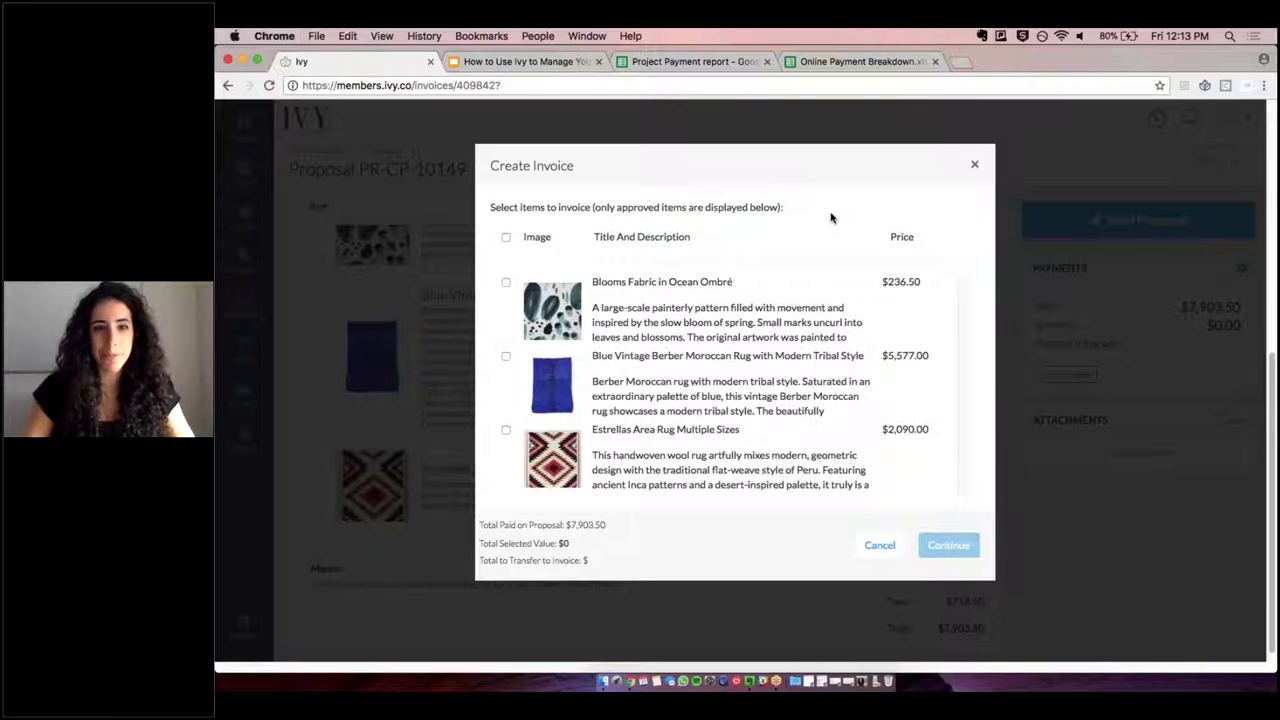
left_click(506, 432)
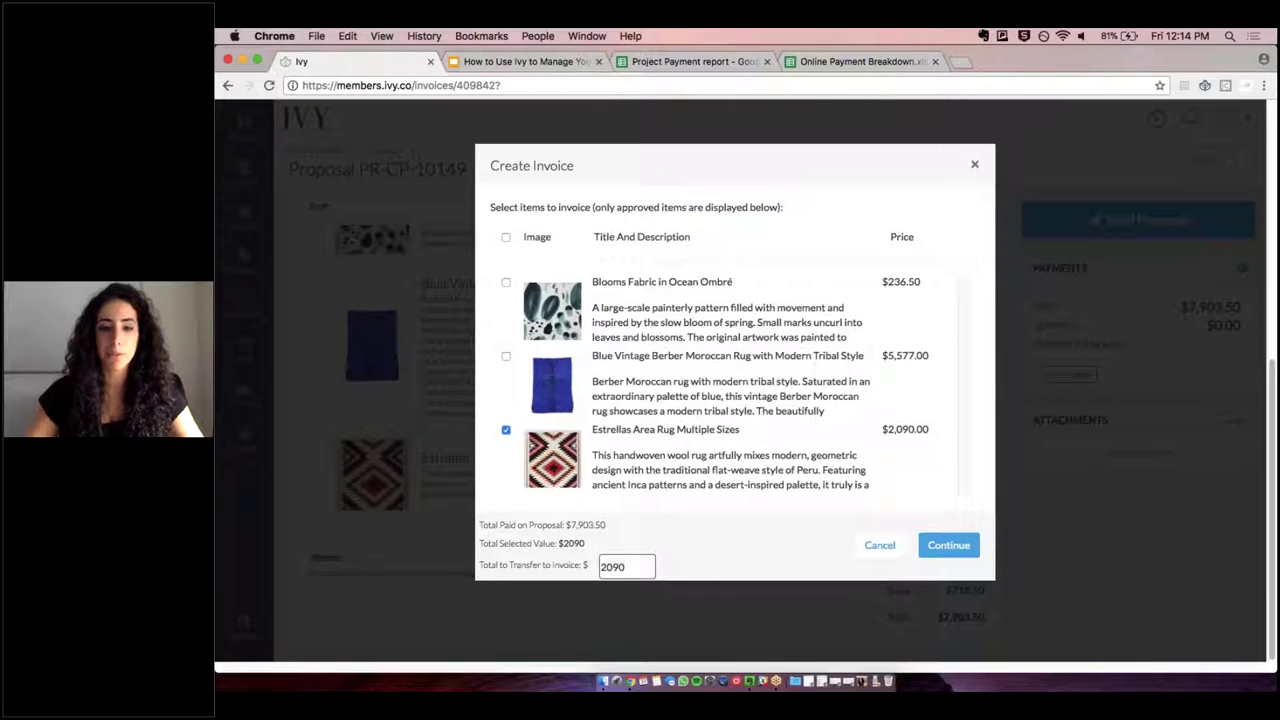
left_click_drag(644, 569, 499, 577)
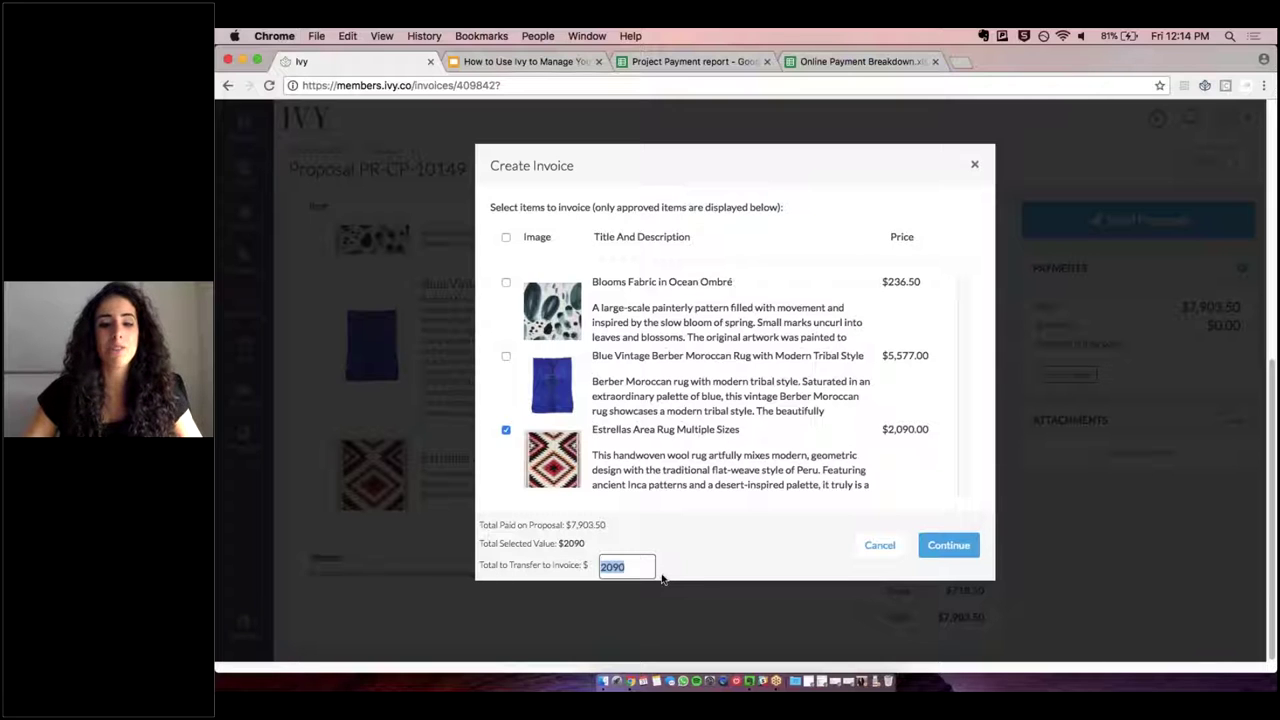
left_click(640, 566)
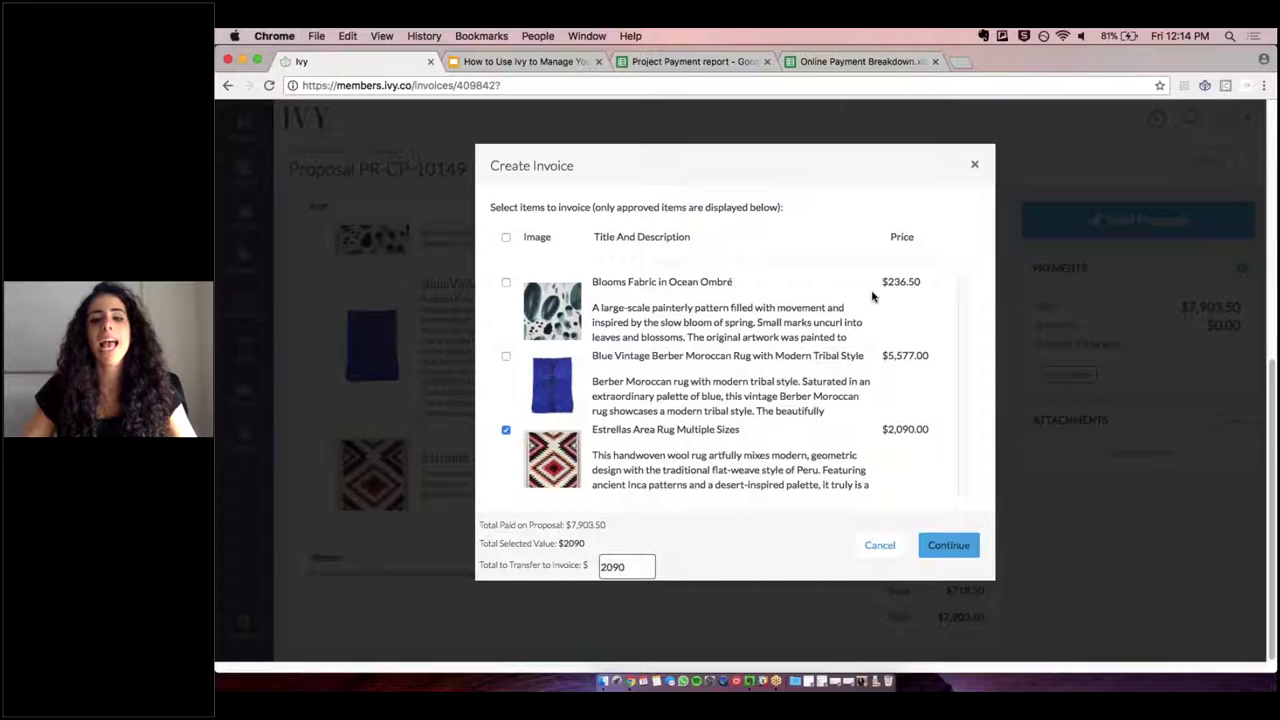
left_click(946, 547)
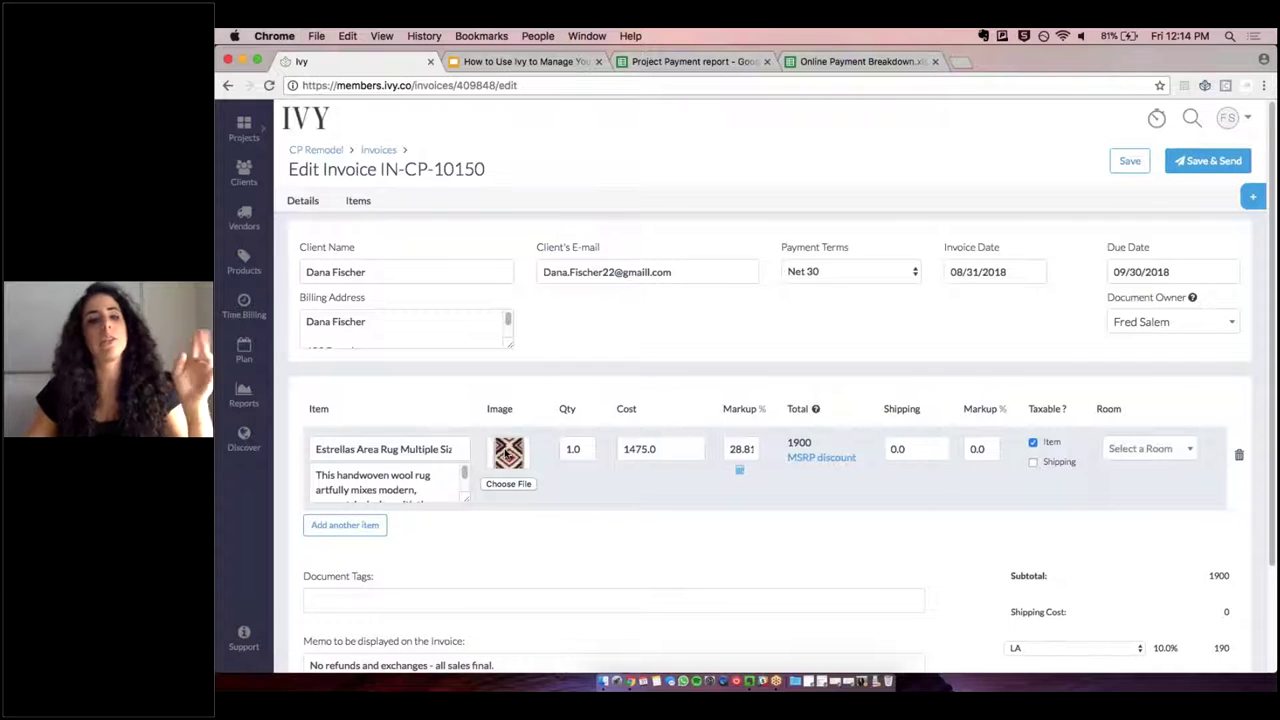
- Keep the Estrellas rug's quantity at 1.0 and set its shipping cost to 200 on the invoice
left_click(568, 449)
key("BackSpace")
type("1")
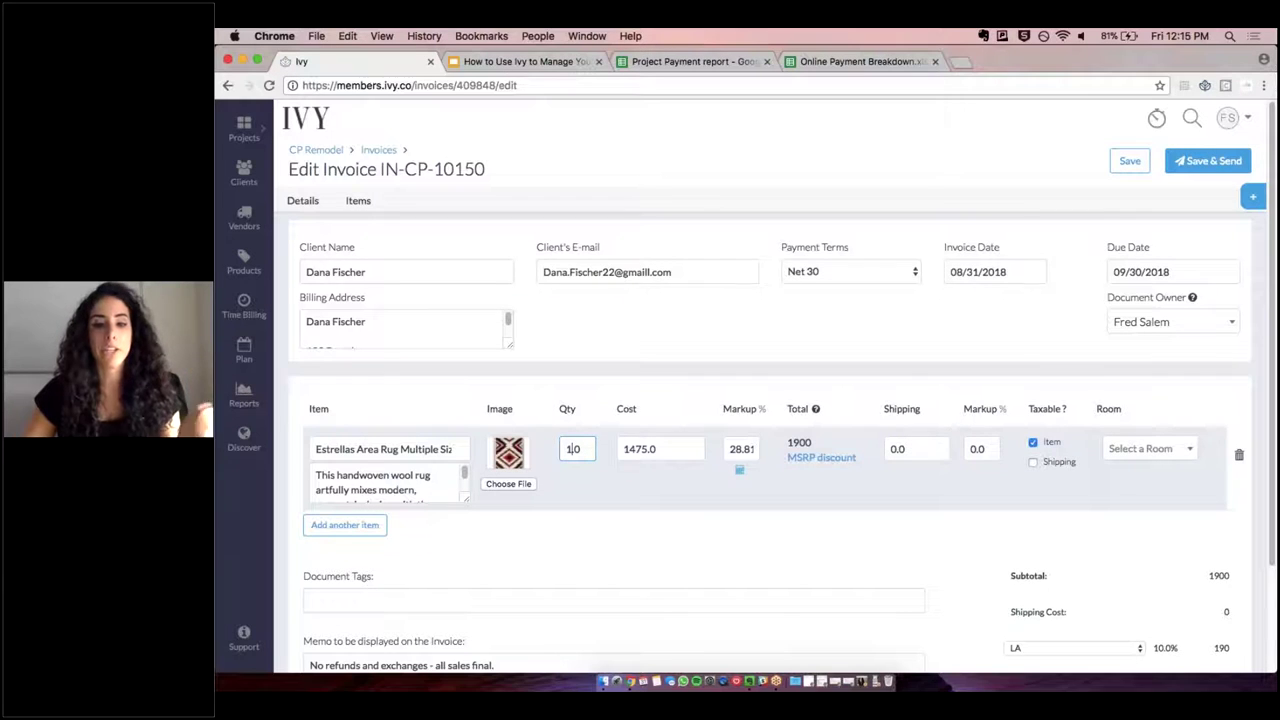
left_click(905, 449)
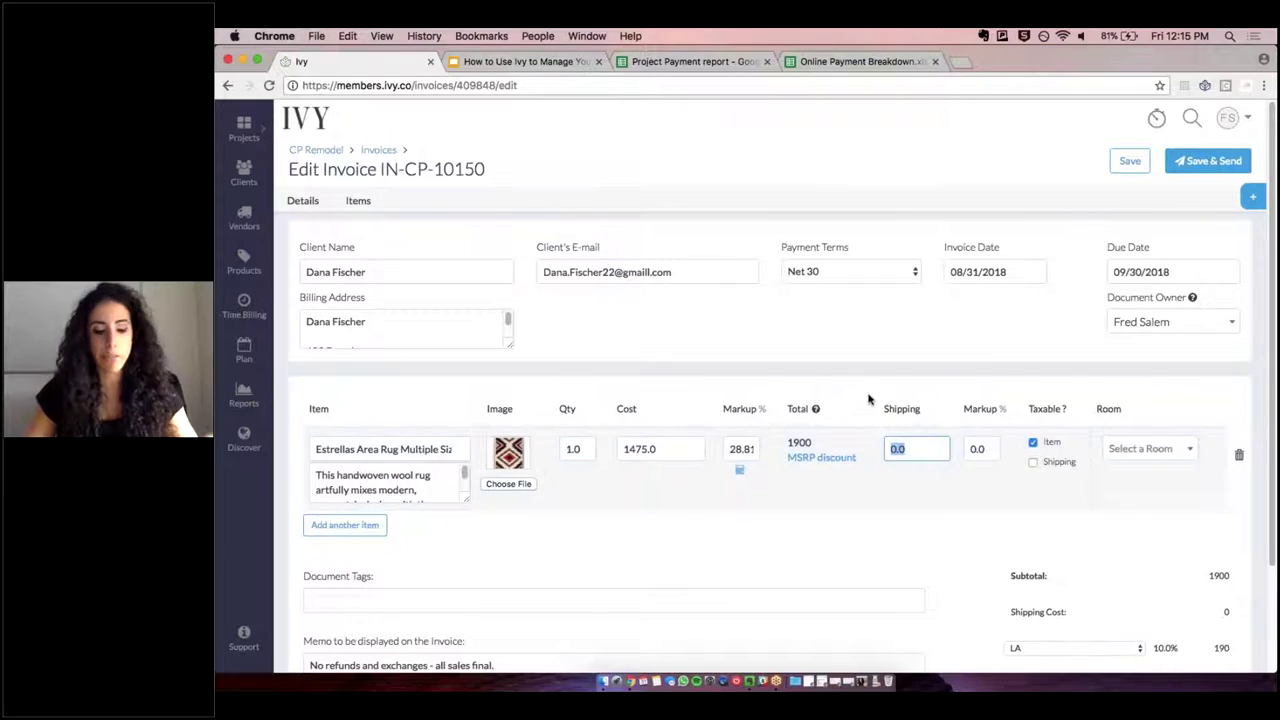
type("200")
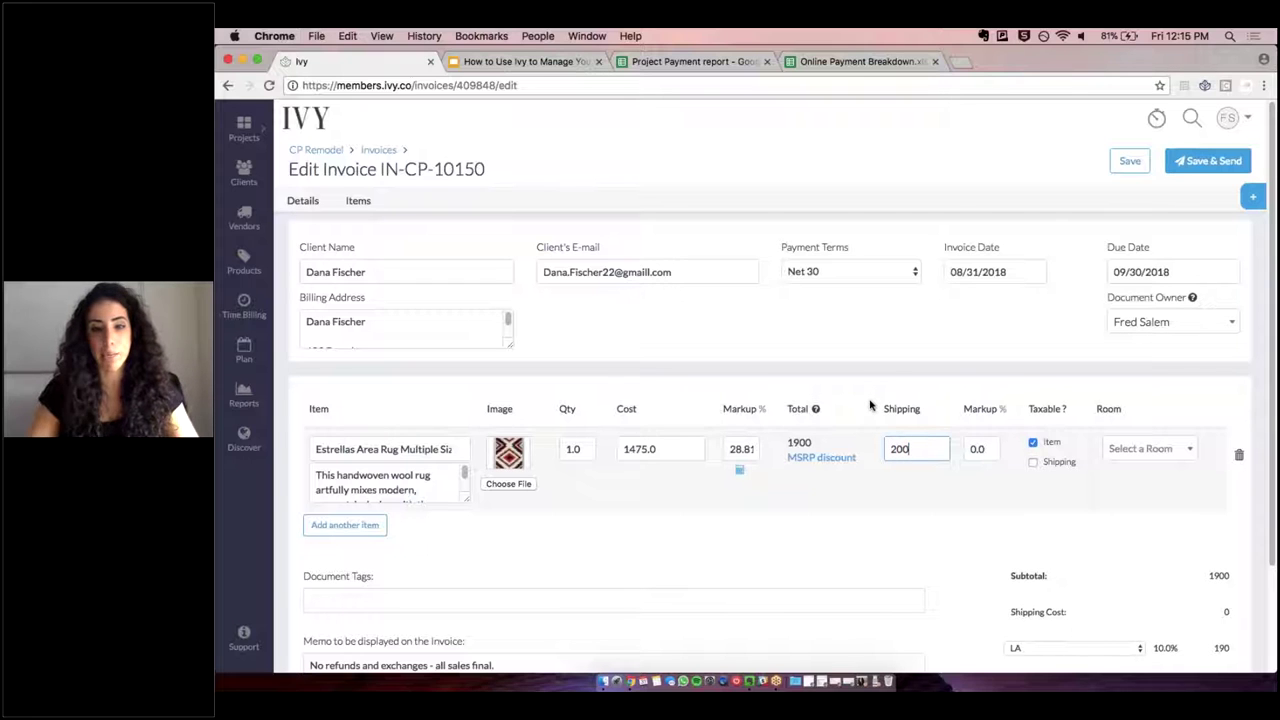
left_click(900, 528)
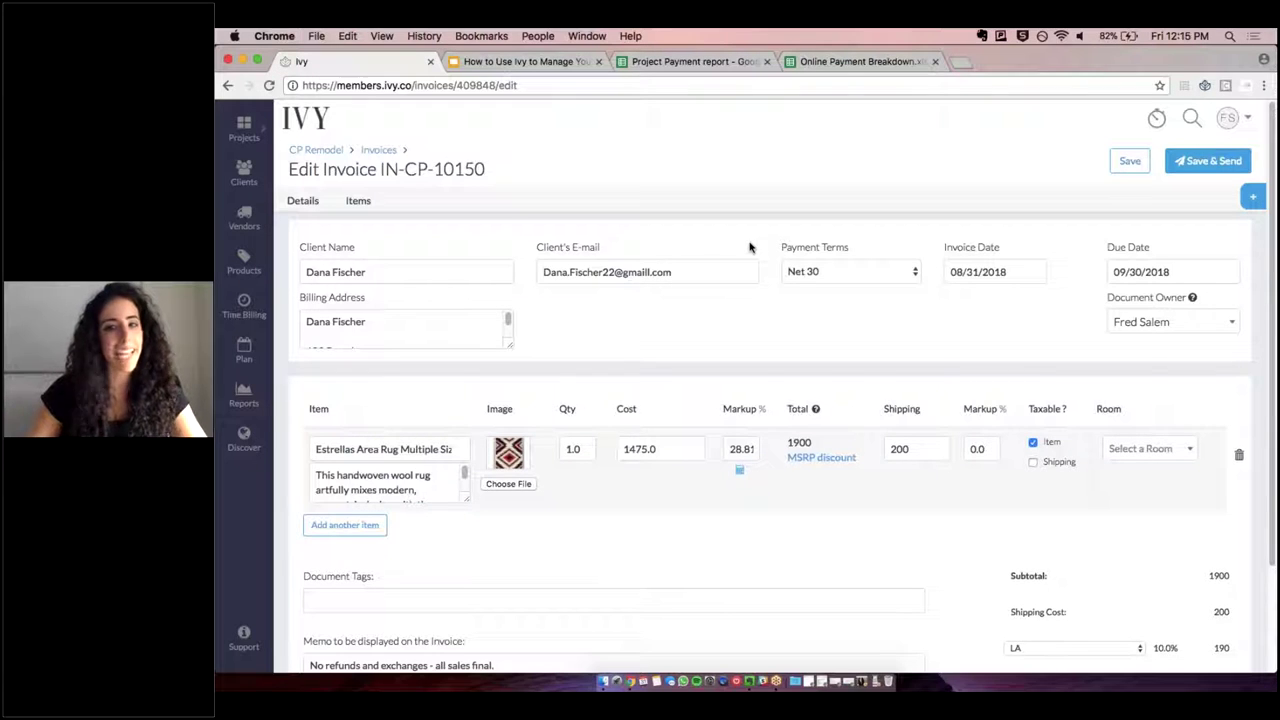
- Save the invoice without sending it and review its item, shipping, taxes and remaining balance
scroll(886, 386, "down", 3)
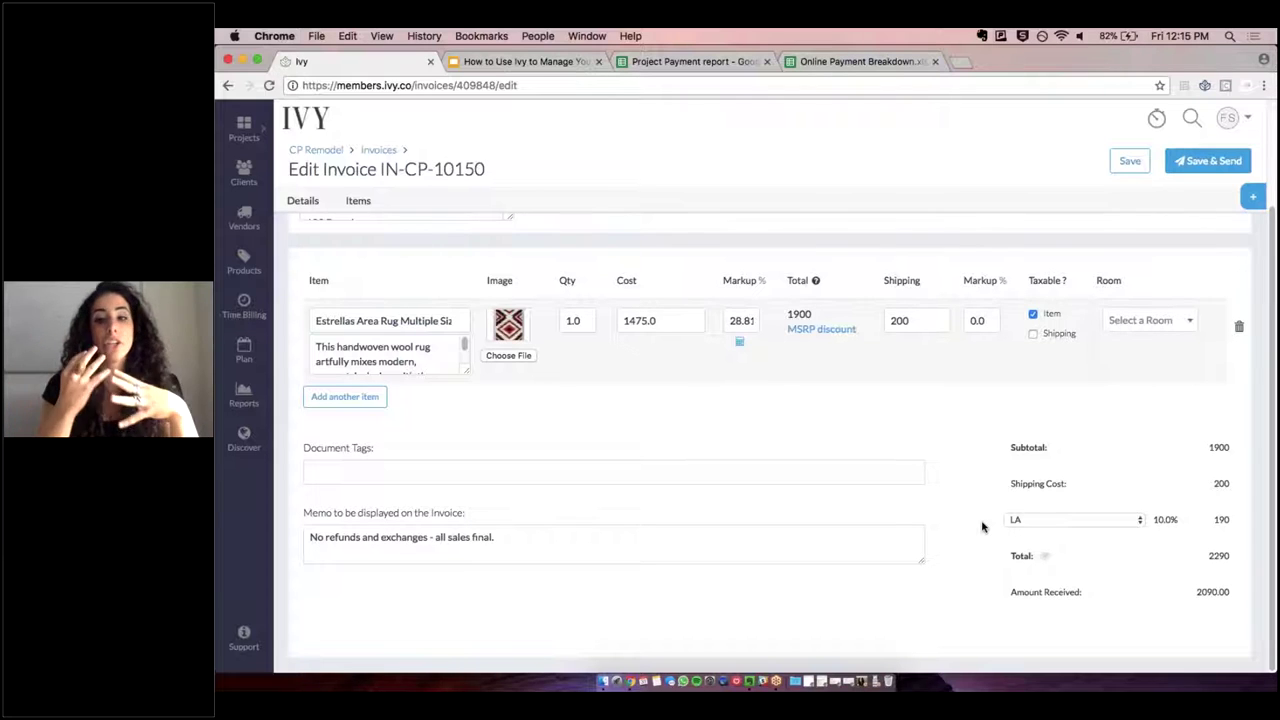
left_click(1131, 164)
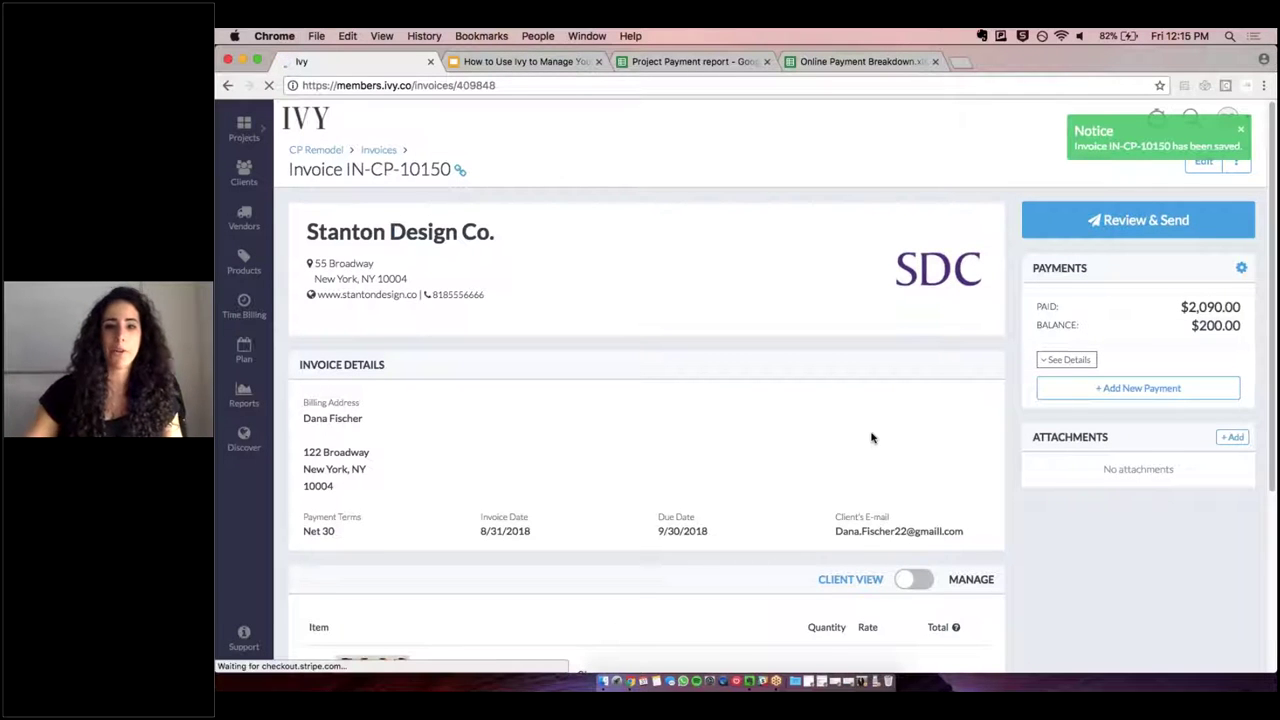
scroll(843, 440, "down", 4)
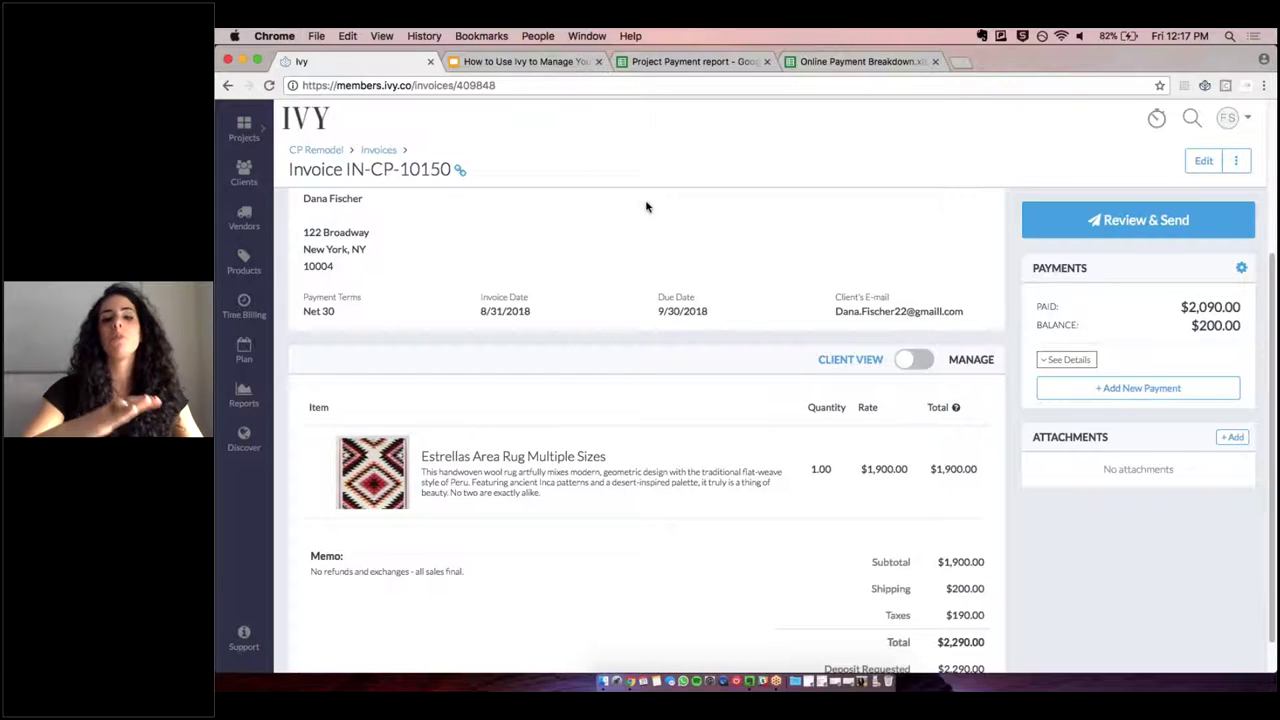
- Switch to the How to Use Ivy to Manage Your Payments slides and present the Retainer Payments slide
left_click(522, 62)
left_click(292, 365)
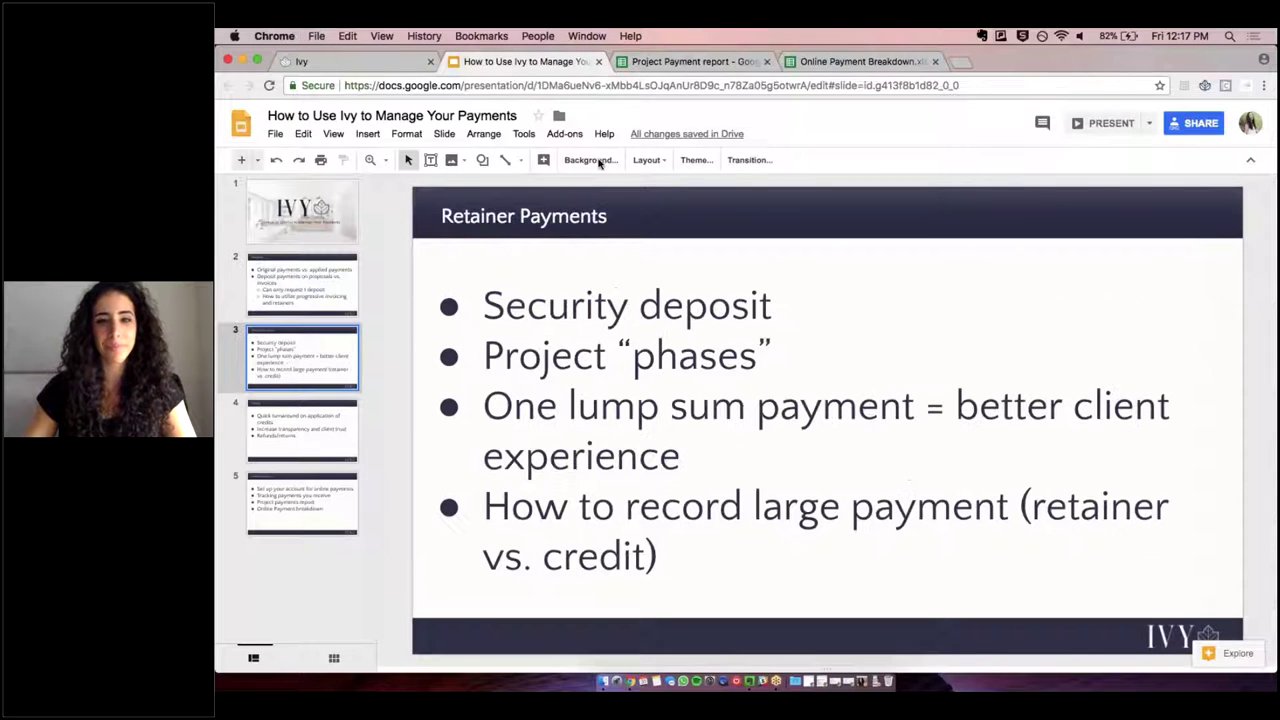
left_click(1108, 123)
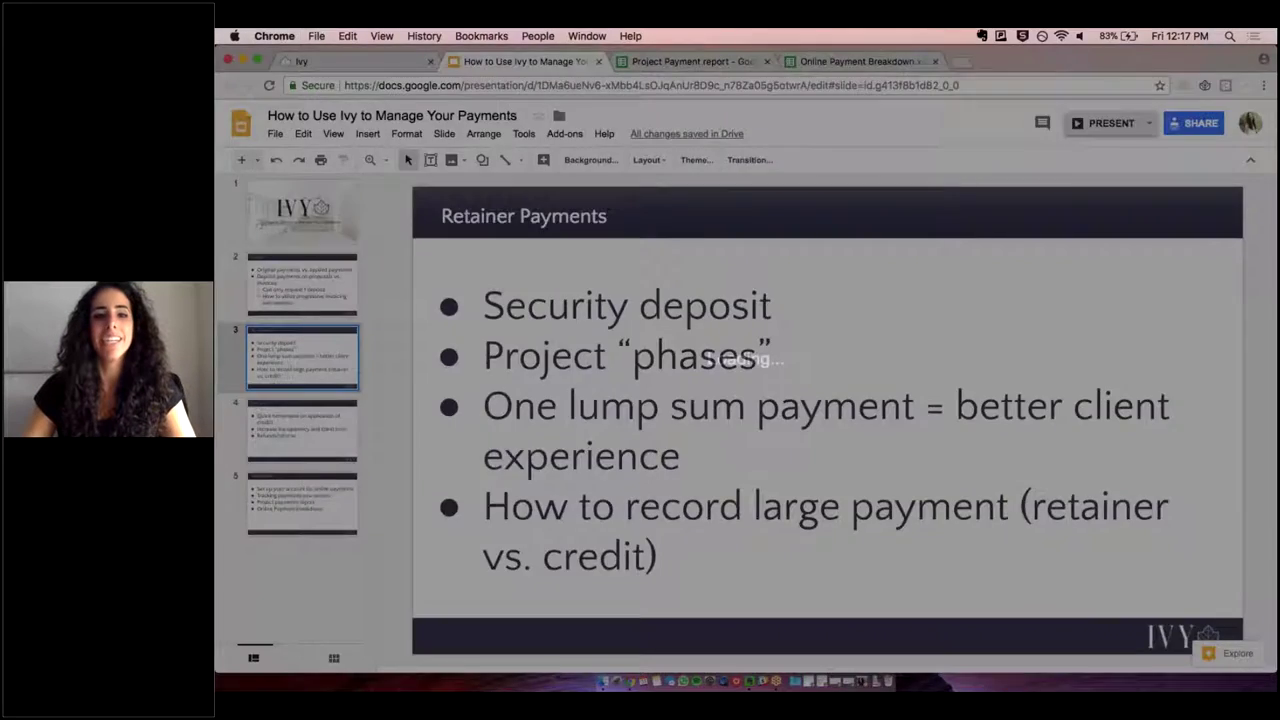
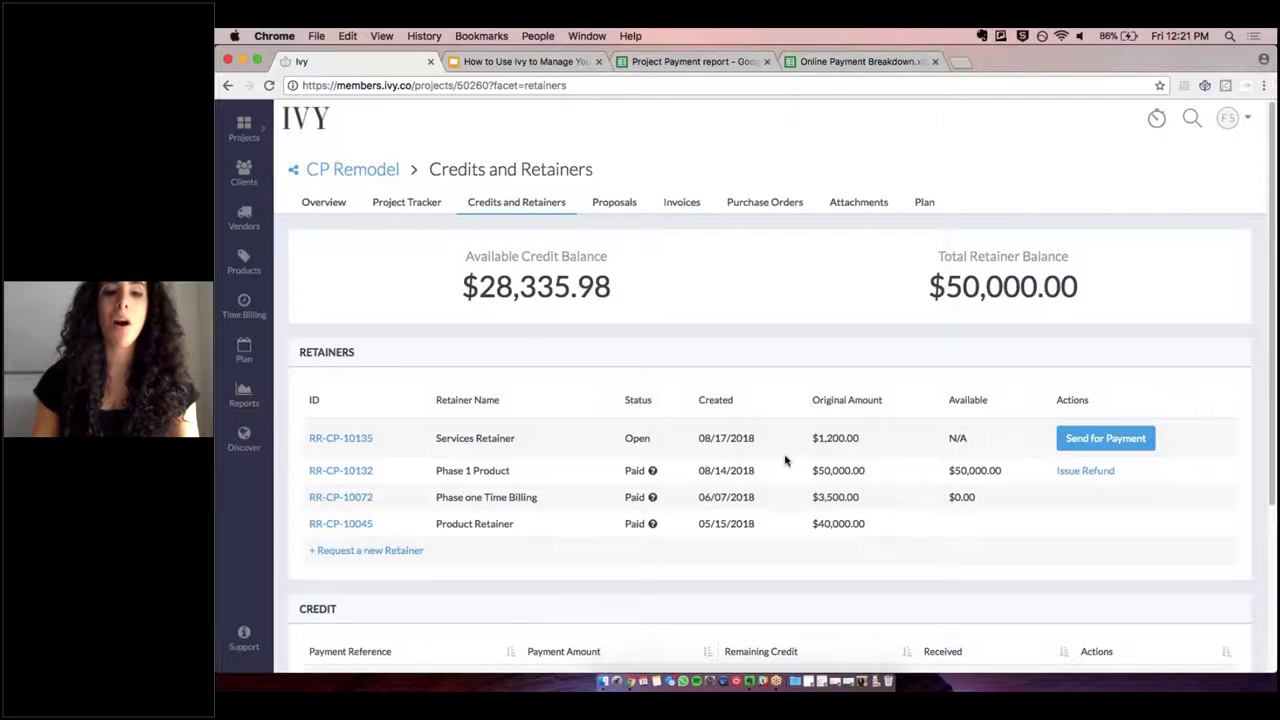
- Create and save a retainer request named Furniture Retainer for 75000, keeping its payment terms at Due on receipt
left_click(340, 551)
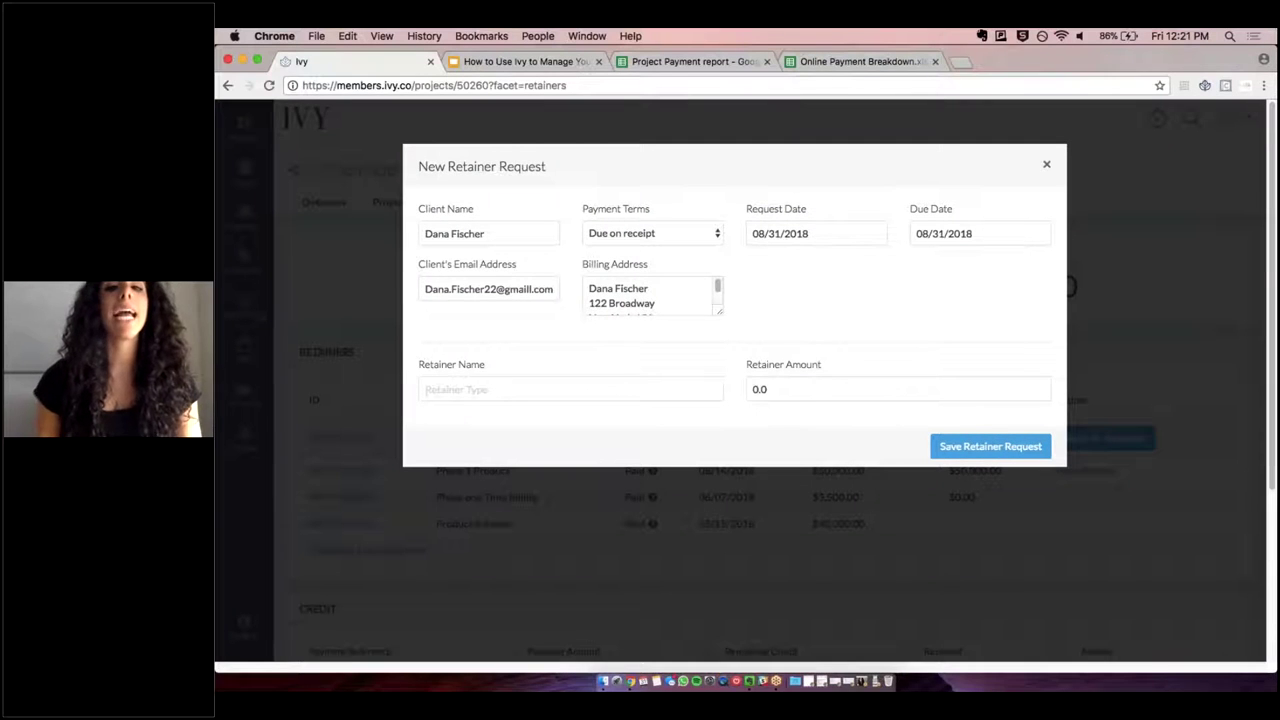
left_click(652, 234)
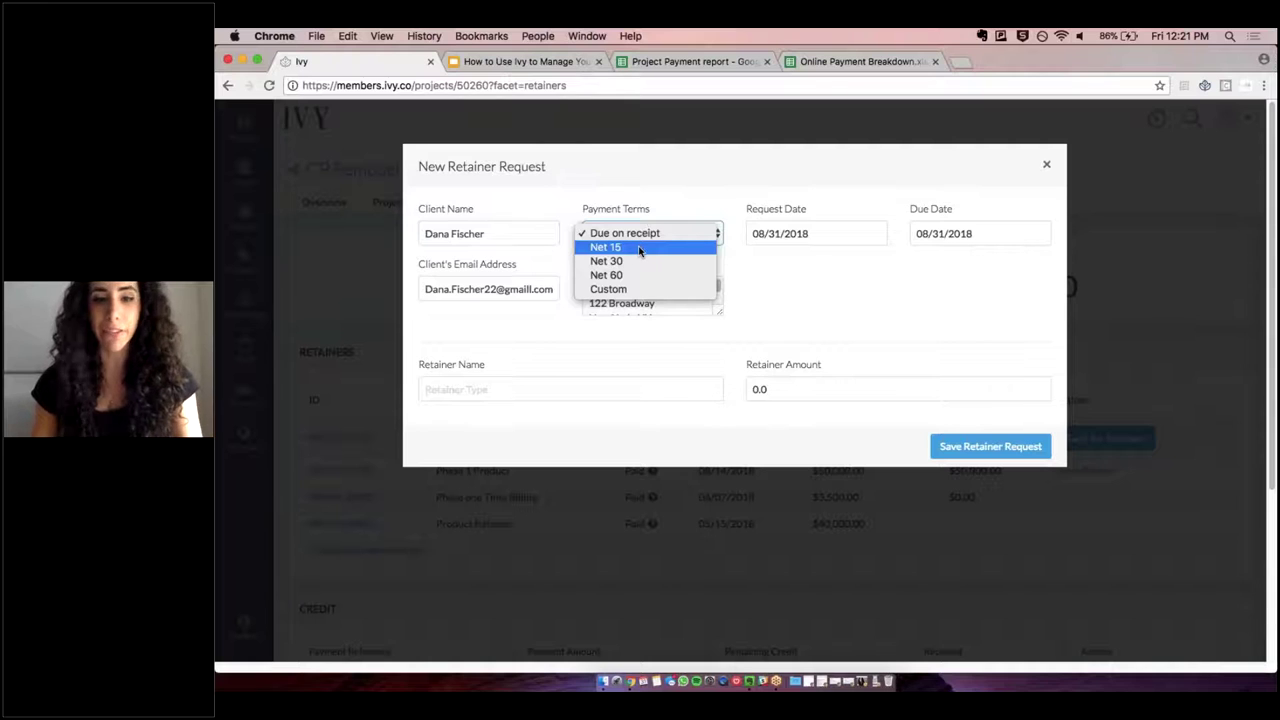
left_click(672, 191)
left_click(470, 392)
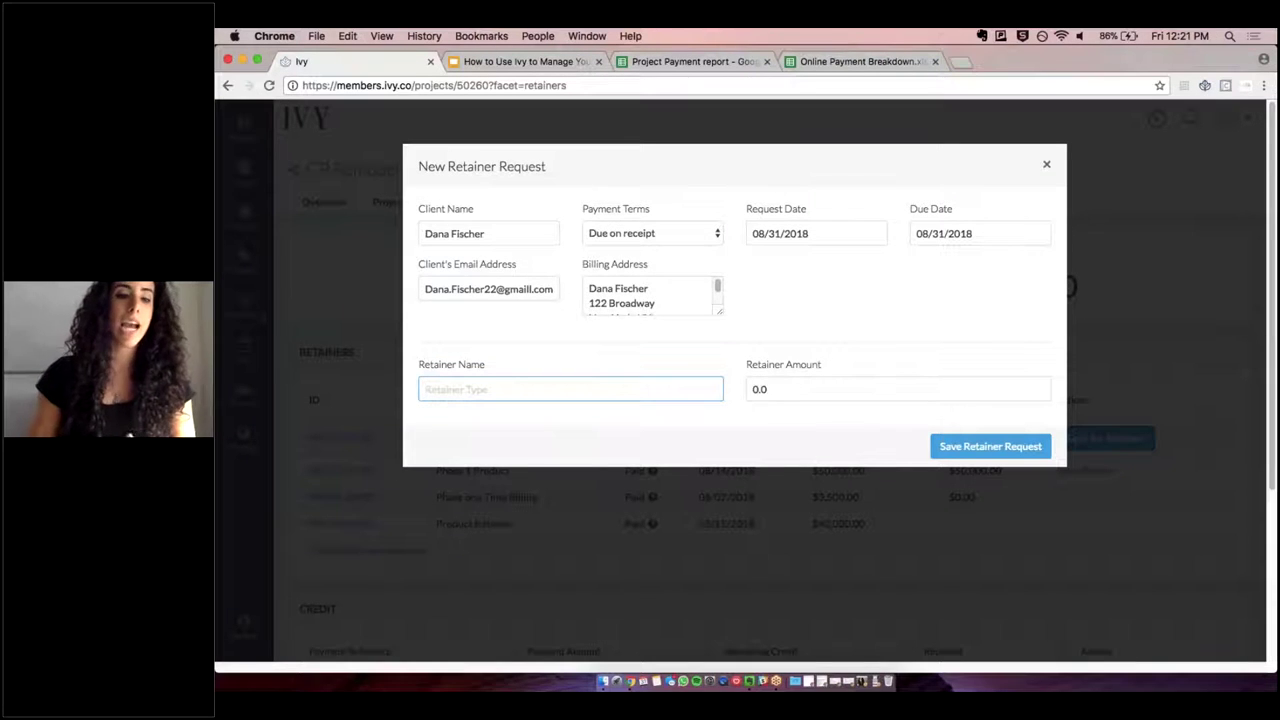
type("Fur")
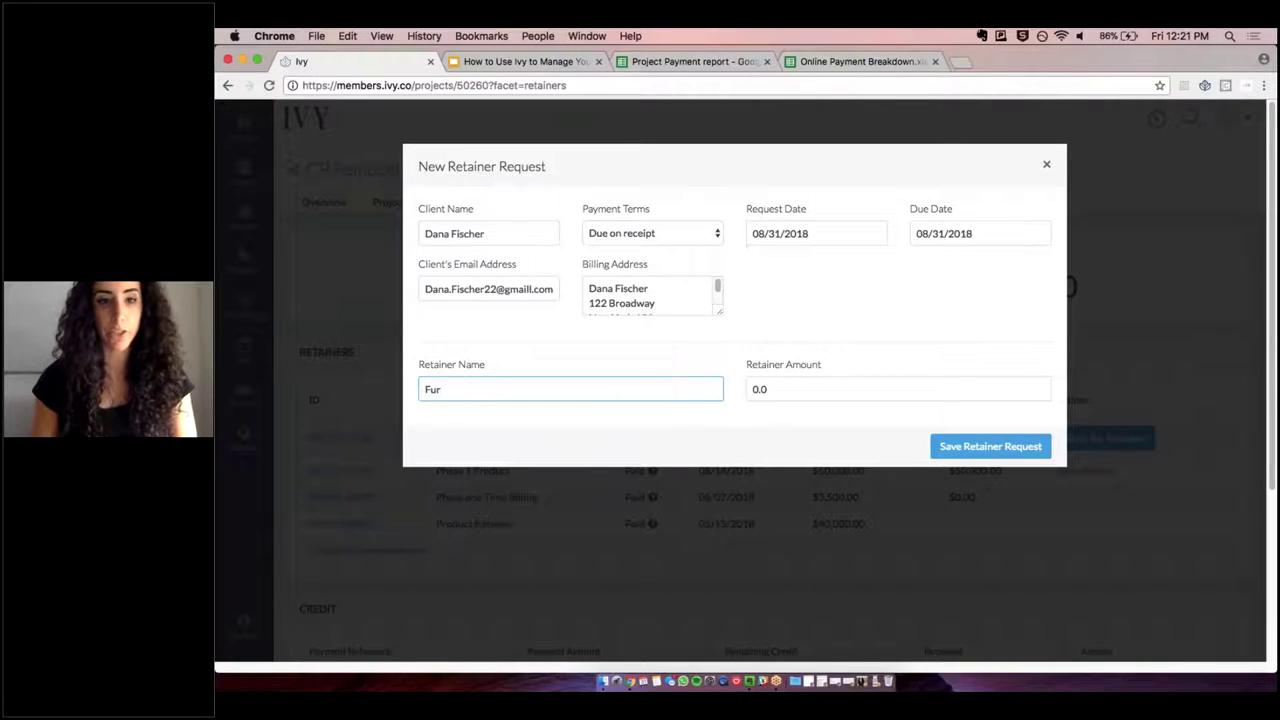
type("niture Retainer")
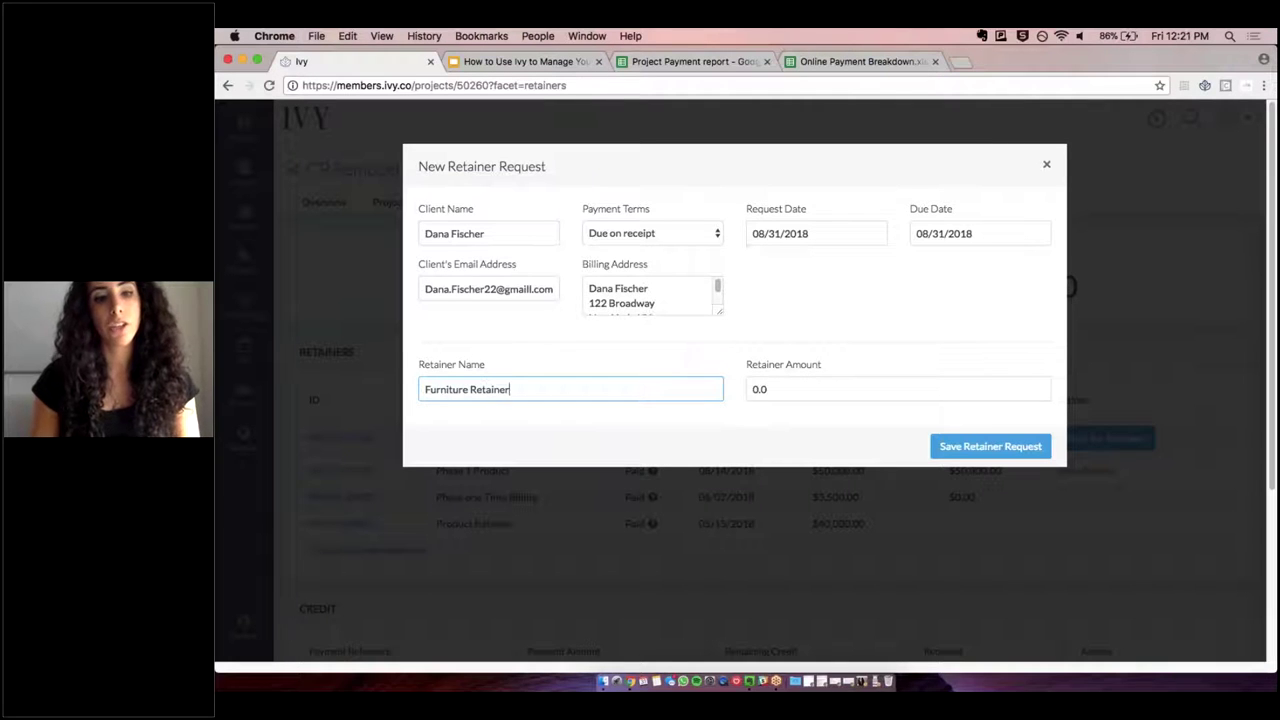
key("Tab")
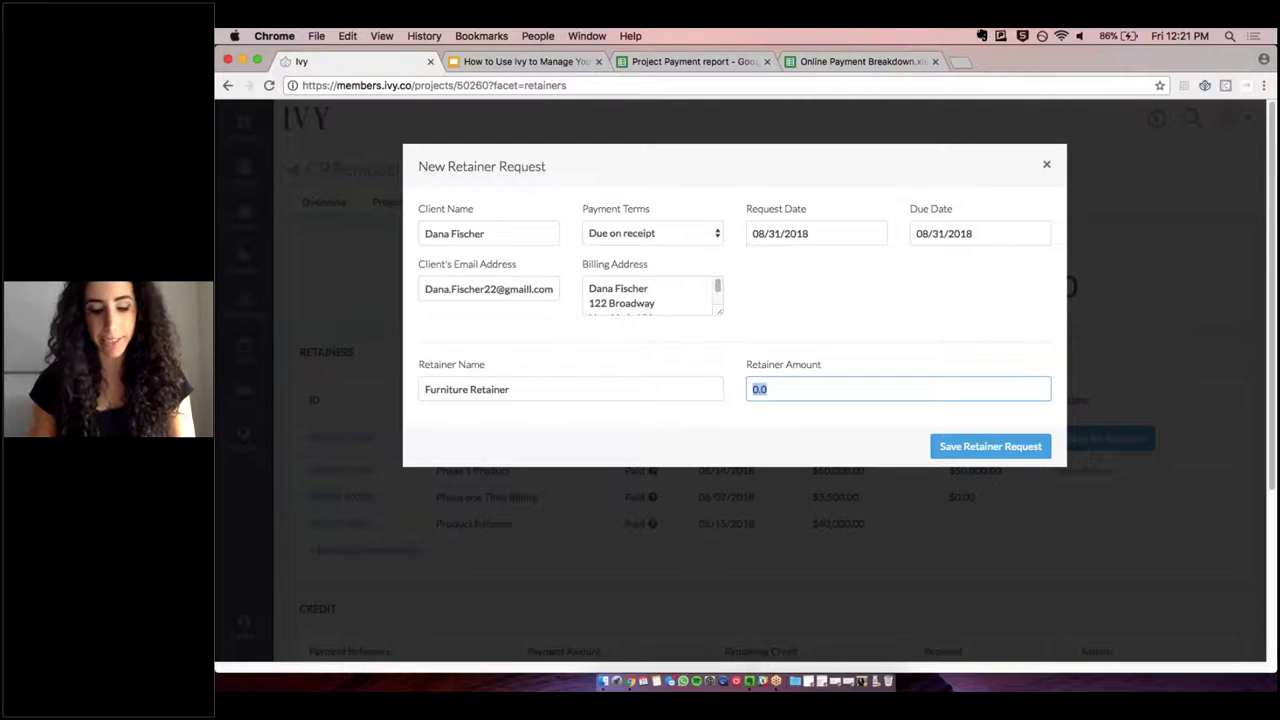
type("75000")
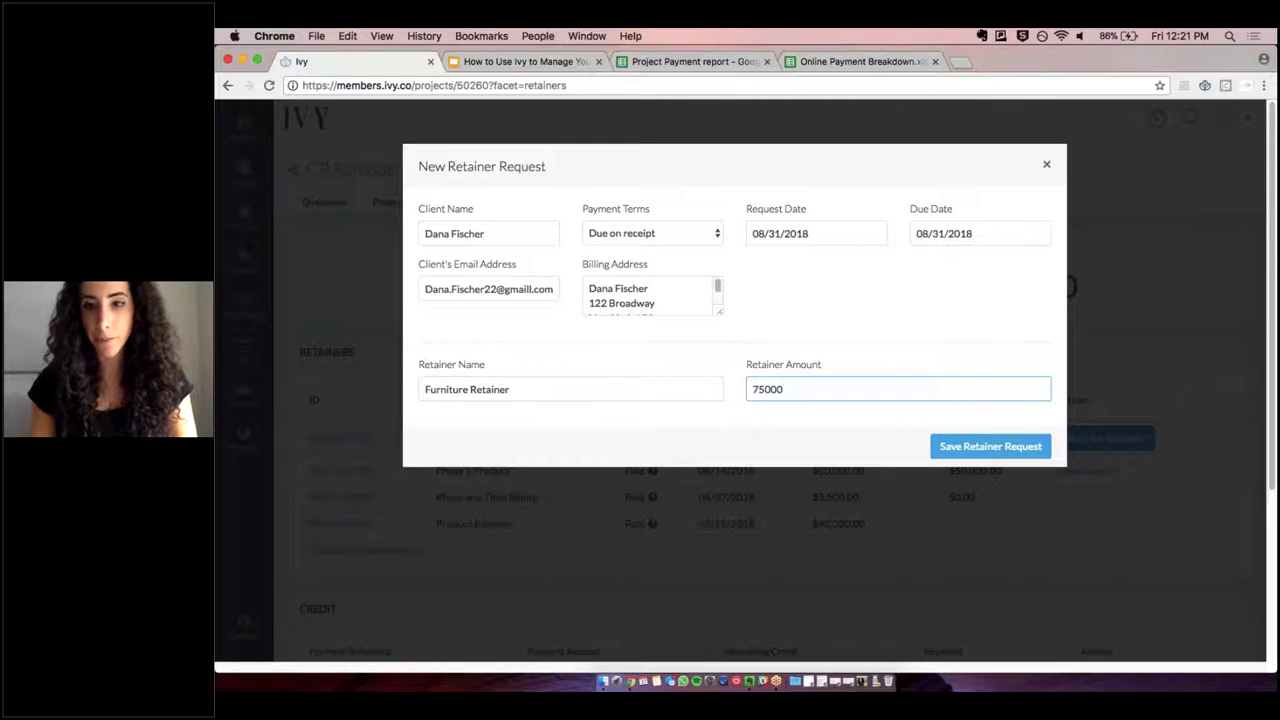
left_click(990, 446)
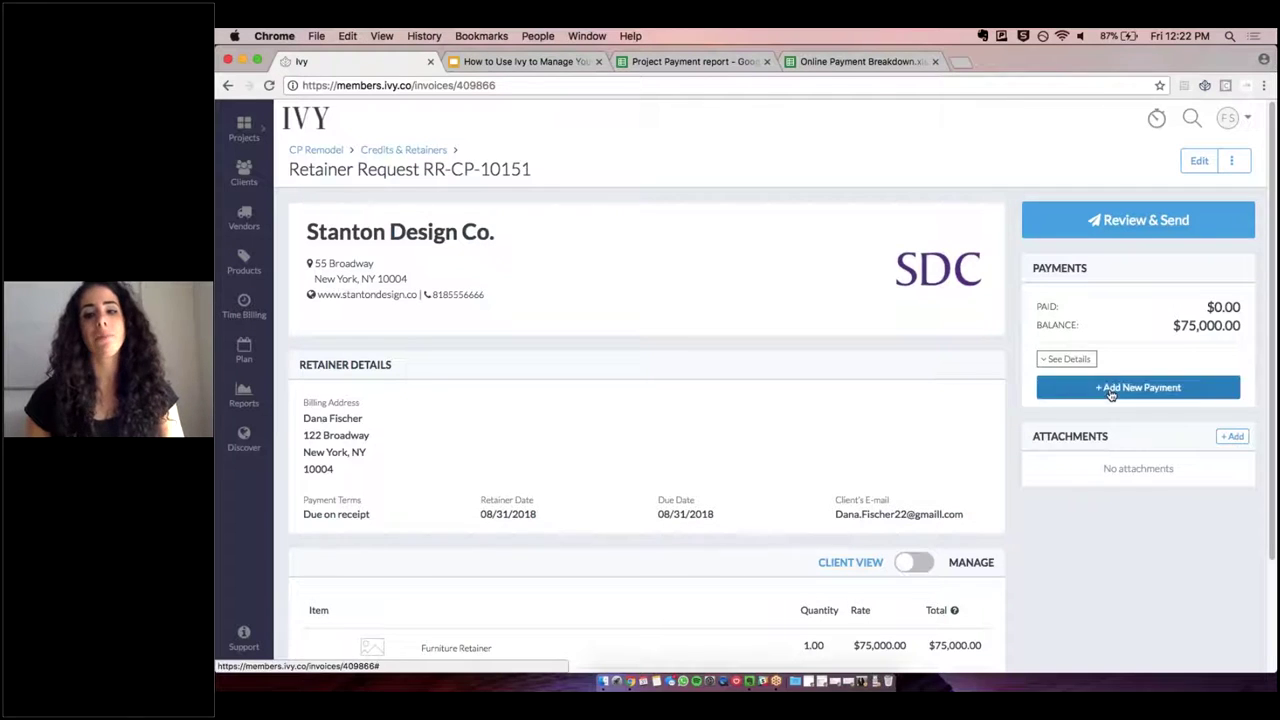
- Record a check payment with reference 34567 for the full amount of the Furniture Retainer request
left_click(1045, 387)
left_click(608, 246)
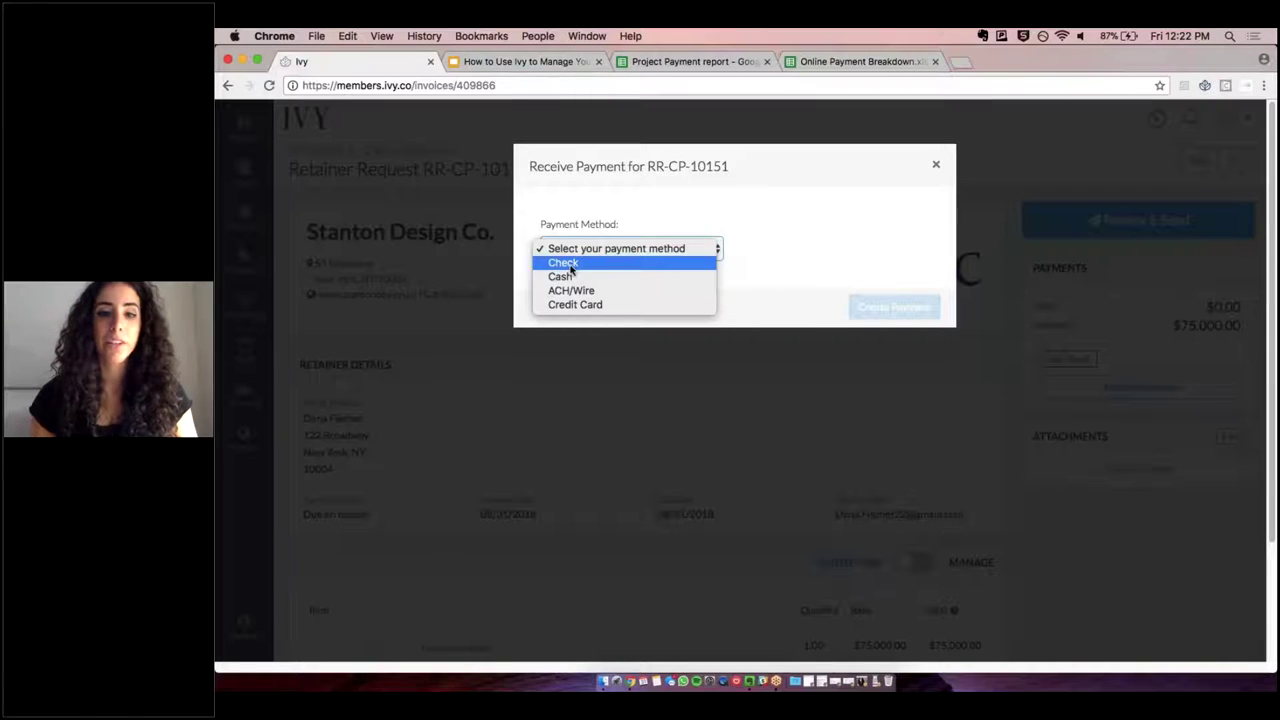
left_click(710, 262)
left_click(631, 310)
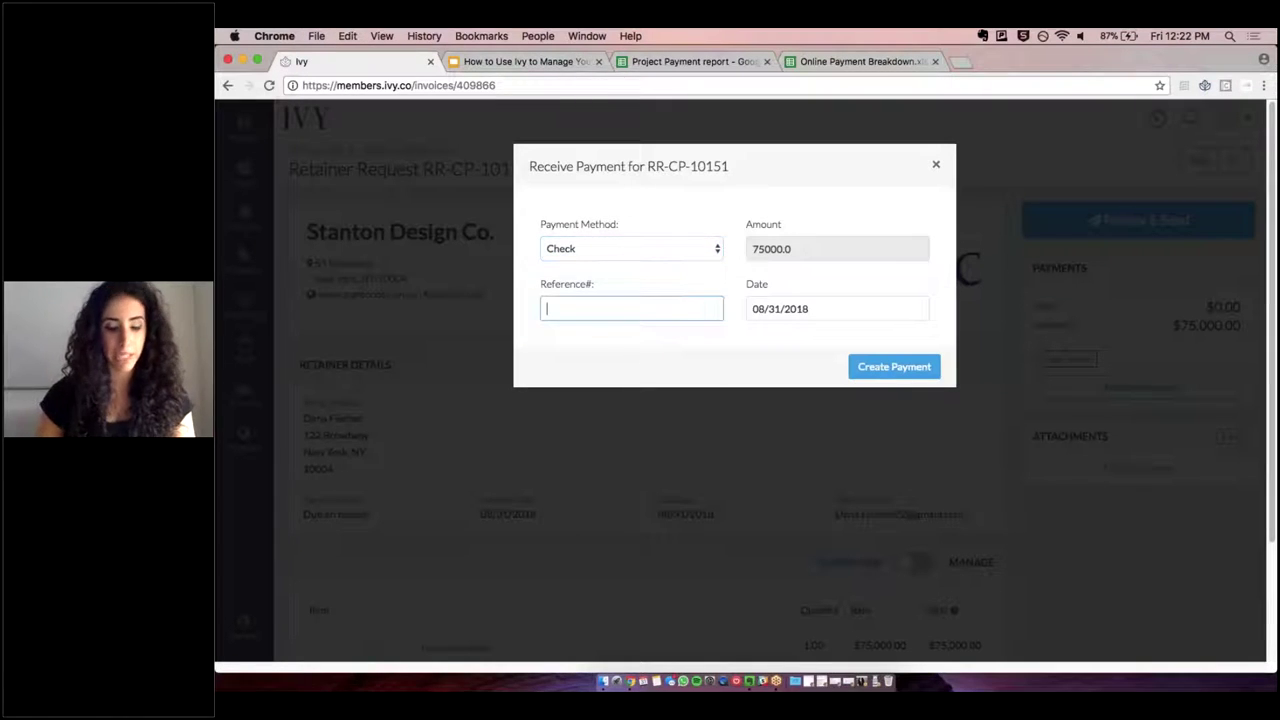
type("34567")
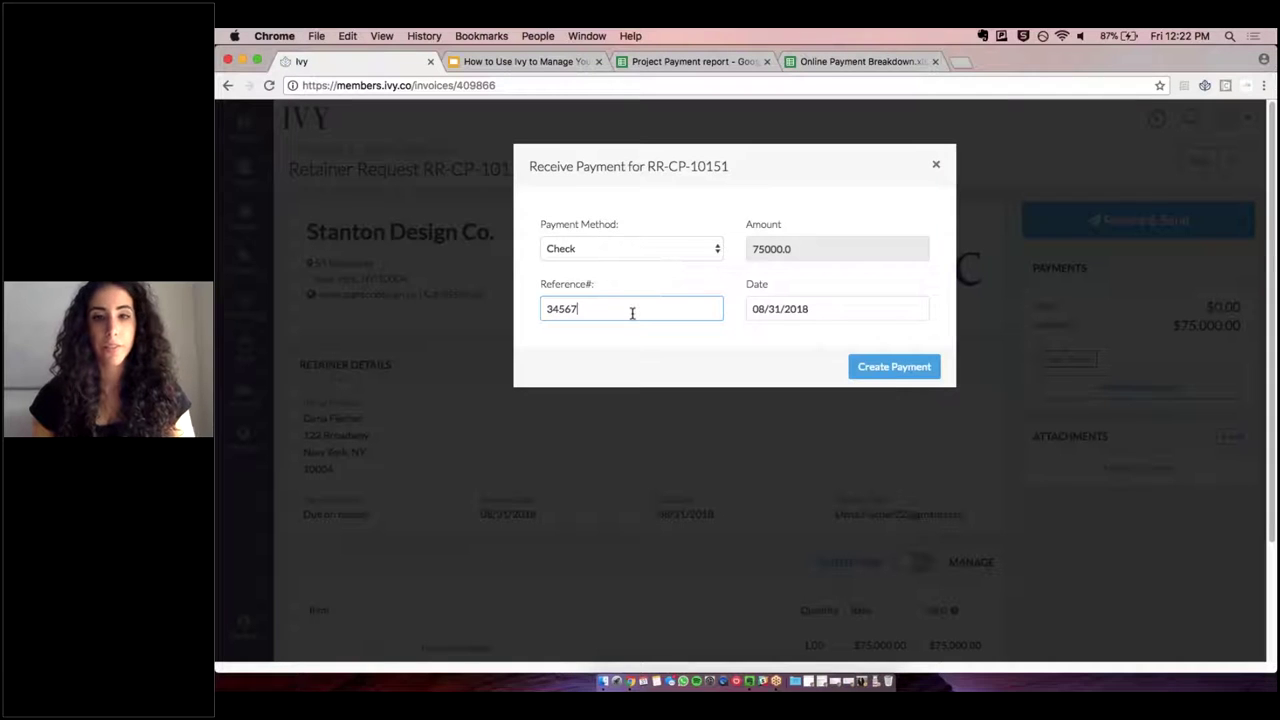
left_click(894, 366)
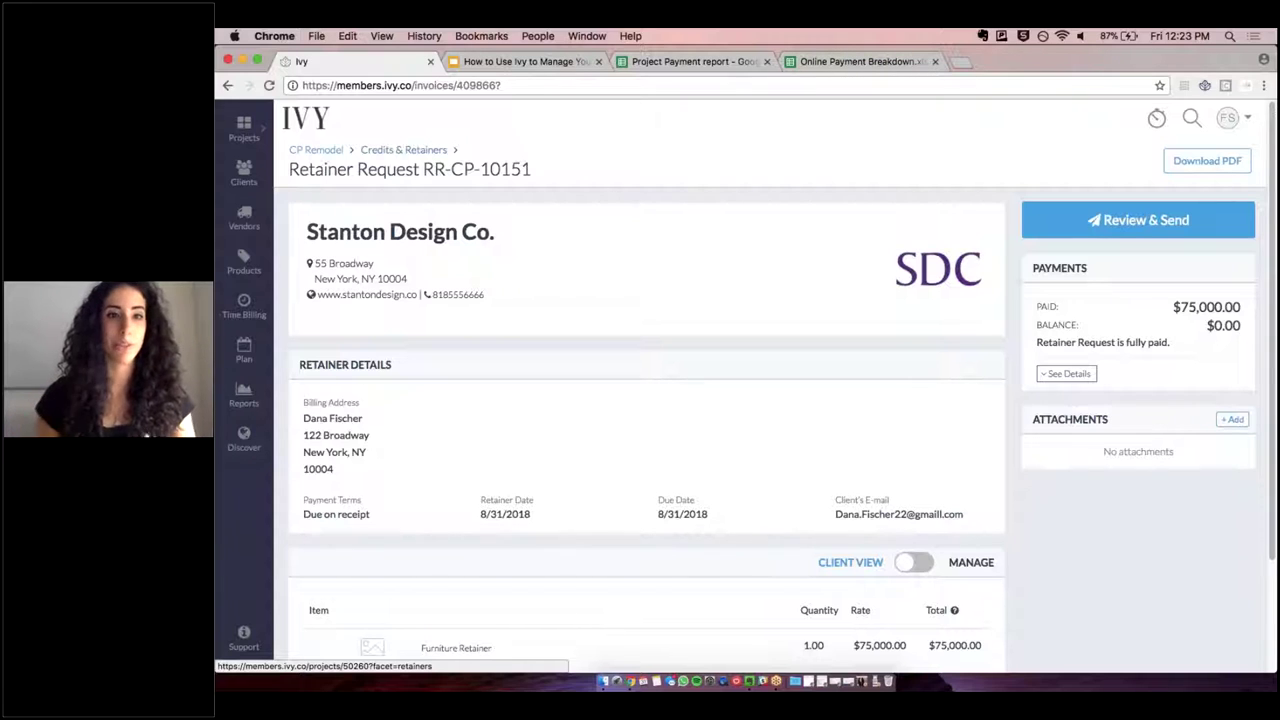
- Open the CP Remodel project's partially paid Estrellas rug invoice and show its applied payment details
left_click(322, 149)
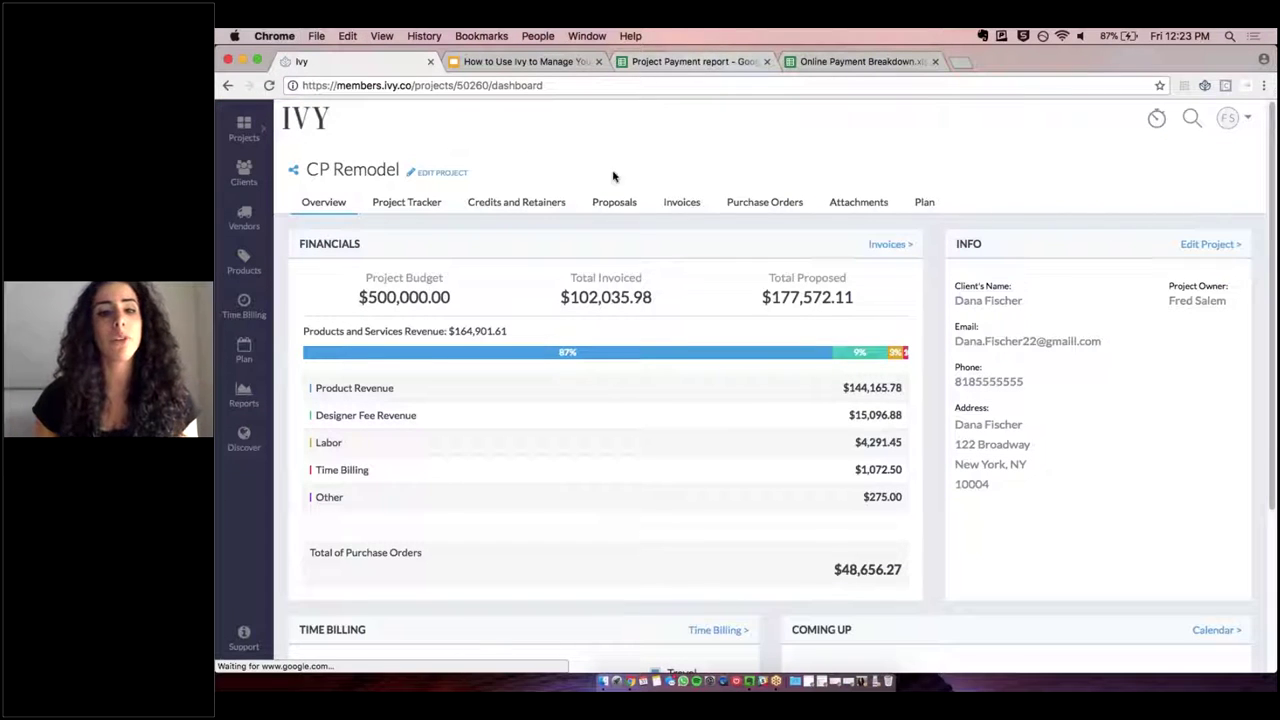
left_click(668, 203)
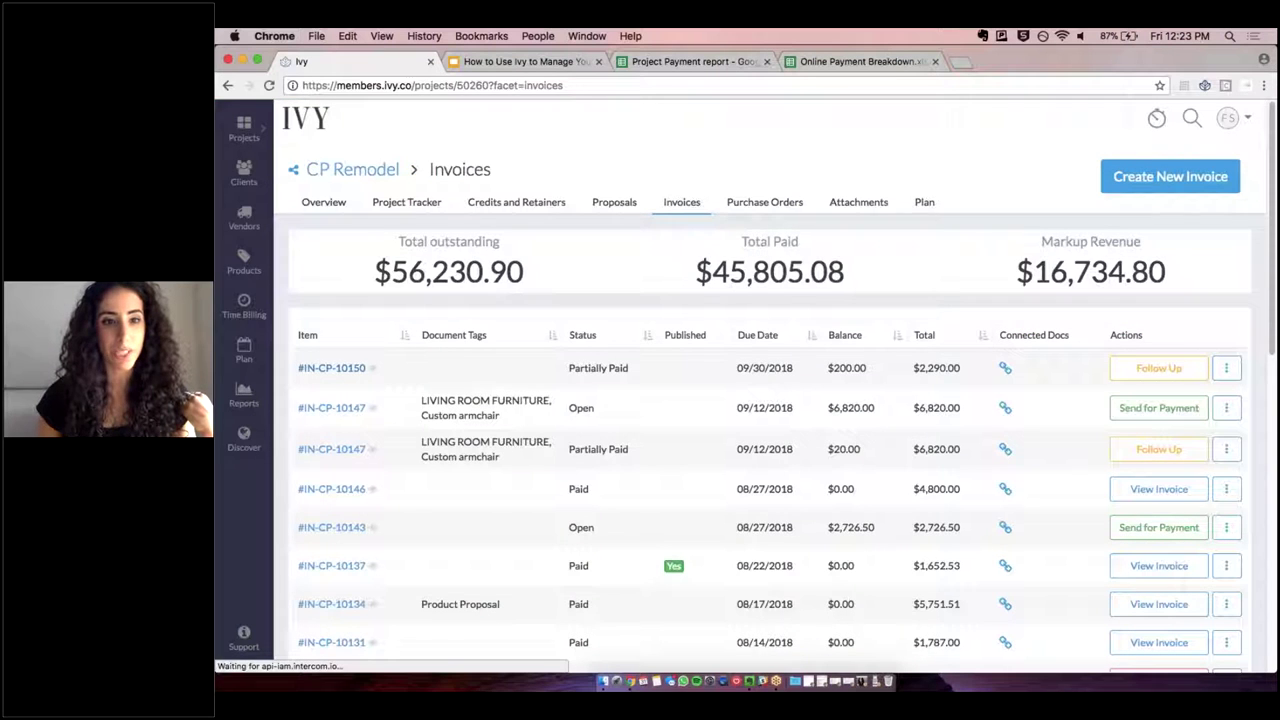
left_click(352, 369)
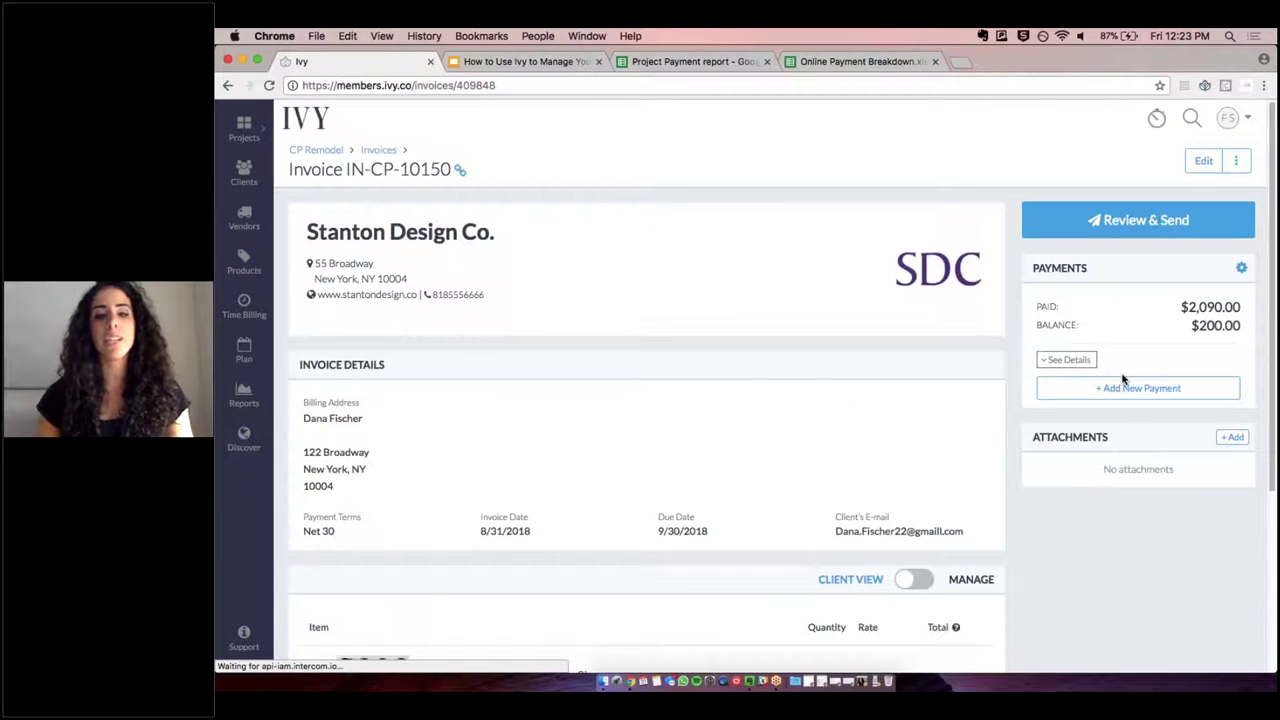
left_click(1068, 361)
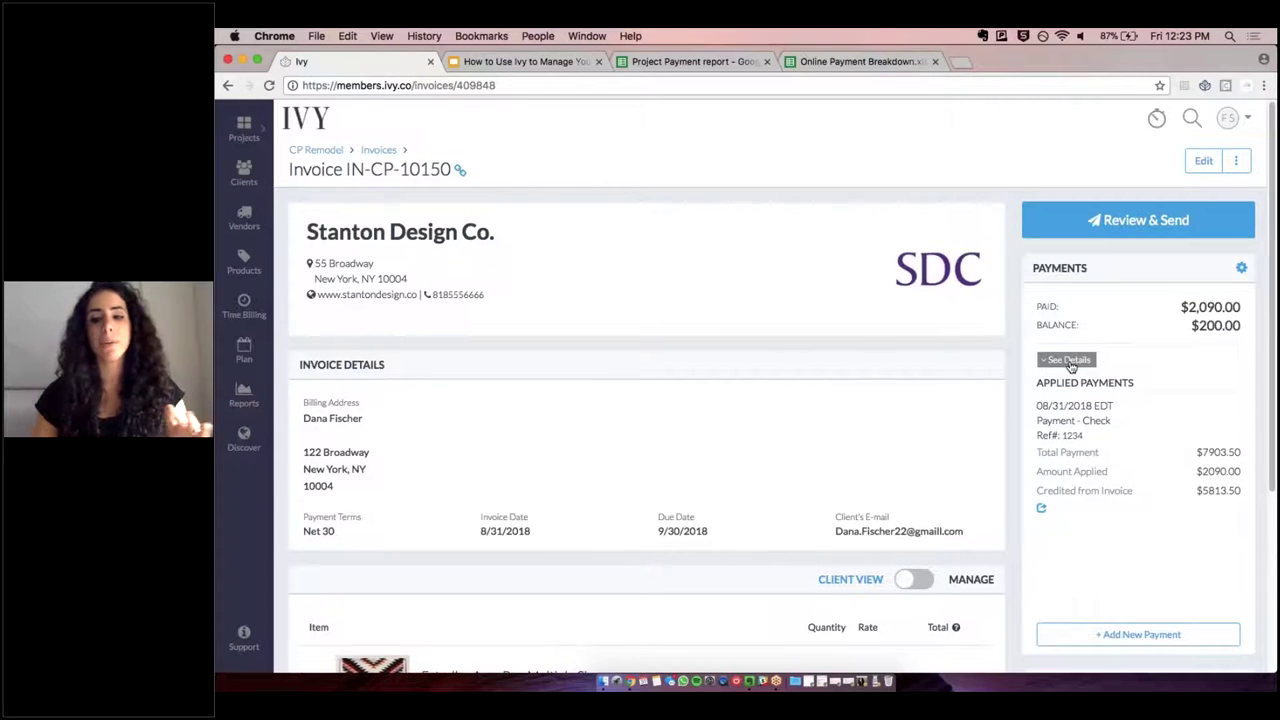
- Record a received check payment of 200 with reference 12345 on the Estrellas rug invoice
left_click(1138, 634)
left_click(533, 209)
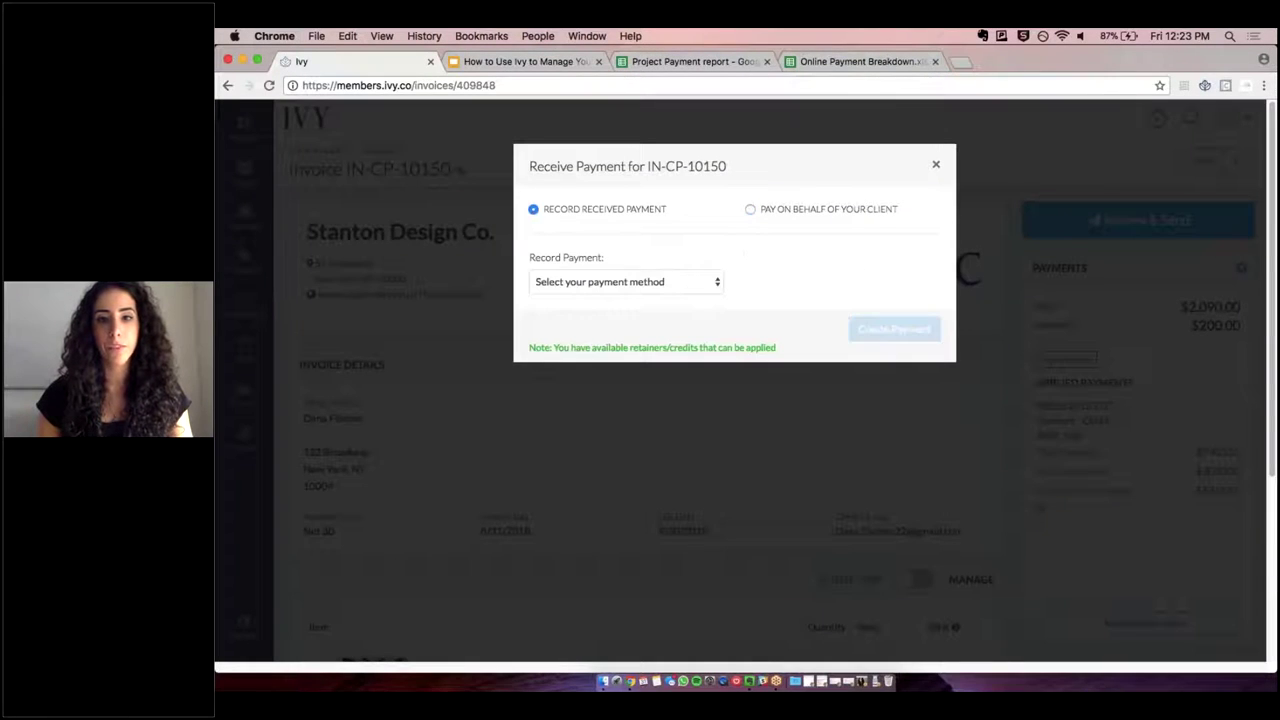
left_click(652, 284)
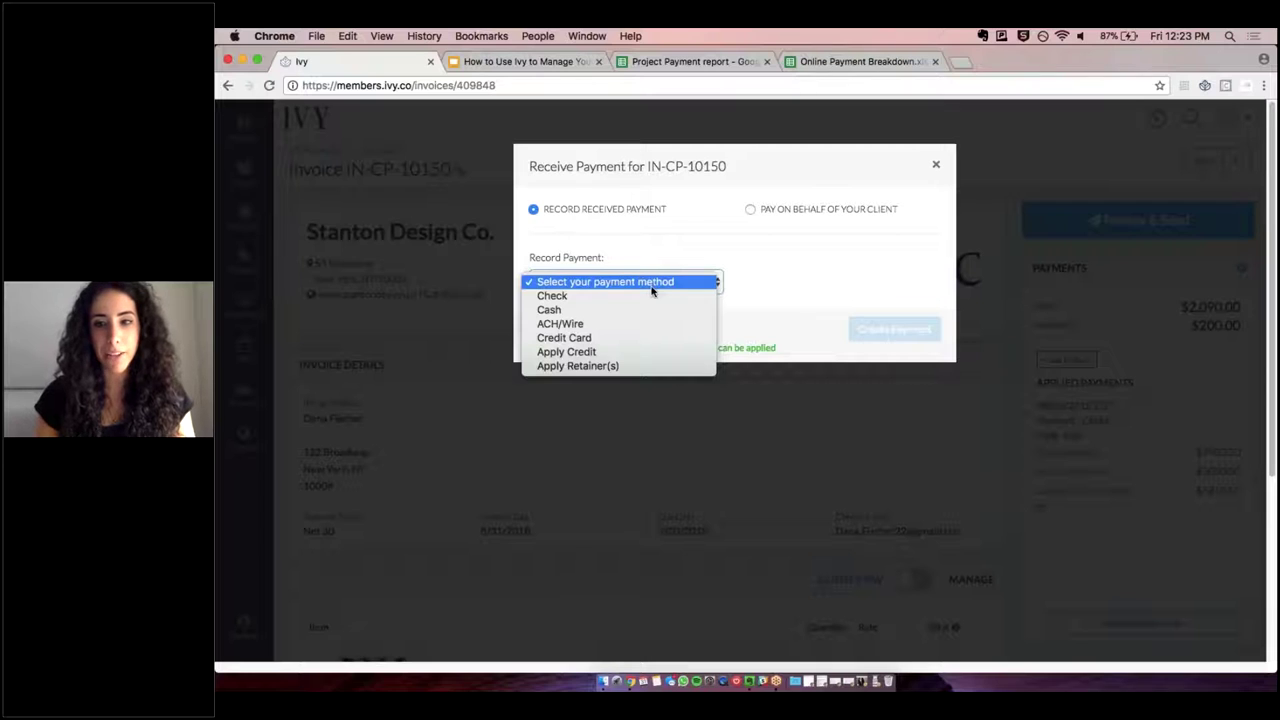
left_click(658, 282)
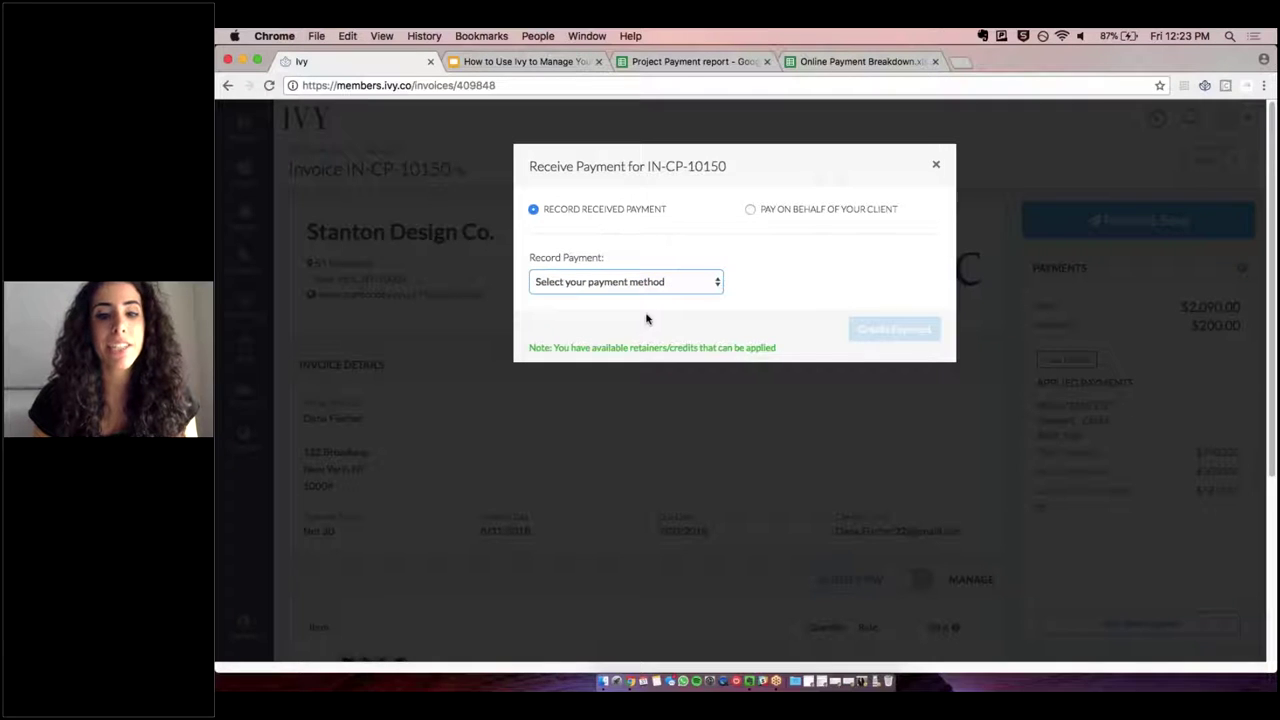
left_click_drag(530, 347, 795, 347)
left_click(640, 281)
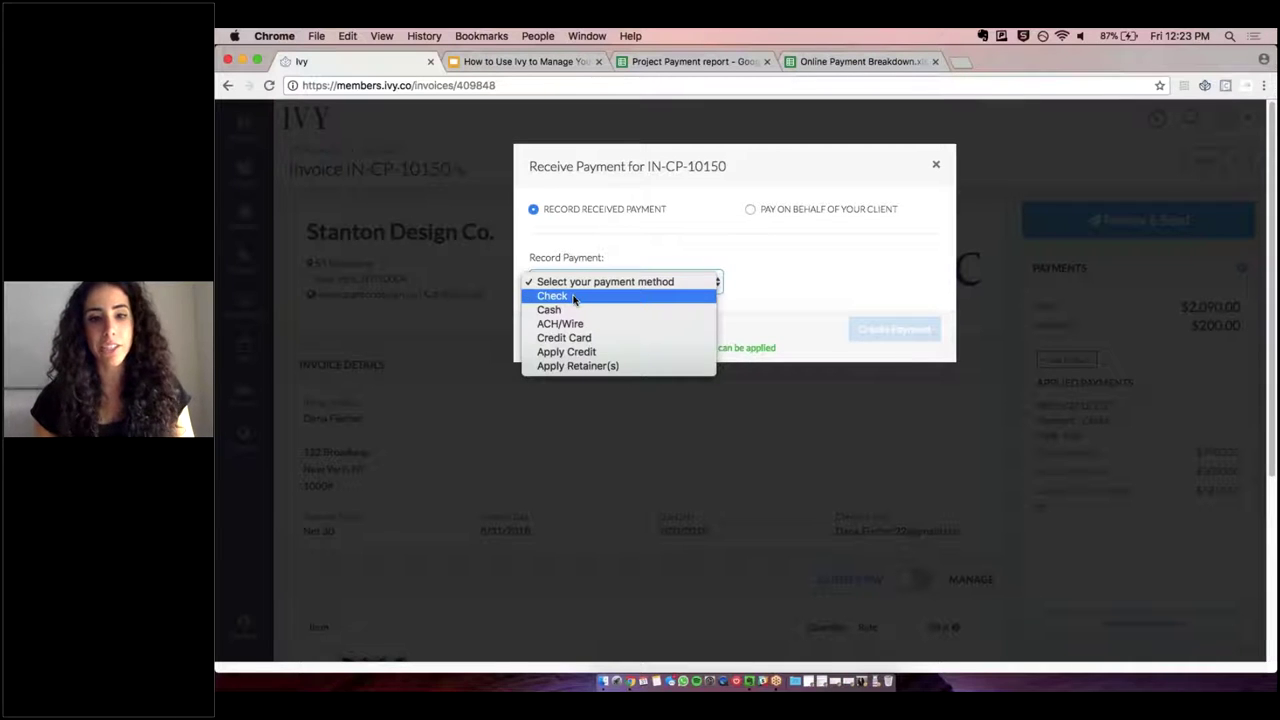
left_click(571, 297)
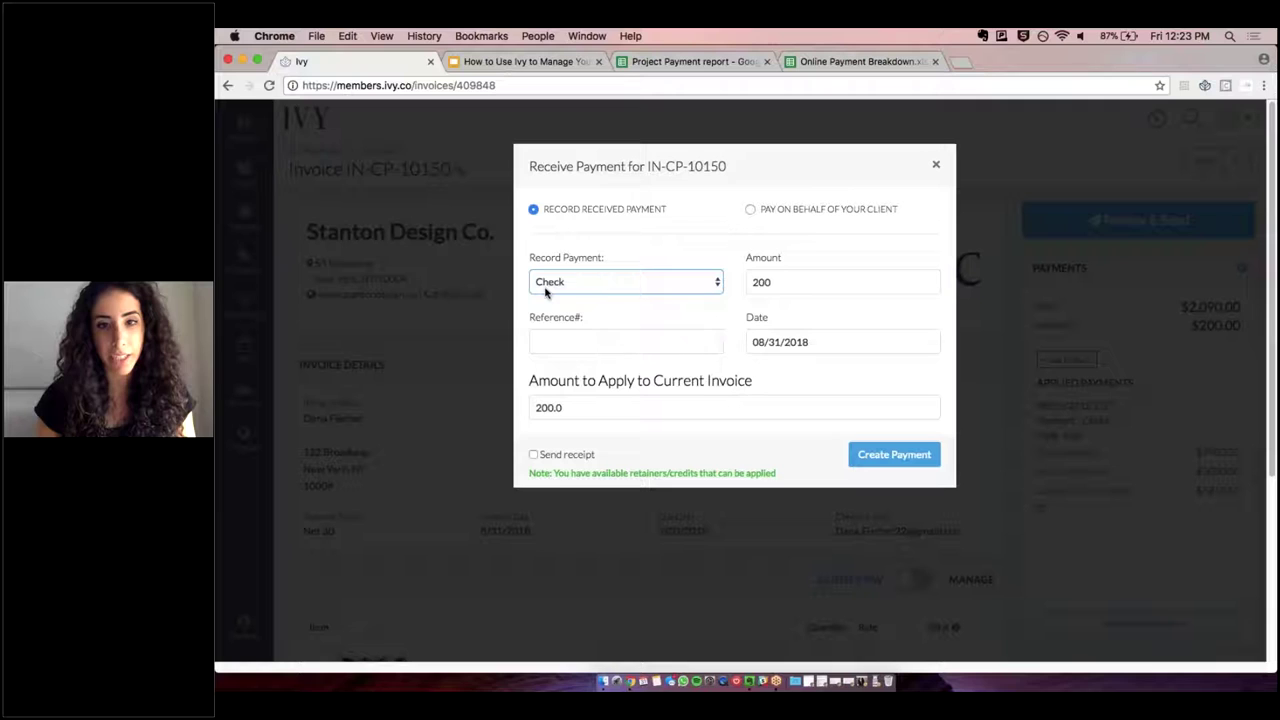
left_click(535, 342)
type("12345")
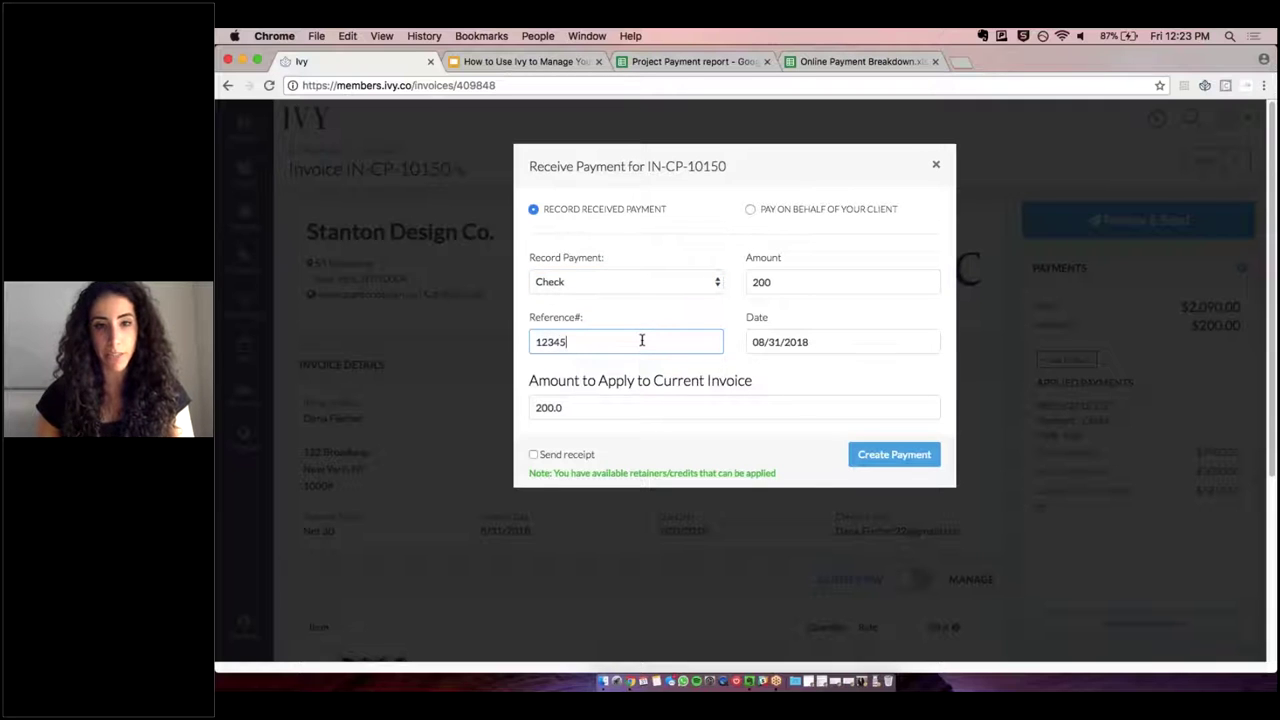
left_click(878, 455)
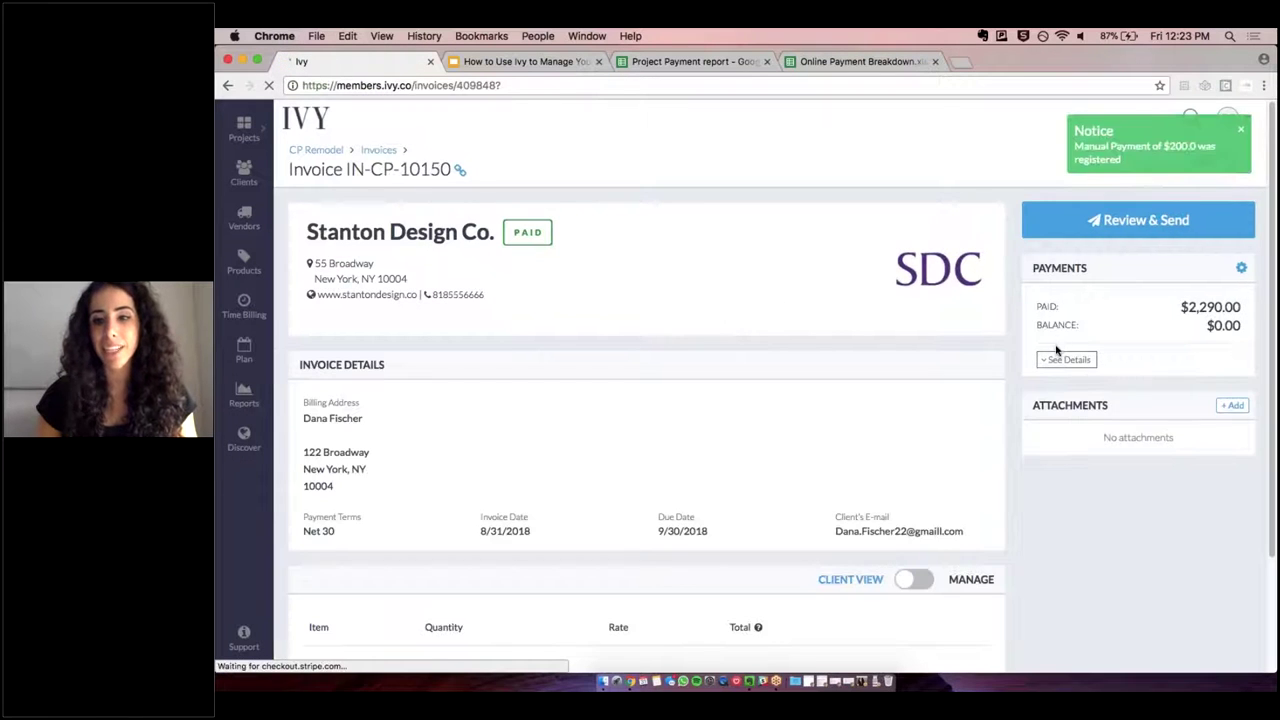
- Show the invoice's applied payments and delete the 200 check payment with reference 12345
left_click(1066, 359)
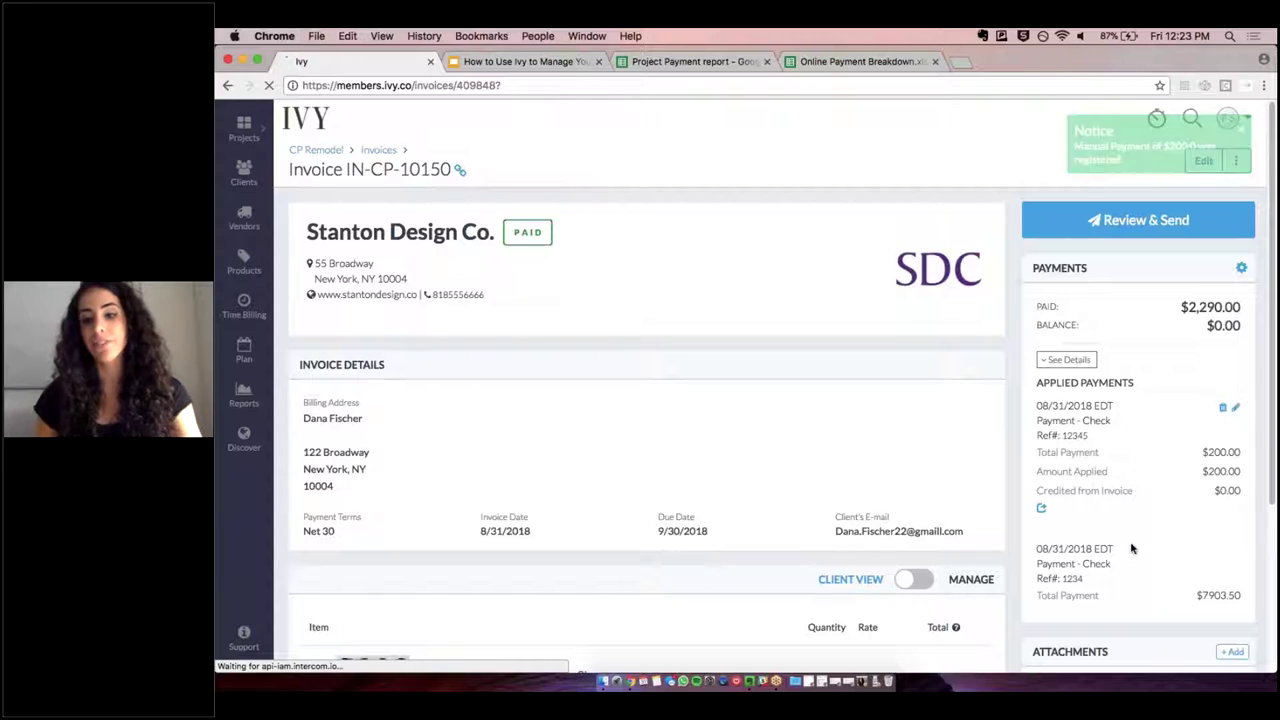
scroll(1131, 533, "down", 2)
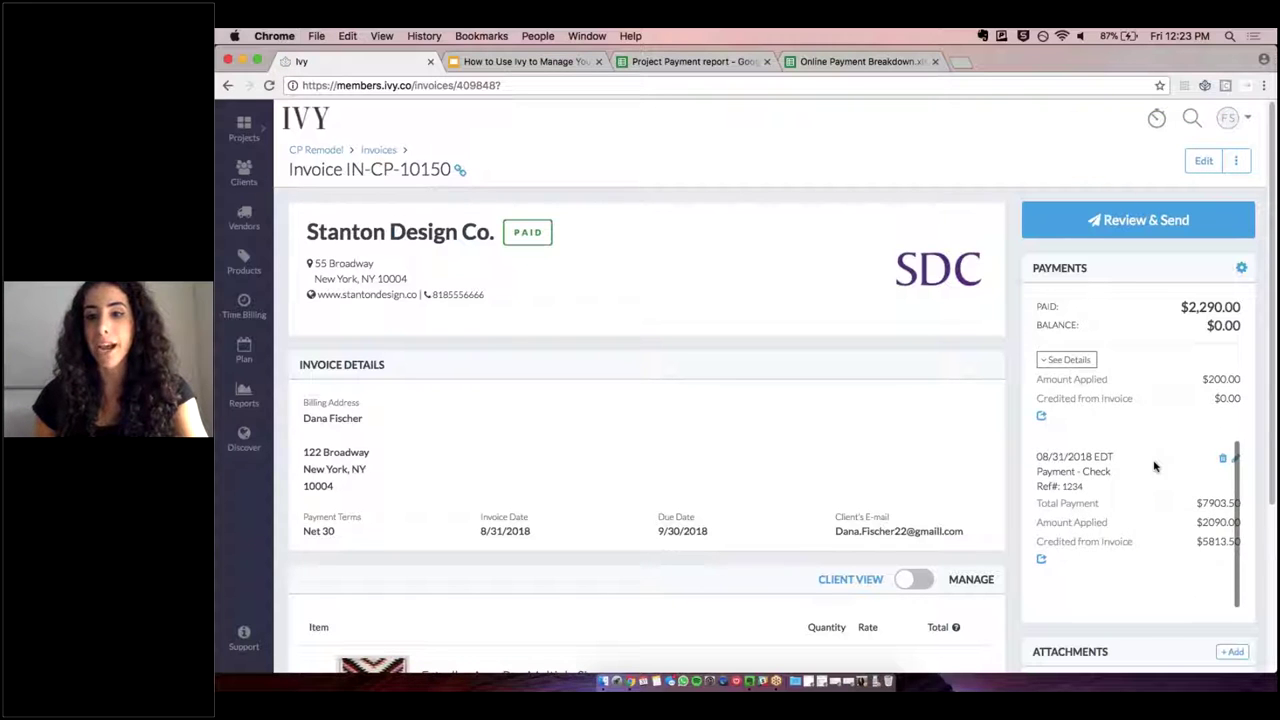
scroll(1154, 466, "up", 2)
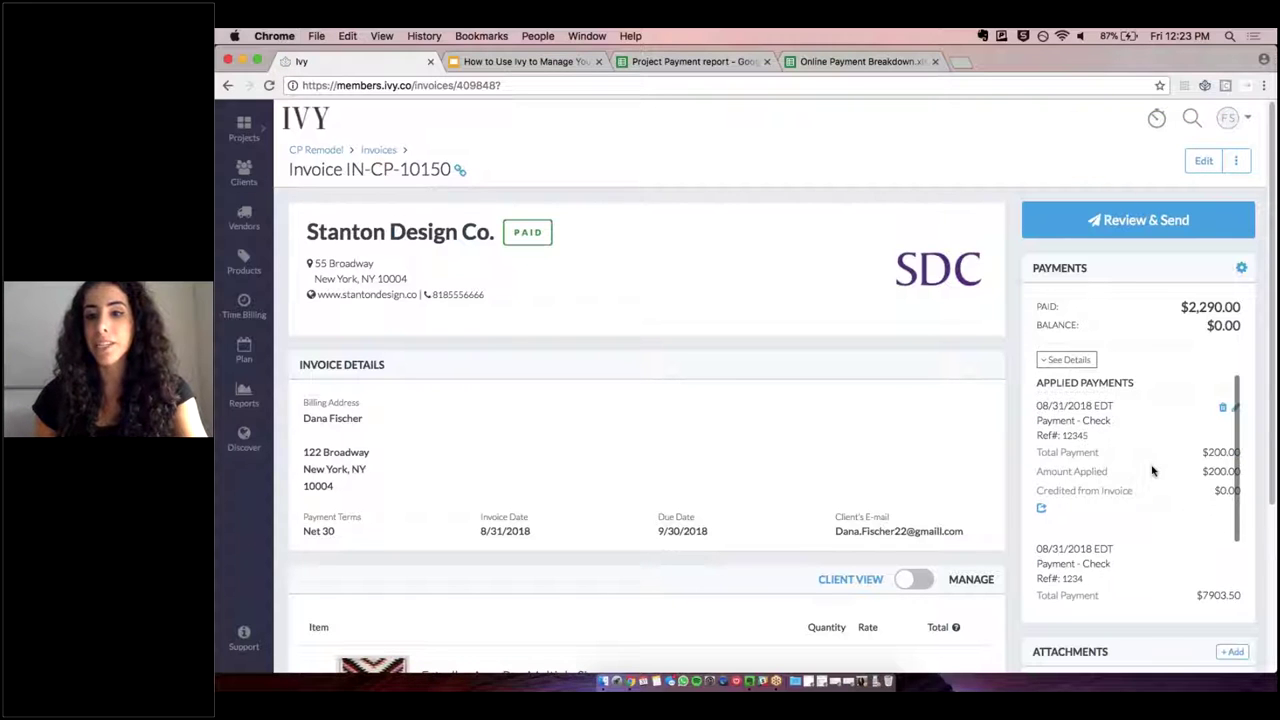
left_click(1222, 407)
left_click(871, 166)
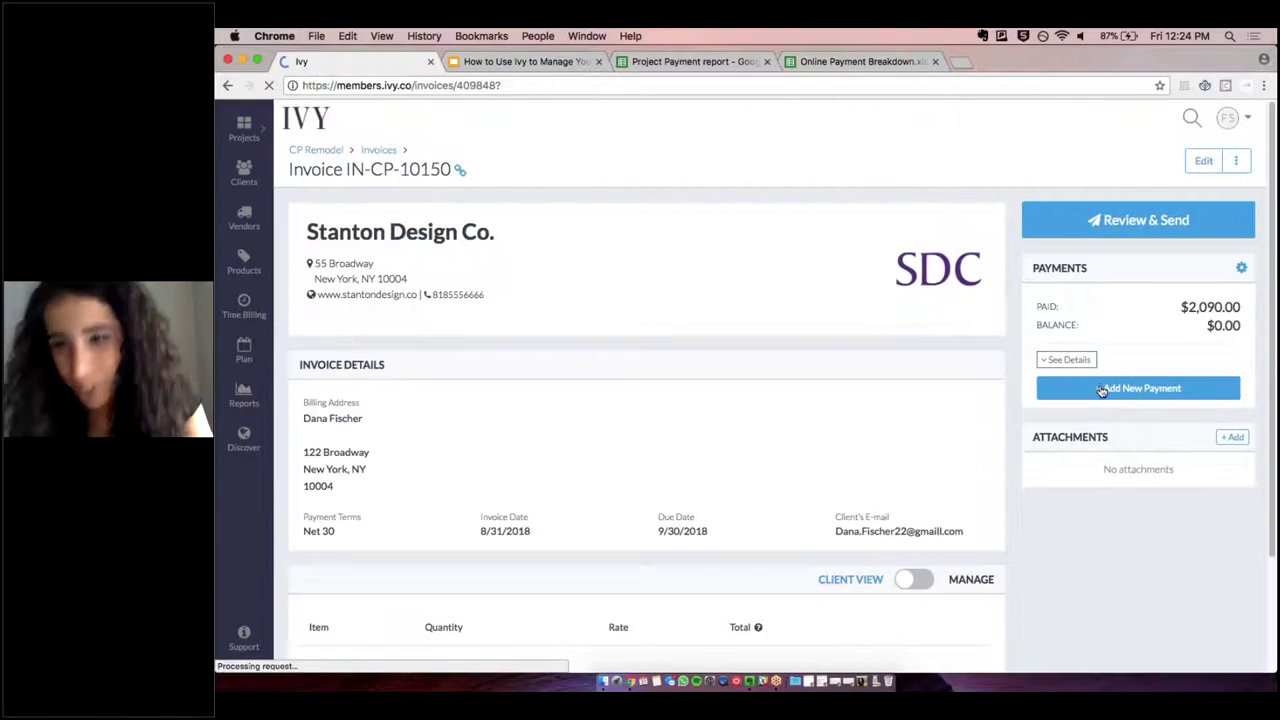
- Record a received payment on the invoice by applying 200 from the Furniture Retainer
left_click(1100, 389)
left_click(588, 209)
left_click(646, 283)
left_click(616, 366)
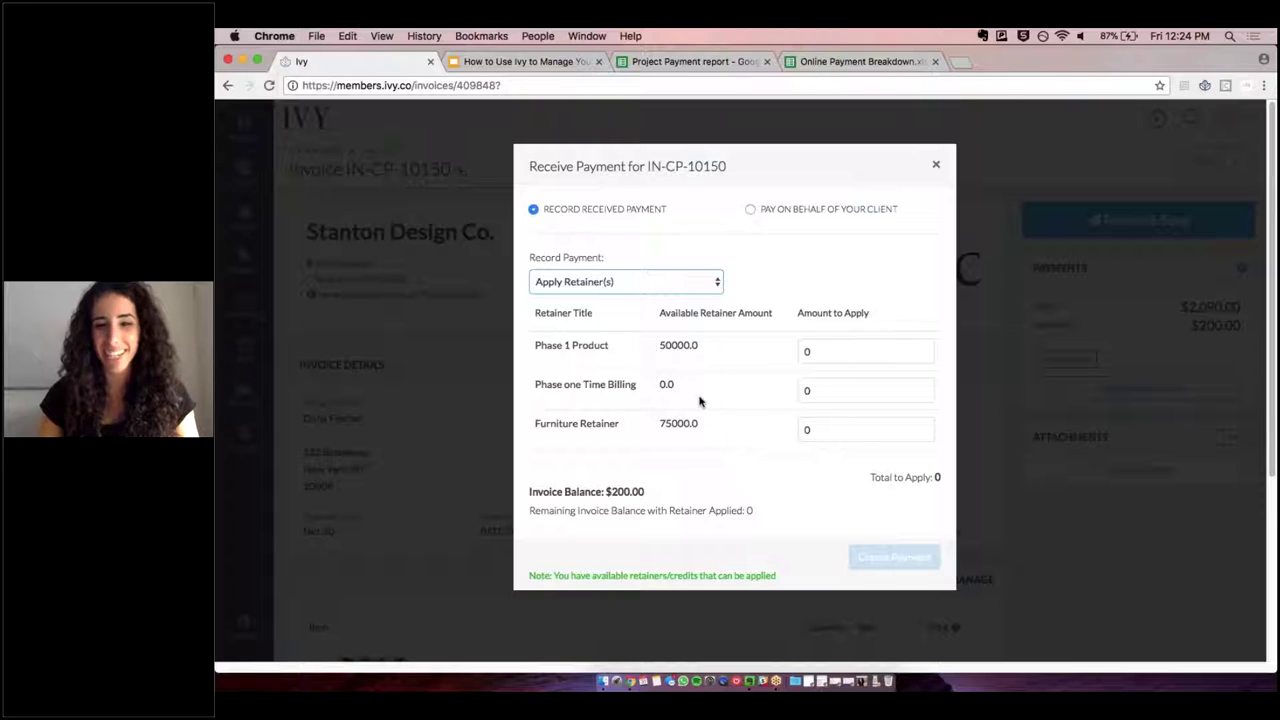
left_click(822, 430)
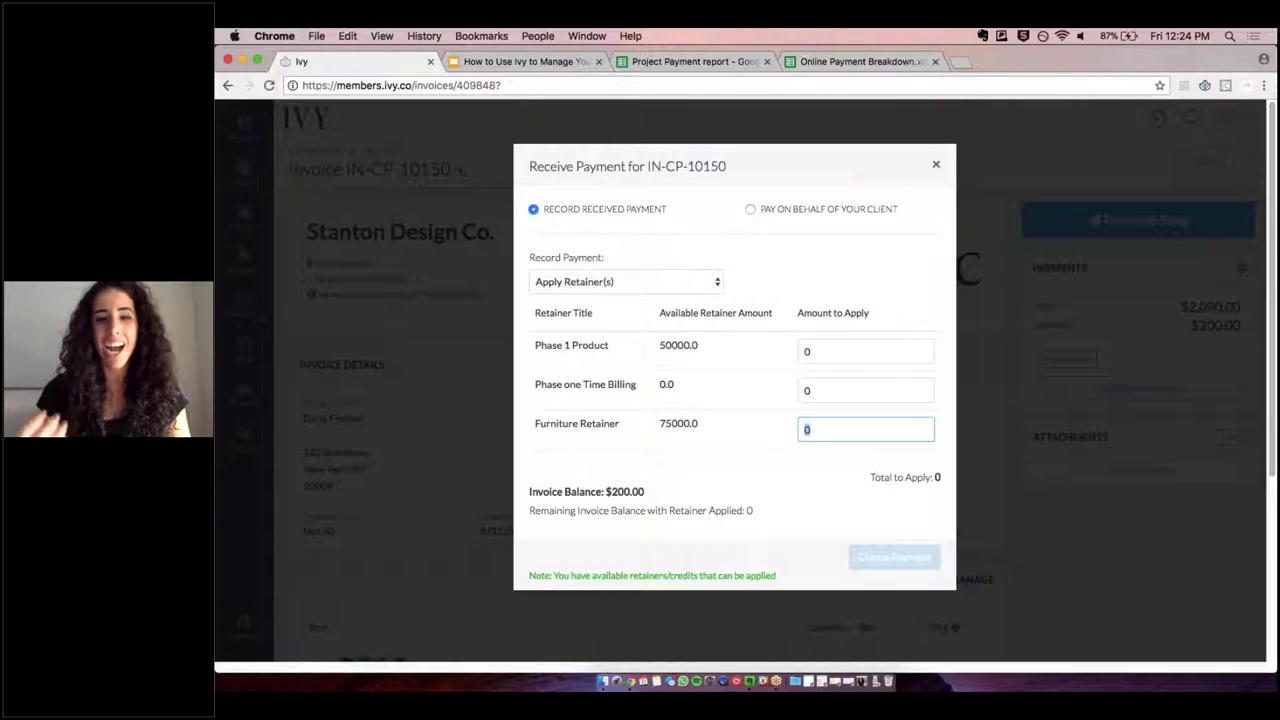
type("200")
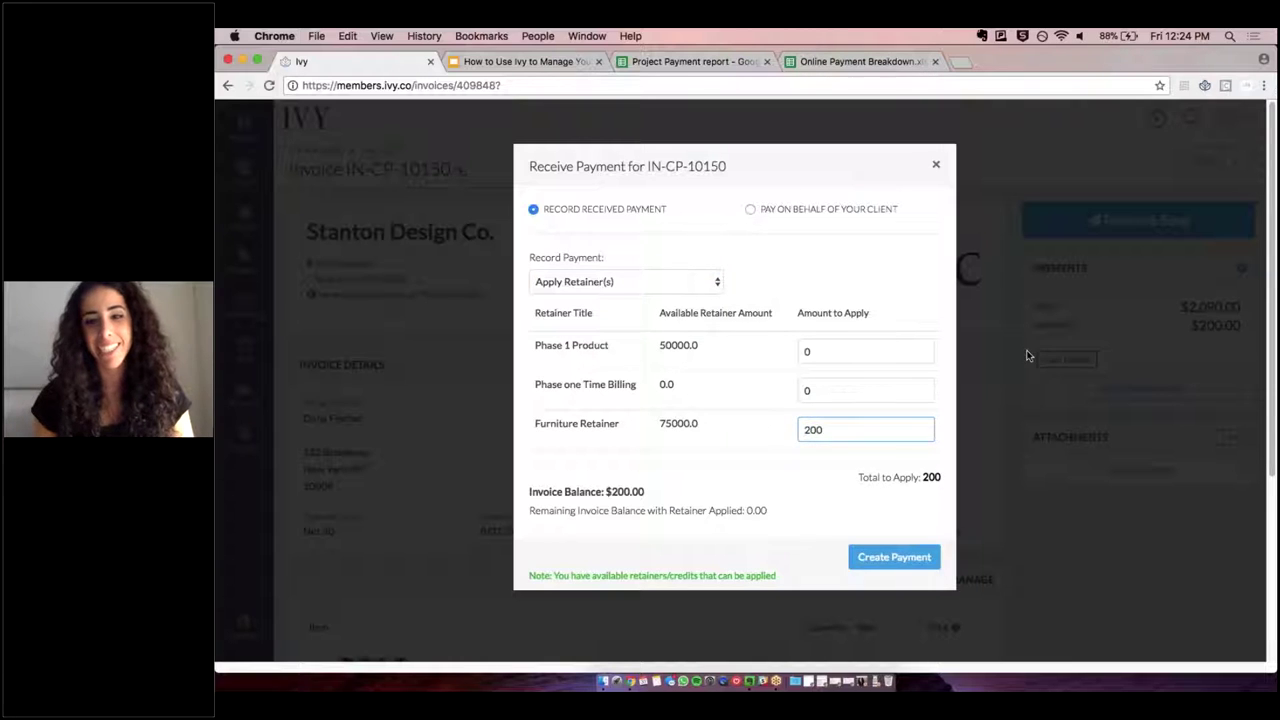
left_click(891, 558)
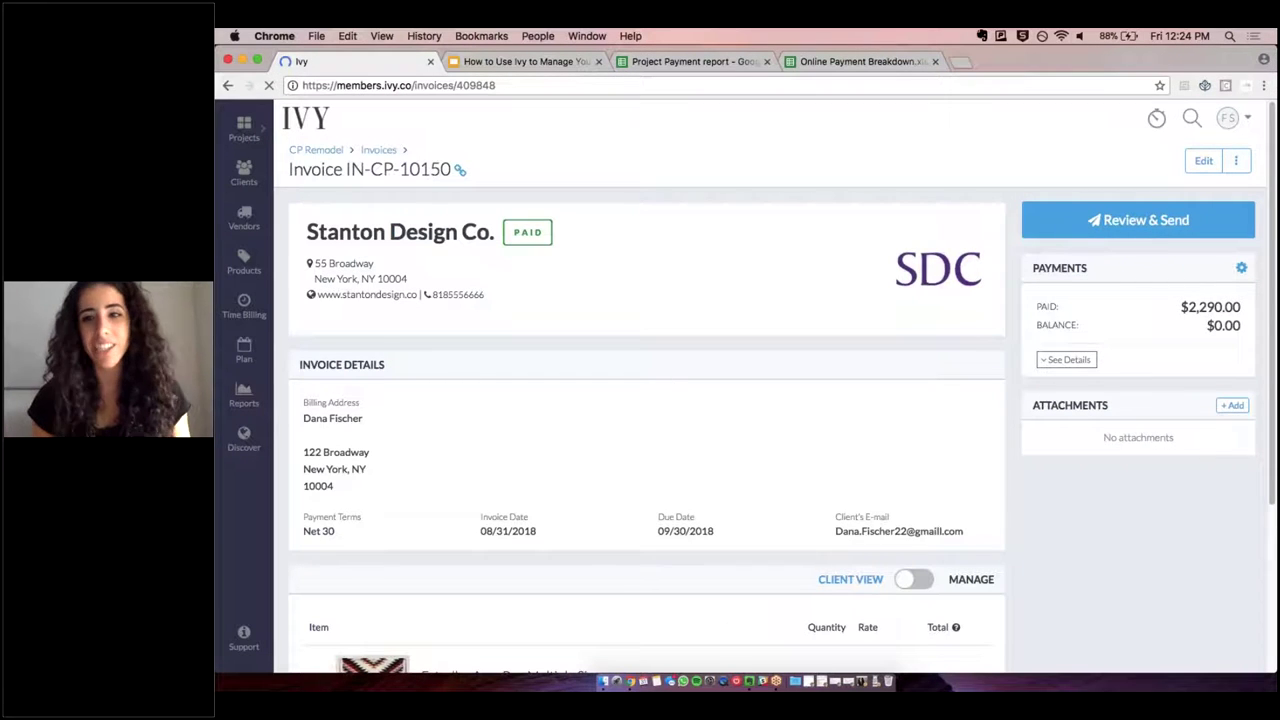
- Examine the invoice's applied payments, including the applied Furniture Retainer and the transferred check payment
left_click(1094, 364)
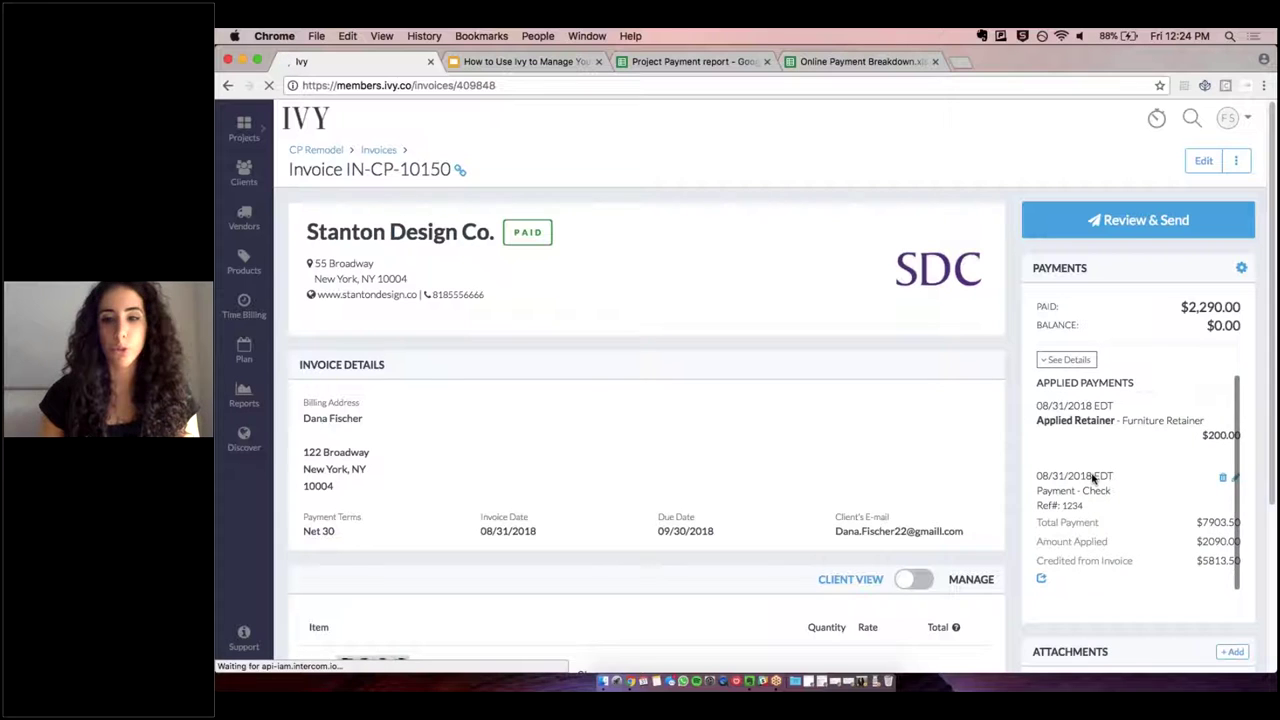
mouse_move(1150, 490)
left_click_drag(1073, 420, 1025, 425)
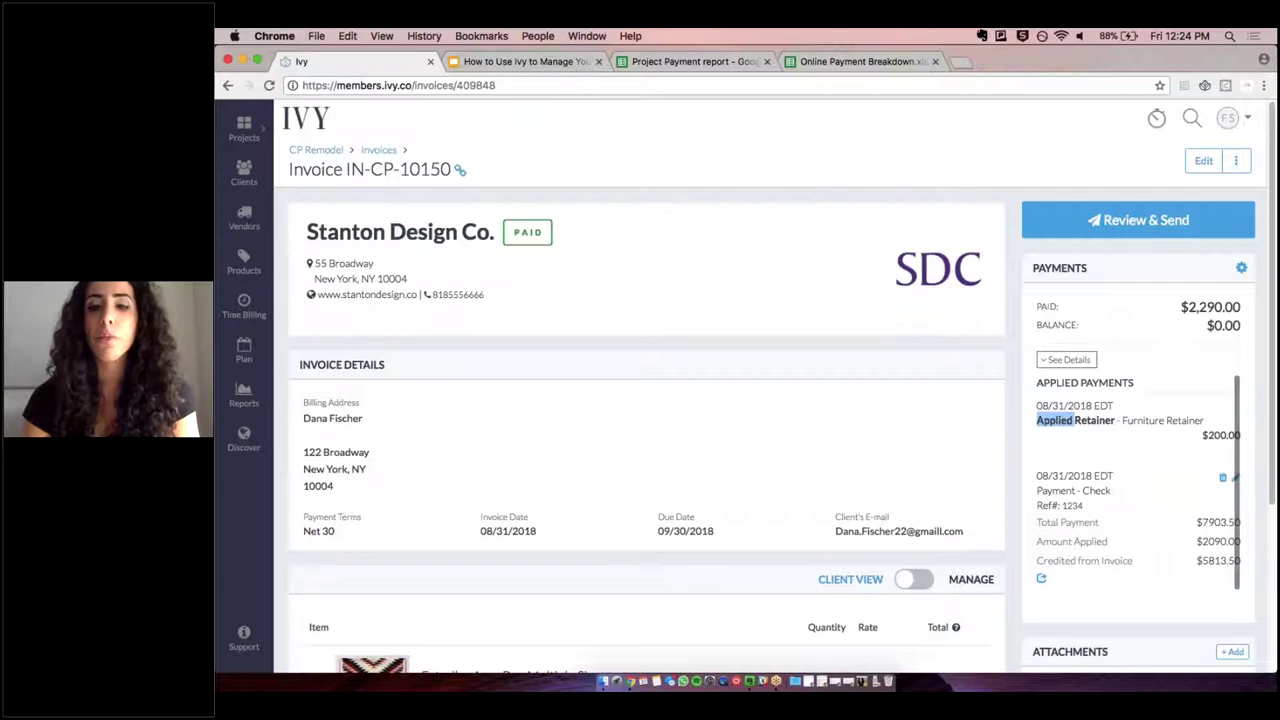
left_click(590, 360)
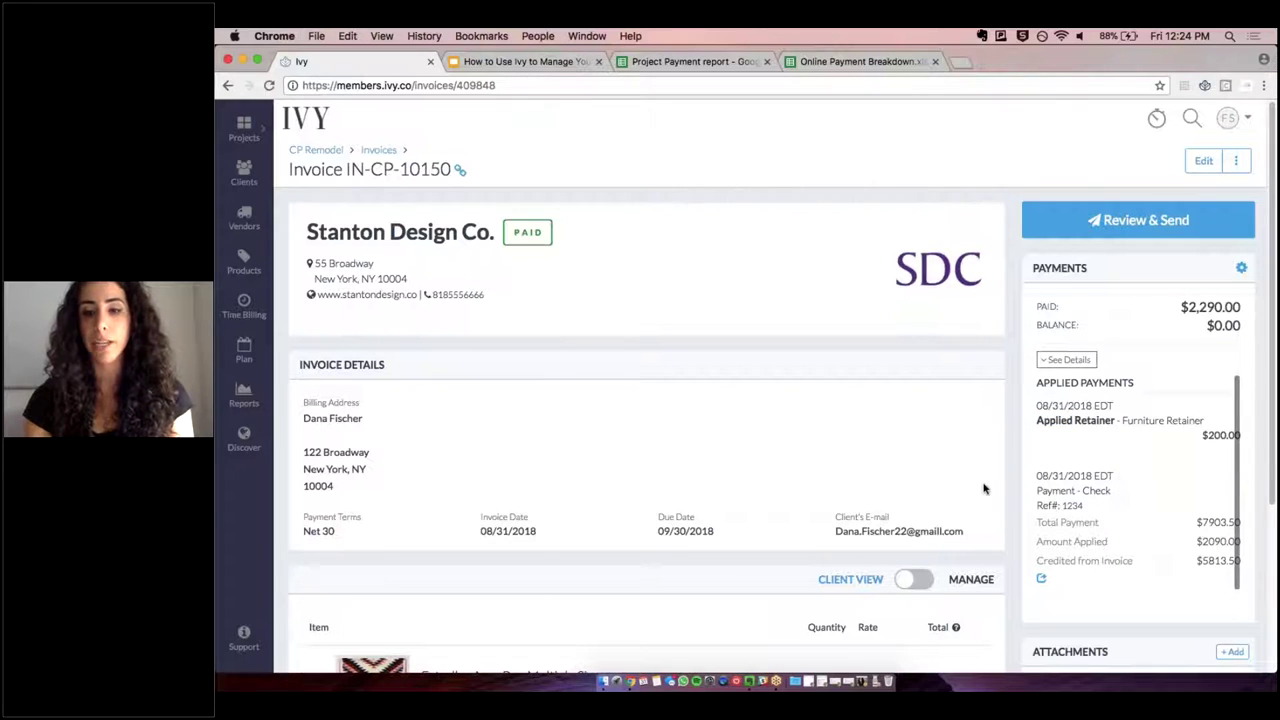
scroll(984, 488, "up", 3)
scroll(984, 488, "right", 3)
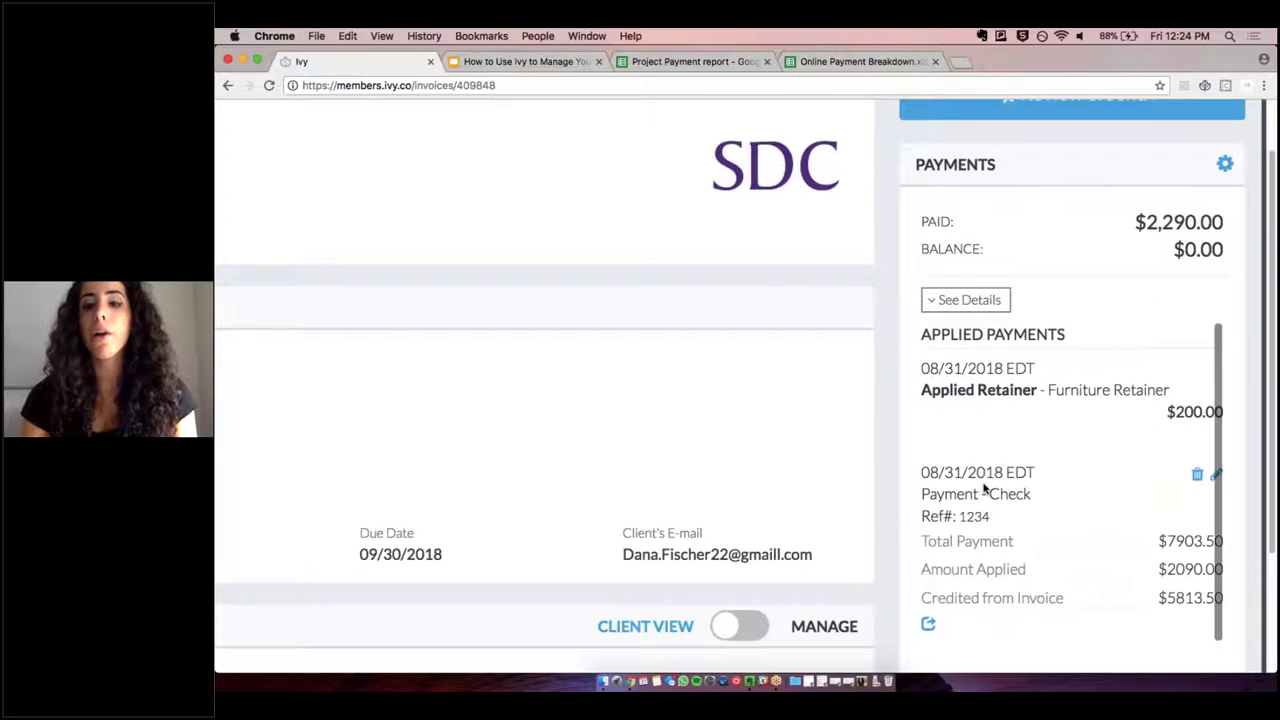
- Review the applied retainer and check payment entries up close, and collapse the invoice's payment details
scroll(775, 402, "up", 3)
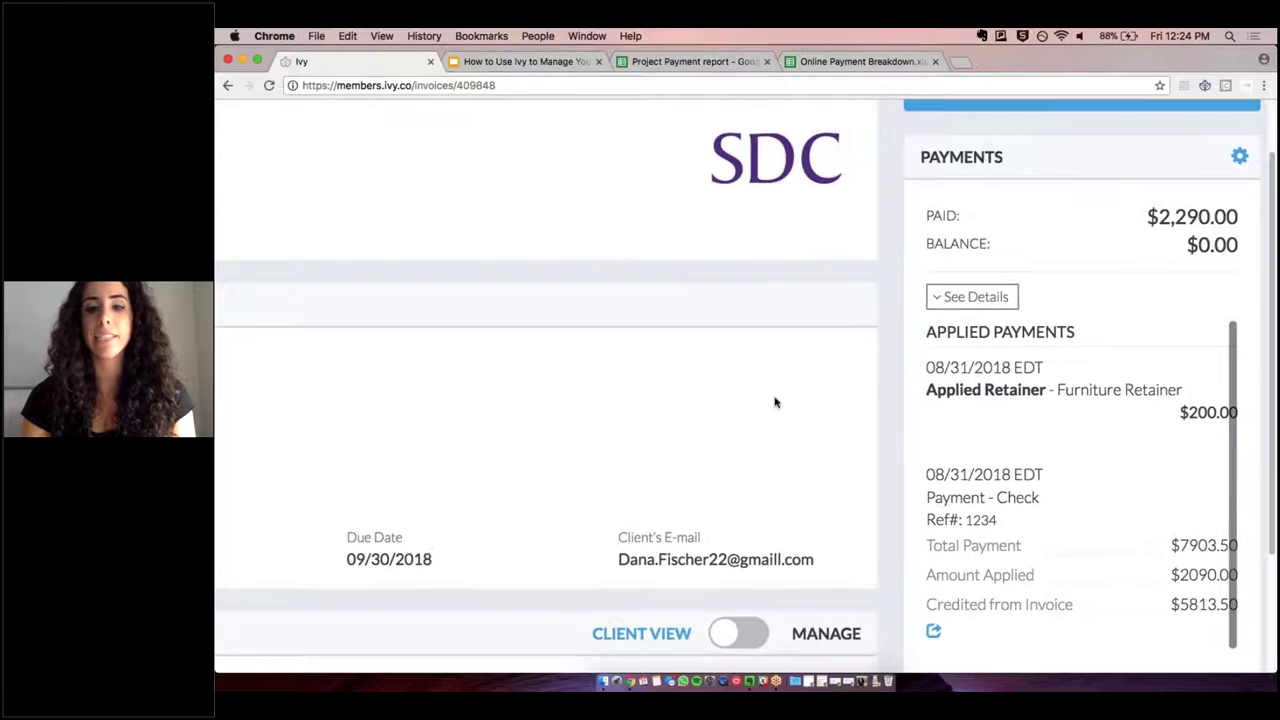
scroll(775, 402, "right", 3)
scroll(926, 465, "down", 1)
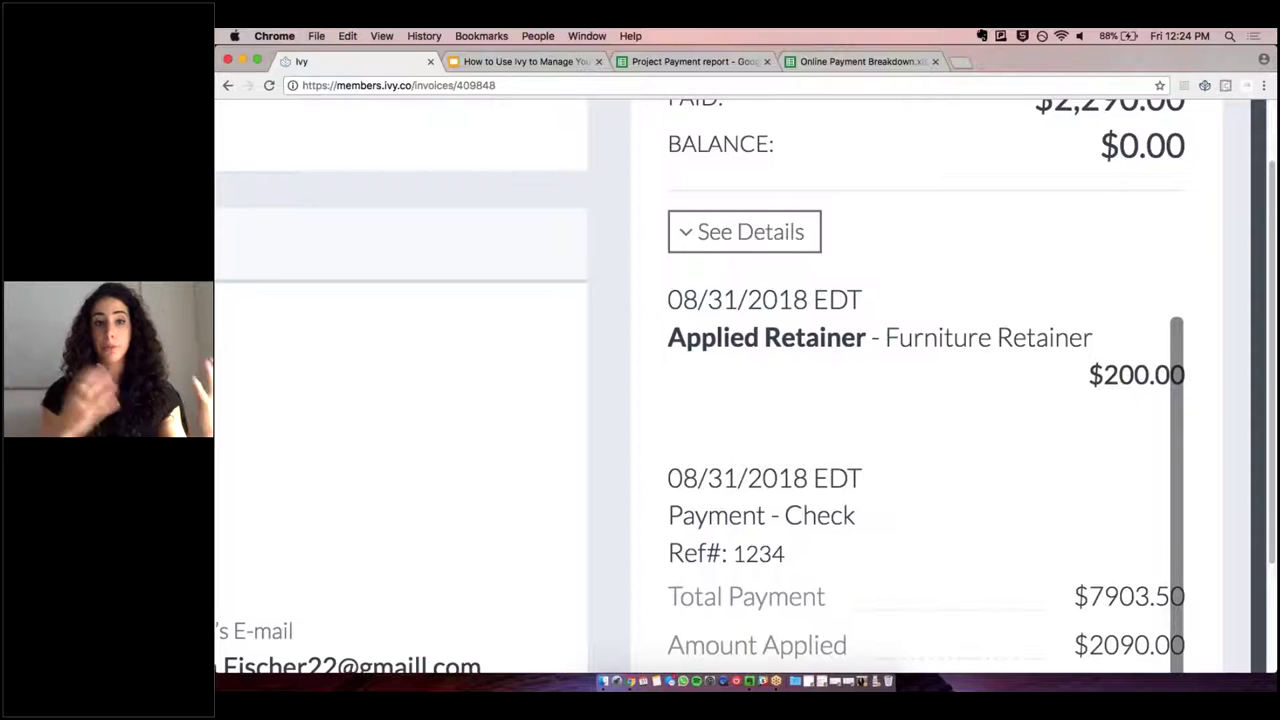
mouse_move(1145, 567)
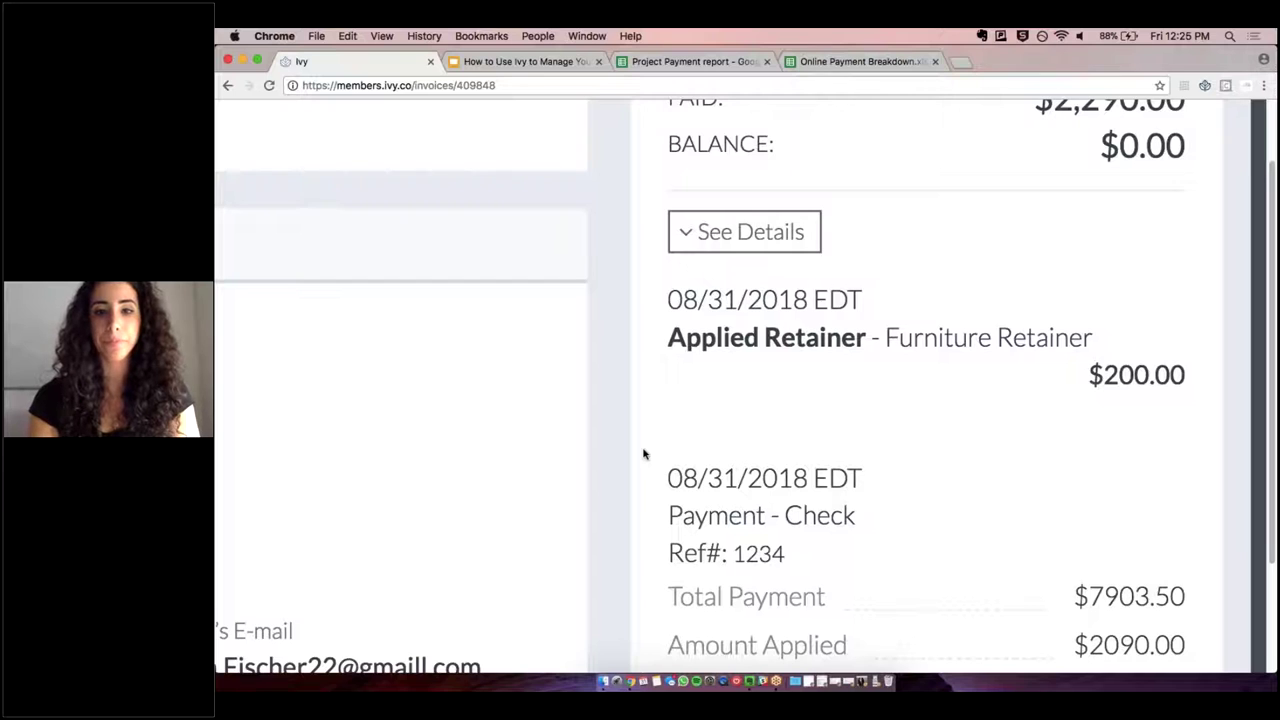
scroll(643, 452, "down", 5)
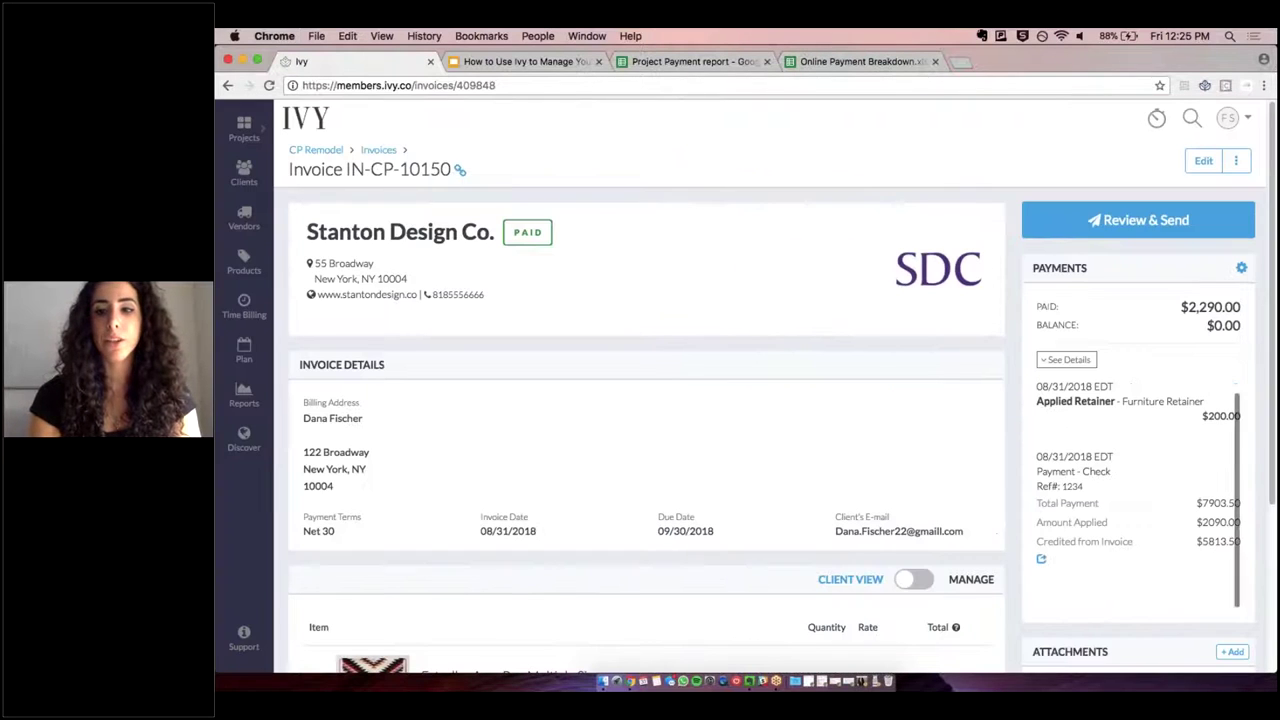
left_click(1068, 359)
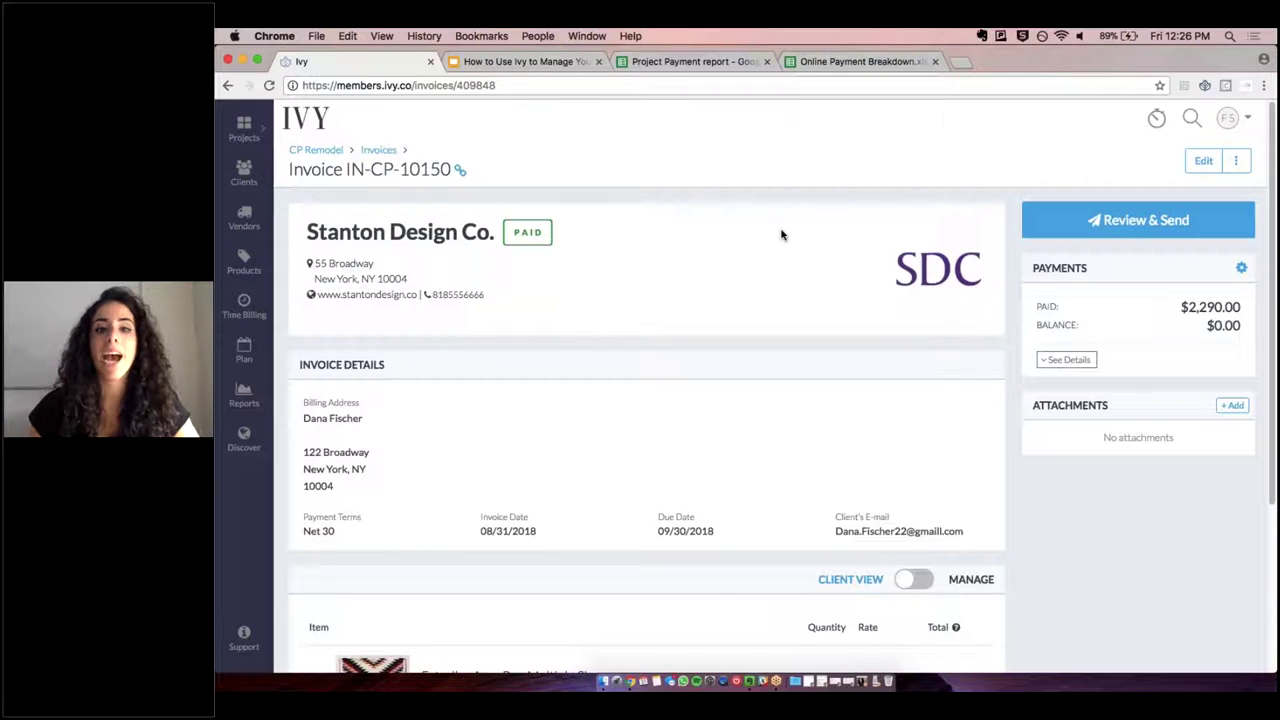
- Switch to the Google Slides deck on managing payments and present the Credits slide full screen
left_click(521, 63)
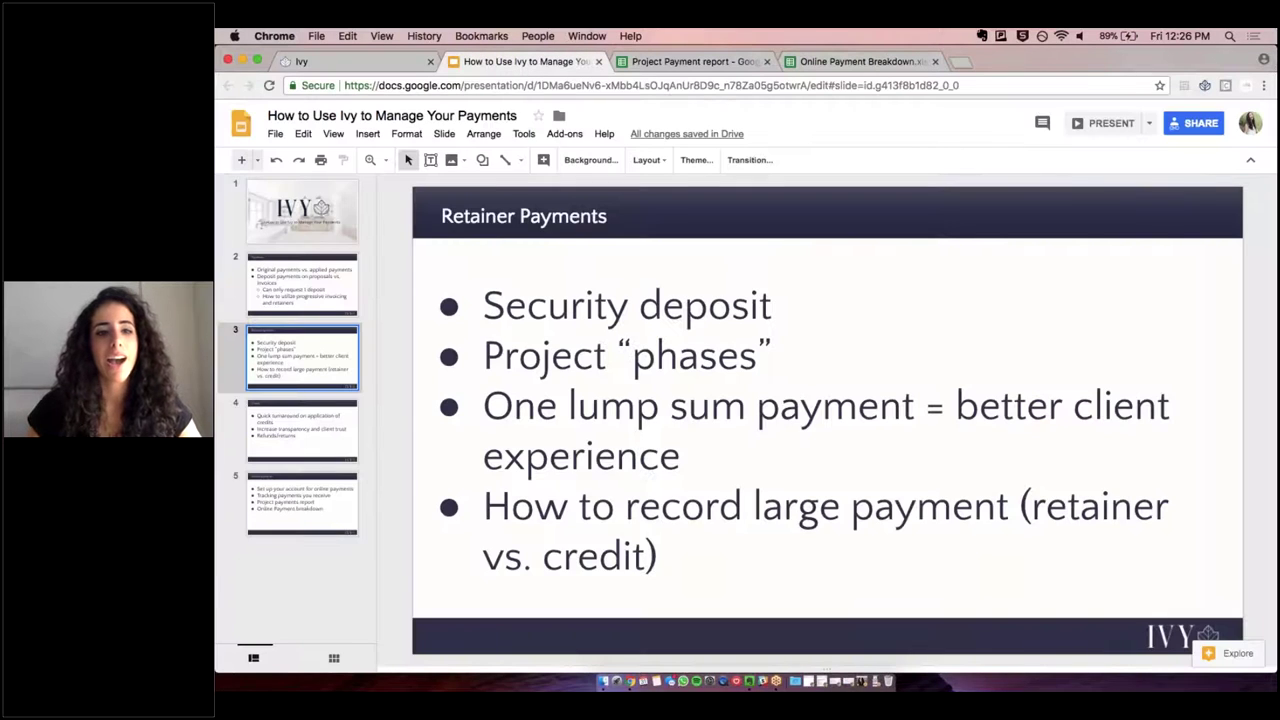
left_click(304, 423)
left_click(1092, 131)
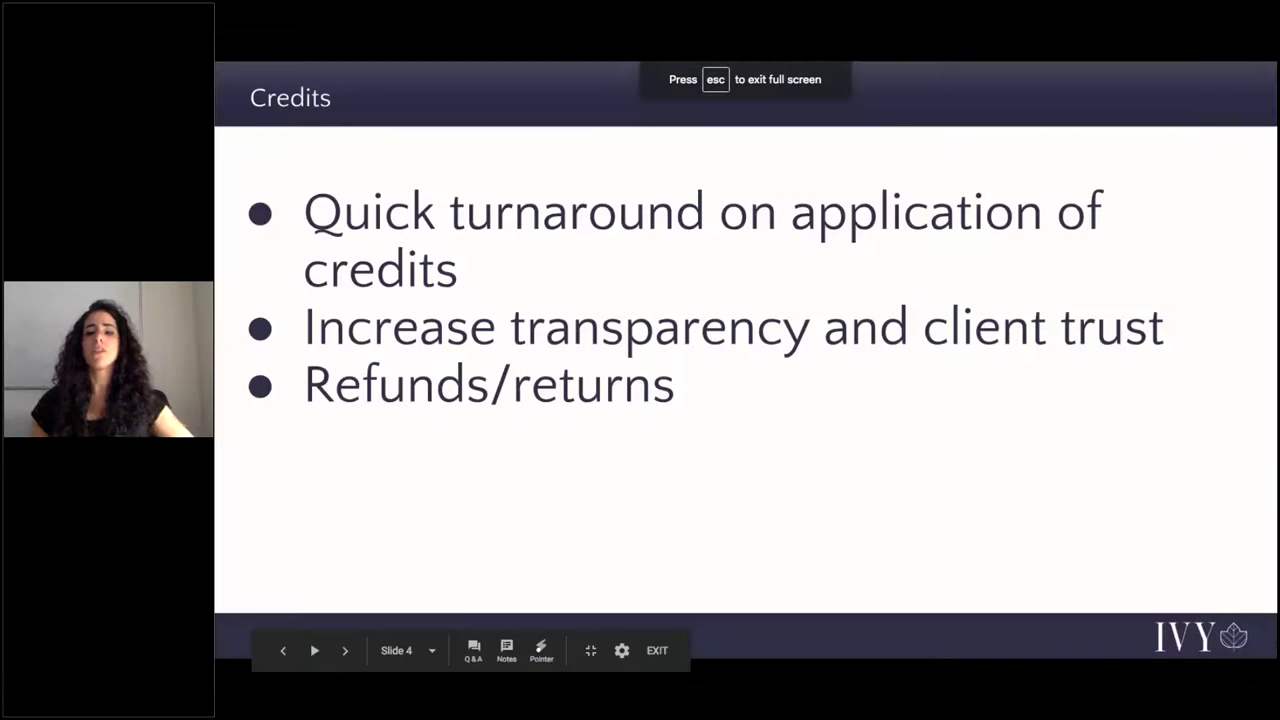
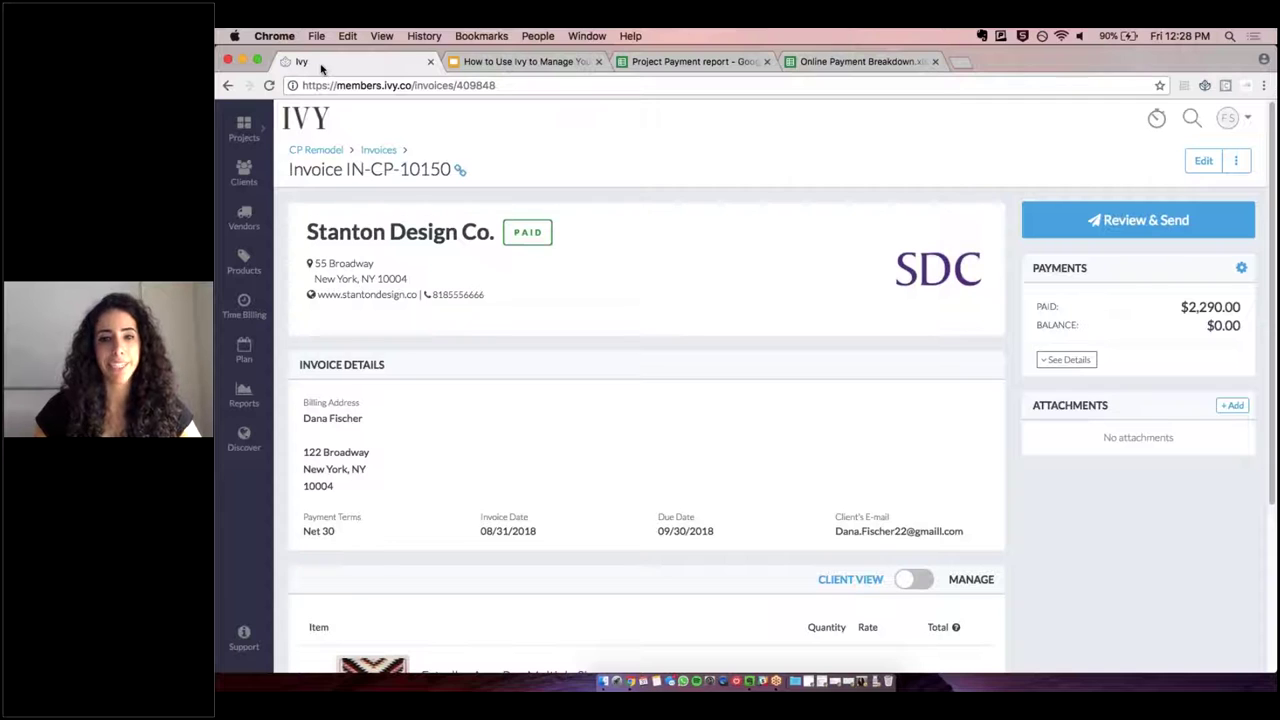
- Open the Custom armchair invoice with Open status from the CP Remodel invoices and view its line items and totals
left_click(377, 150)
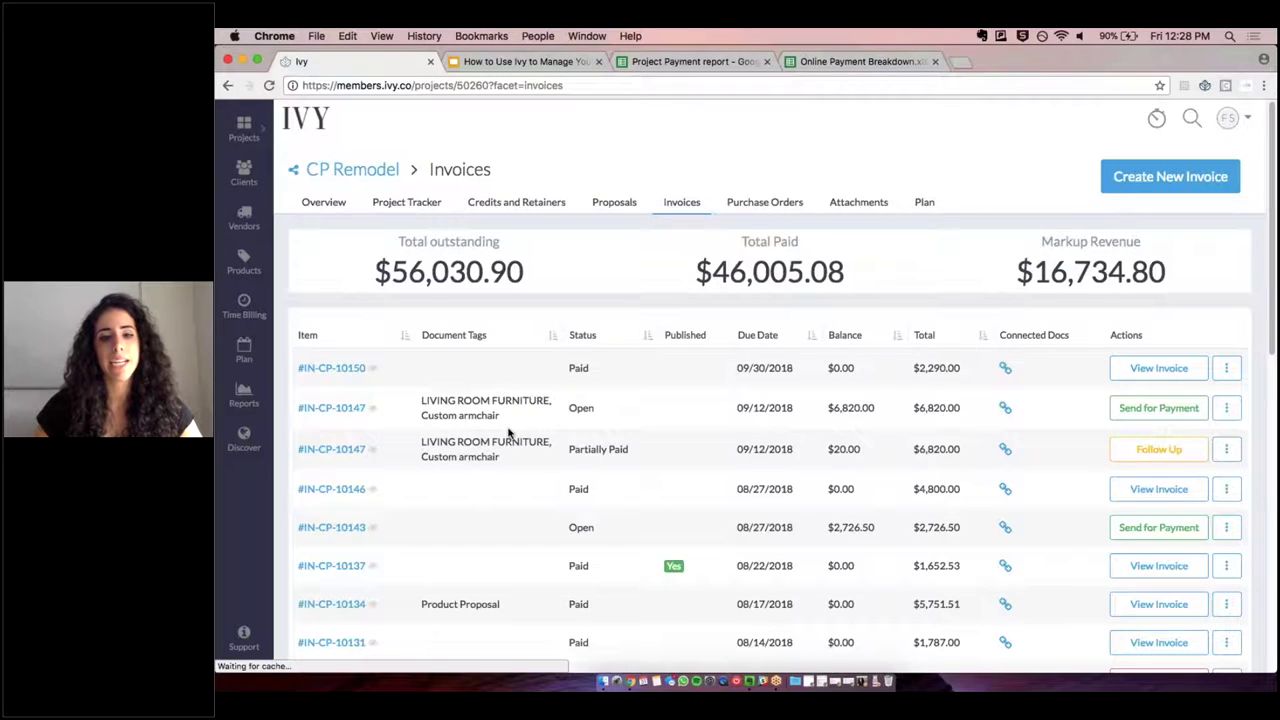
left_click(325, 408)
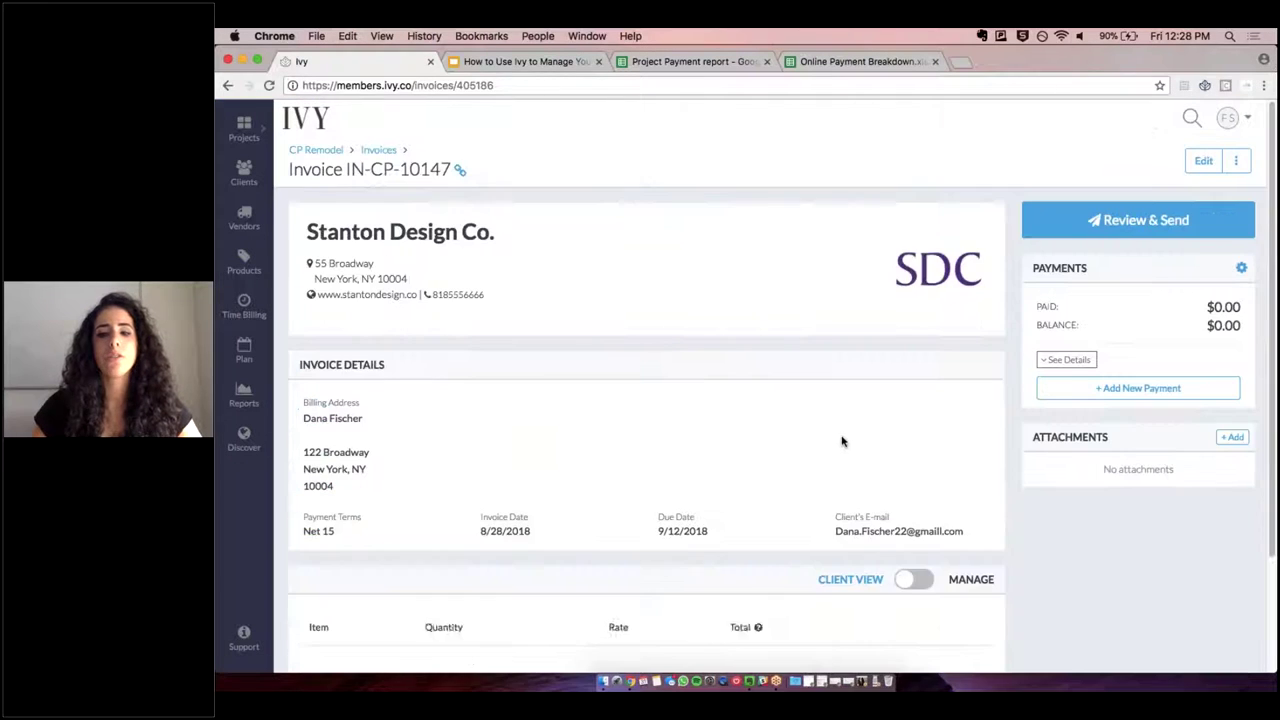
scroll(838, 440, "down", 5)
scroll(840, 437, "down", 2)
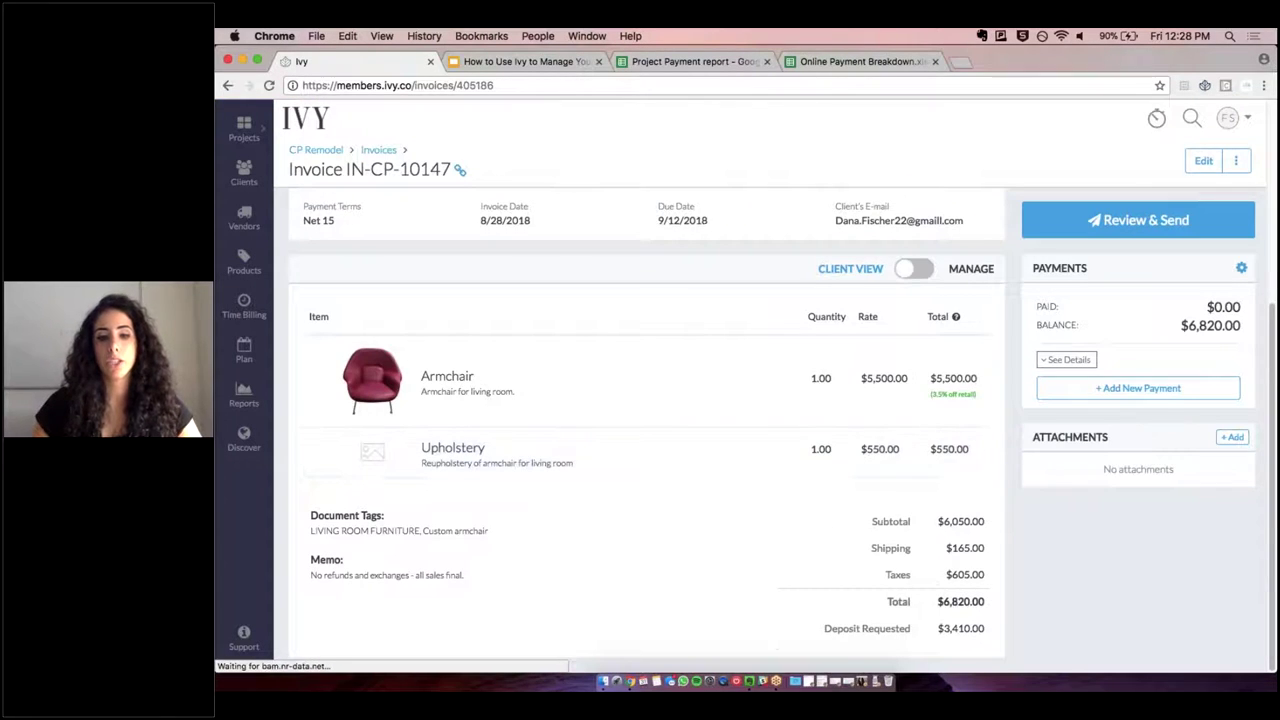
- Start recording a received check payment on the armchair invoice with an amount of 6820
left_click(1101, 390)
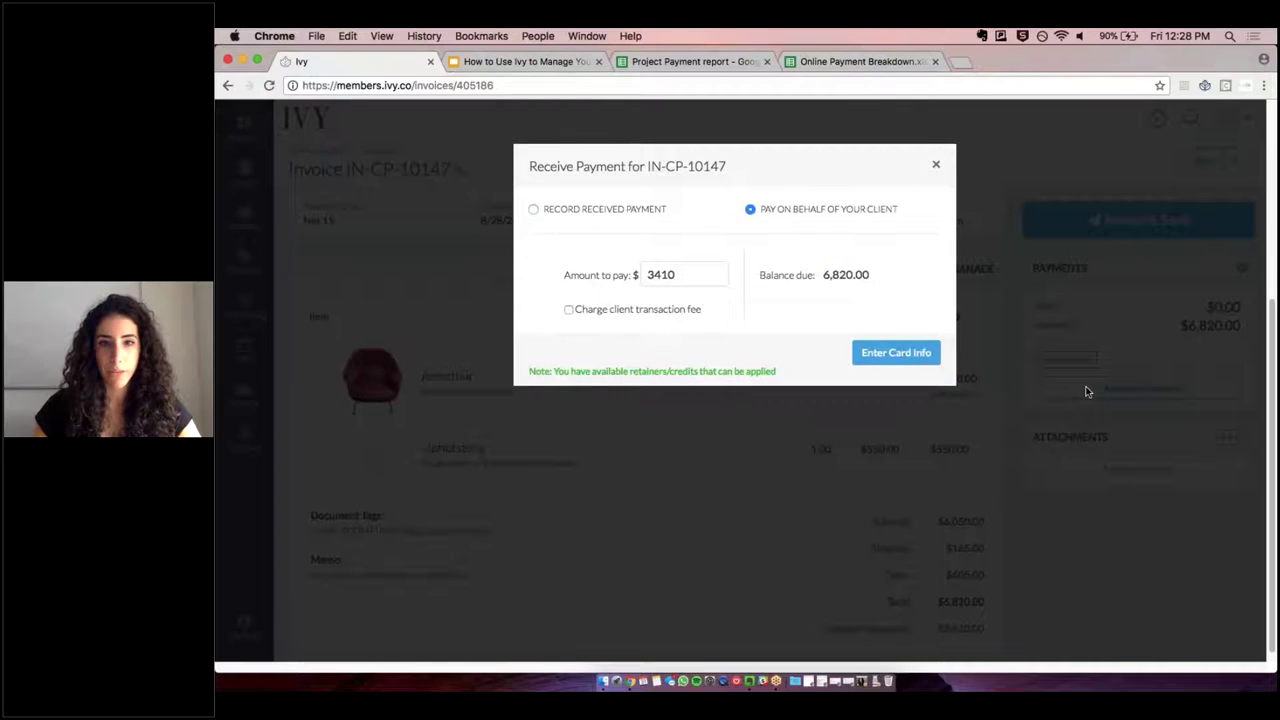
left_click(612, 211)
left_click(645, 283)
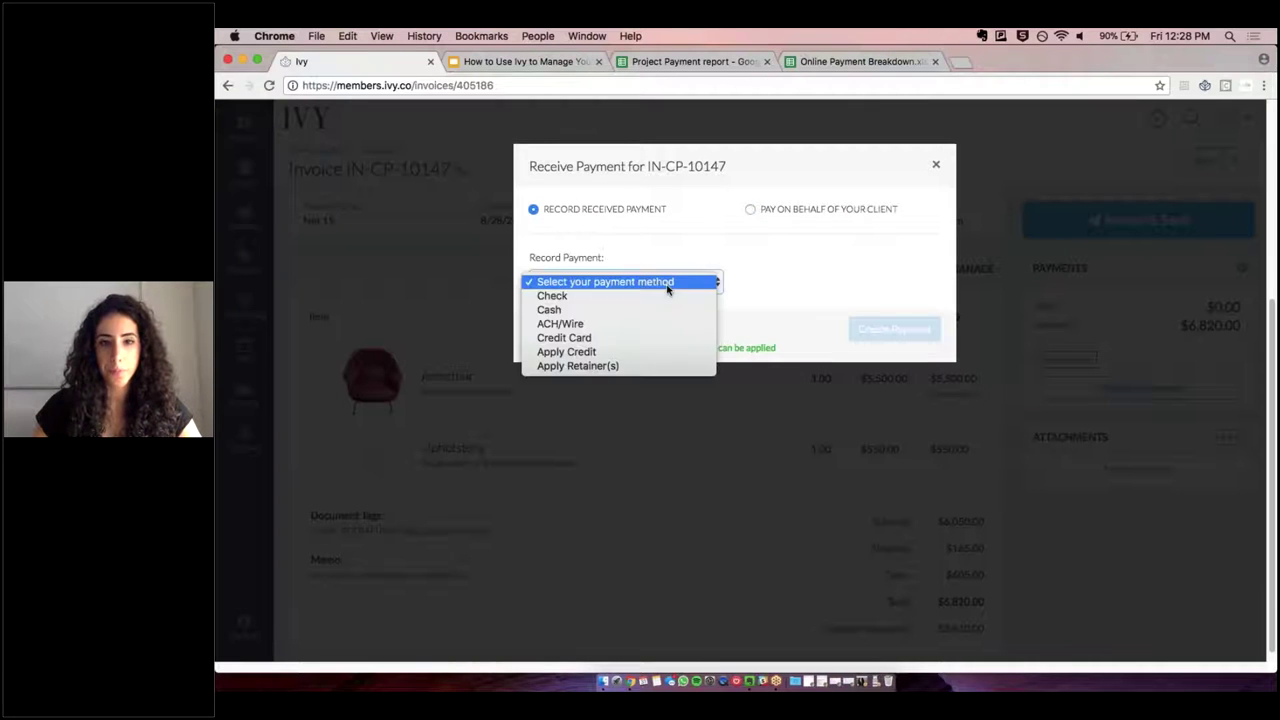
left_click(660, 296)
key("Tab")
key("BackSpace")
type("681")
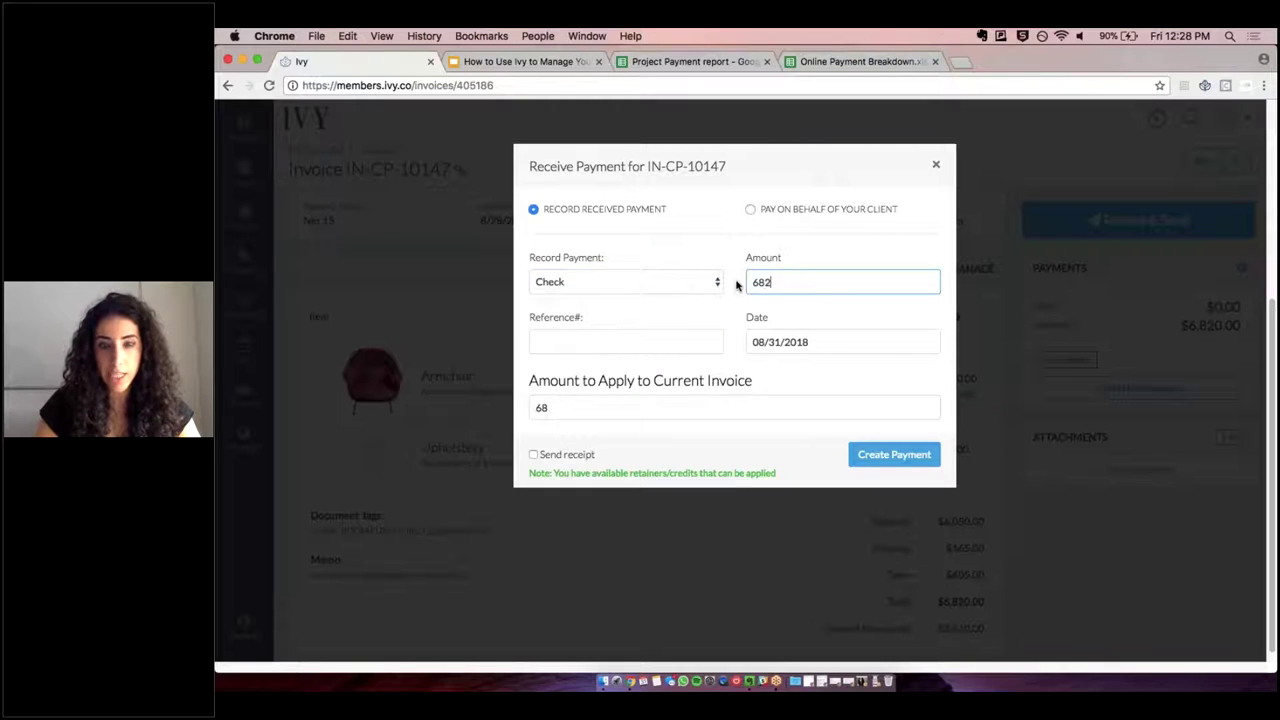
type("0")
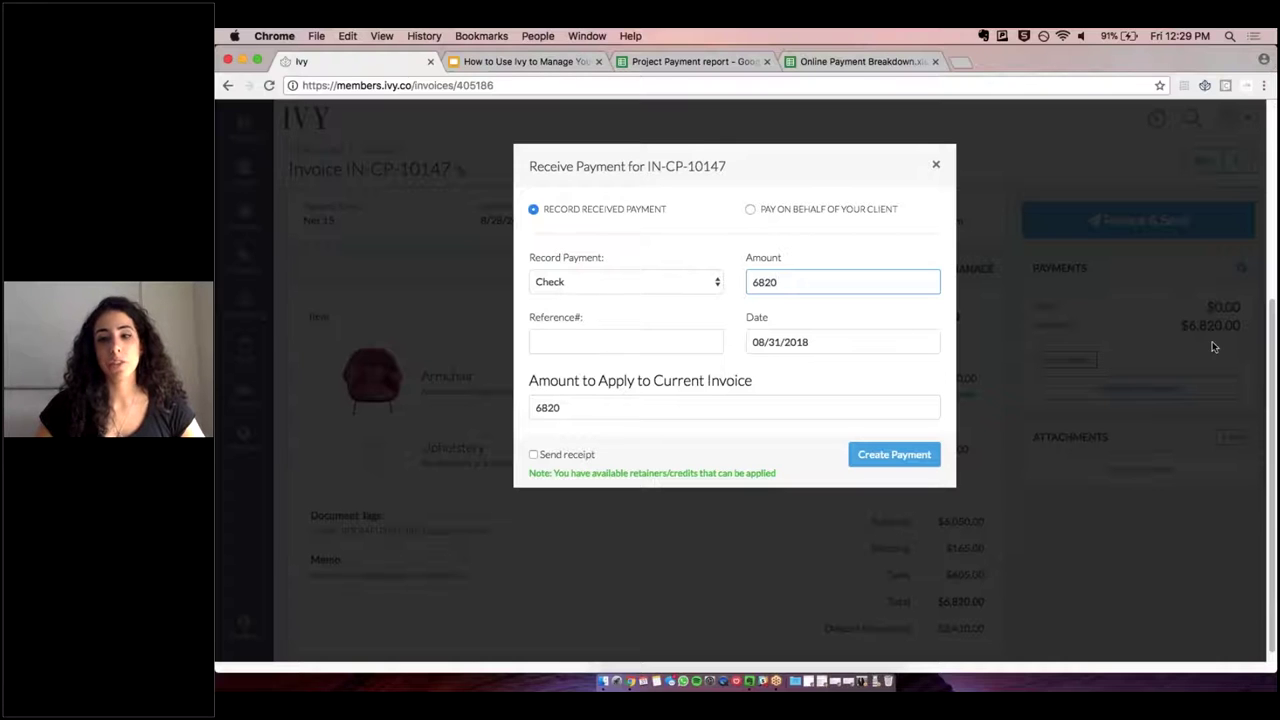
- Set the check payment's amount to 7820 and its reference number to 4567
double_click(764, 282)
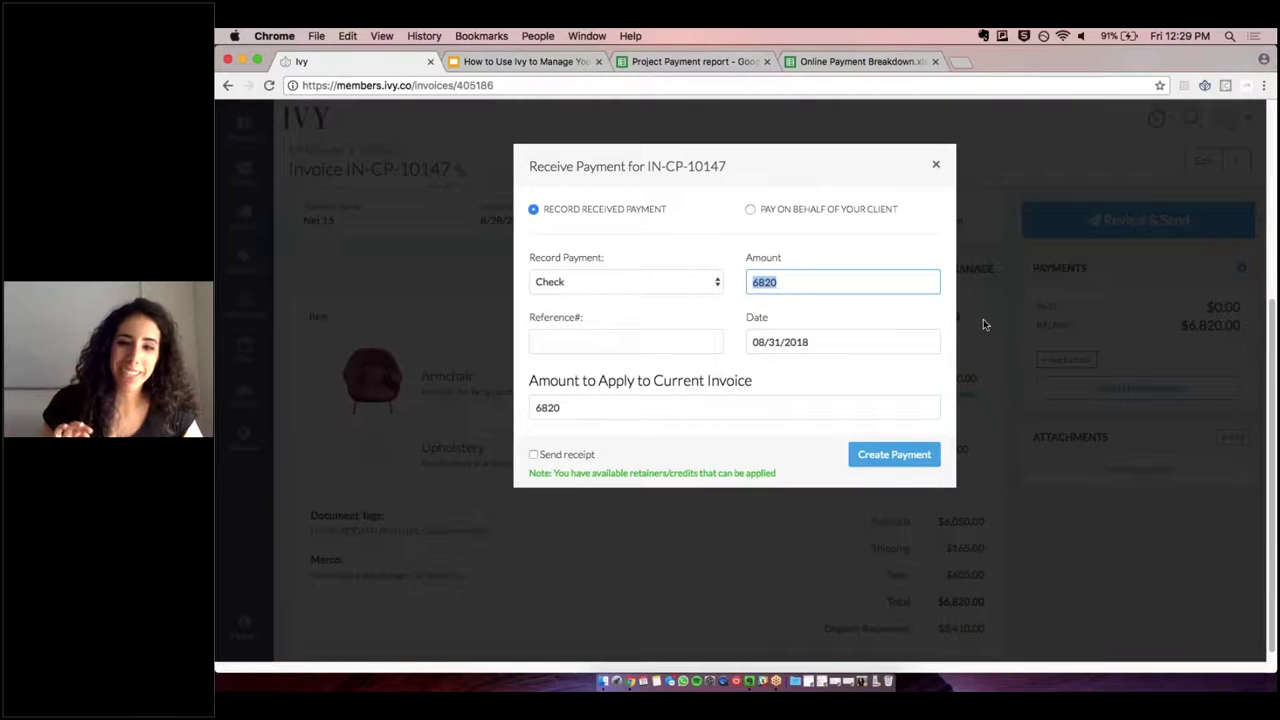
type("7820")
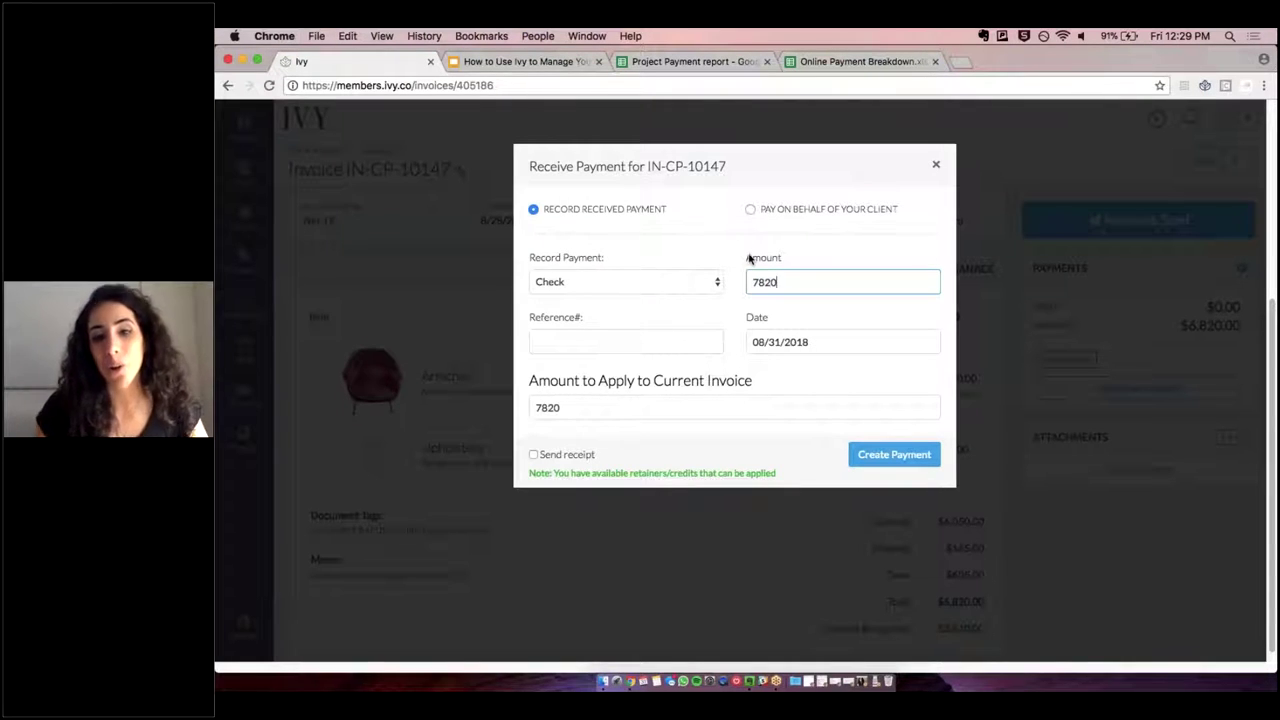
left_click_drag(748, 257, 783, 264)
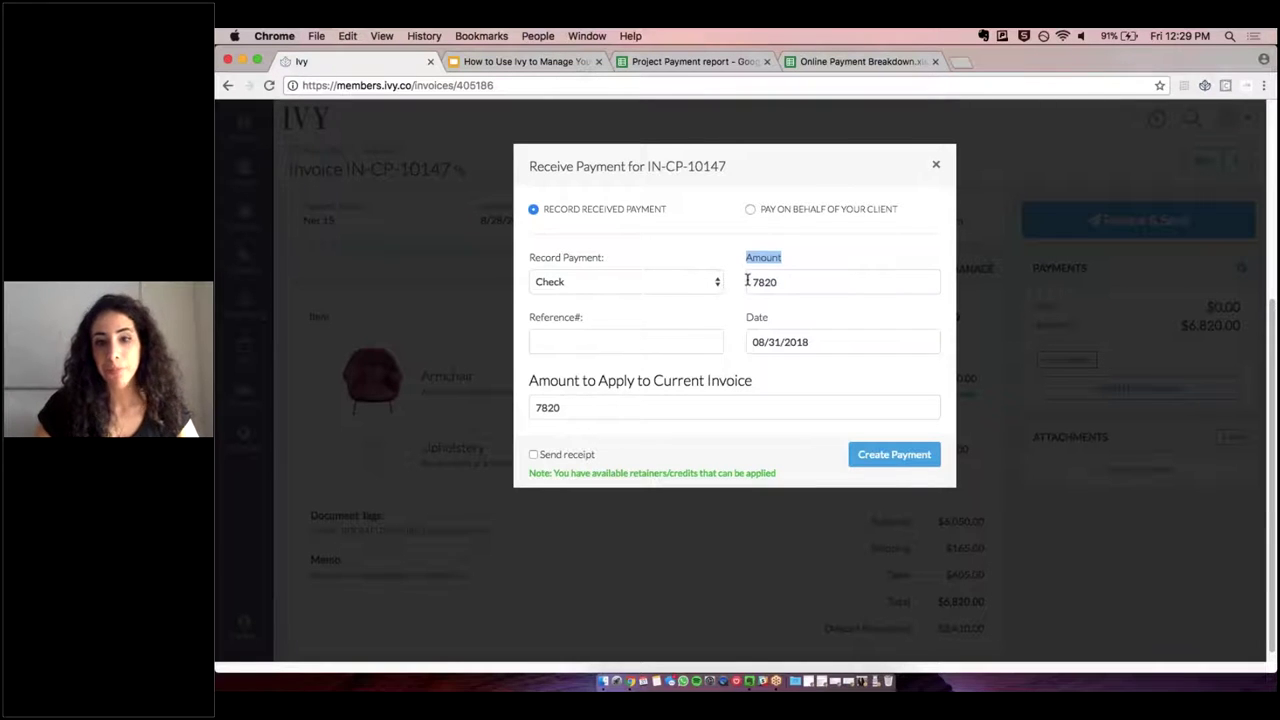
left_click(536, 342)
type("4567")
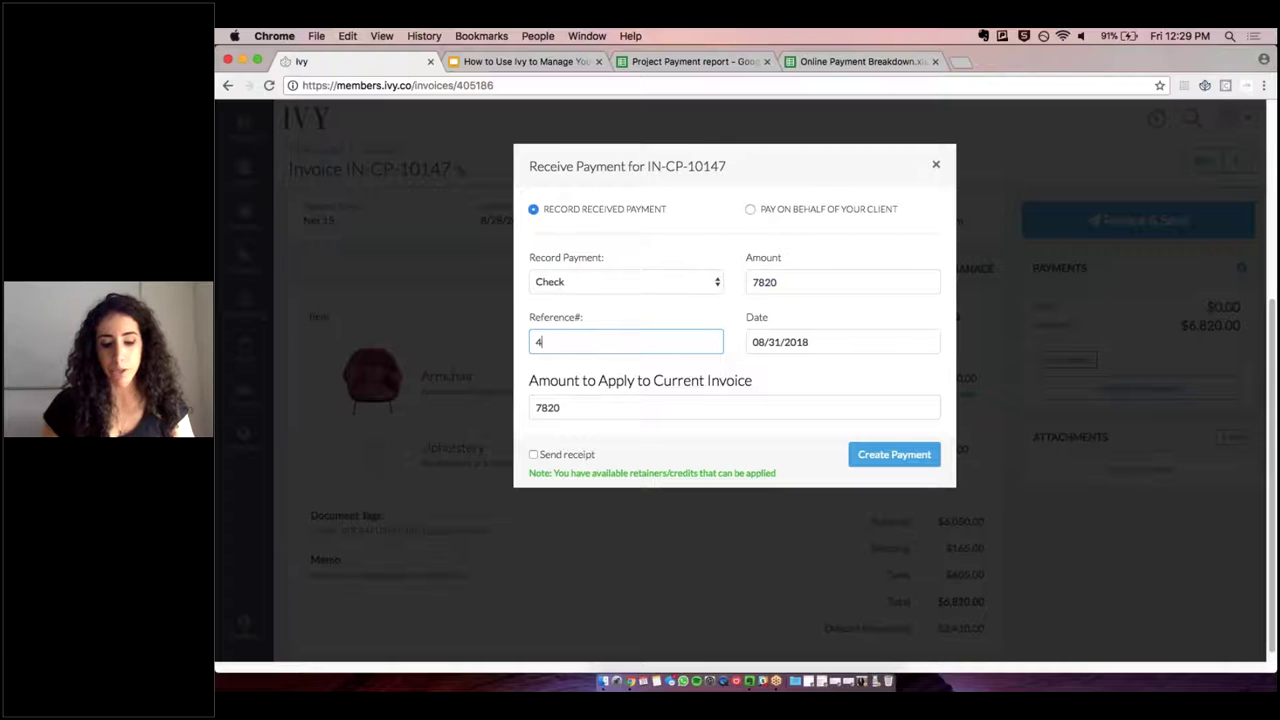
left_click(601, 328)
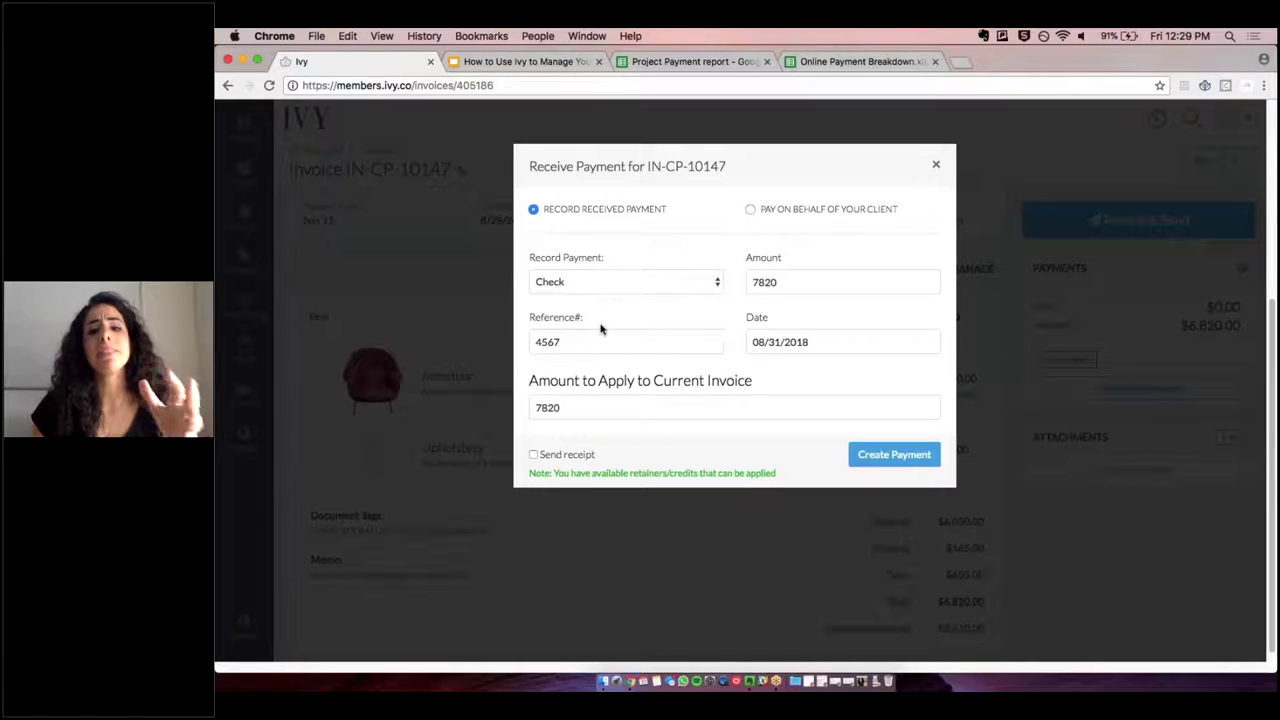
- Set the amount to apply to the current invoice to 6820 and create the payment
left_click_drag(562, 407, 528, 407)
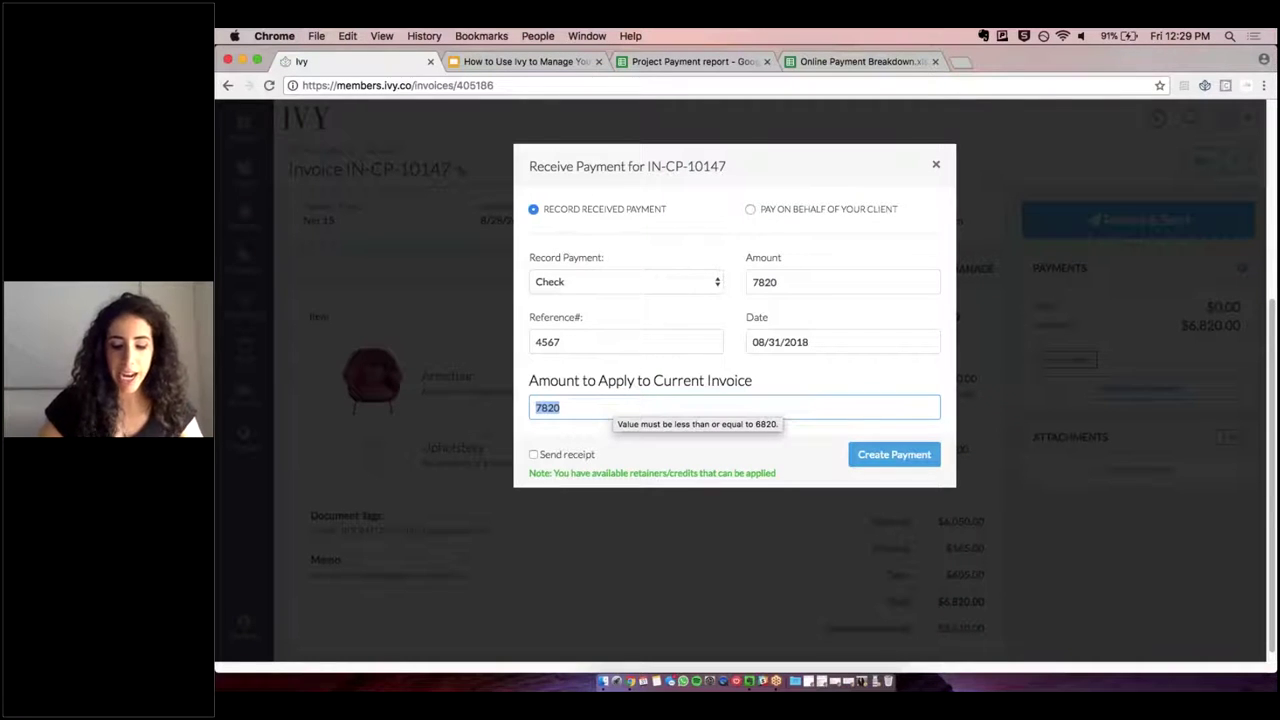
type("6820")
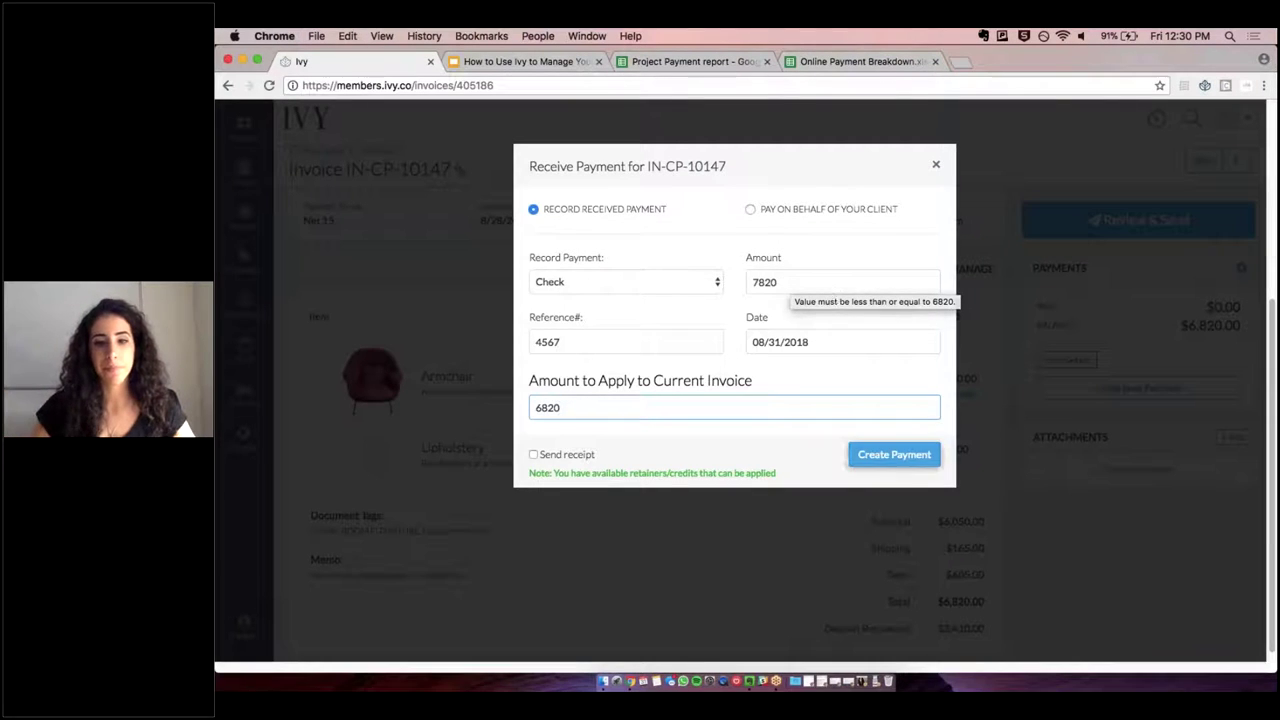
left_click(893, 455)
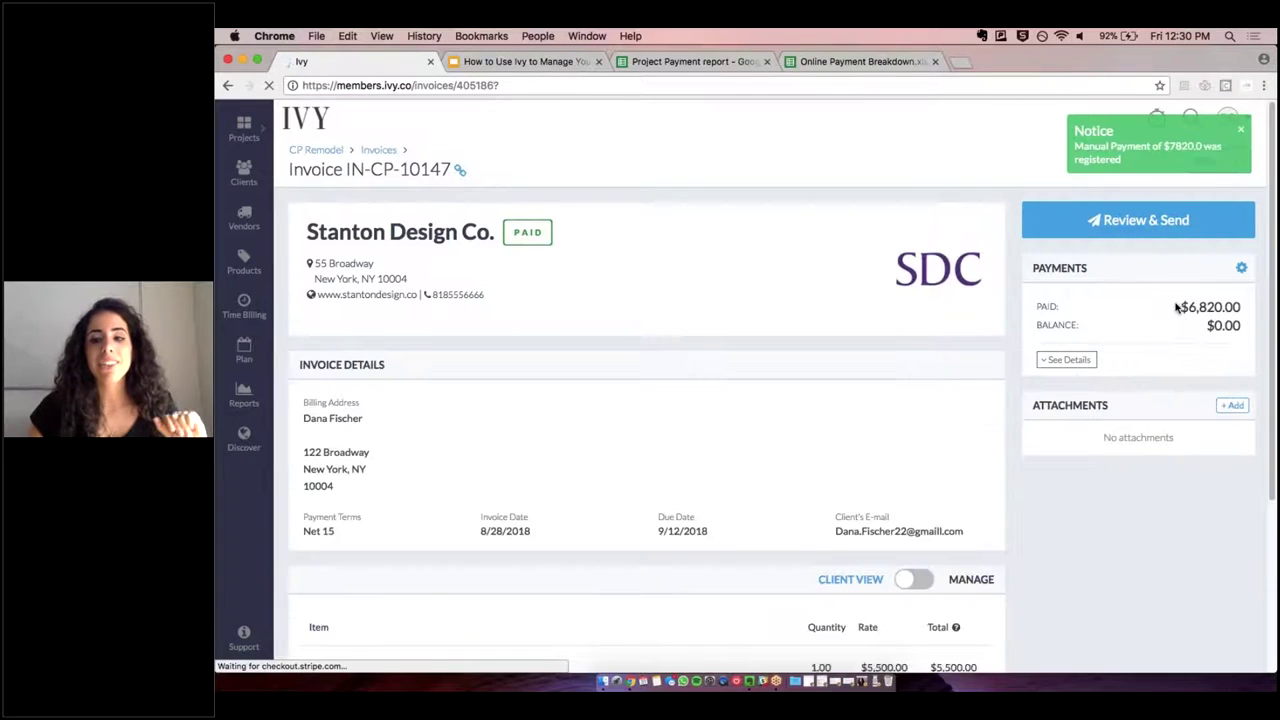
- Show the armchair invoice's applied payments and examine the check's total payment, amount applied and credited amount
left_click_drag(1180, 307, 1245, 313)
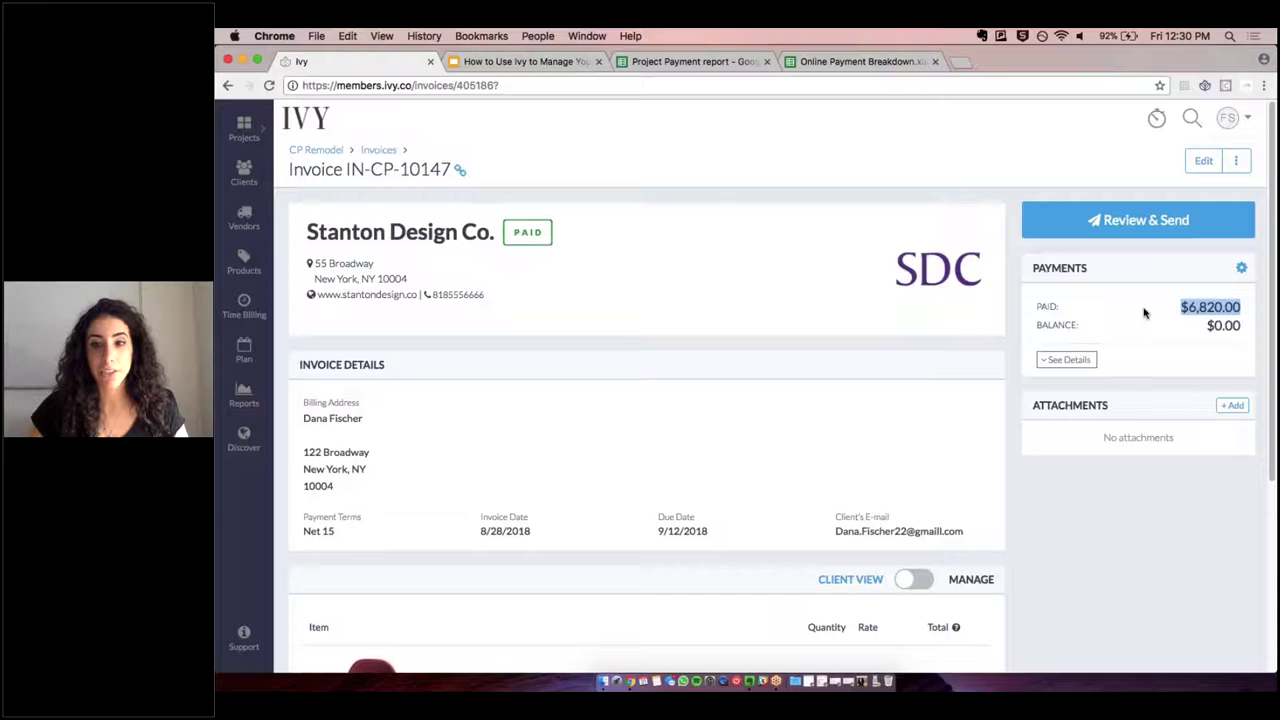
left_click(1066, 359)
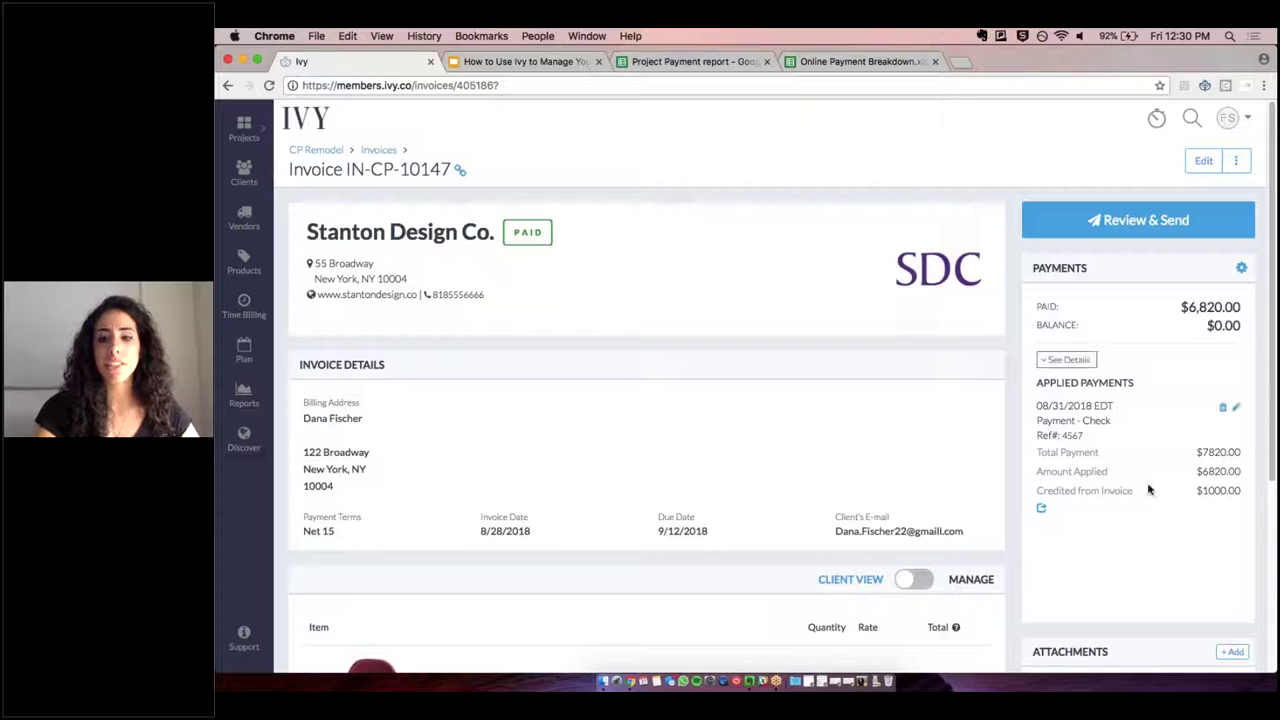
scroll(1148, 489, "up", 5)
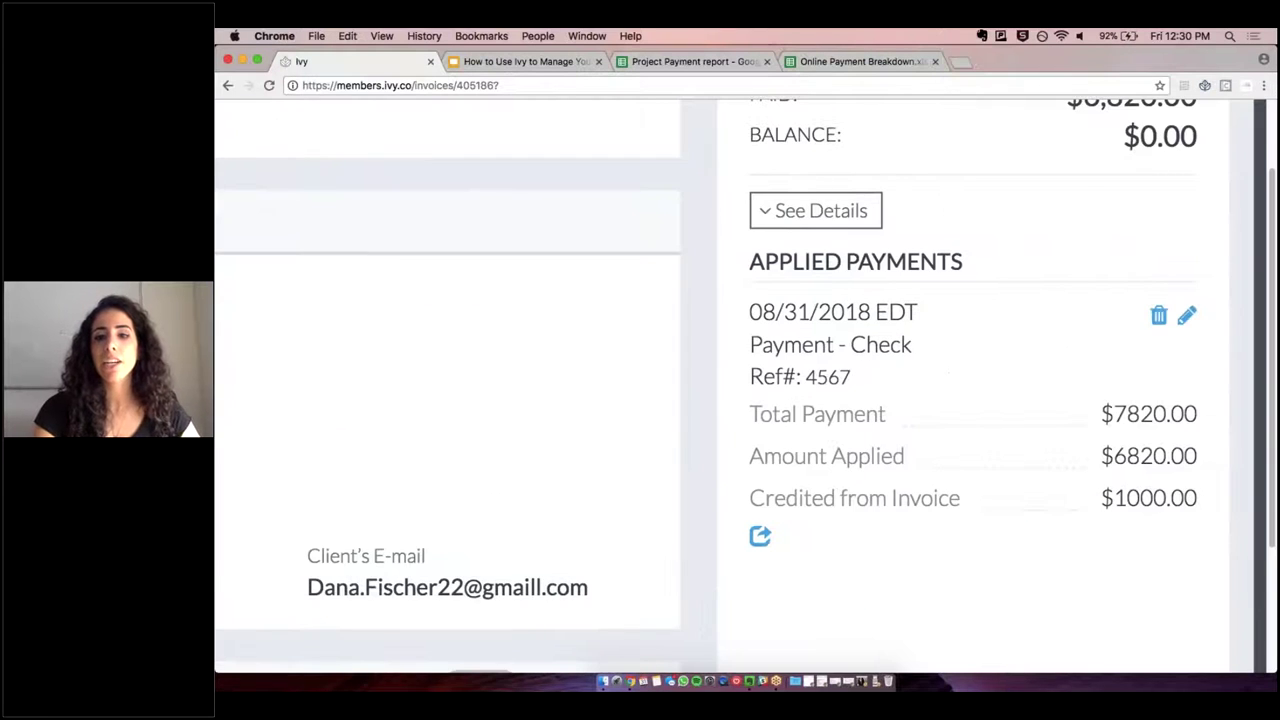
scroll(1147, 485, "up", 3)
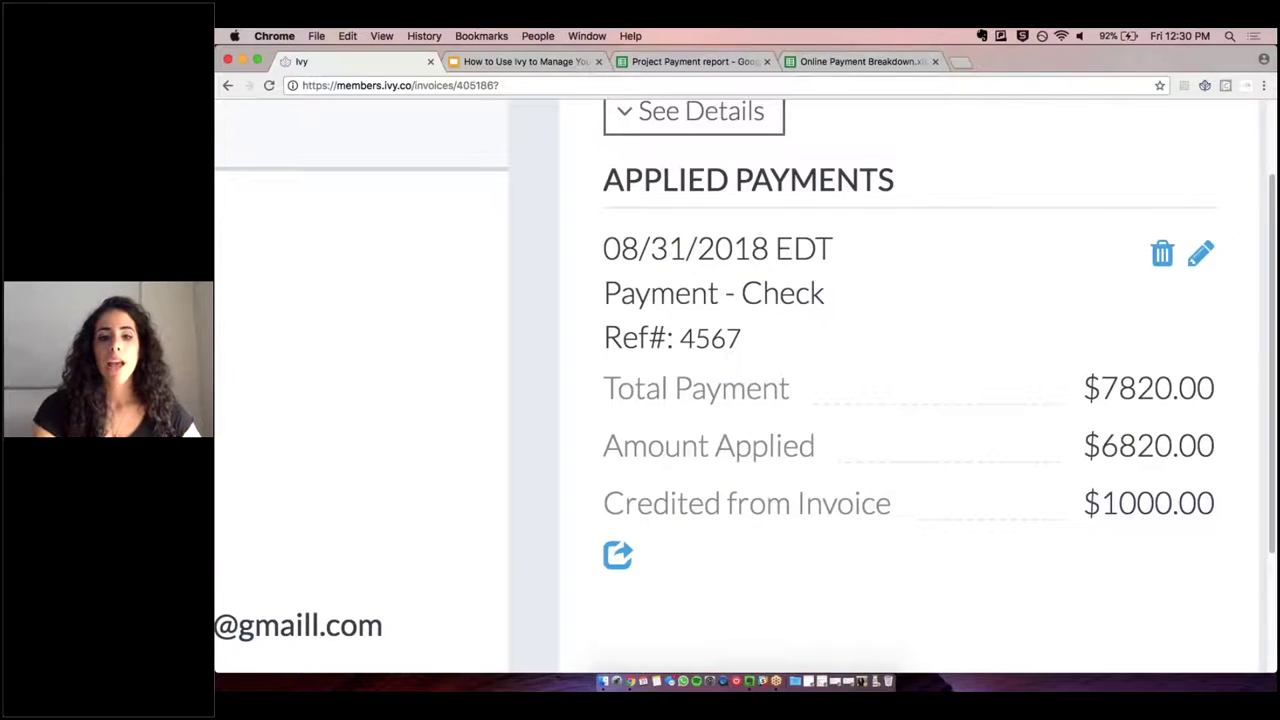
left_click_drag(604, 388, 1206, 388)
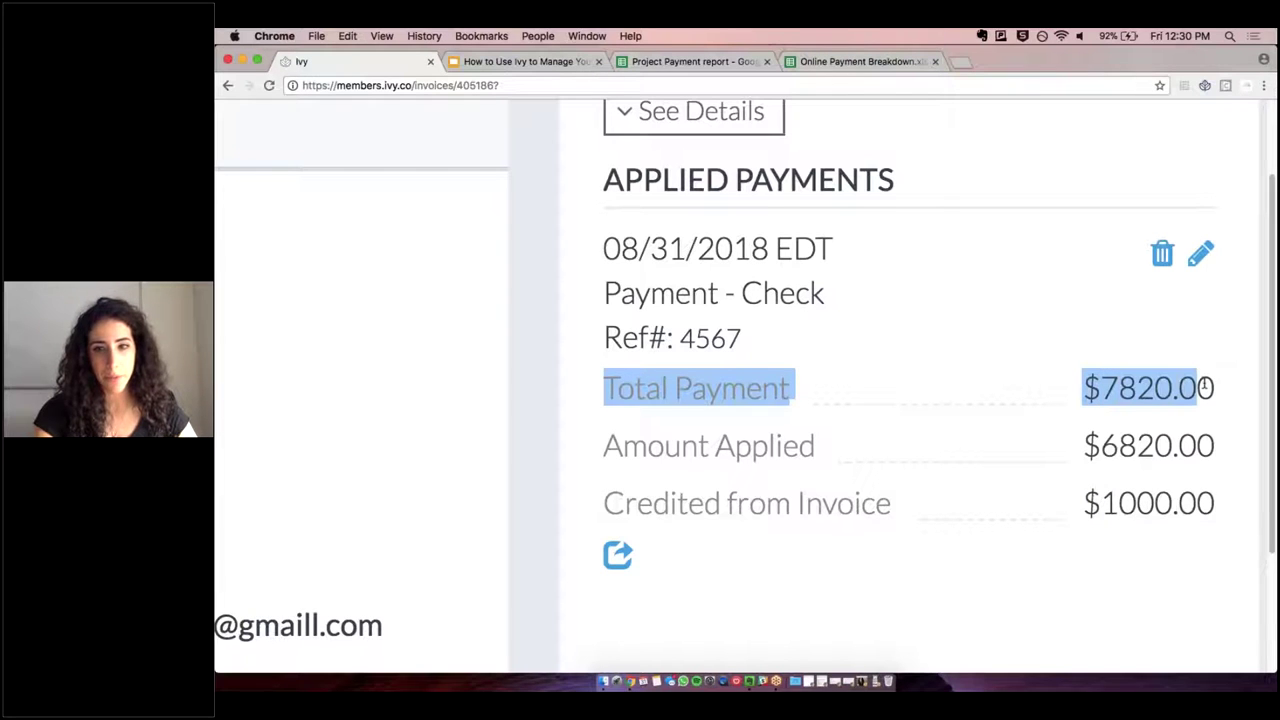
left_click(772, 445)
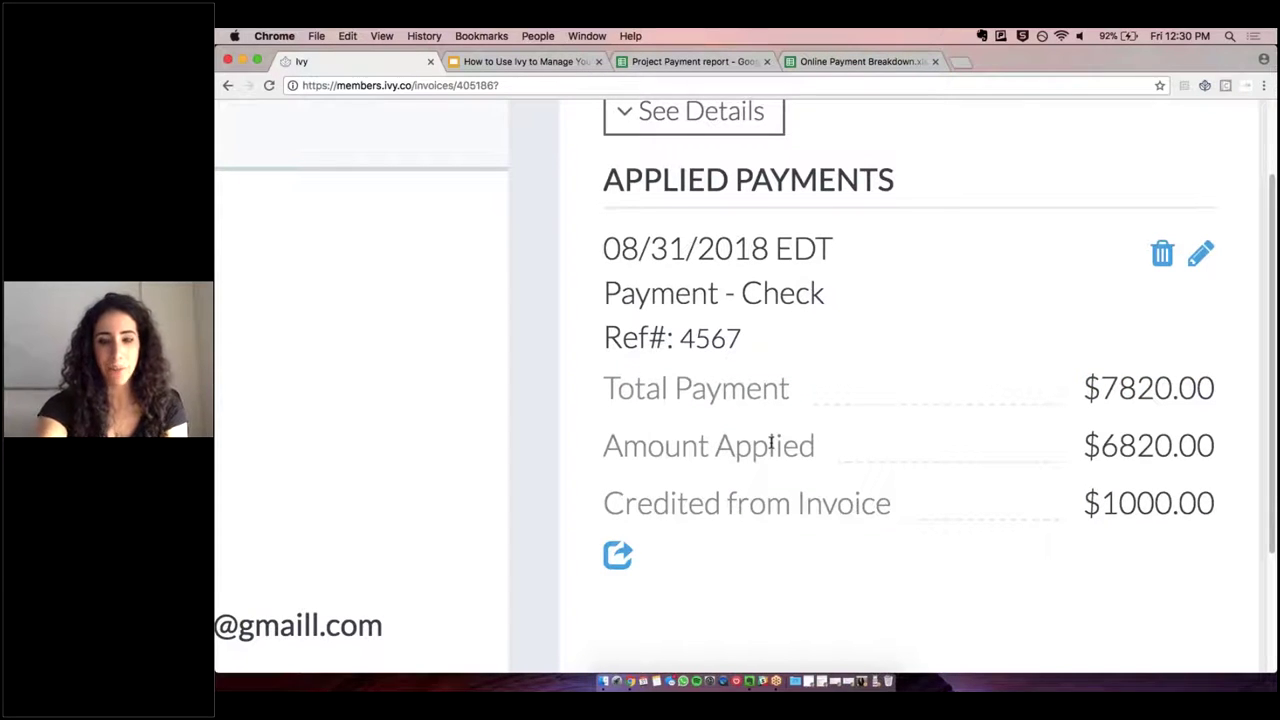
left_click_drag(604, 503, 889, 505)
left_click(886, 507)
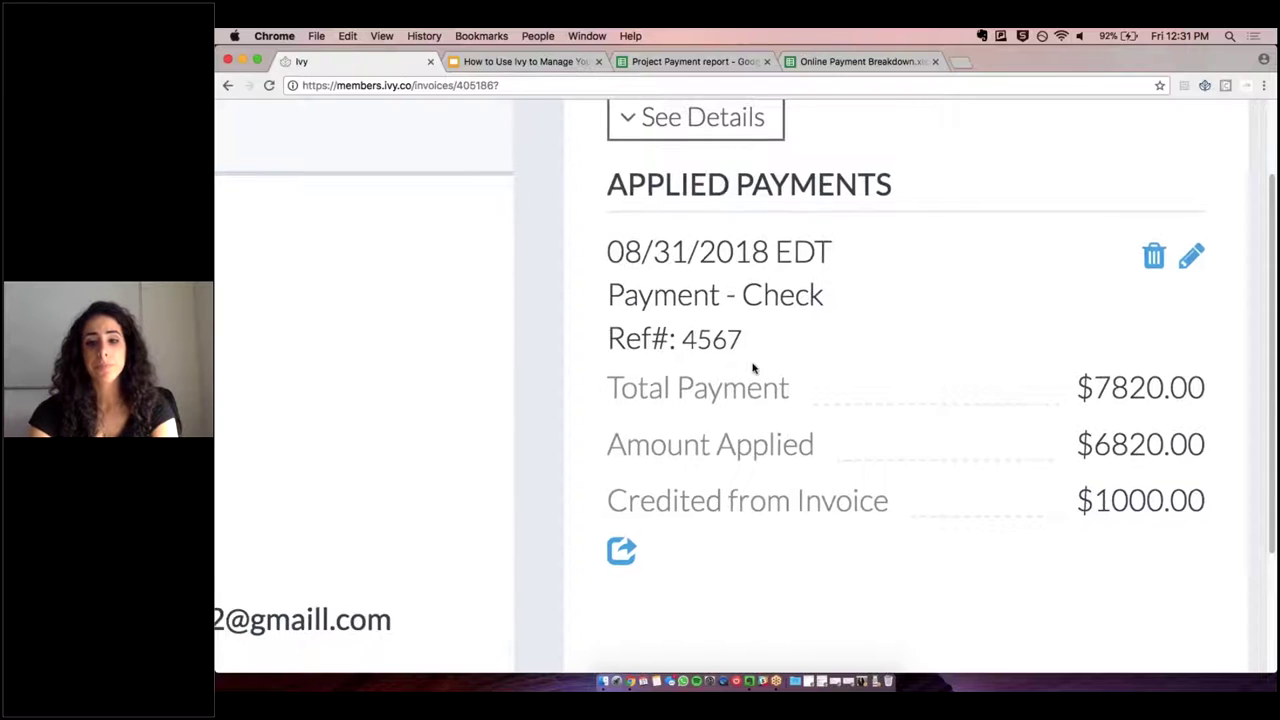
- Open the CP Remodel project's Credits and Retainers and examine the list of remaining credits
key("super+minus")
key("super+minus")
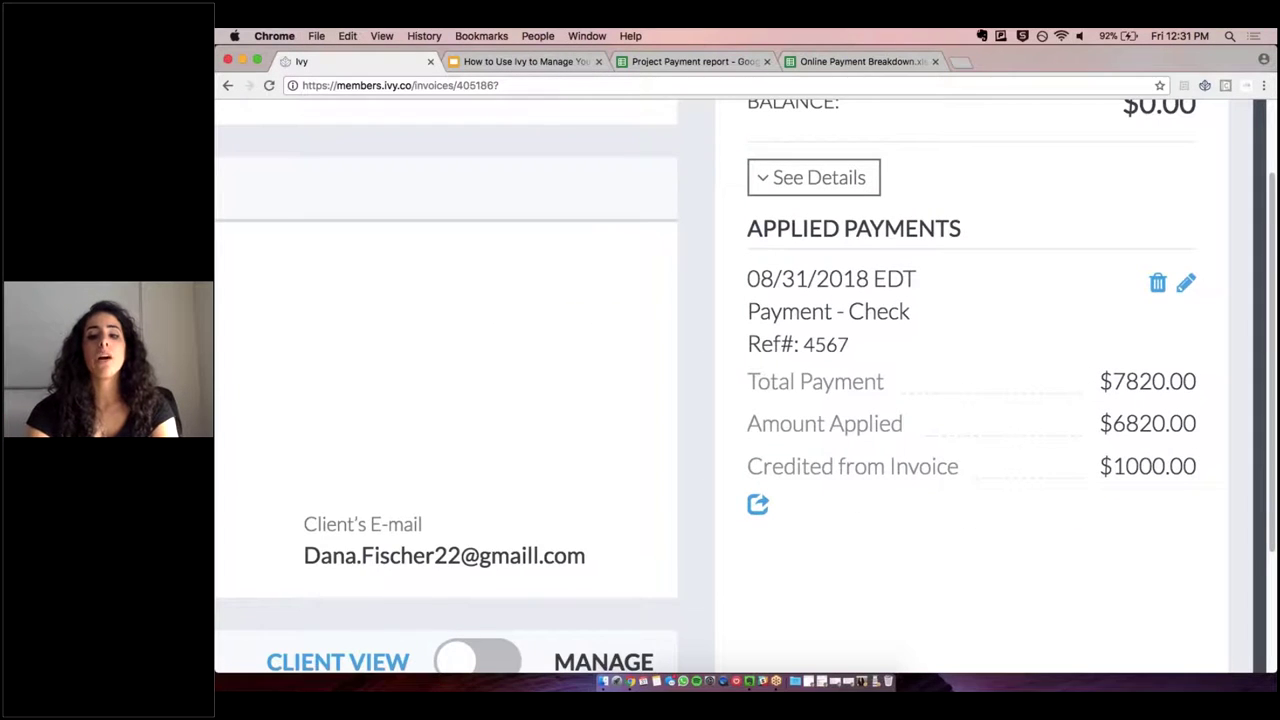
key("super+minus")
key("super+minus")
key("super+minus")
key("super+minus")
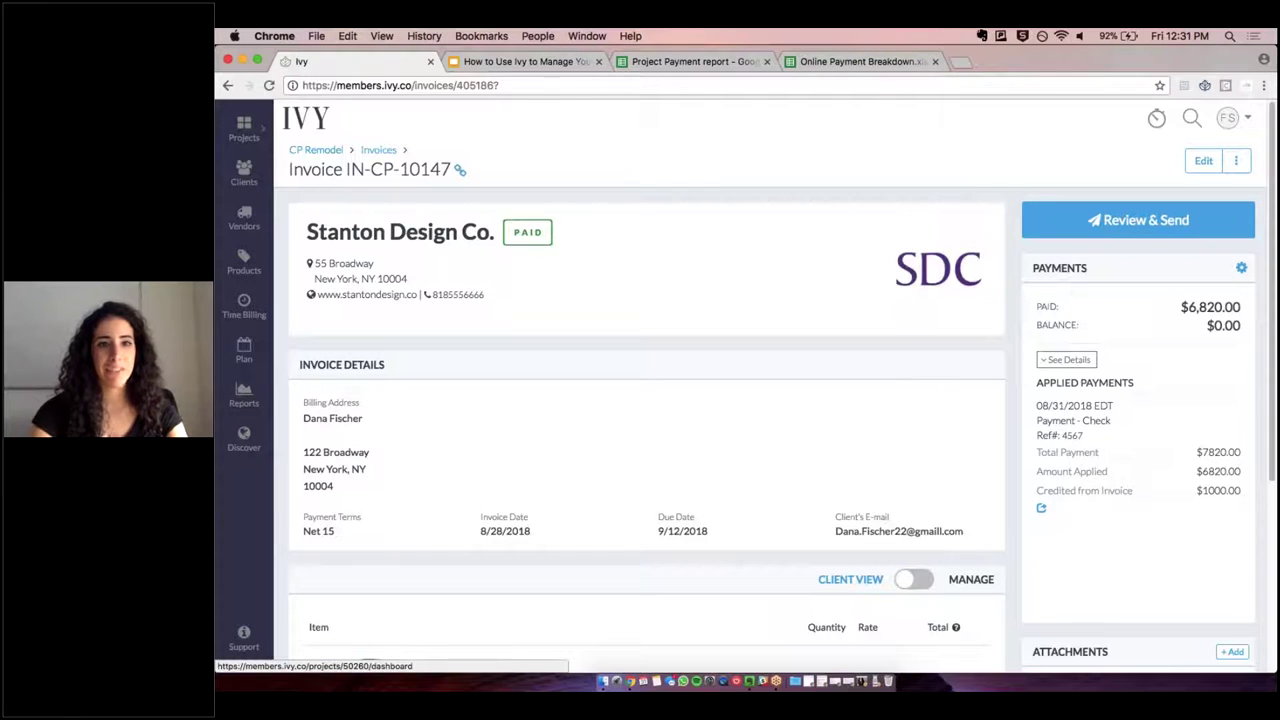
left_click(316, 149)
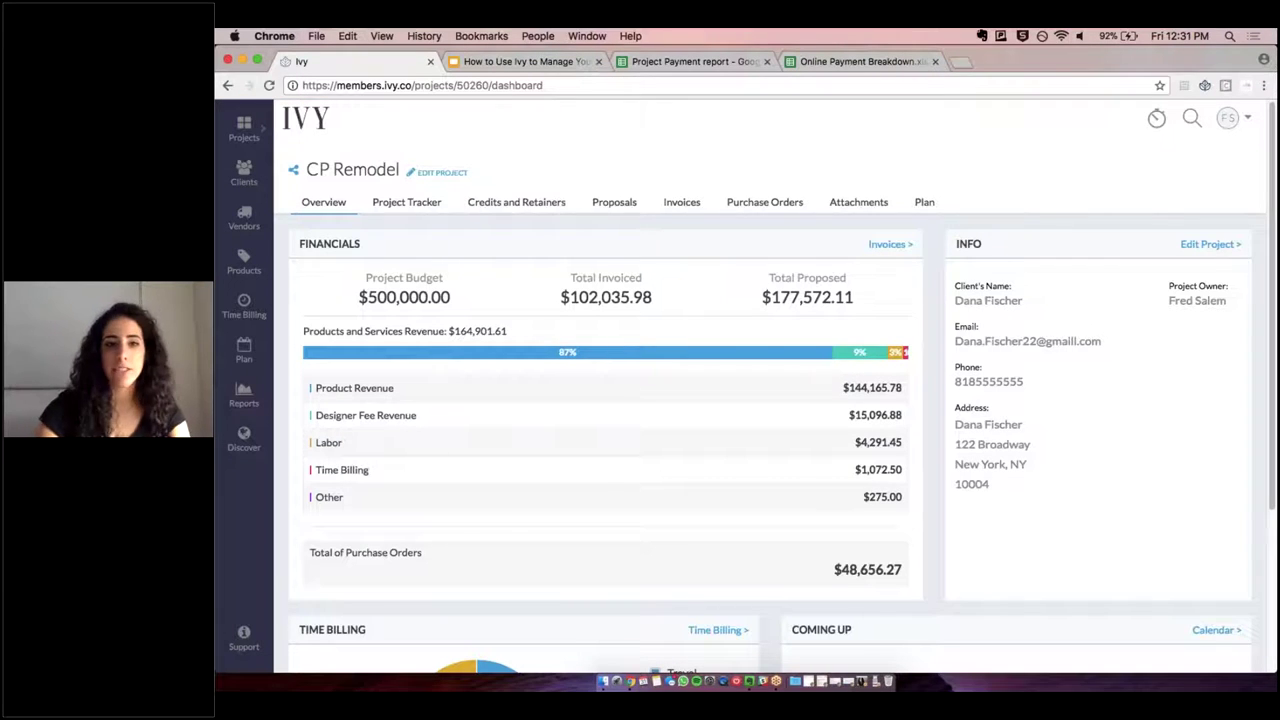
left_click(497, 204)
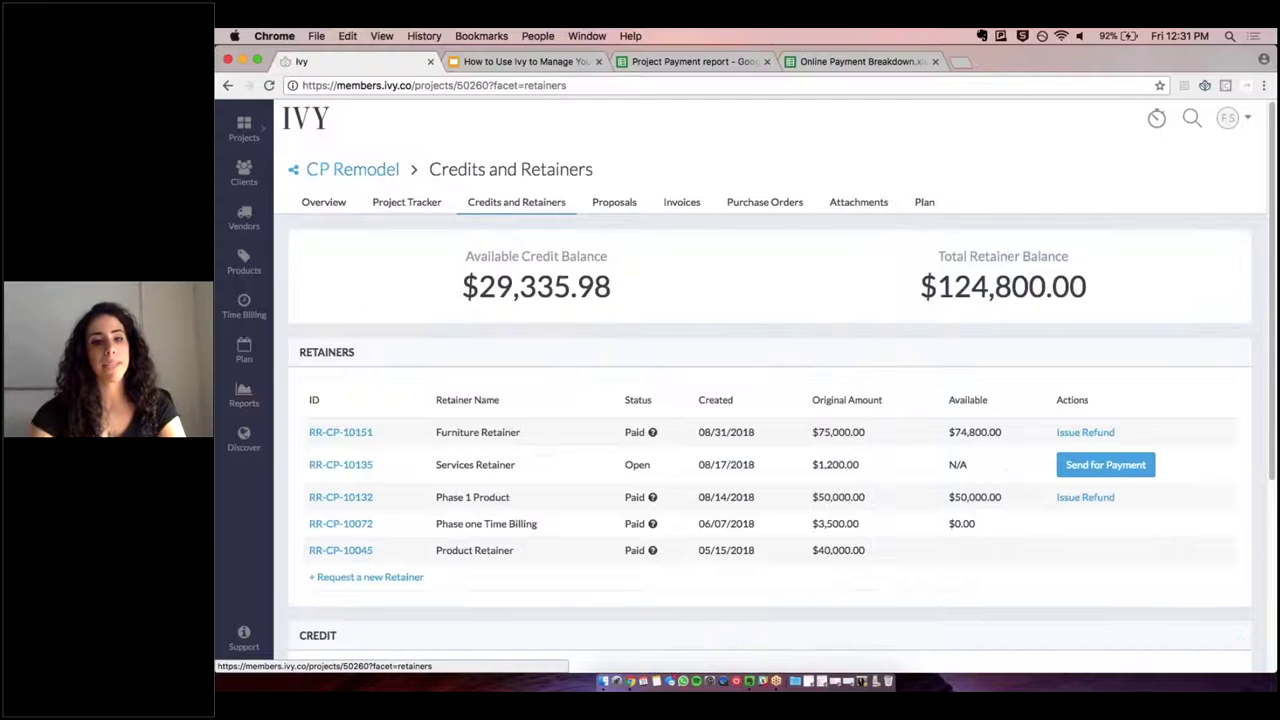
scroll(580, 423, "down", 3)
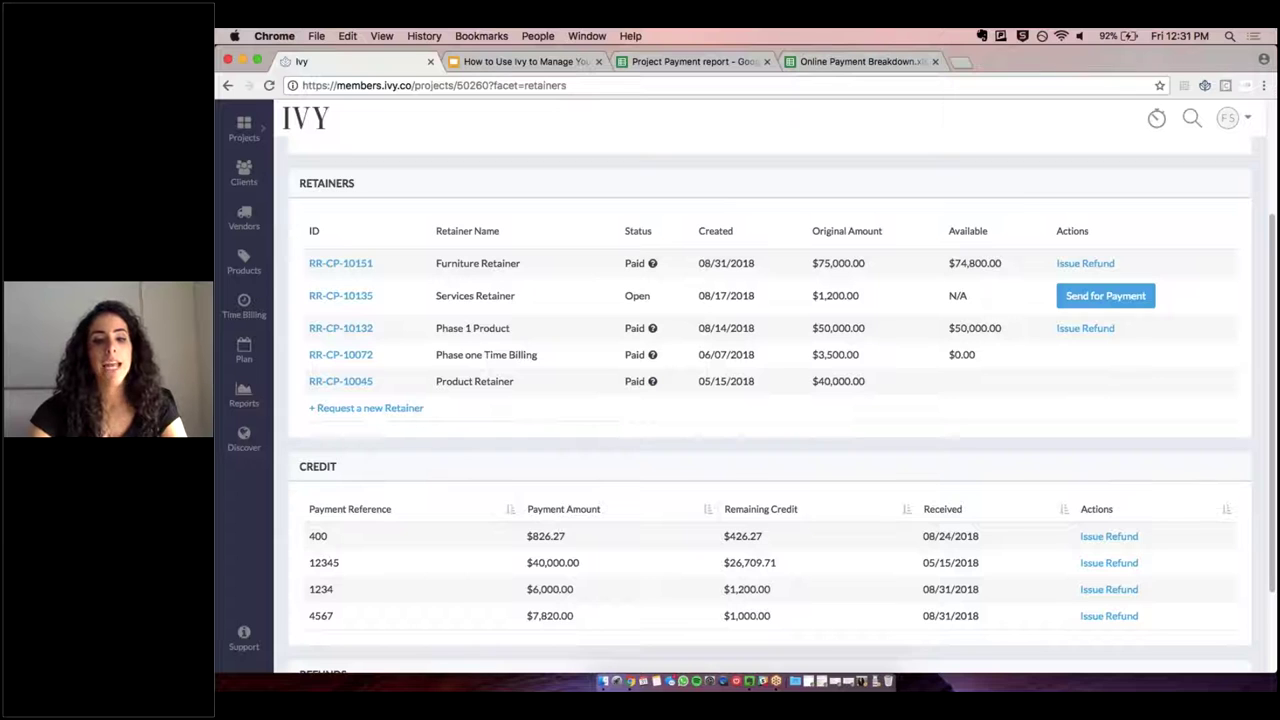
- Examine the CP Remodel project's credit list, especially the overpaid check's remaining credit, against the available credit and total retainer balances
scroll(770, 414, "down", 3)
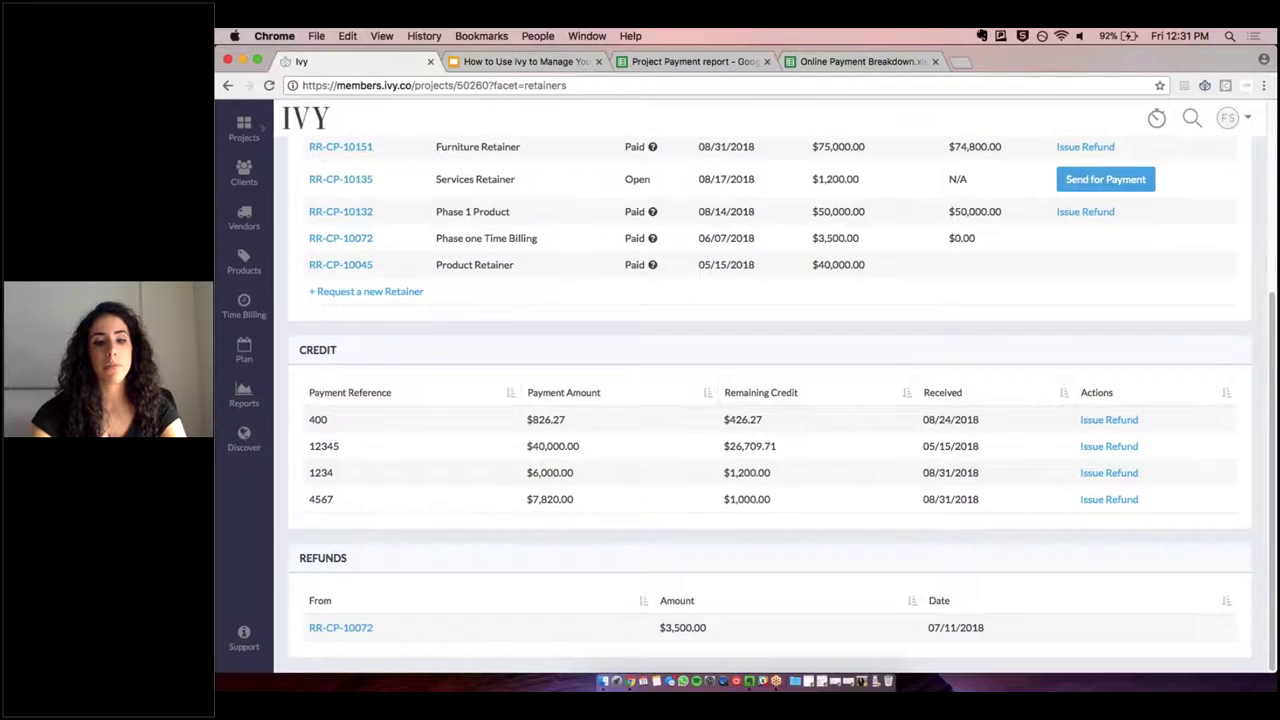
scroll(740, 400, "up", 5)
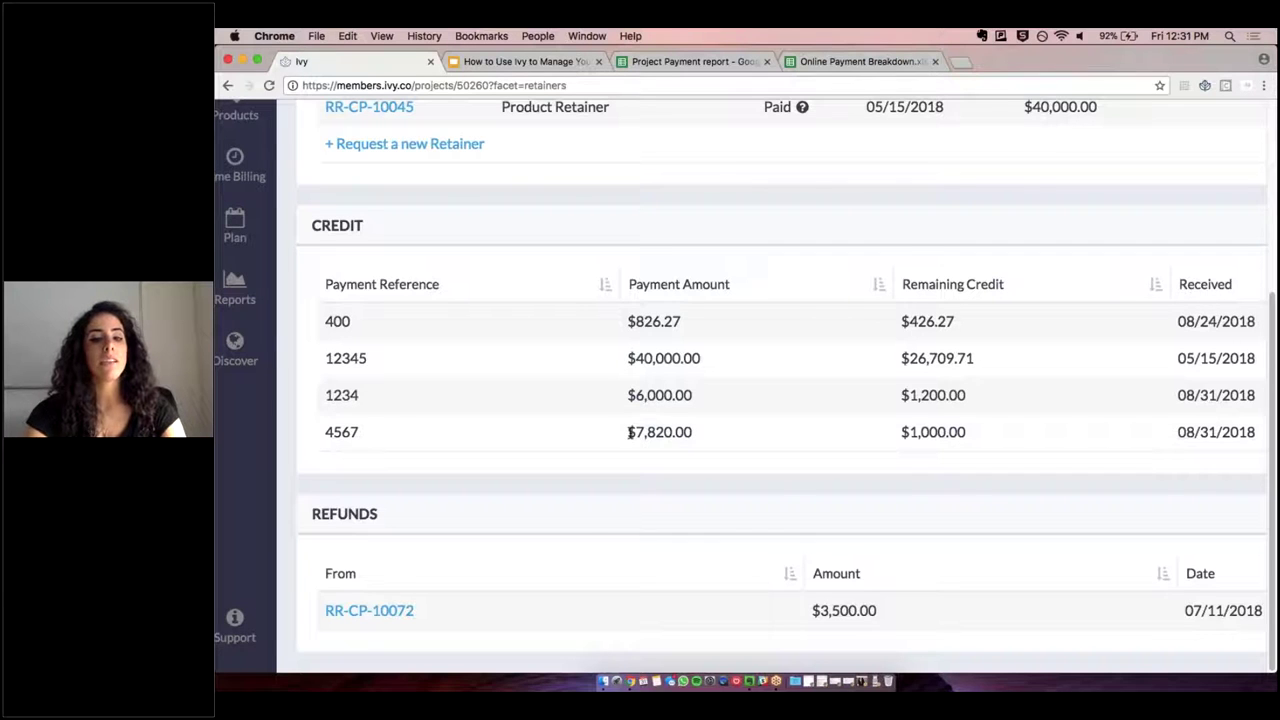
left_click_drag(627, 432, 698, 437)
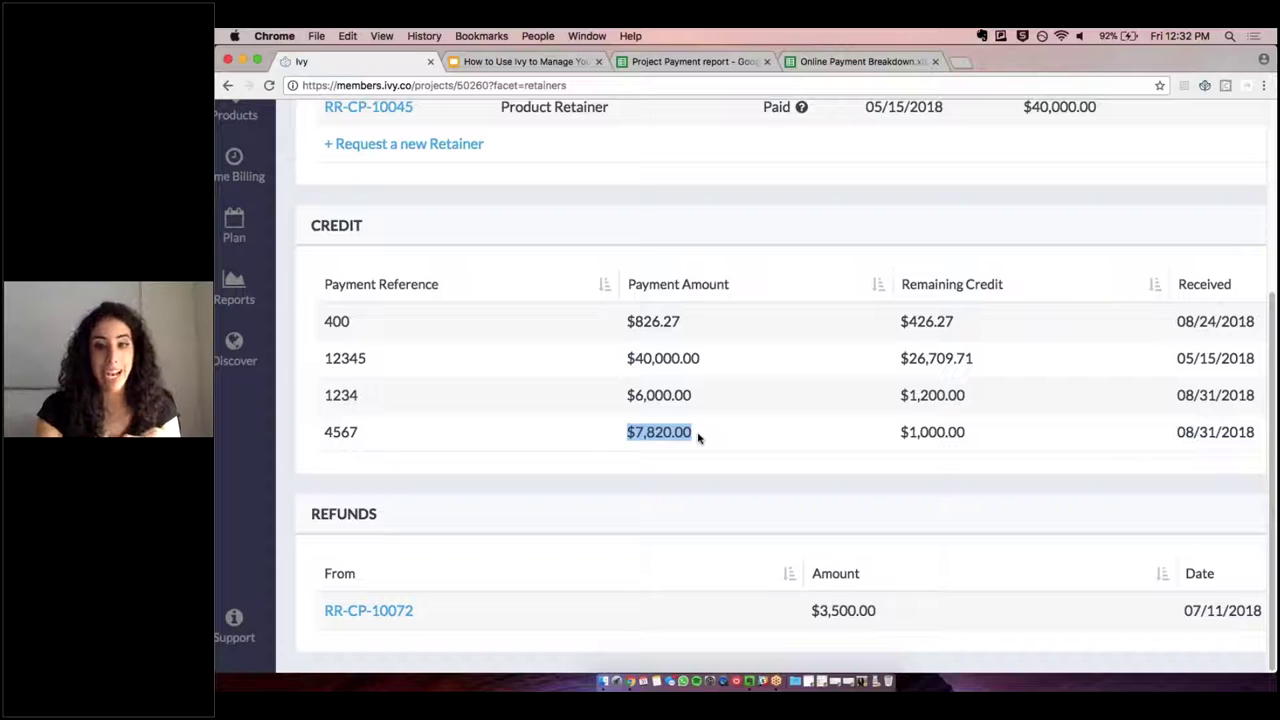
scroll(698, 437, "right", 3)
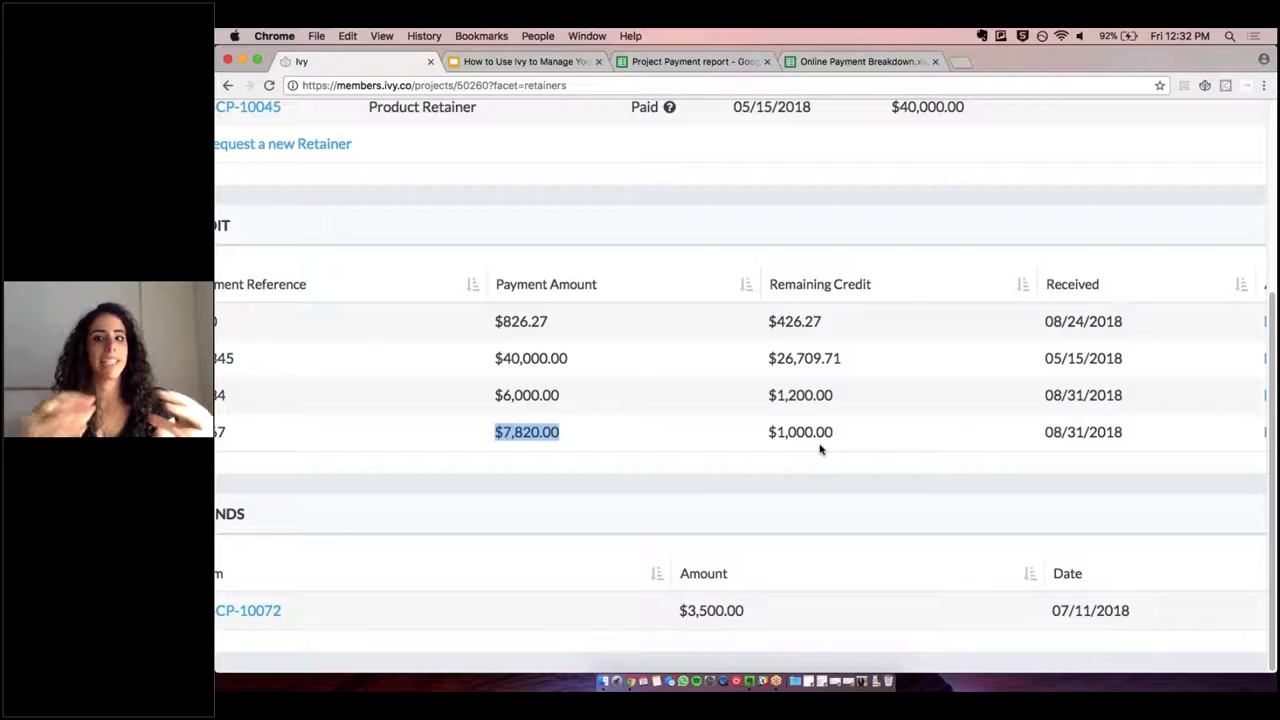
scroll(820, 450, "right", 5)
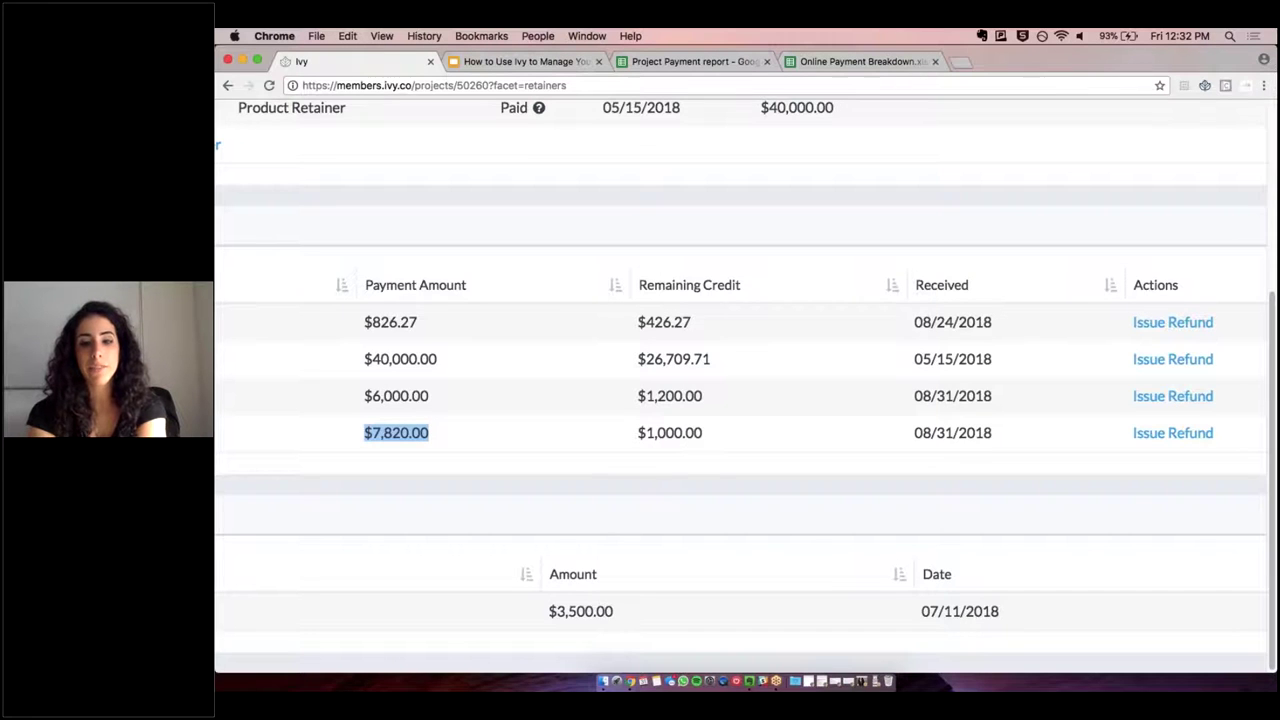
key("super+0")
scroll(770, 400, "up", 3)
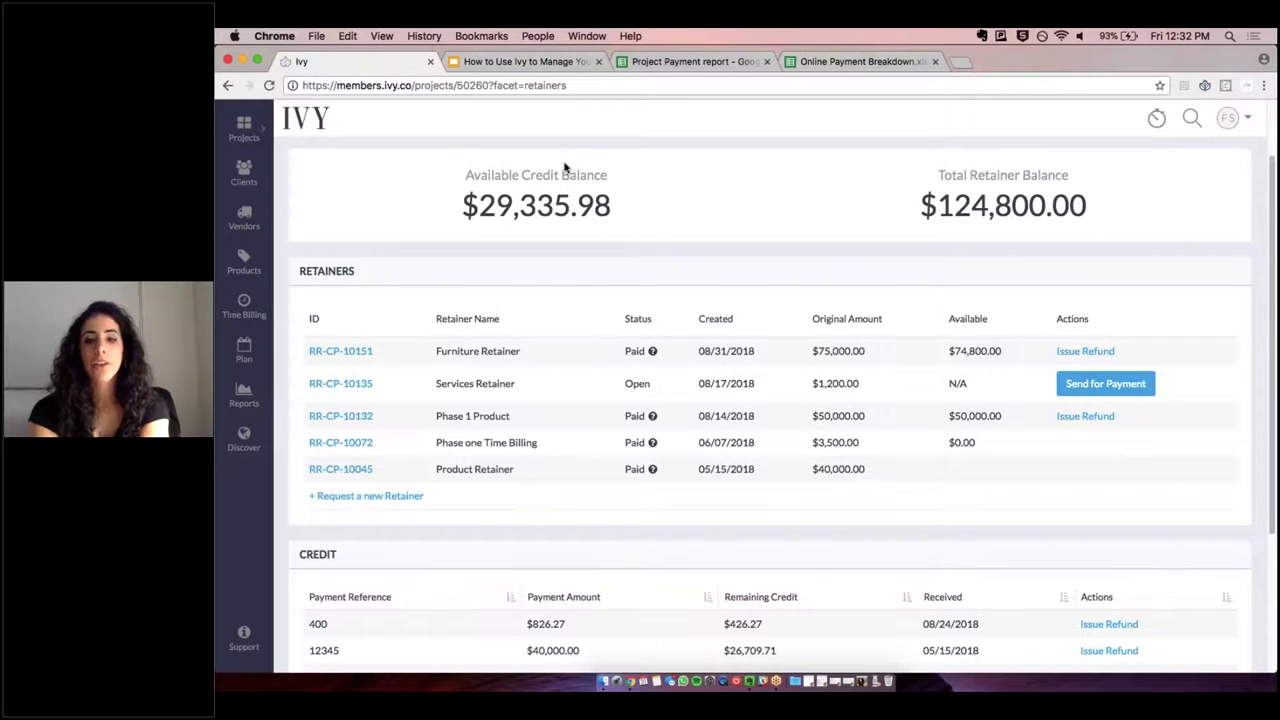
scroll(565, 167, "down", 5)
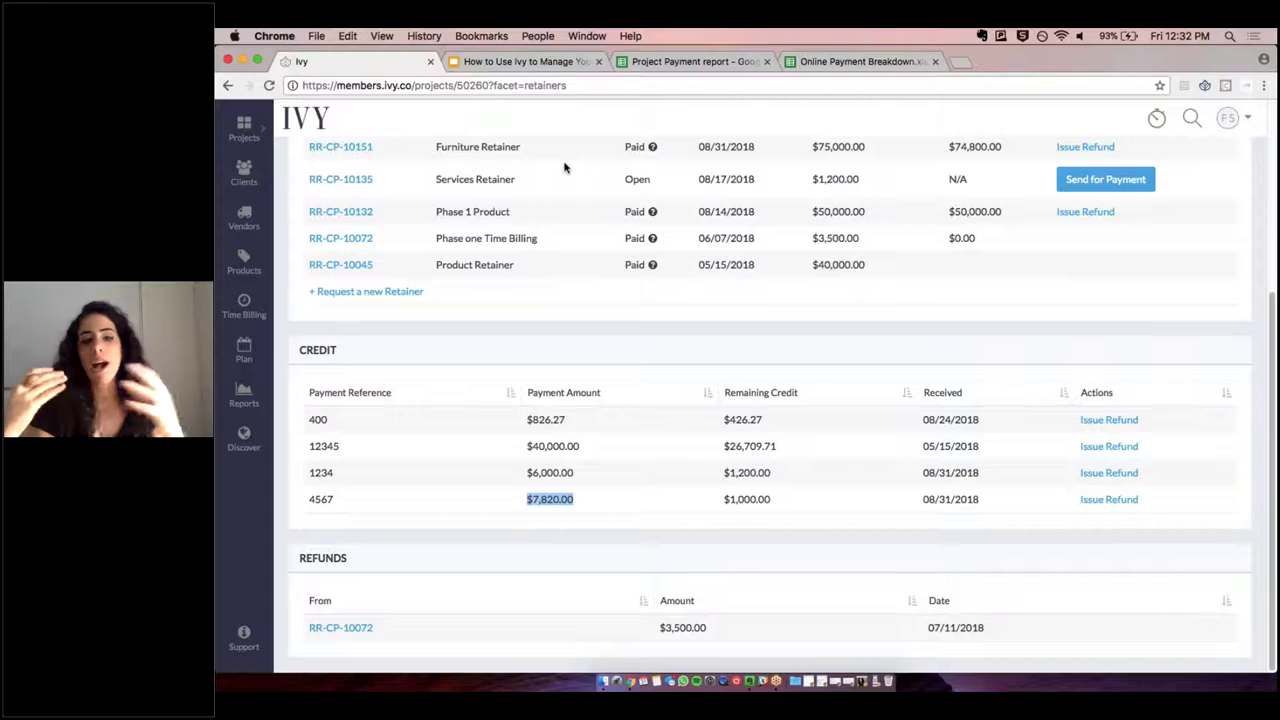
scroll(565, 167, "up", 5)
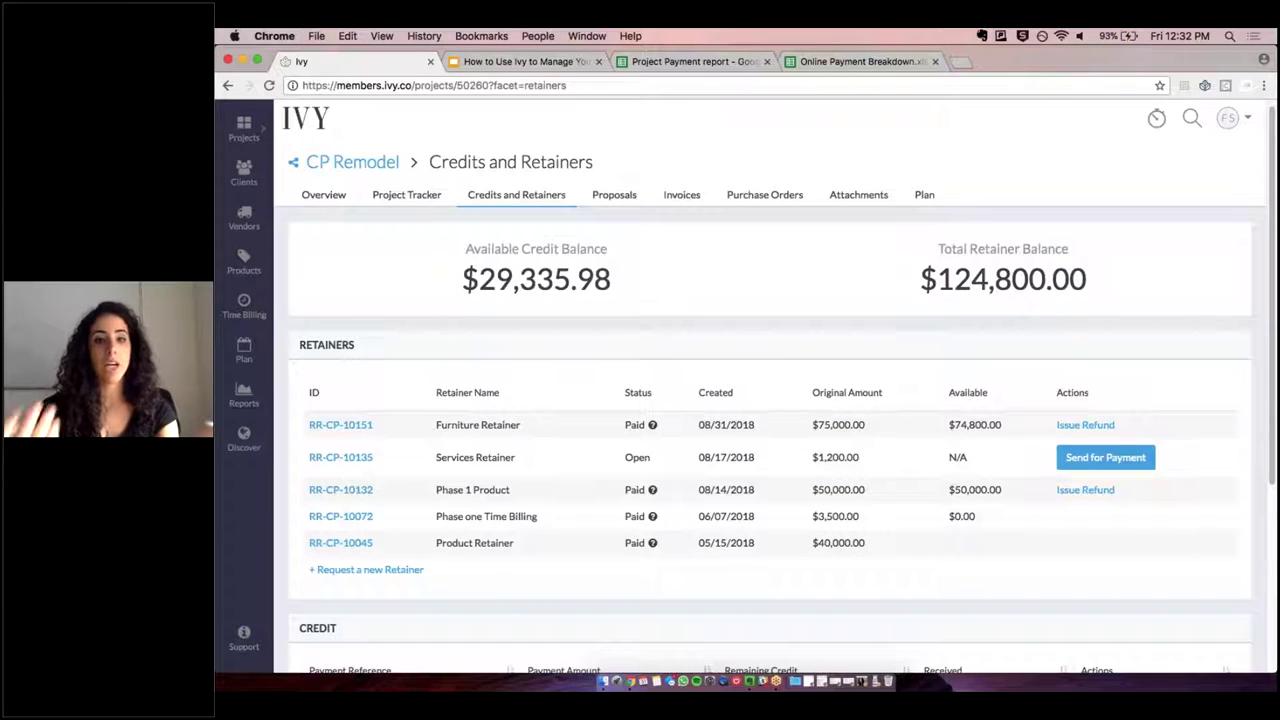
scroll(1106, 417, "down", 5)
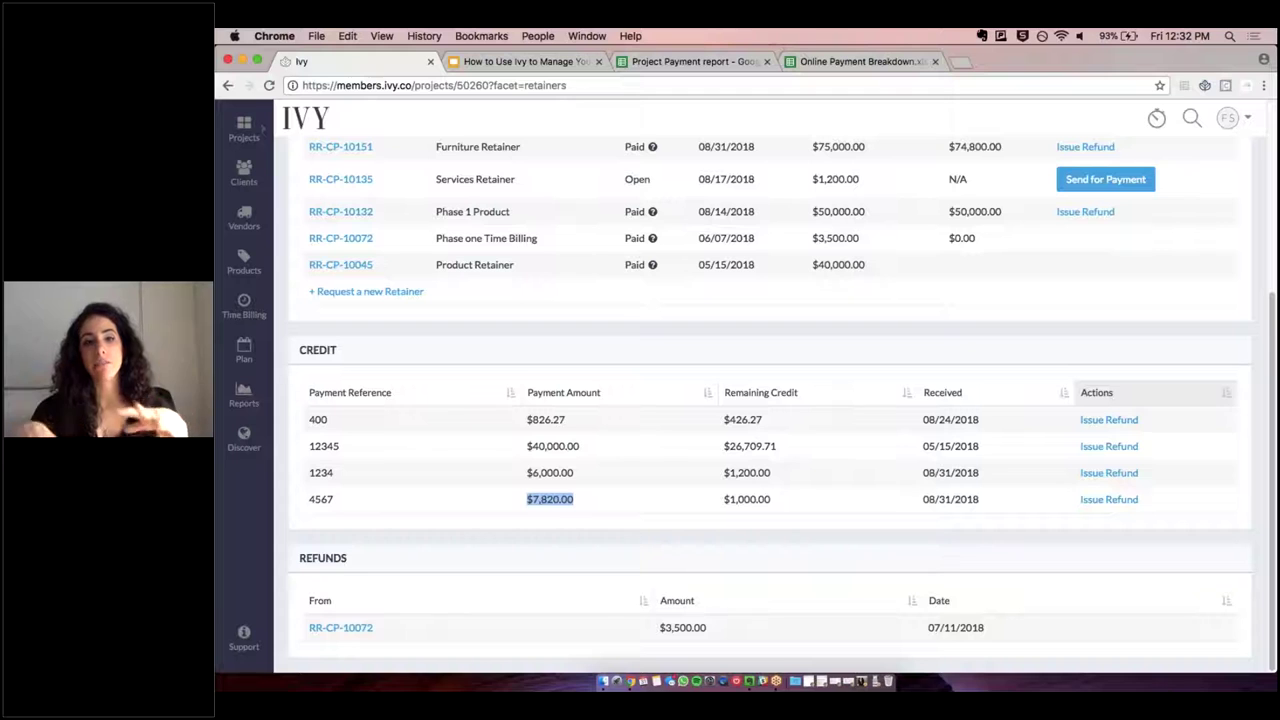
scroll(1150, 400, "up", 5)
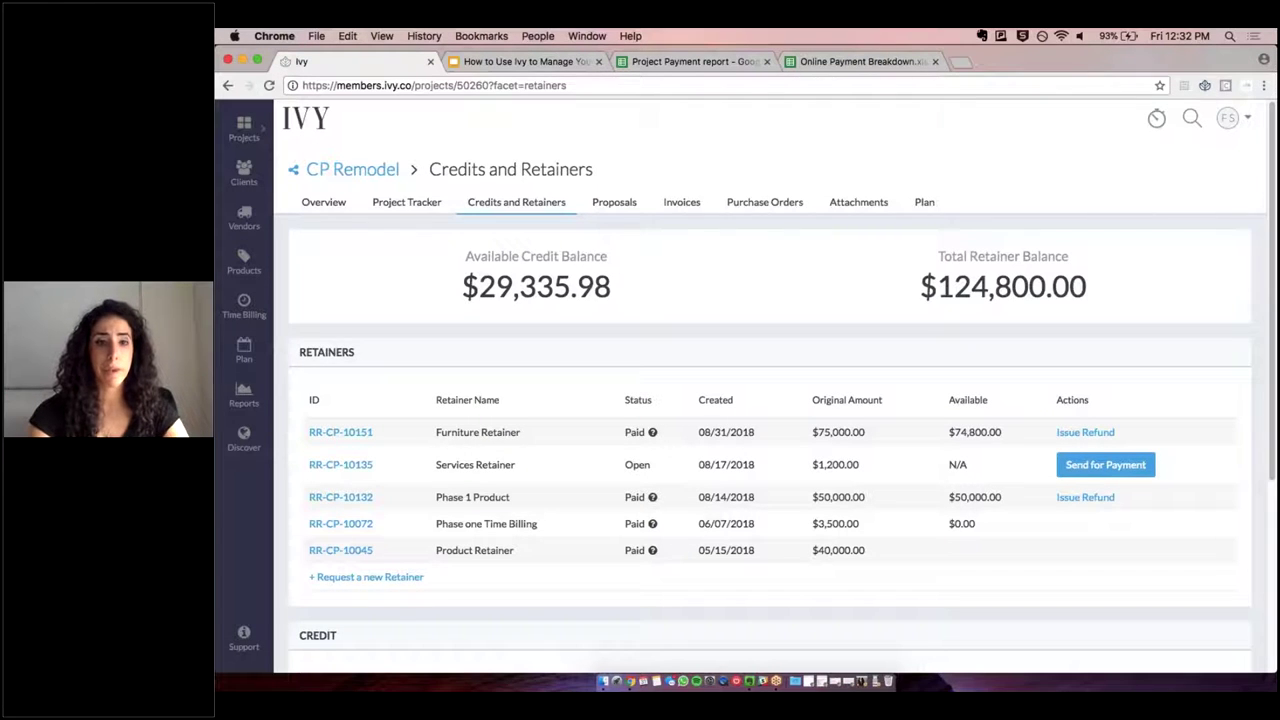
- Open the CP Remodel project's open $2,726.50 invoice, start a new payment and check the note about available retainers or credits
left_click(678, 208)
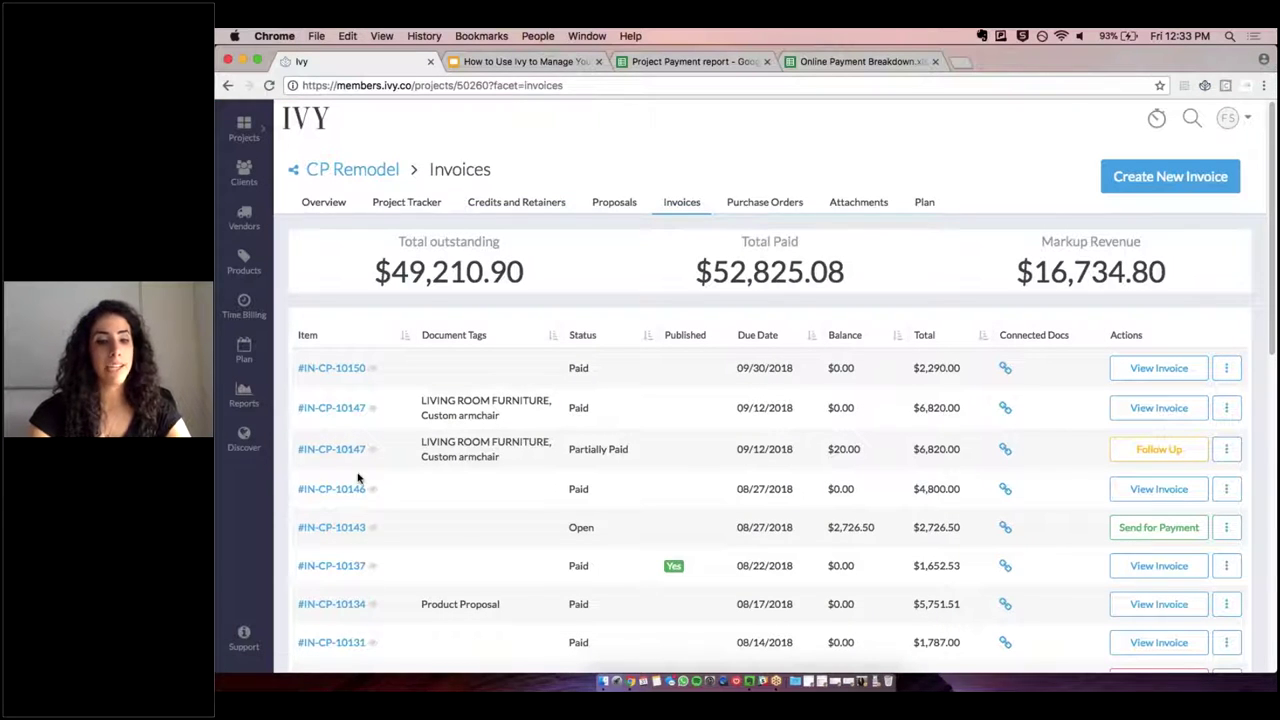
left_click(337, 535)
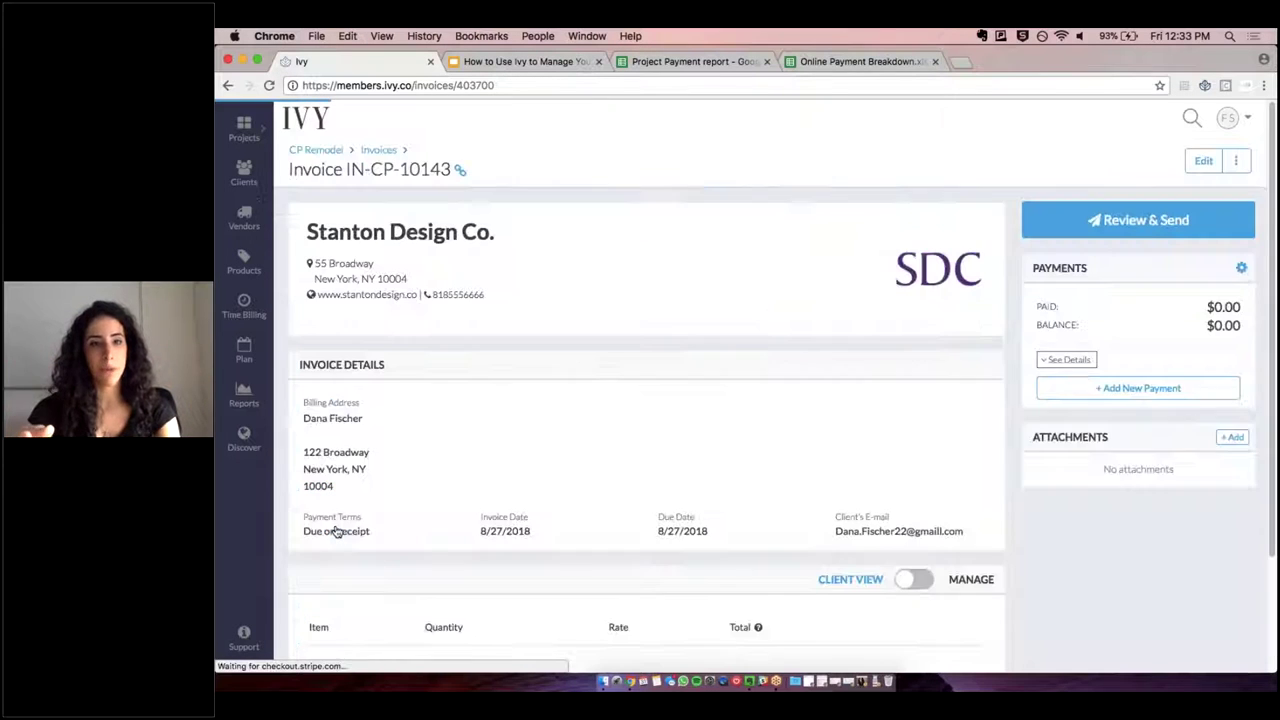
left_click(1140, 391)
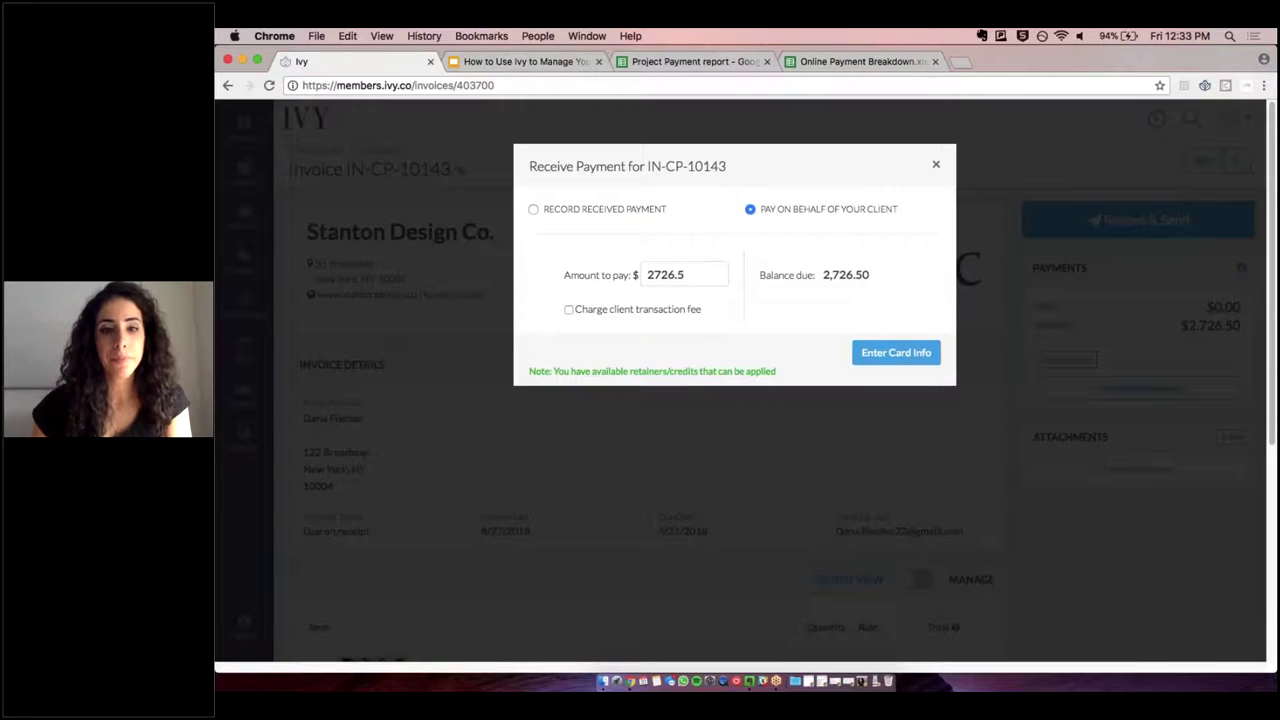
left_click_drag(527, 376, 806, 378)
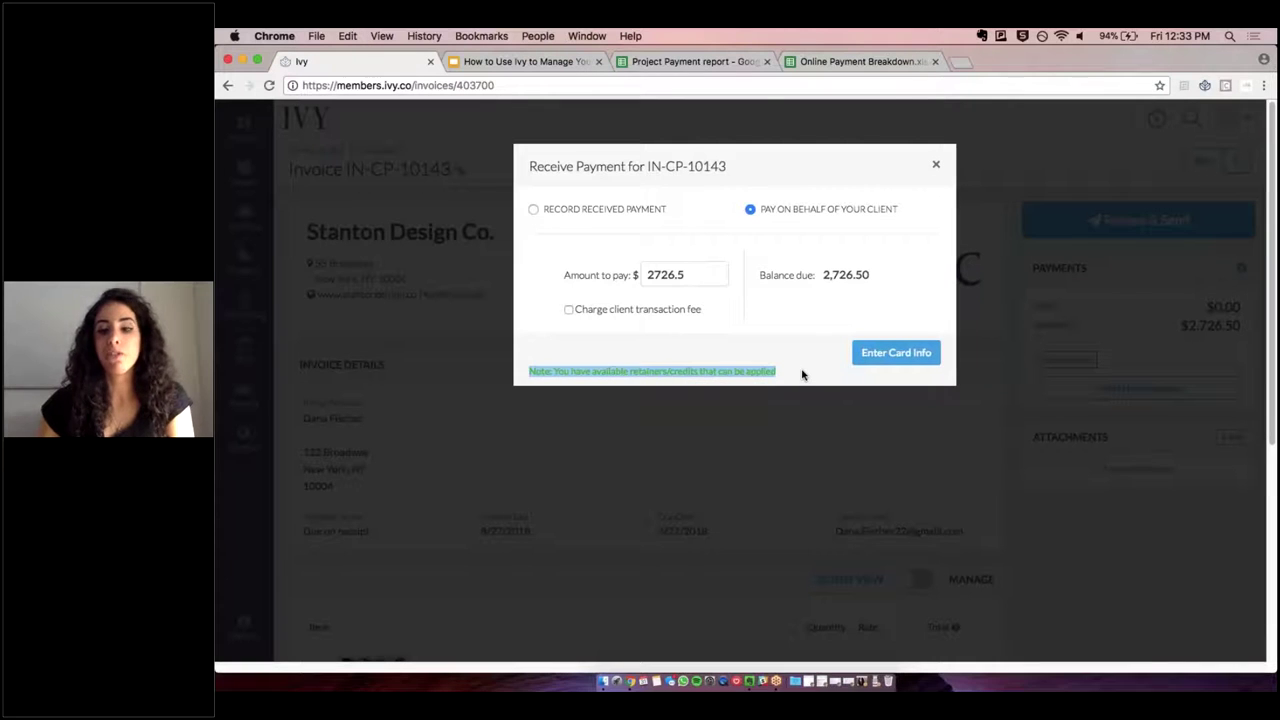
left_click(800, 378)
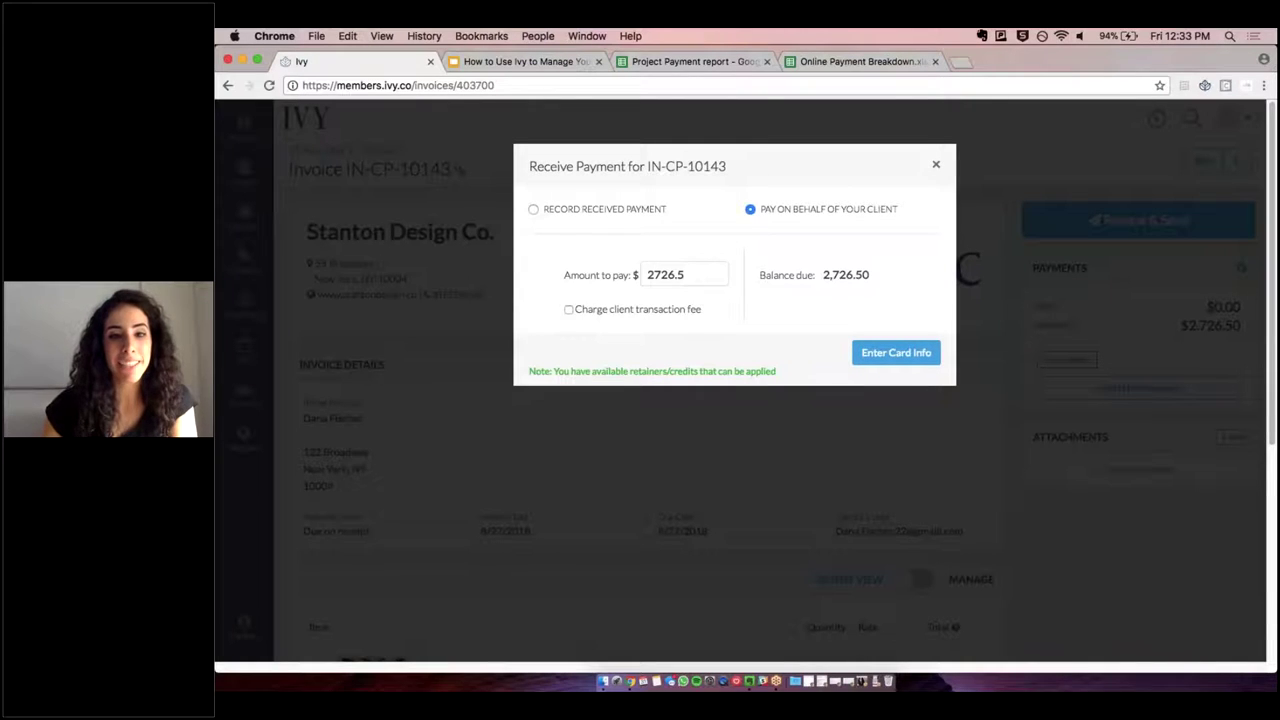
- Record a received payment on the invoice by applying 2726.5 of project credit dated 08/31/2018
left_click(558, 212)
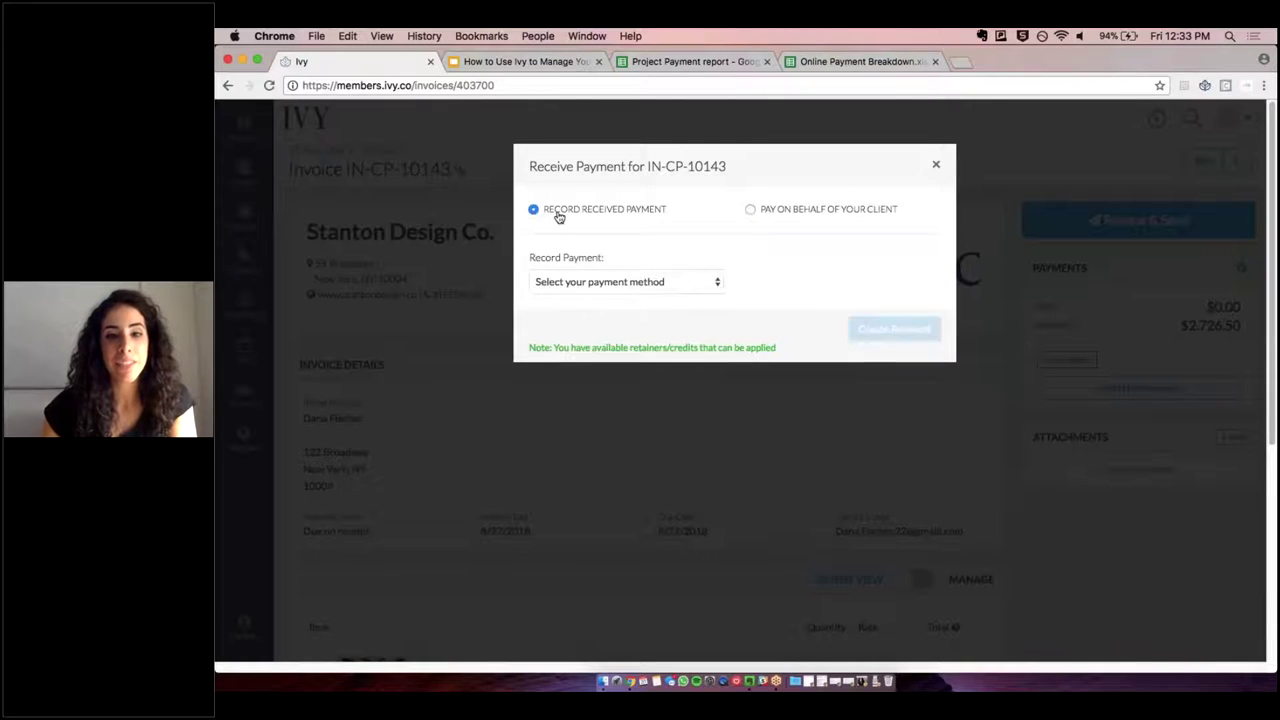
left_click(605, 288)
left_click(504, 285)
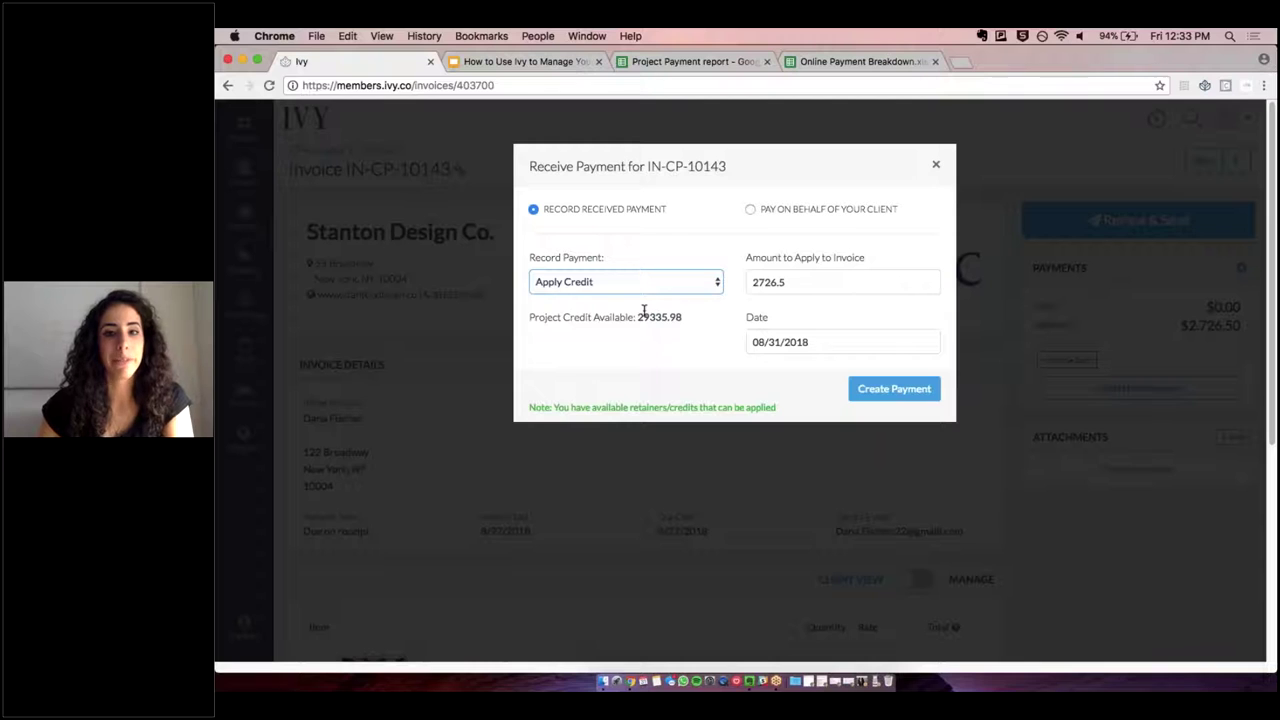
key("Tab")
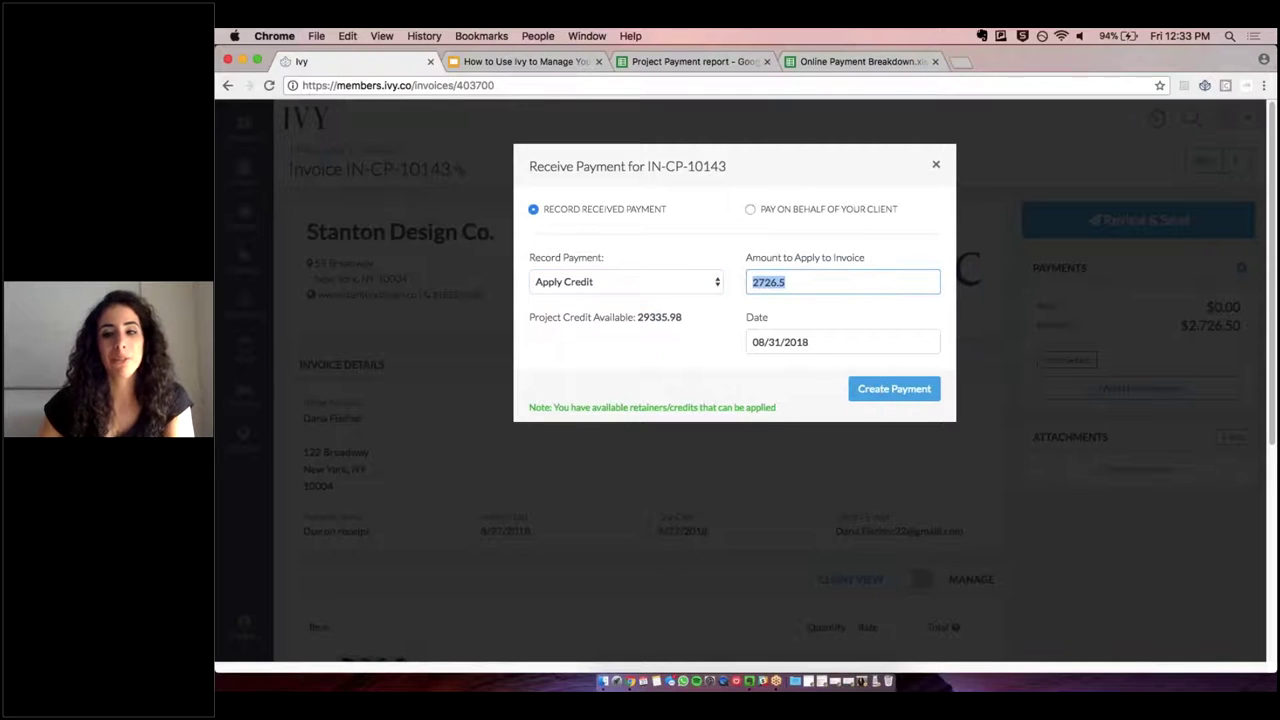
left_click(894, 396)
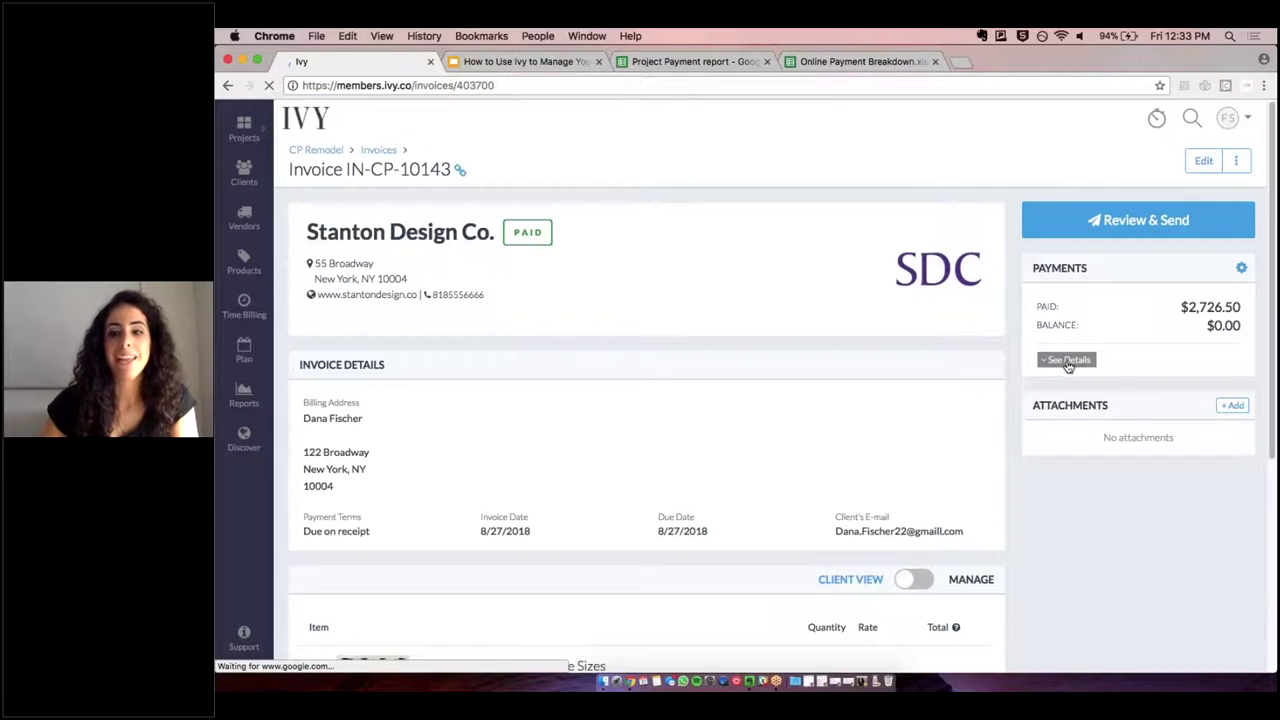
- Show the invoice's payment details and examine each applied credit's original payment reference, original amount and amount applied
left_click(1066, 360)
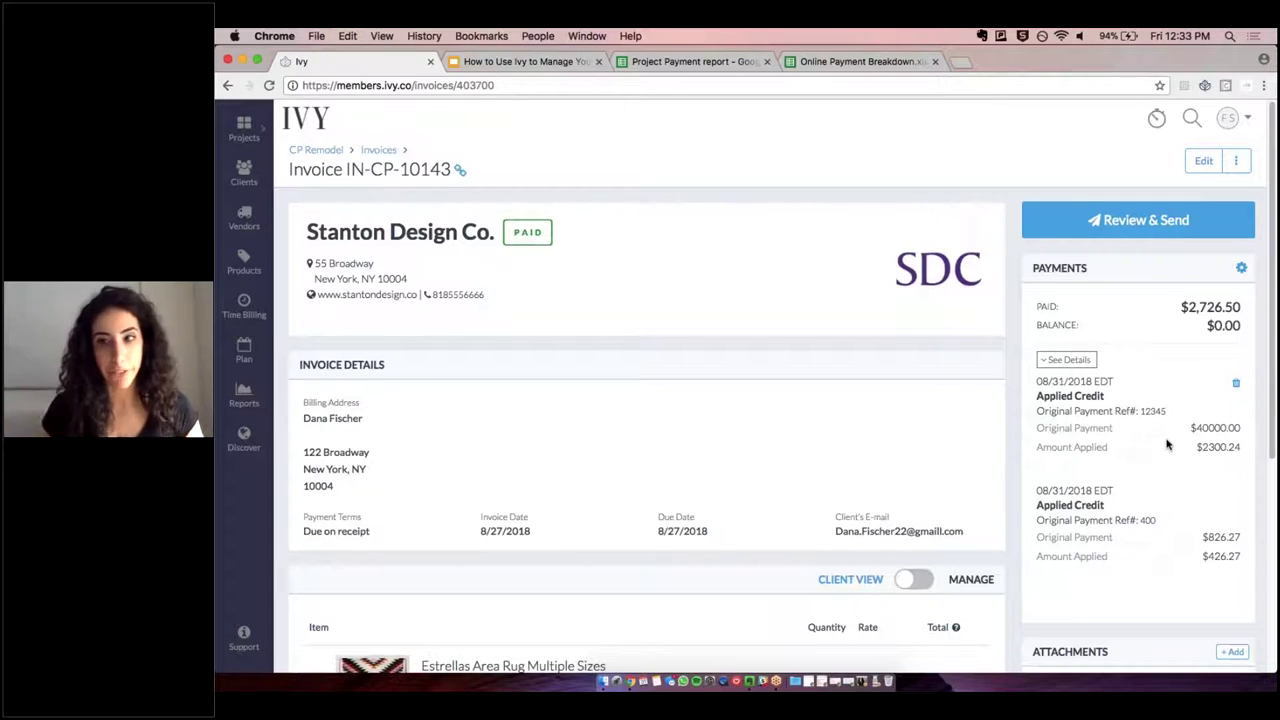
left_click_drag(1189, 429, 1248, 429)
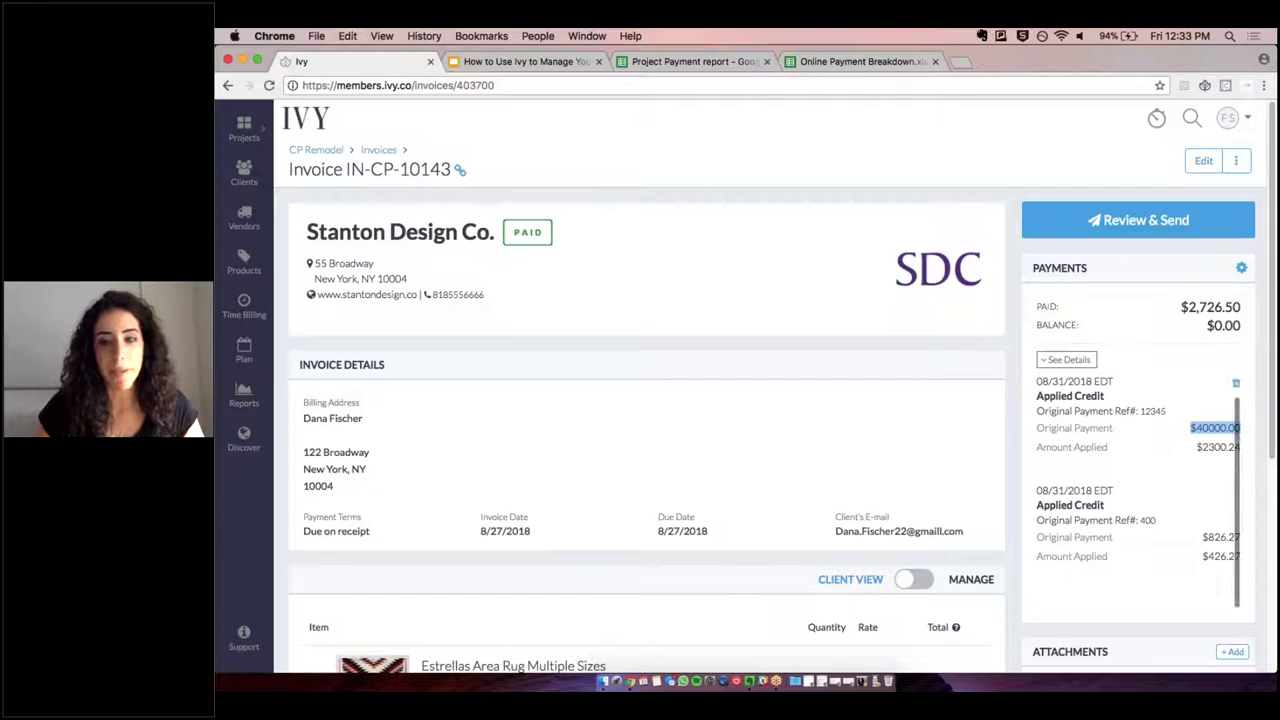
scroll(1139, 491, "up", 1)
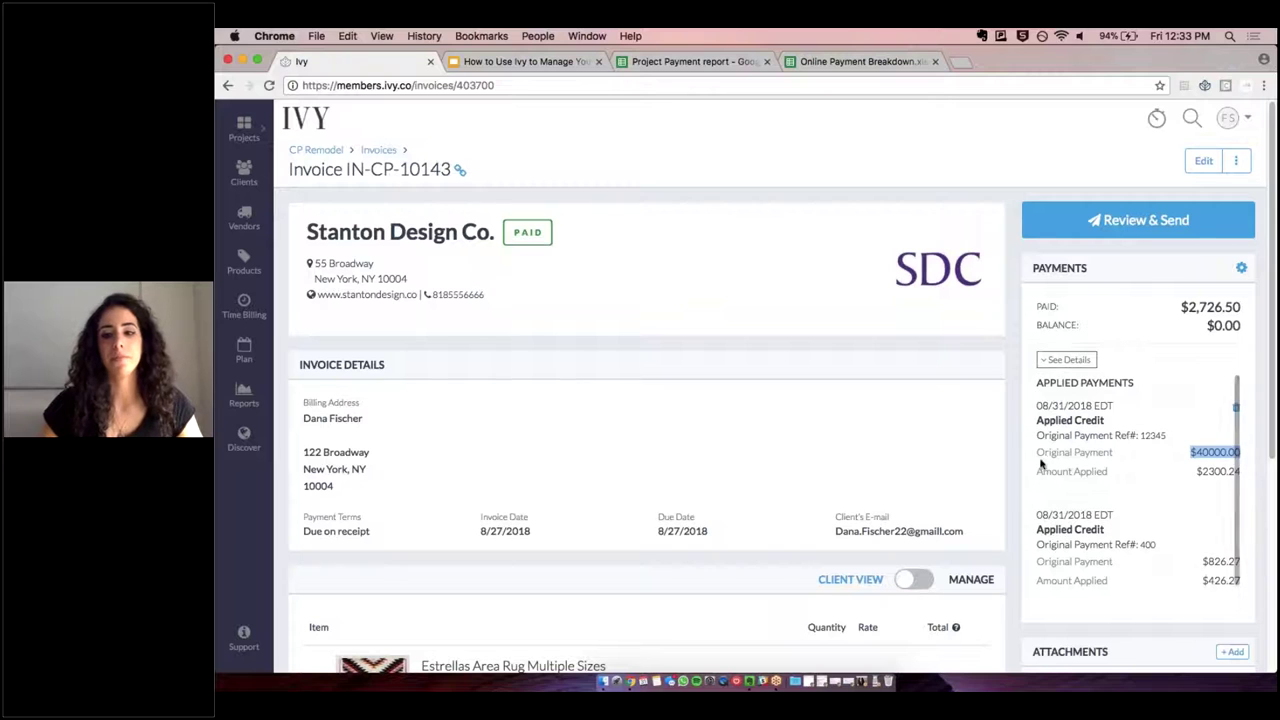
left_click_drag(1157, 545, 1096, 544)
left_click(1097, 541)
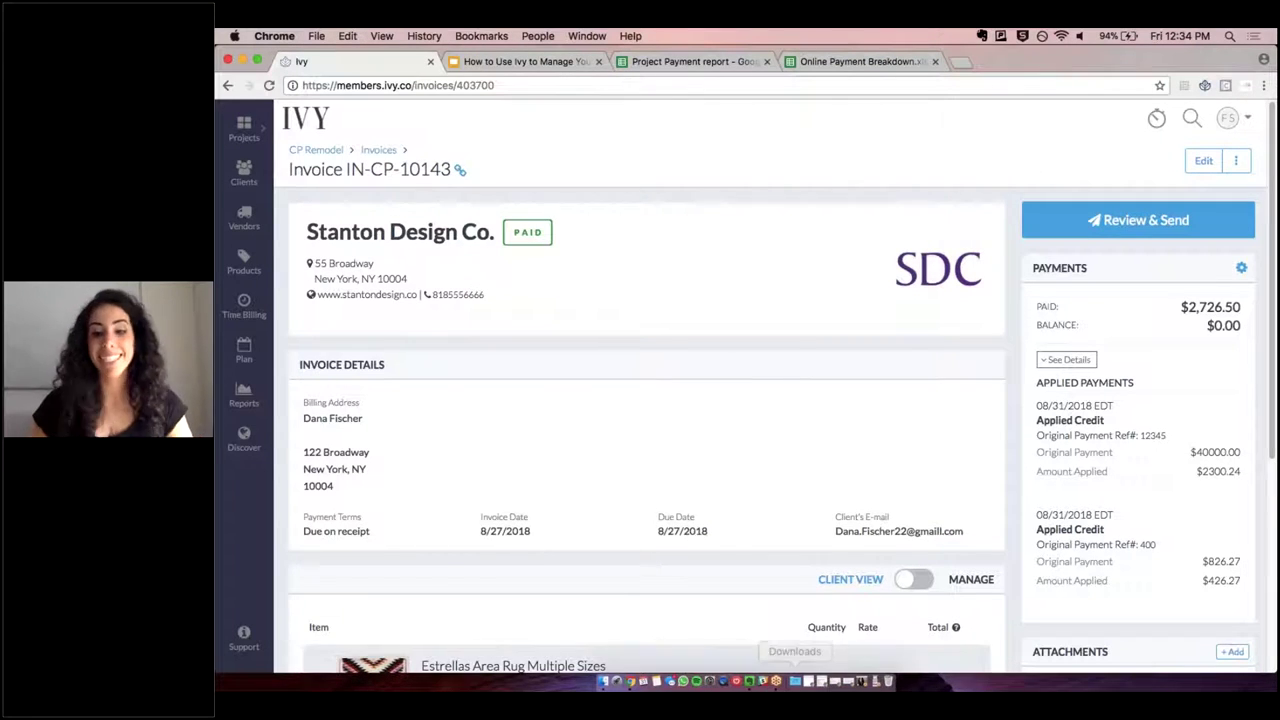
left_click(776, 683)
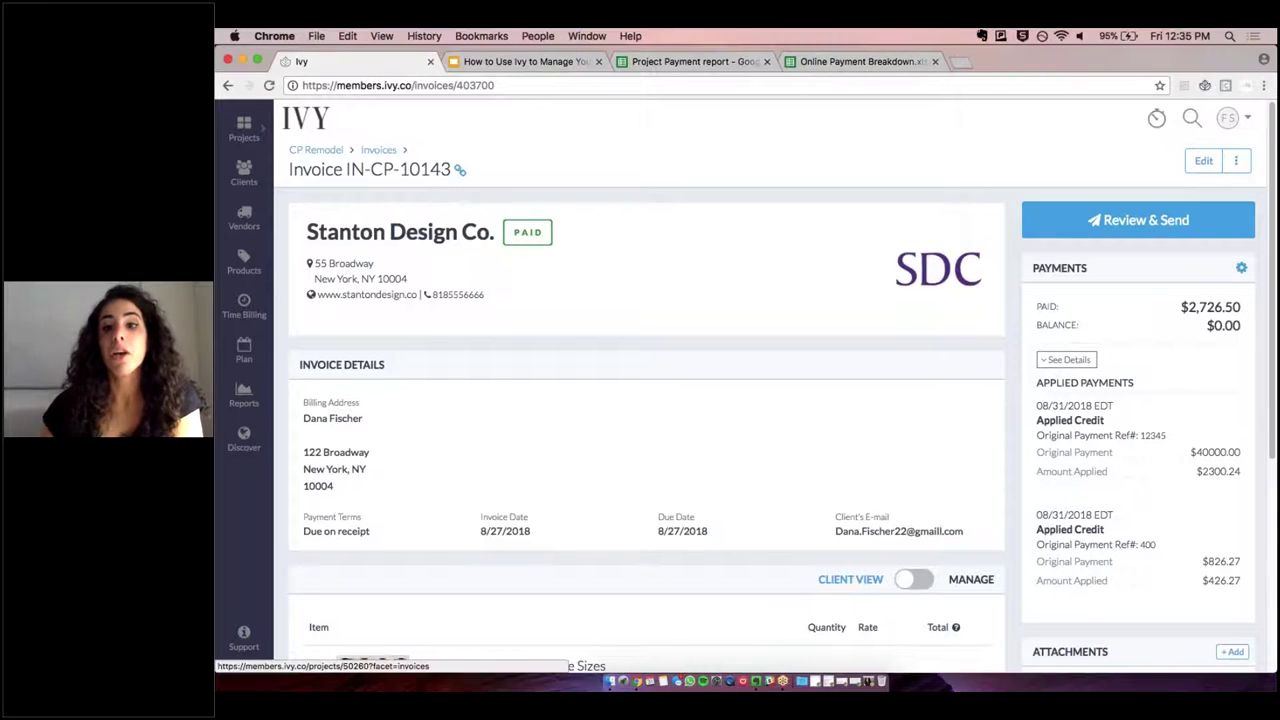
- Open the CP Remodel project's partially invoiced $7,903.50 proposal from its proposals list
left_click(318, 154)
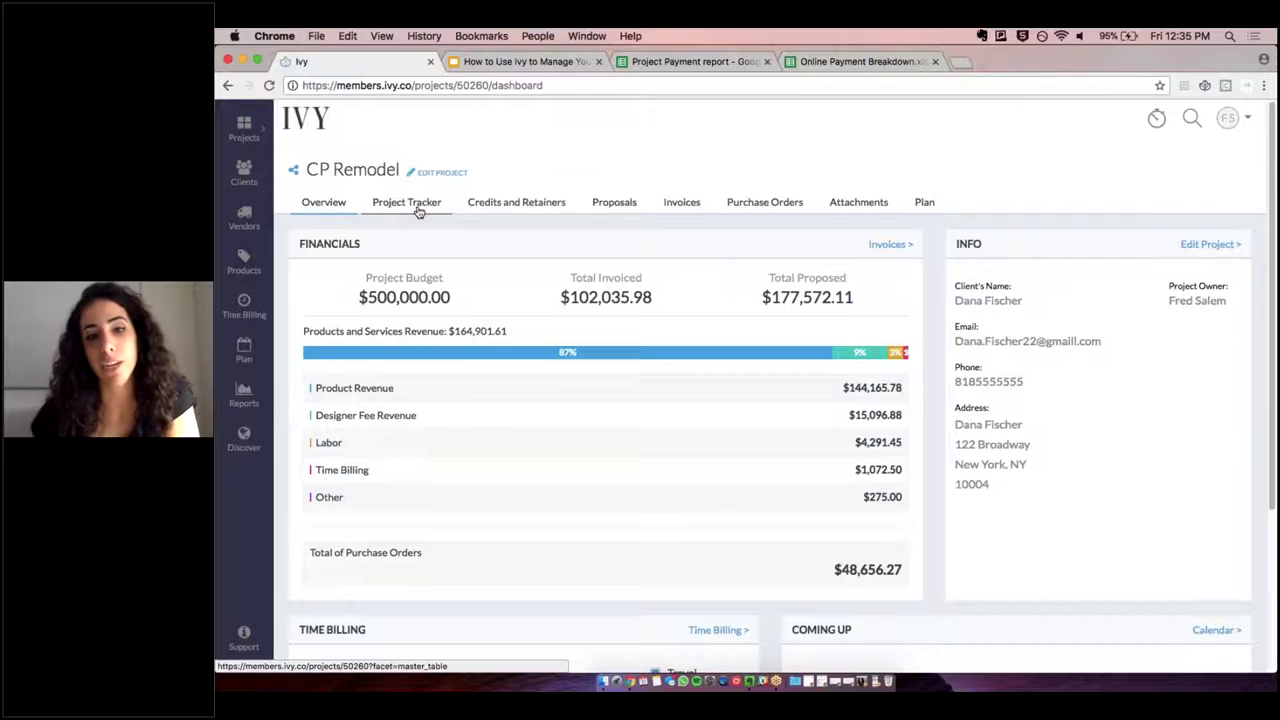
left_click(630, 203)
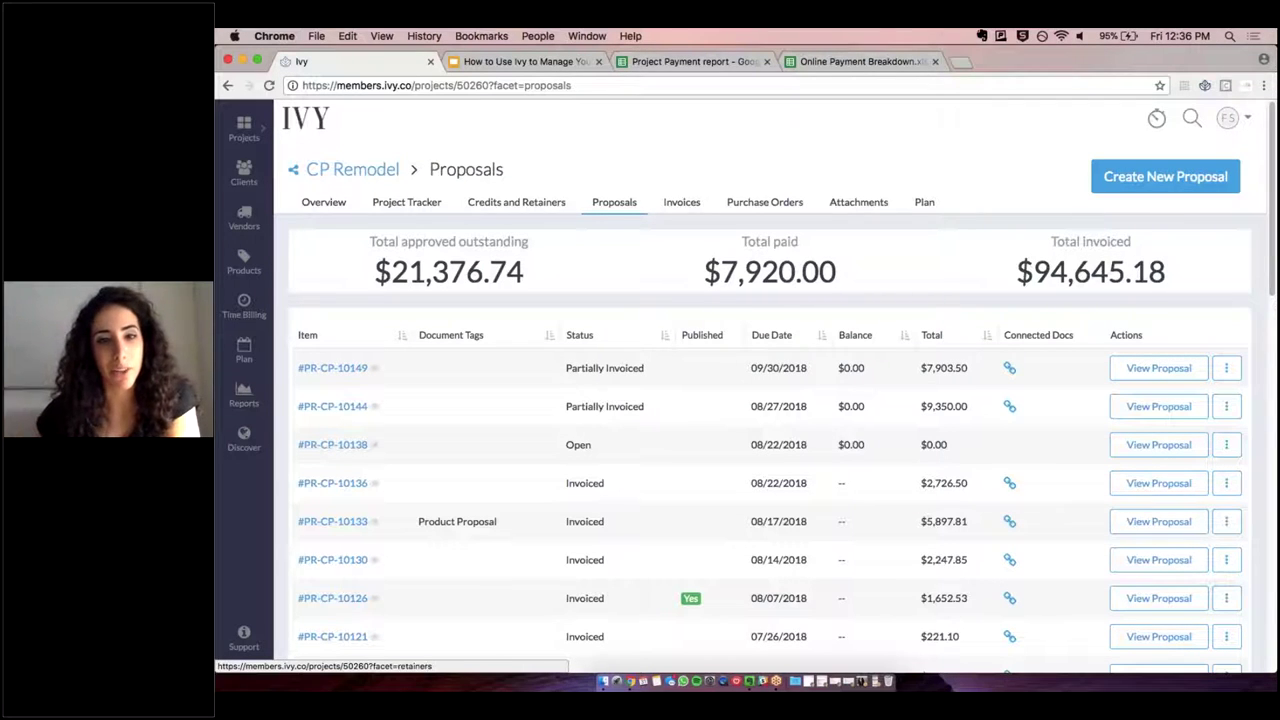
left_click(341, 370)
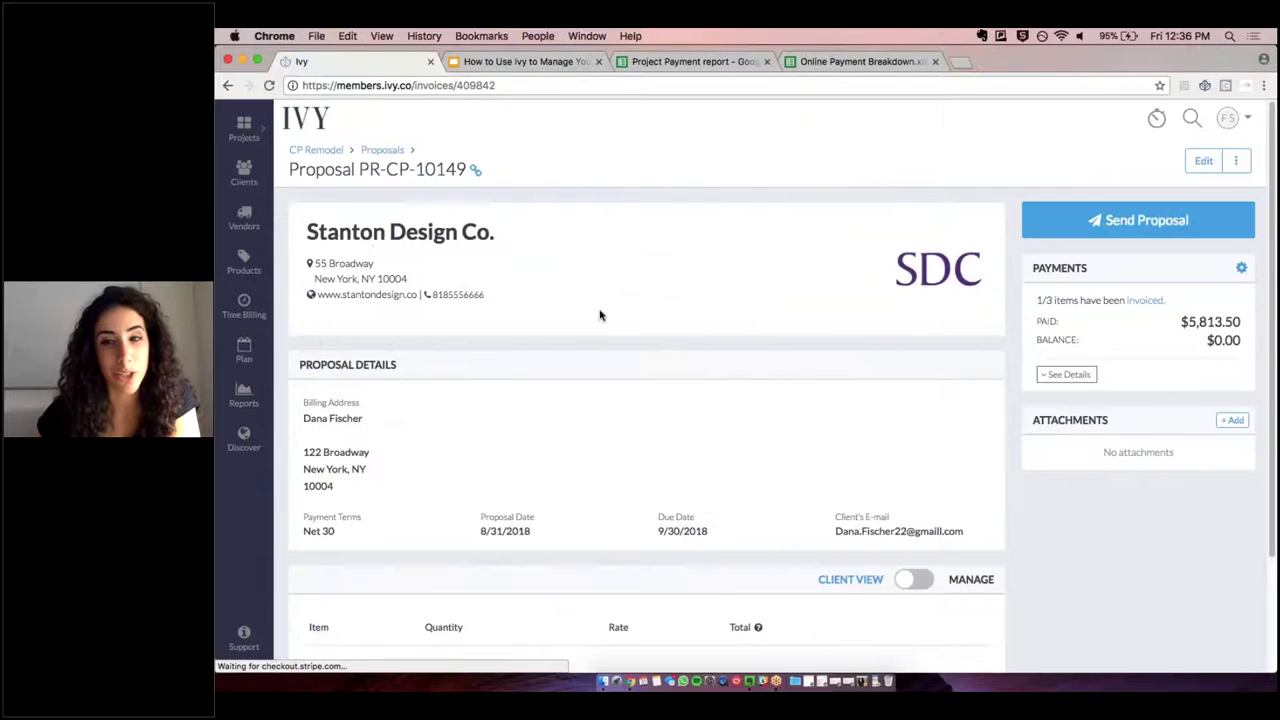
- Show the proposal's payment details and examine the check's total payment, amount applied and the connected invoice
left_click(1085, 389)
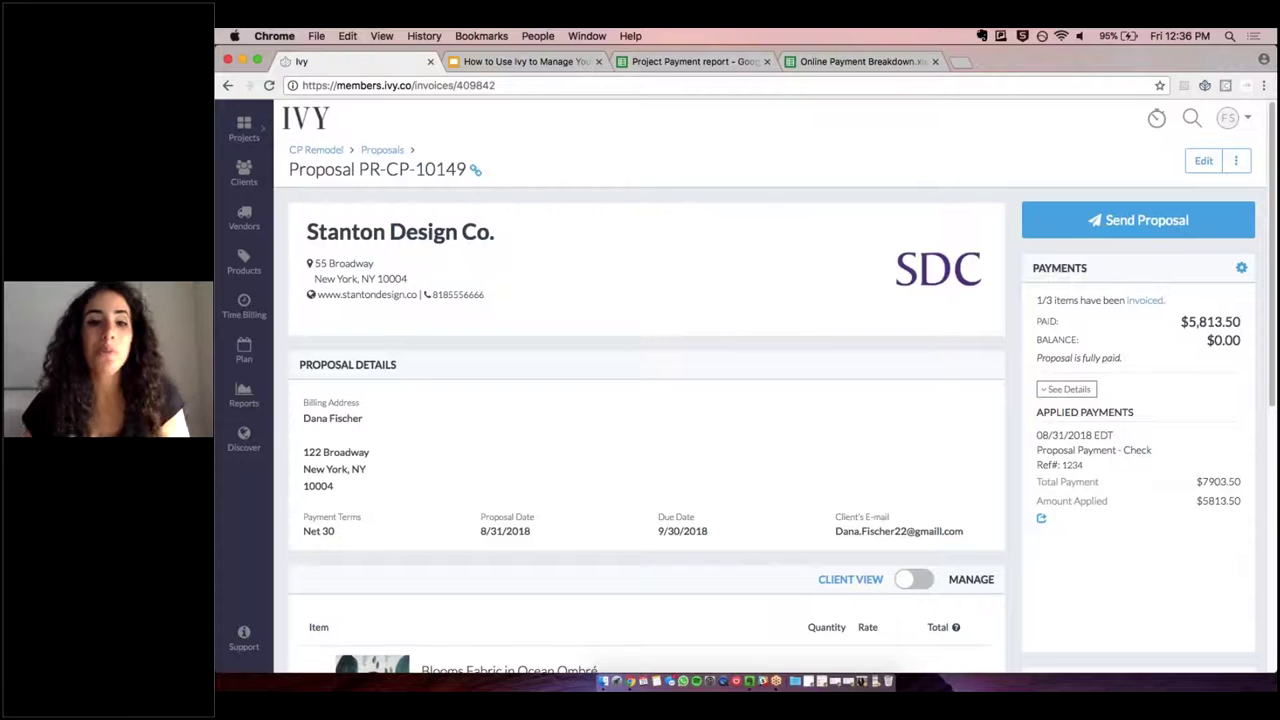
mouse_move(1044, 480)
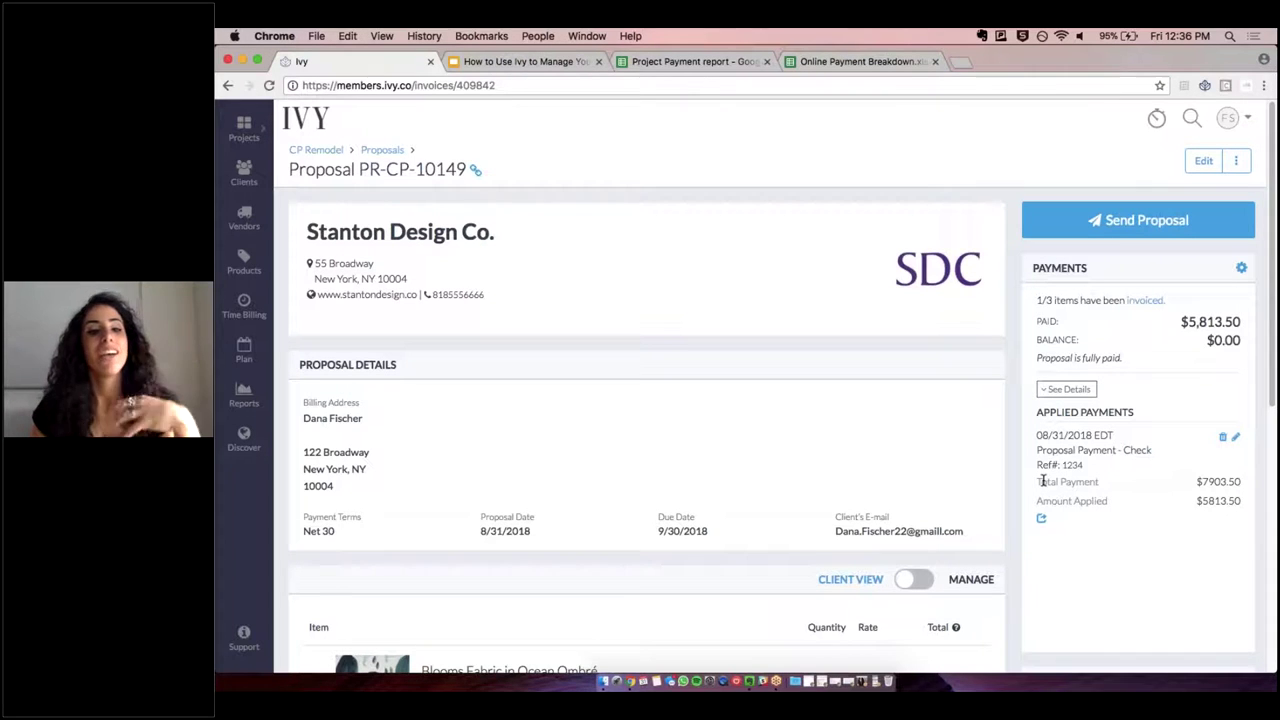
left_click_drag(1044, 480, 1238, 480)
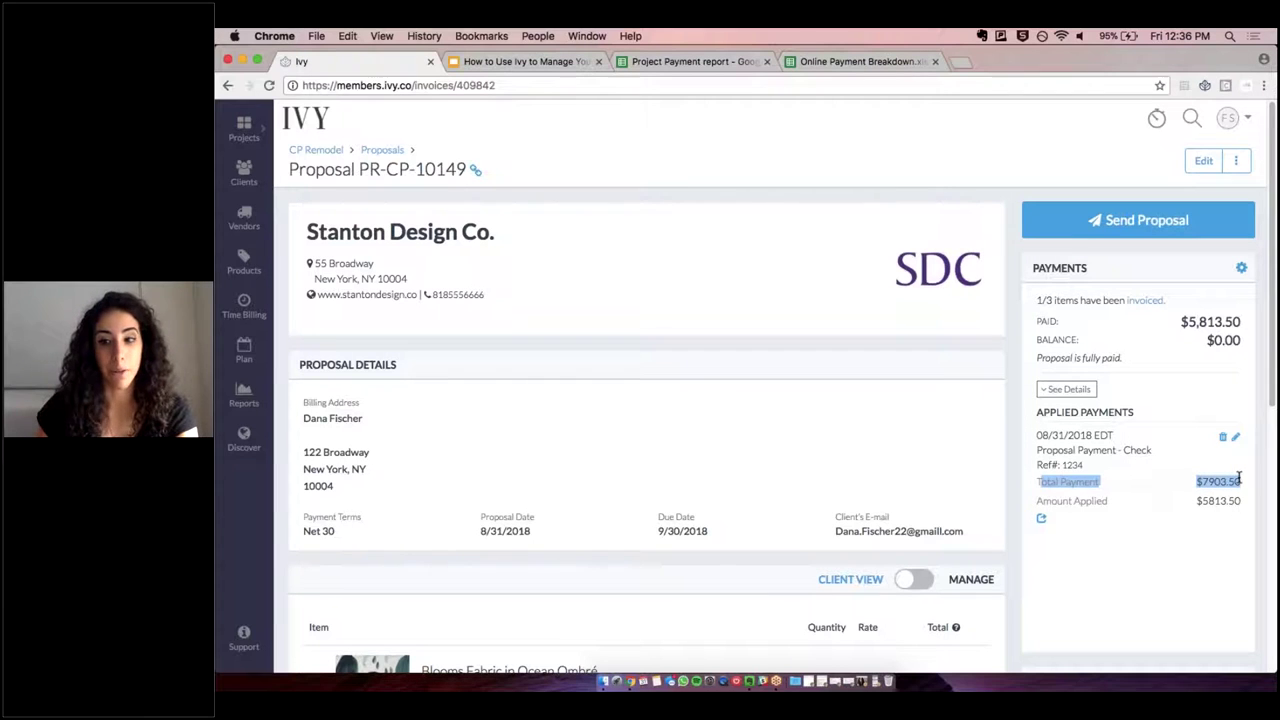
left_click(1238, 481)
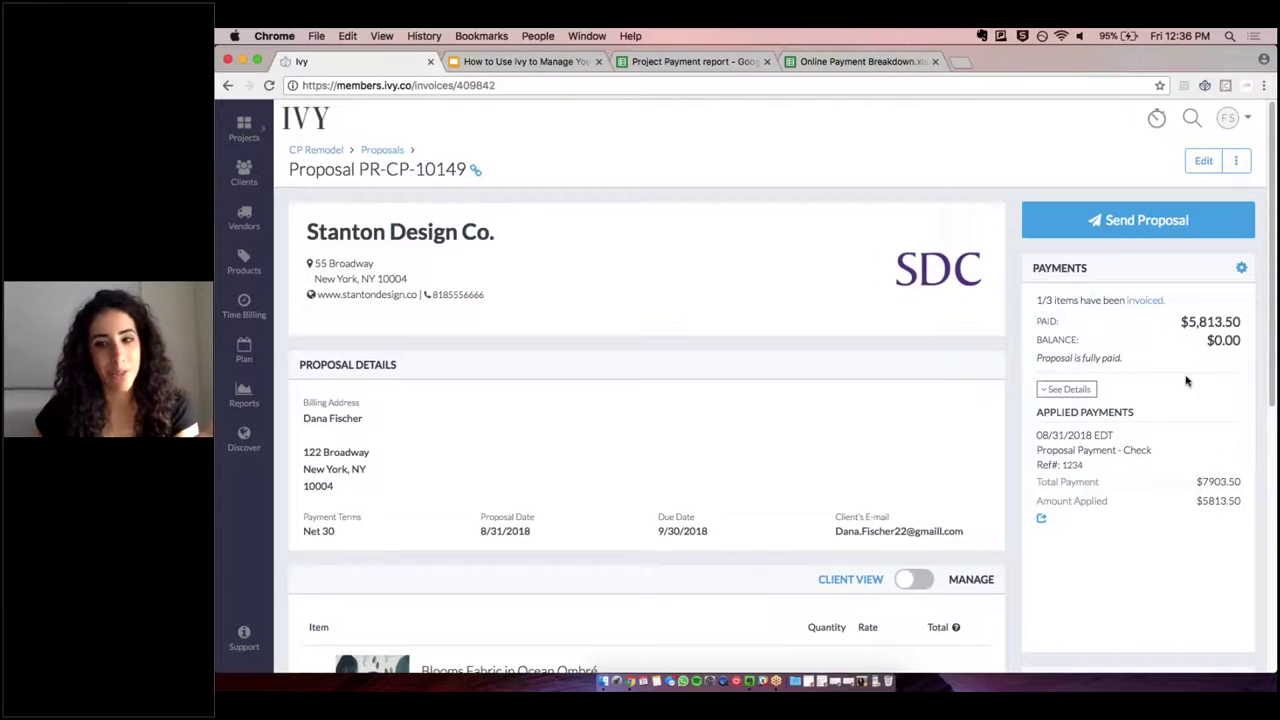
mouse_move(1145, 300)
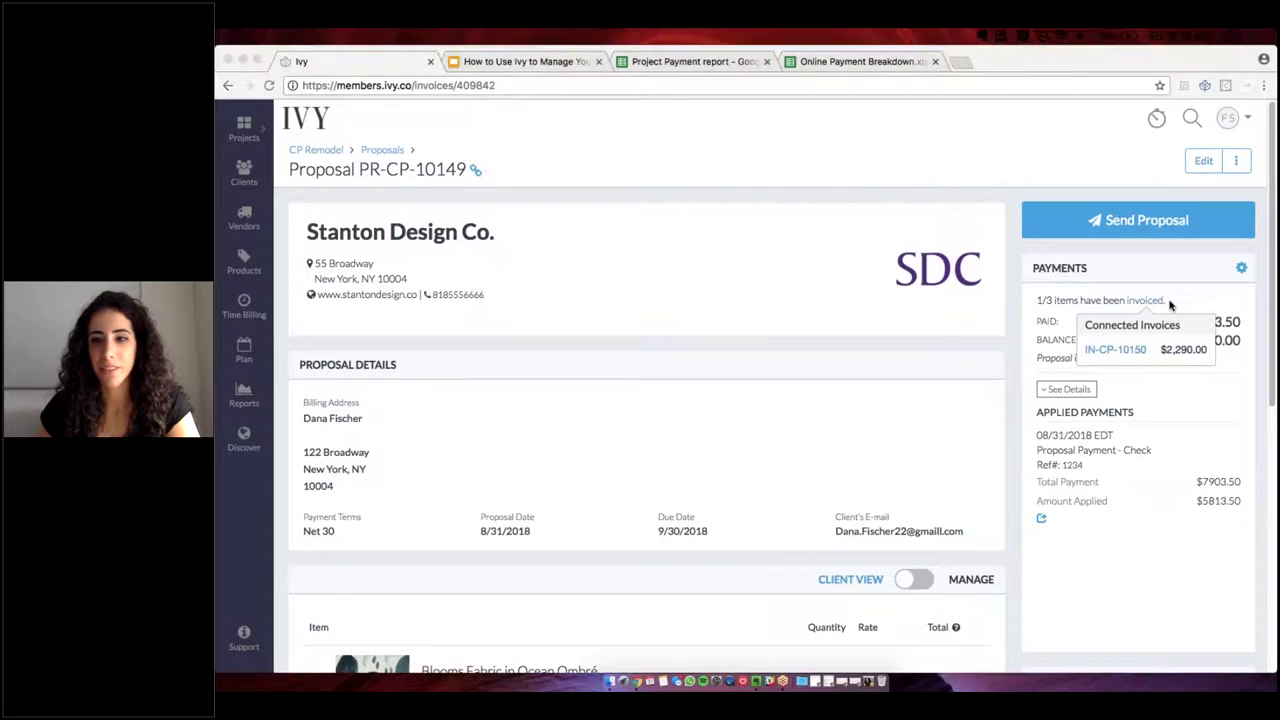
left_click(750, 310)
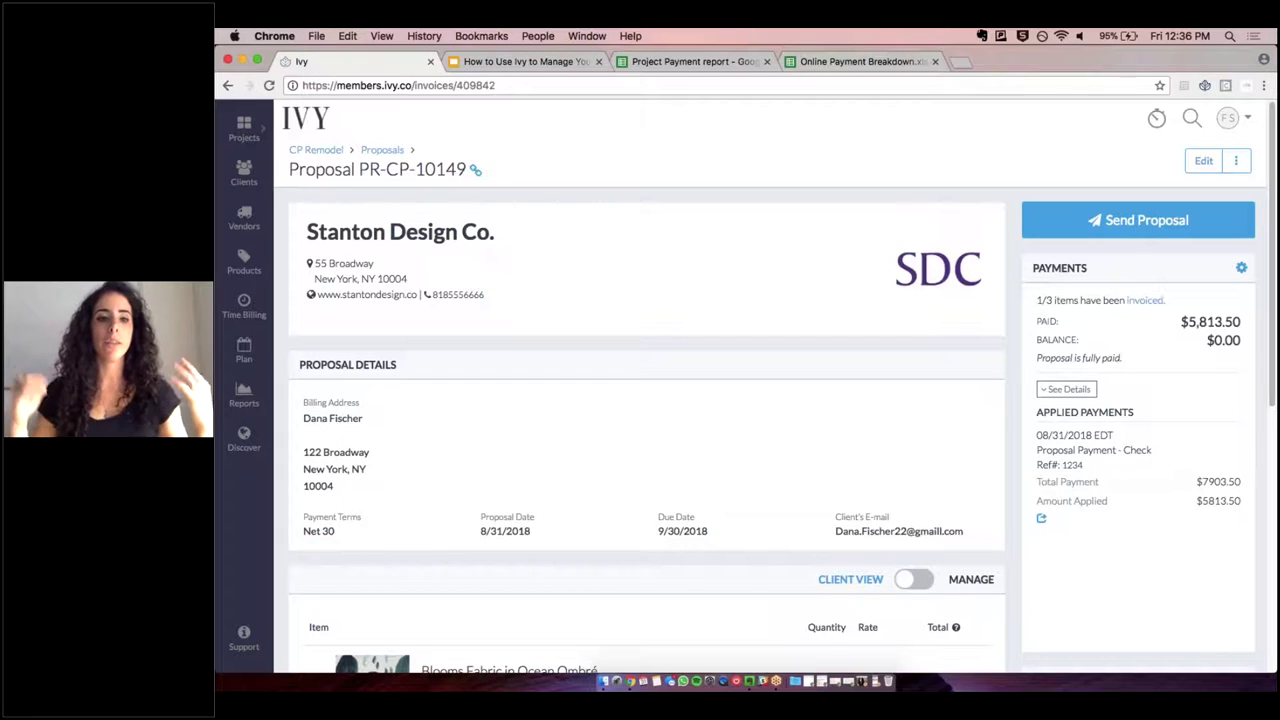
- Return to the project's proposals and open its invoices list to review statuses and balances
left_click(370, 150)
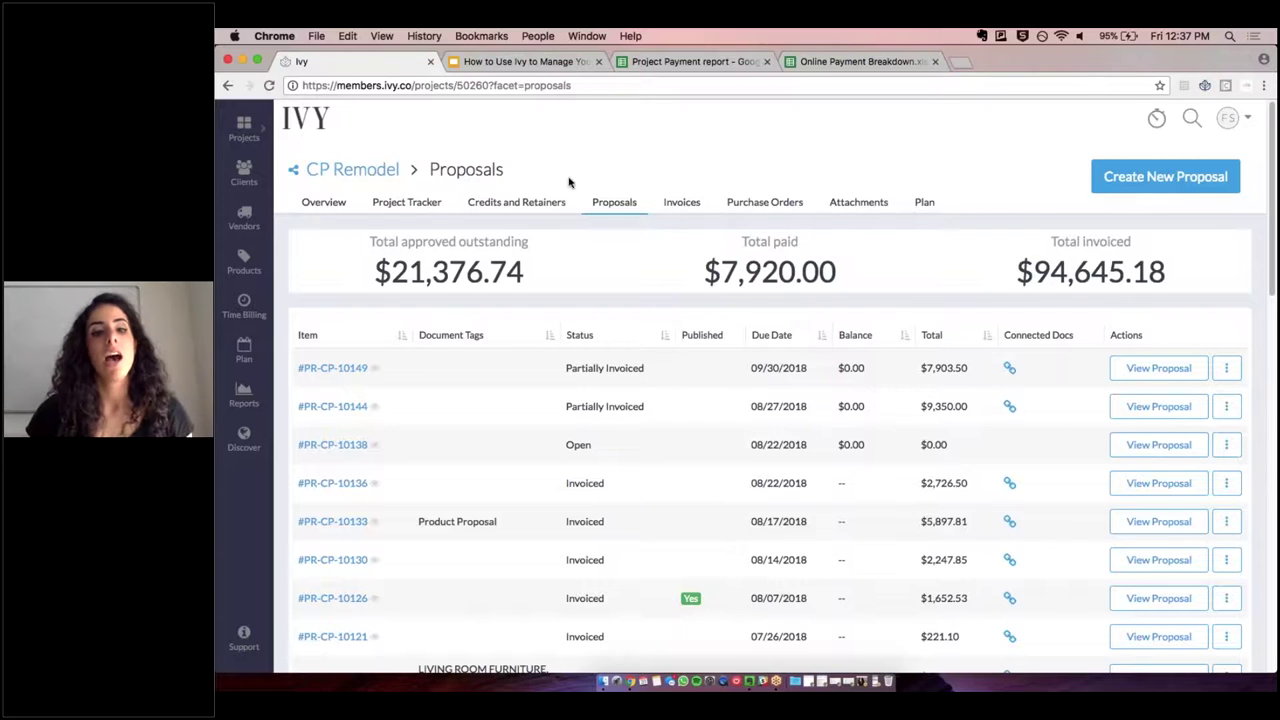
left_click(682, 203)
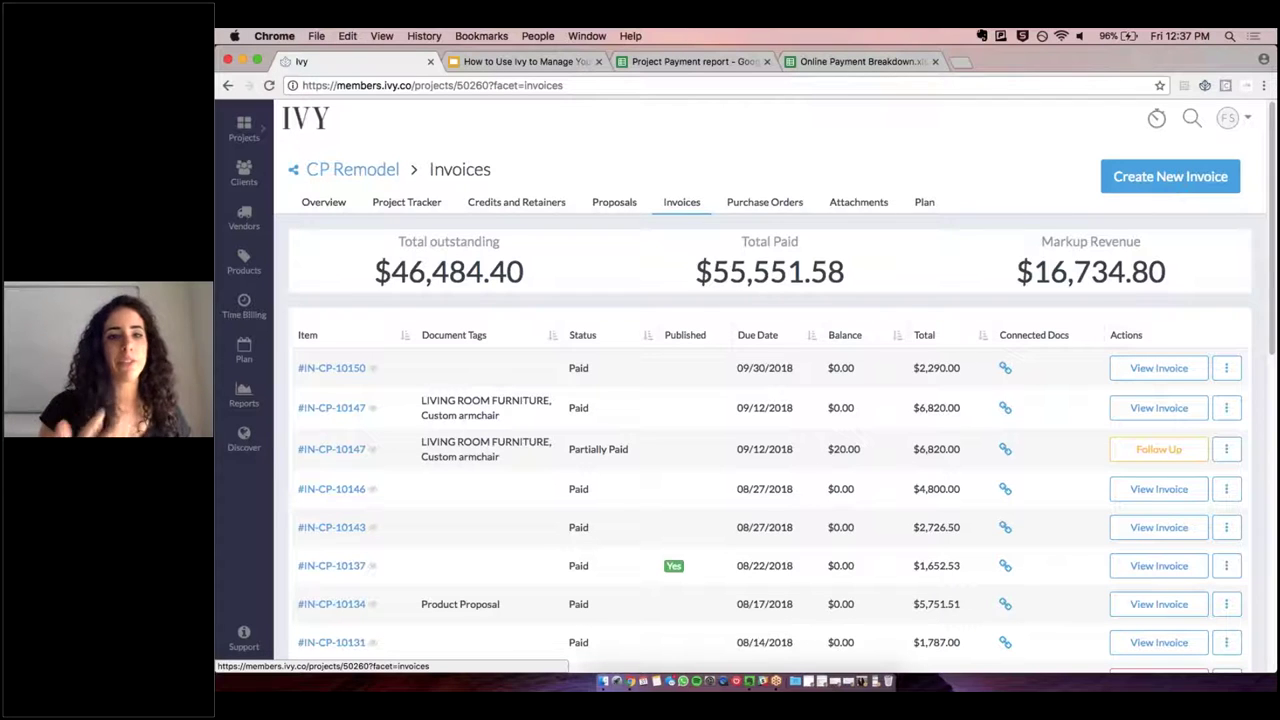
- Open the CP Remodel project's unpaid $221.10 invoice and review its installation and labor items
scroll(770, 400, "down", 3)
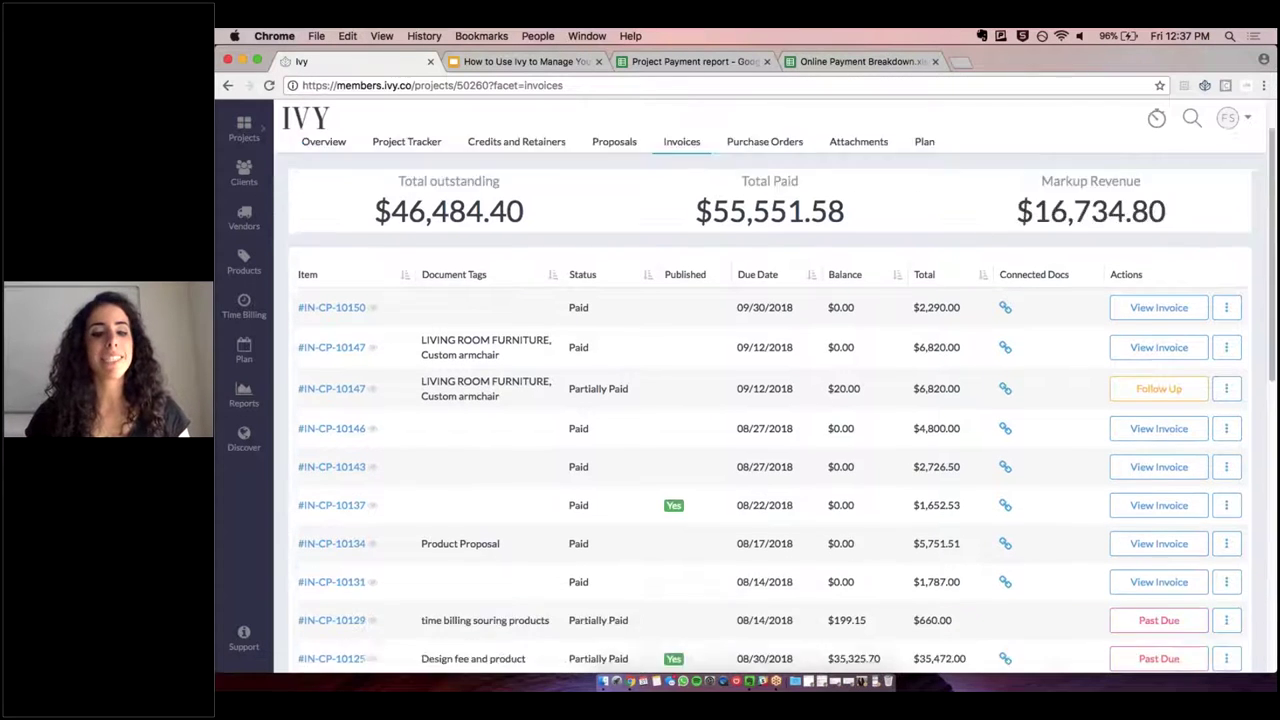
left_click(330, 623)
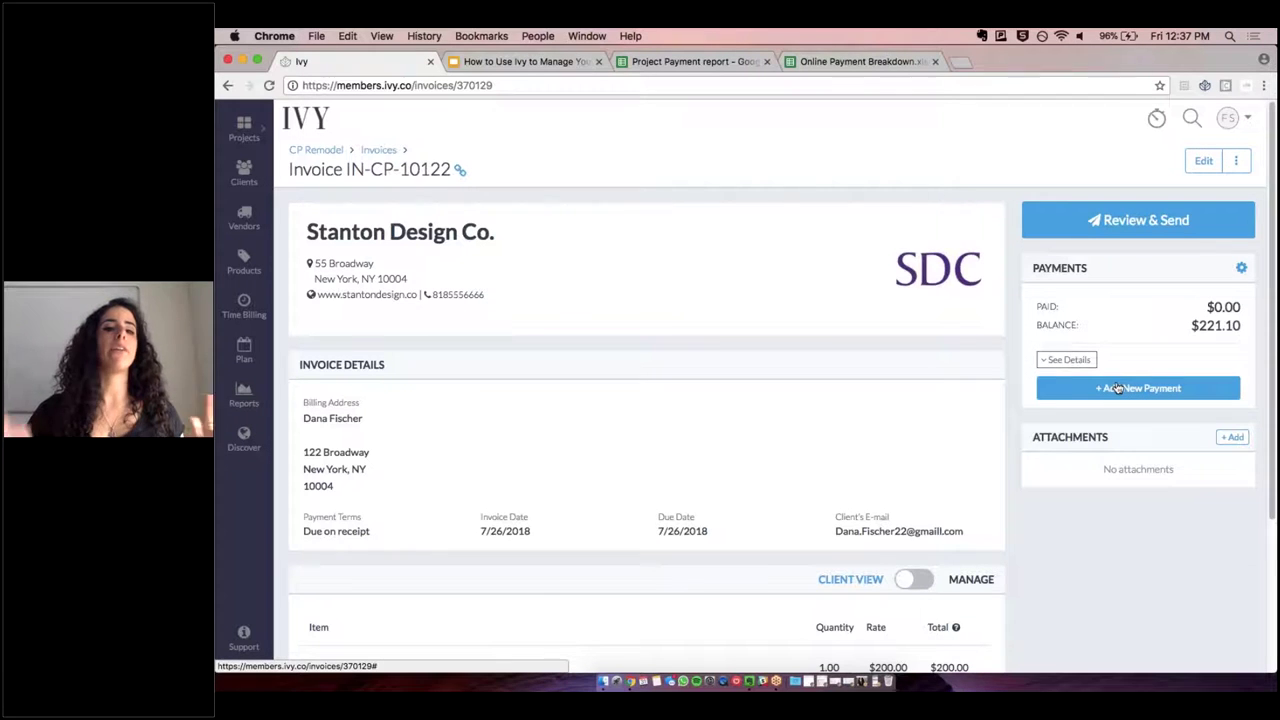
scroll(908, 434, "down", 3)
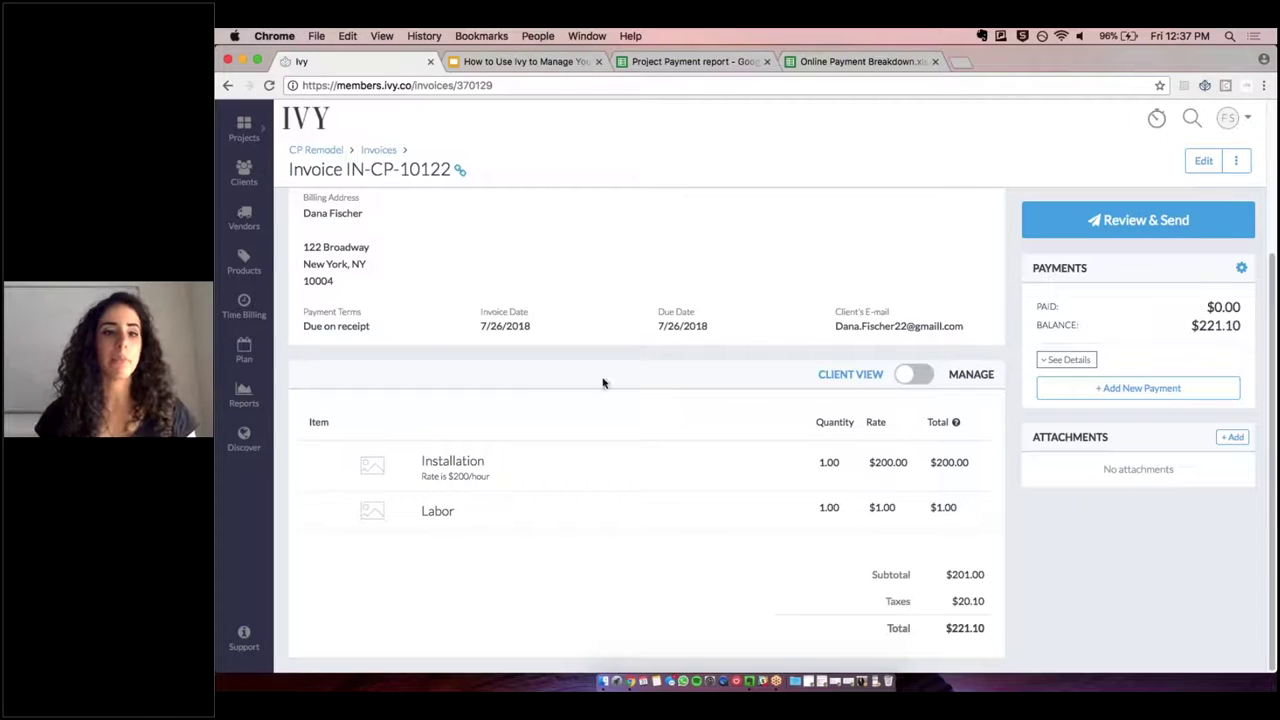
- Record a received payment on the invoice by applying $200 of the available project credit
left_click(1138, 388)
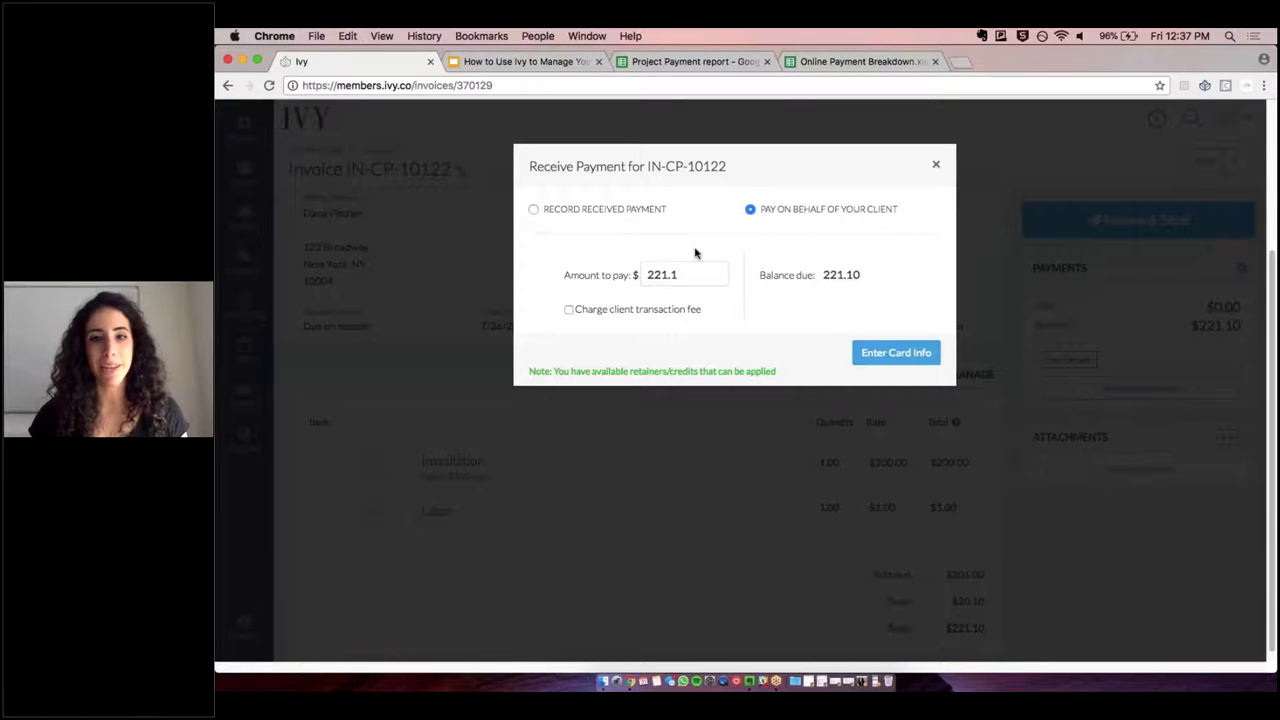
left_click(533, 209)
left_click(588, 281)
left_click(578, 335)
left_click(588, 281)
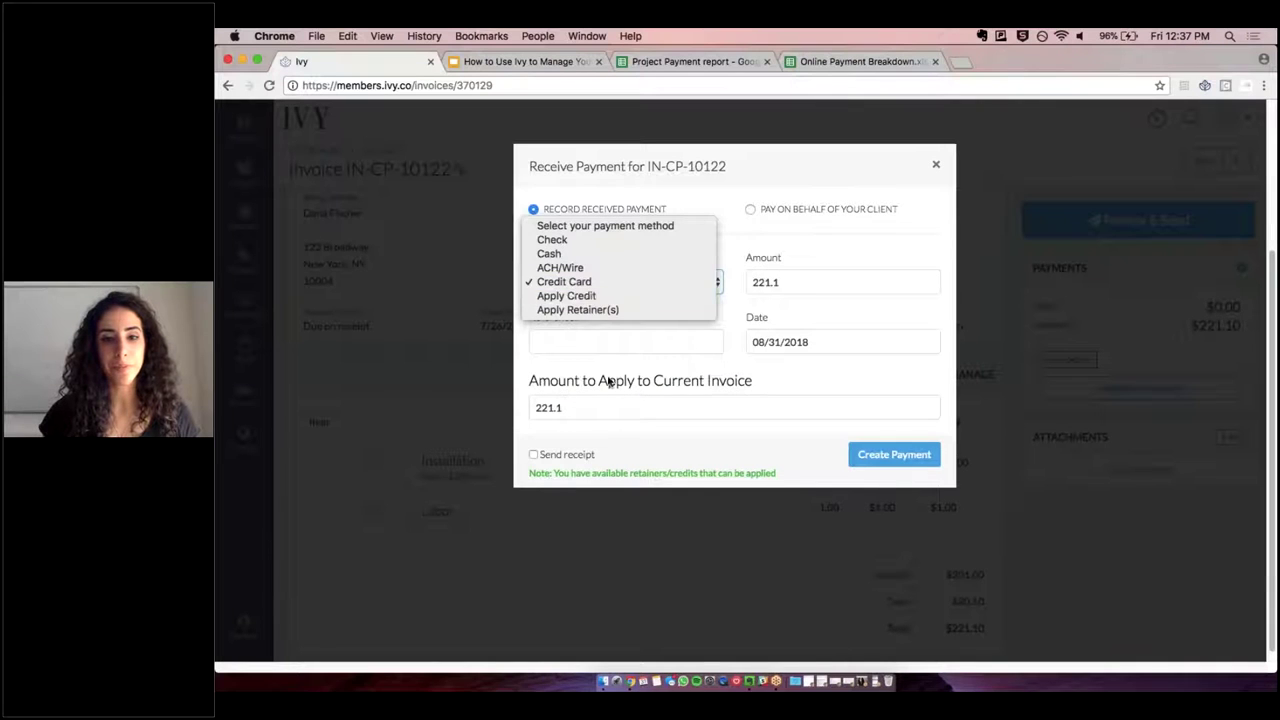
left_click(598, 298)
key("Tab")
type("200")
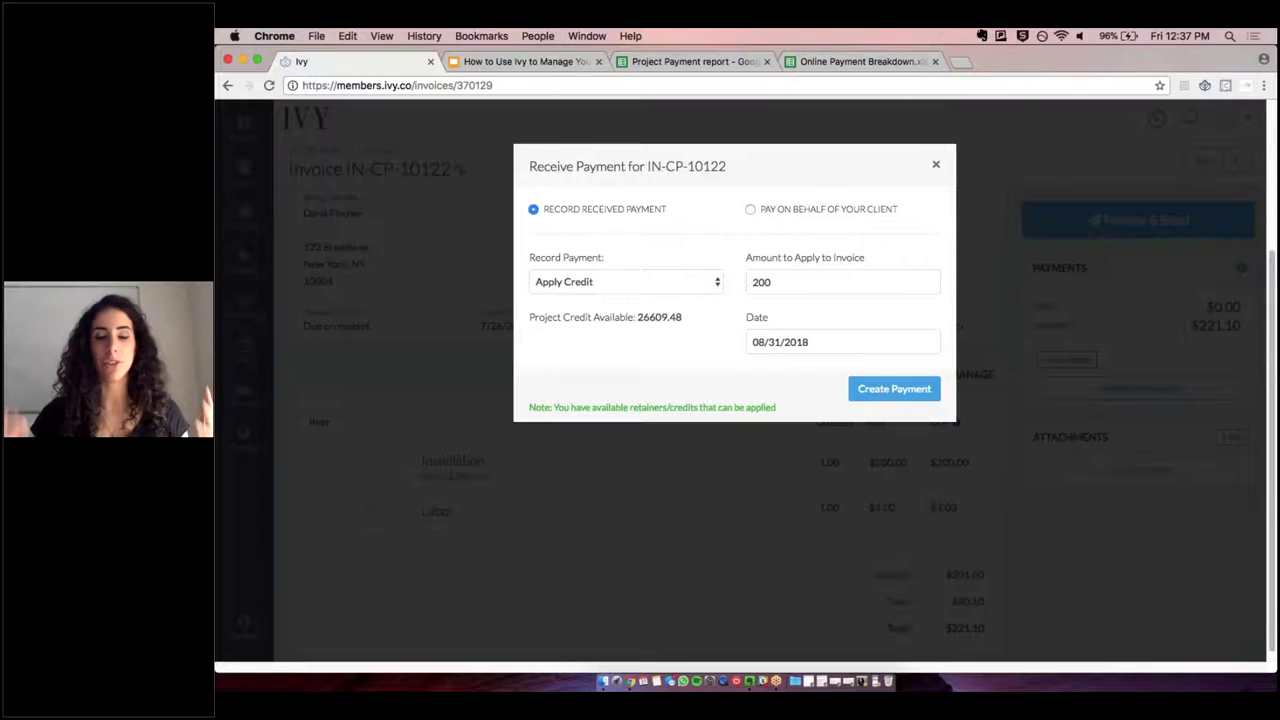
left_click(868, 392)
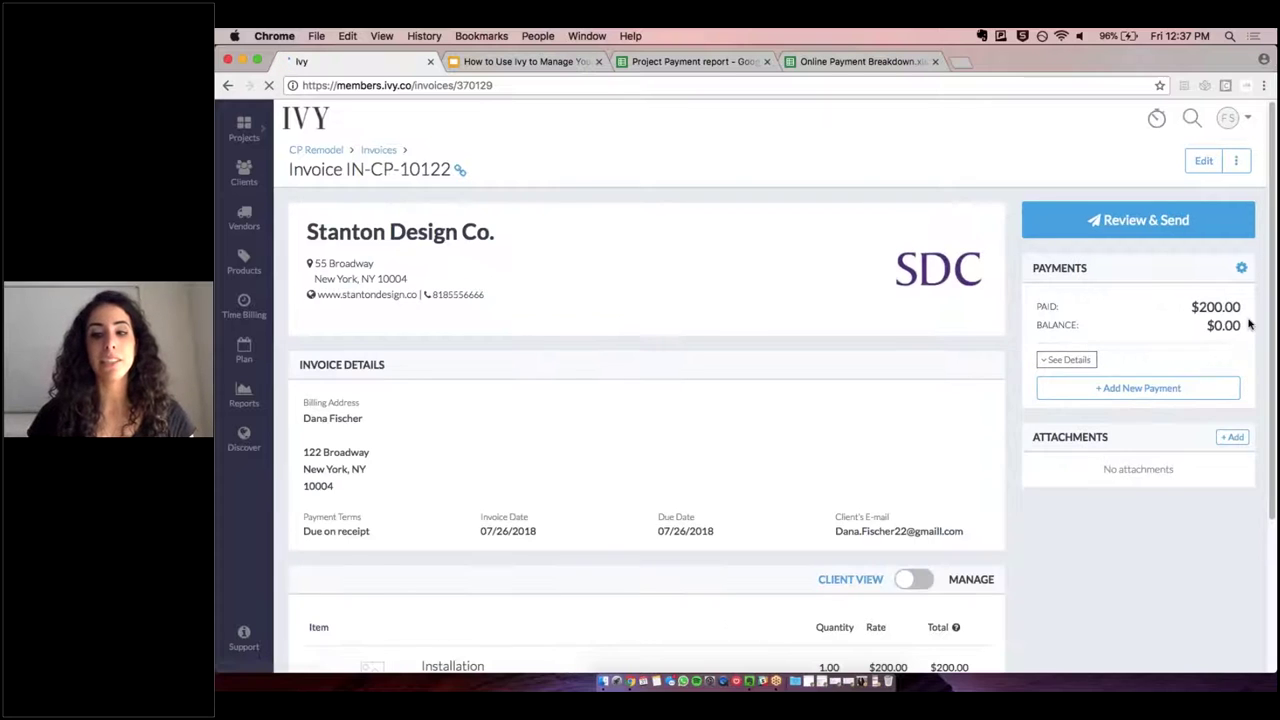
- Show the invoice's payment details and examine the applied credit's original payment reference and amount applied, plus the invoice items
left_click(1072, 362)
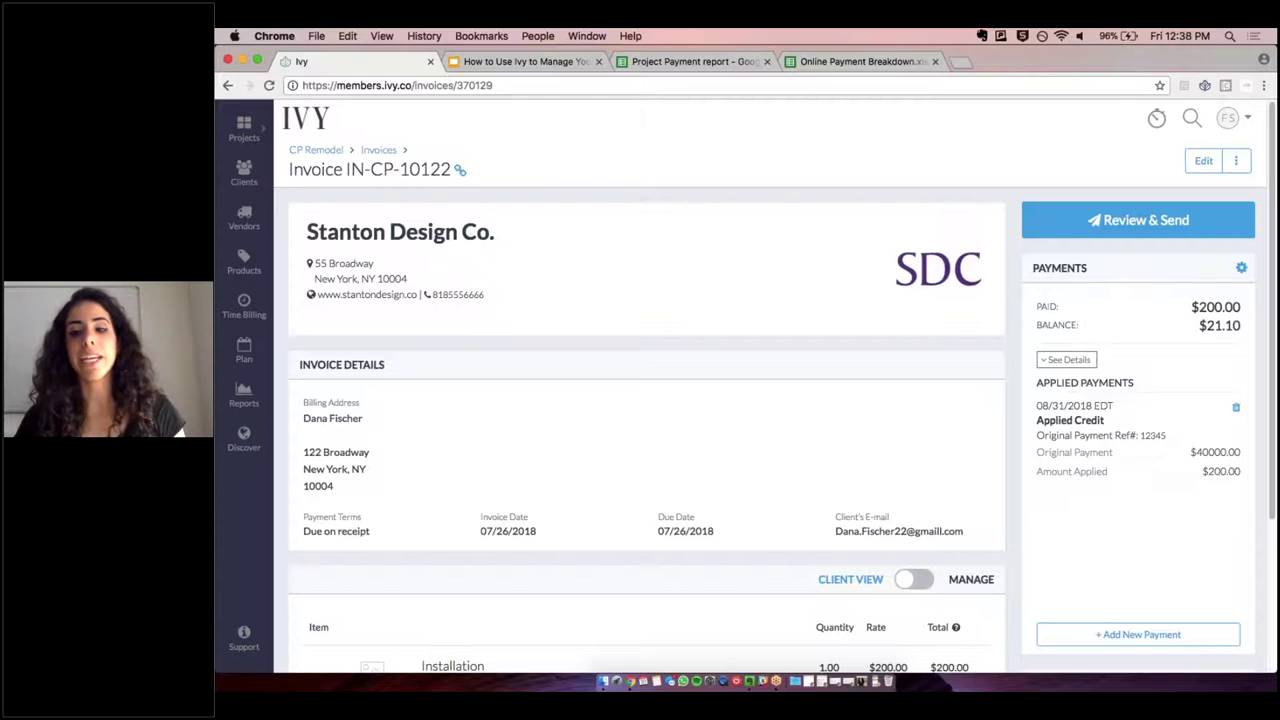
left_click_drag(1166, 437, 1090, 436)
left_click_drag(1036, 471, 1108, 471)
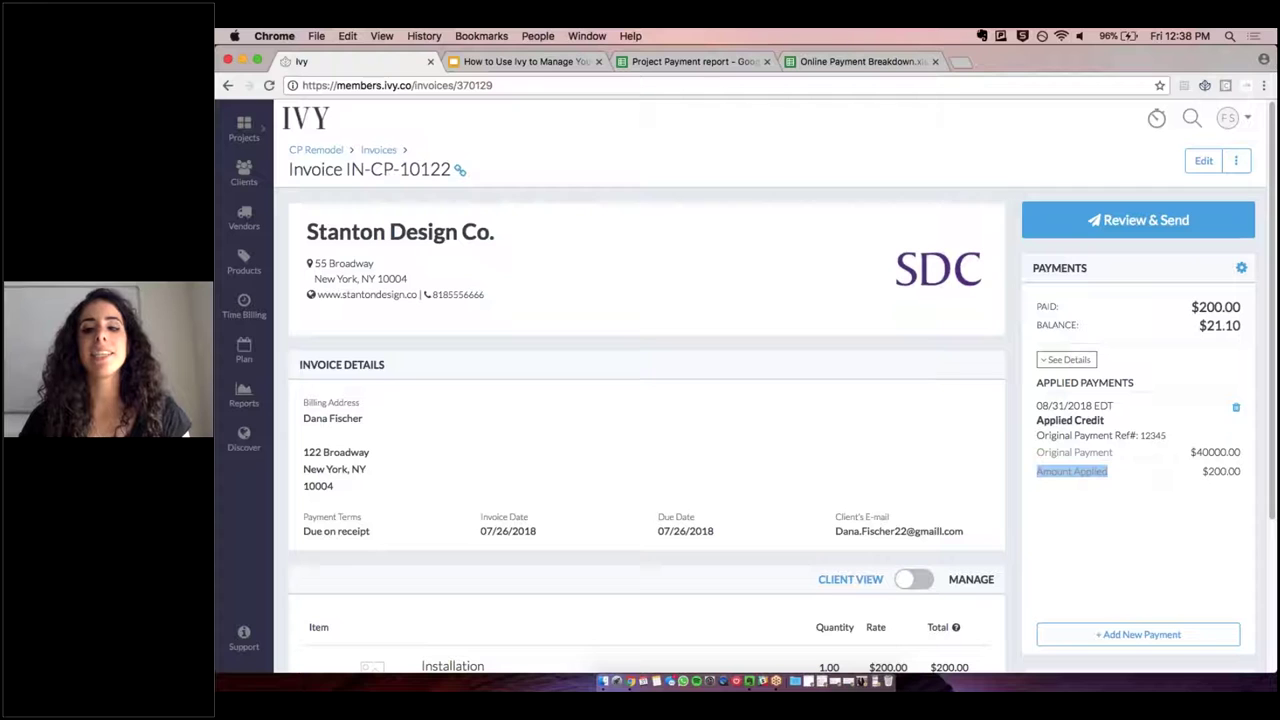
left_click(1037, 471)
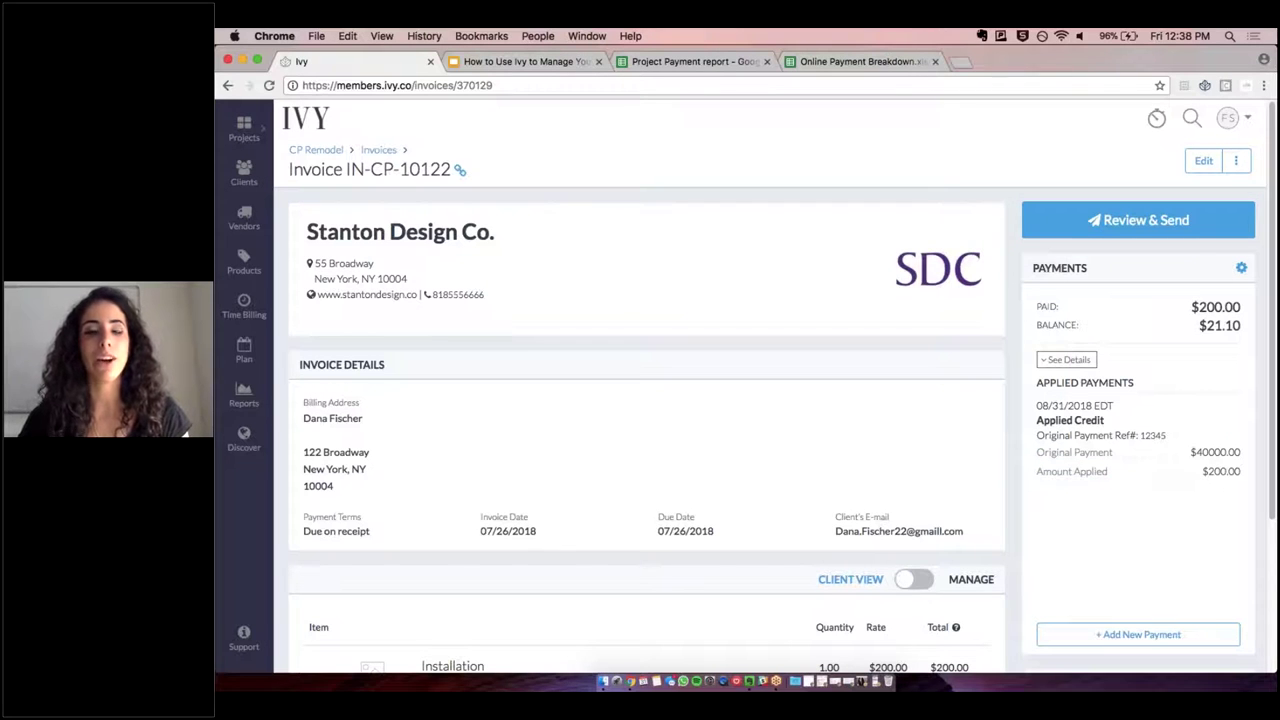
scroll(480, 380, "down", 3)
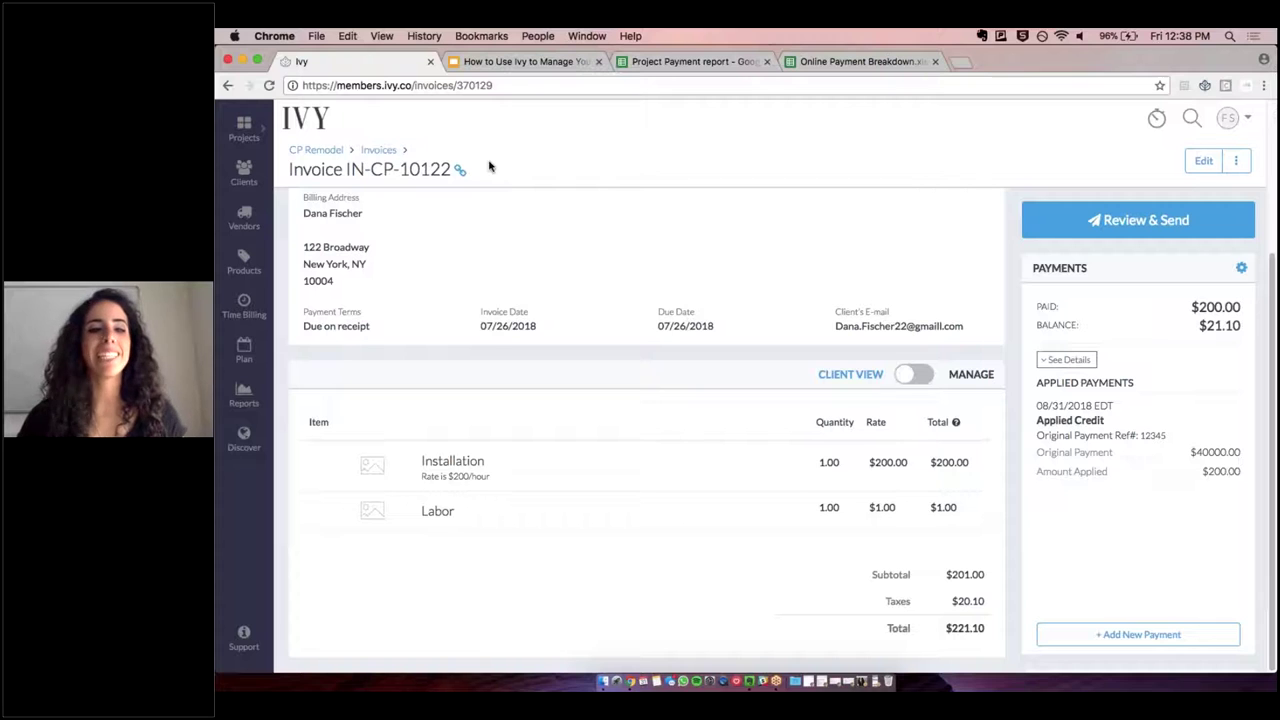
- Return to the project's invoices, open the paid $2,290.00 rug invoice and check its items and applied payment details
left_click(379, 151)
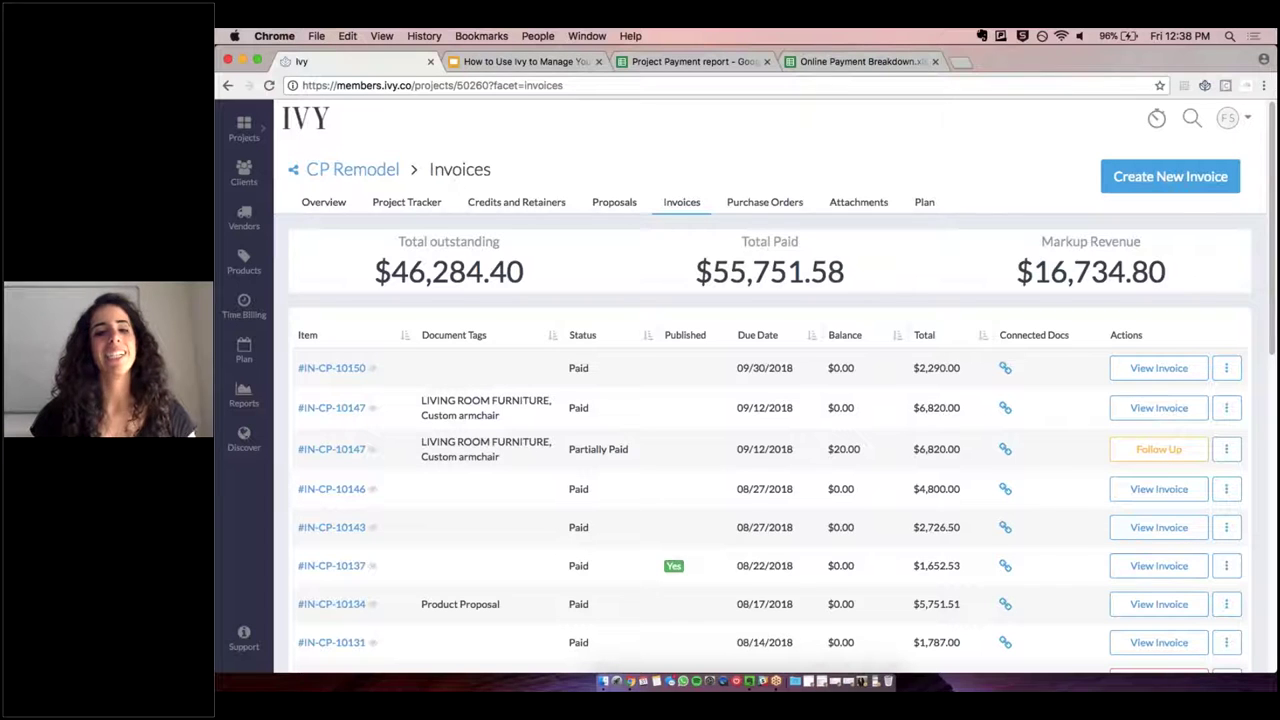
left_click(1226, 370)
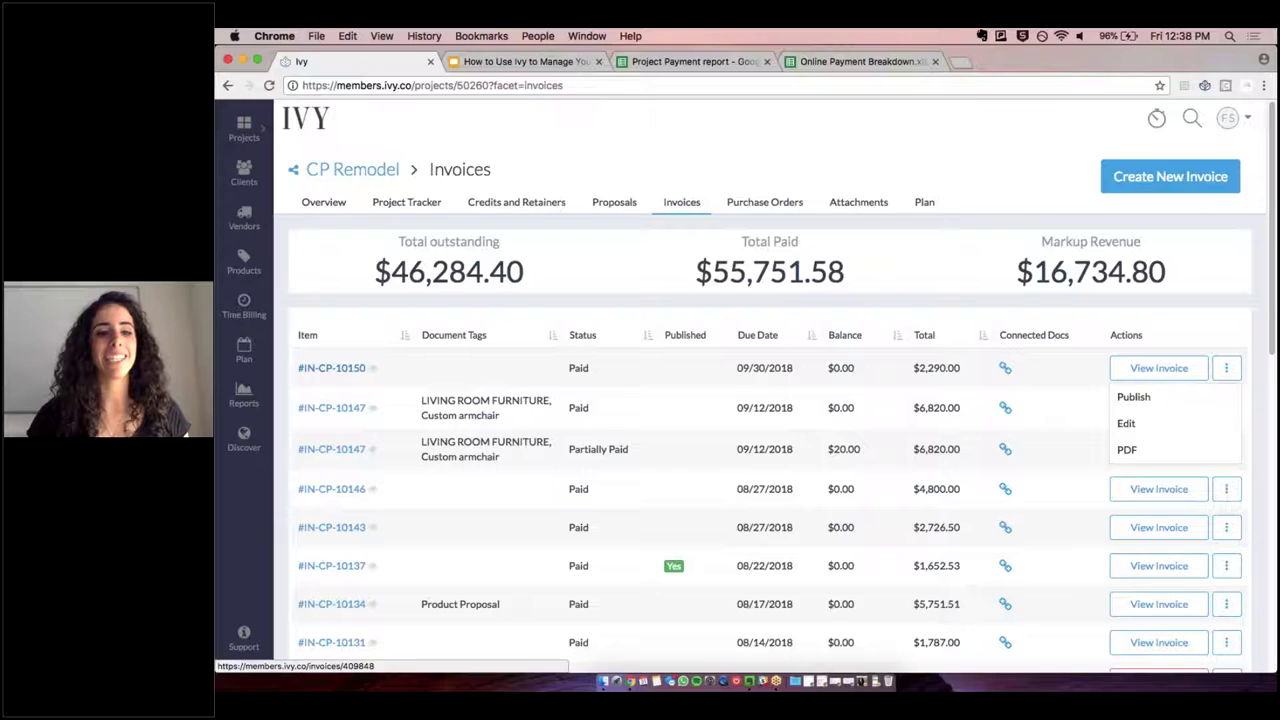
left_click(336, 372)
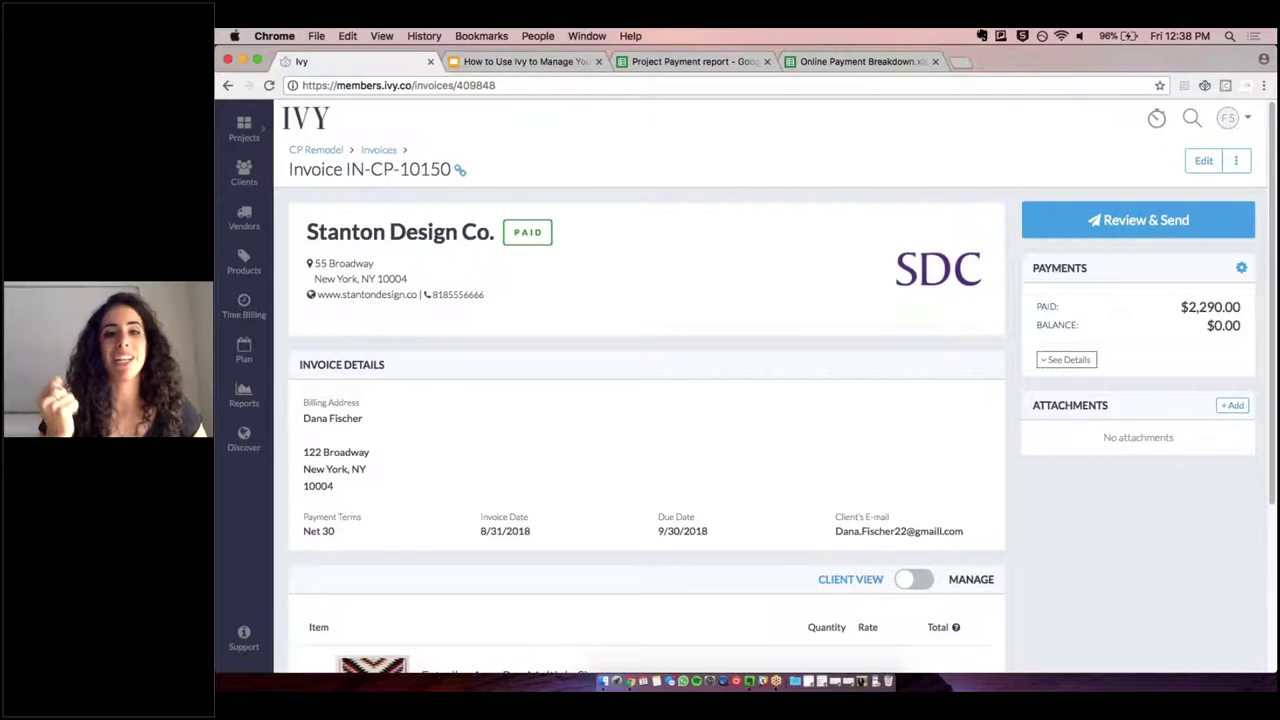
scroll(529, 394, "down", 5)
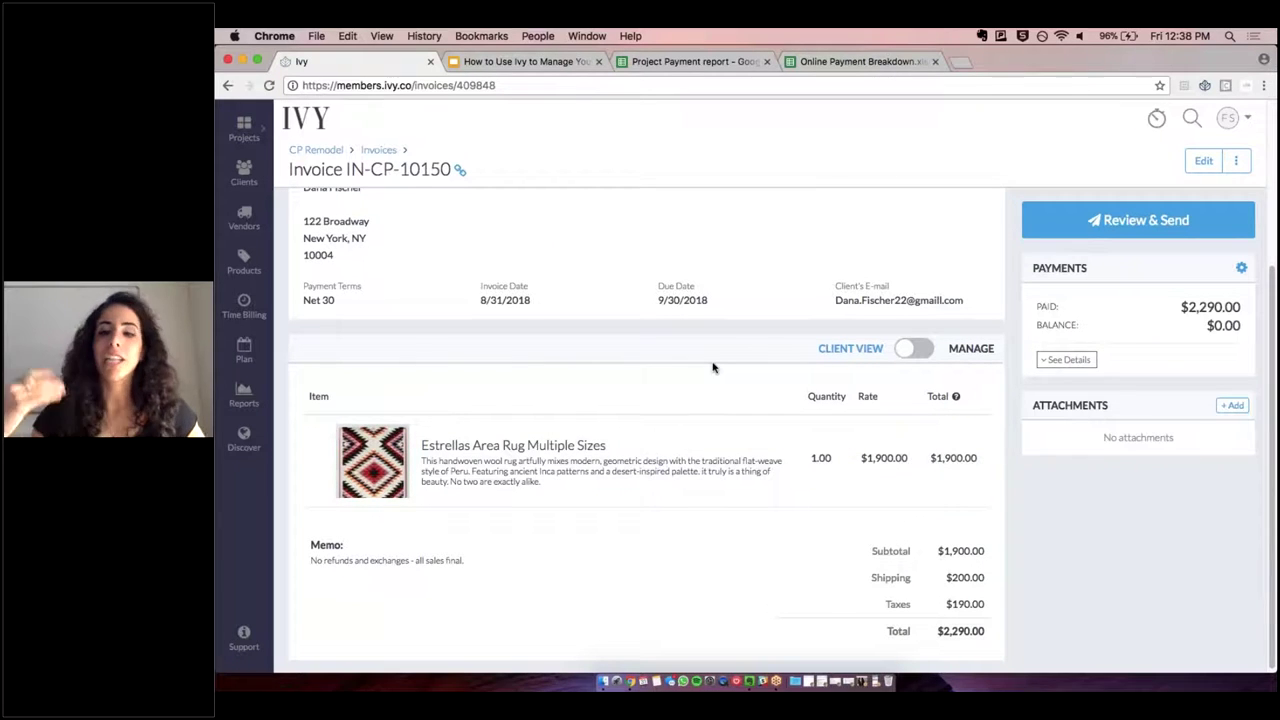
left_click(1066, 359)
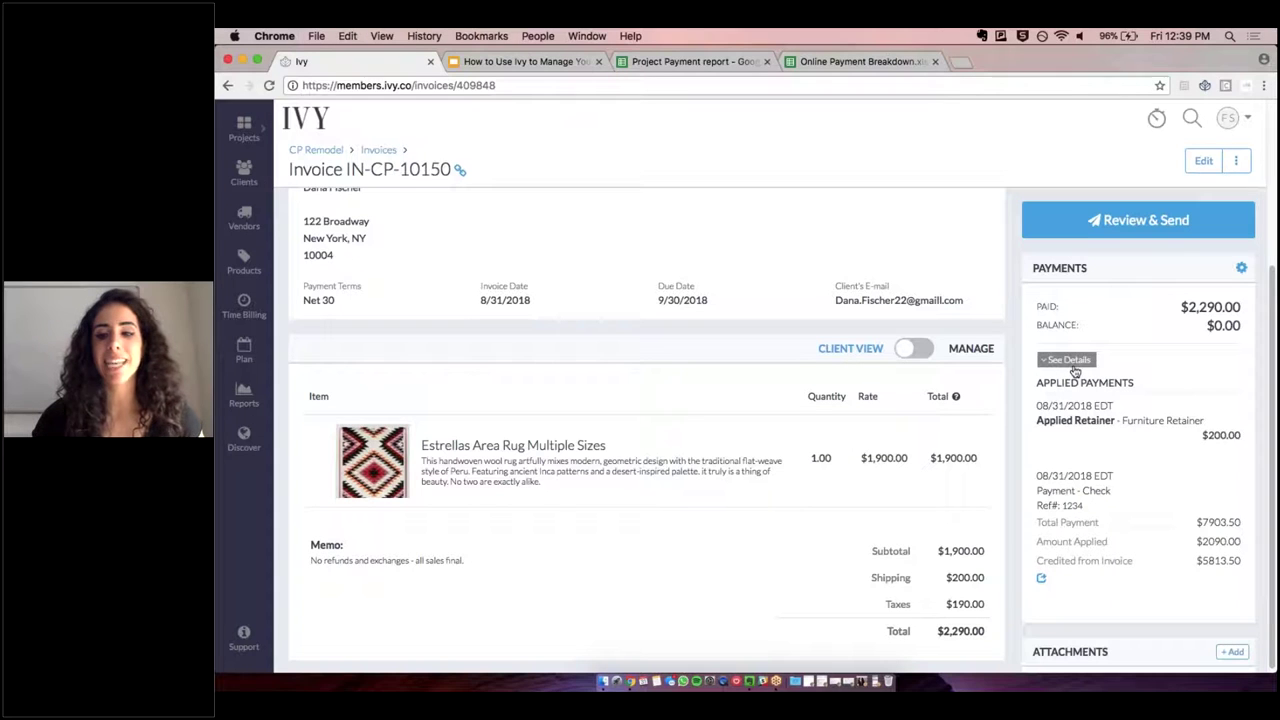
left_click(1066, 359)
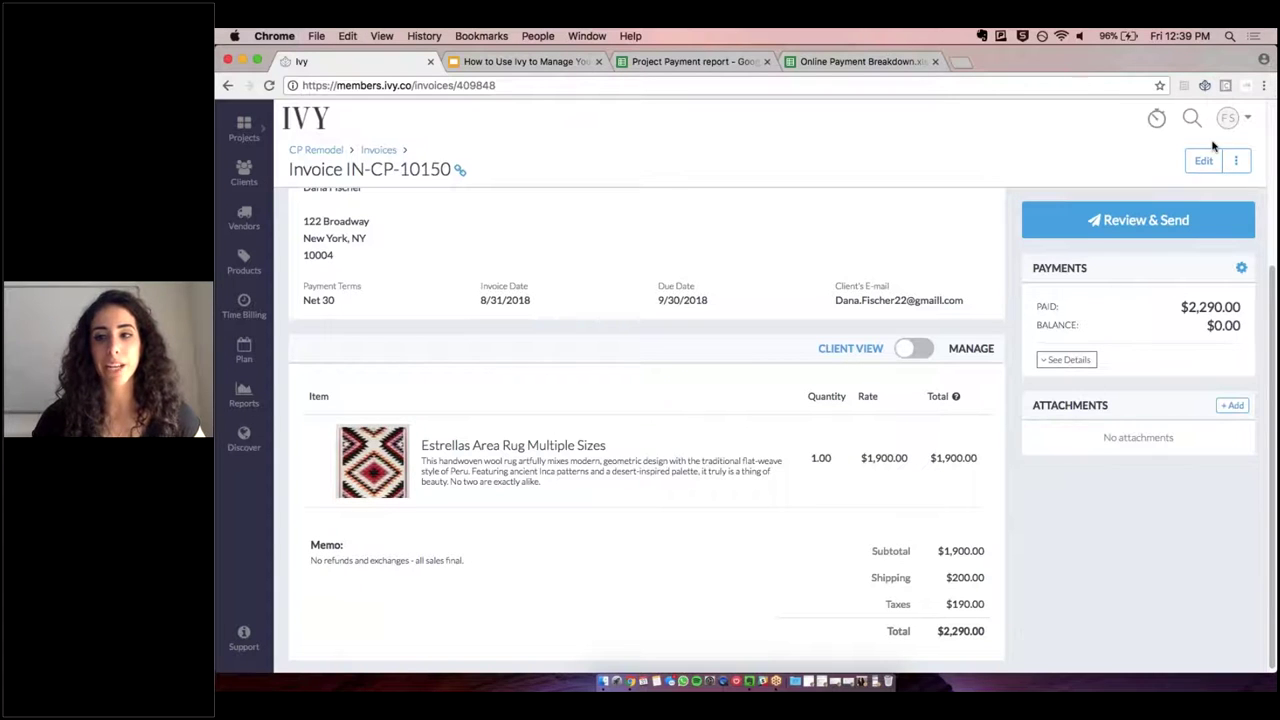
- Open the CP Remodel project's fully paid $6,820.00 armchair invoice from its invoices list, check its payment details and start editing it
left_click(315, 151)
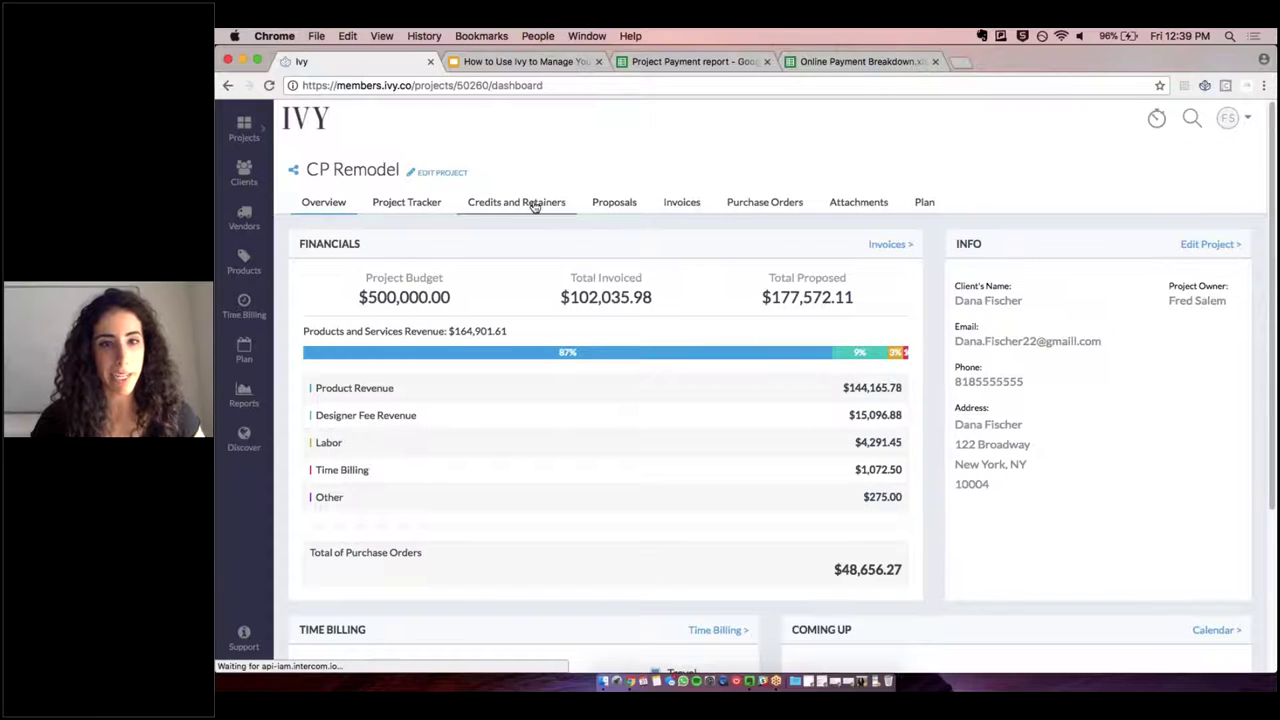
left_click(681, 203)
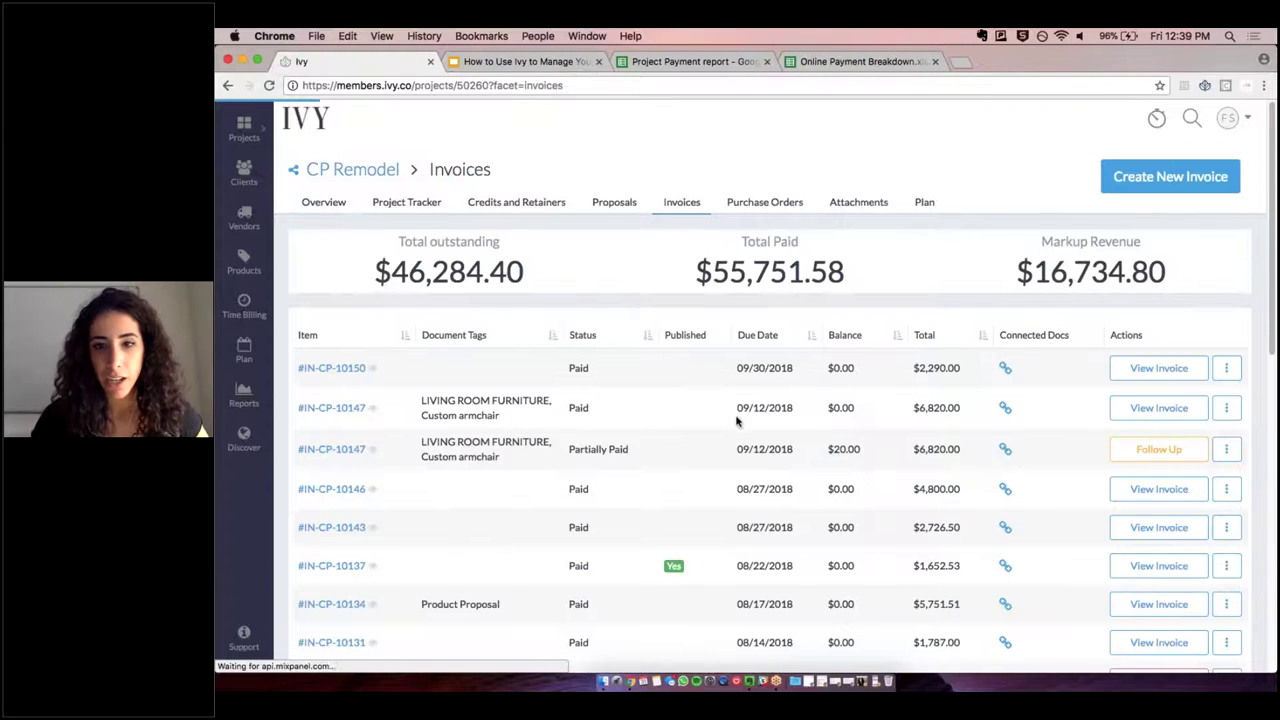
left_click(325, 406)
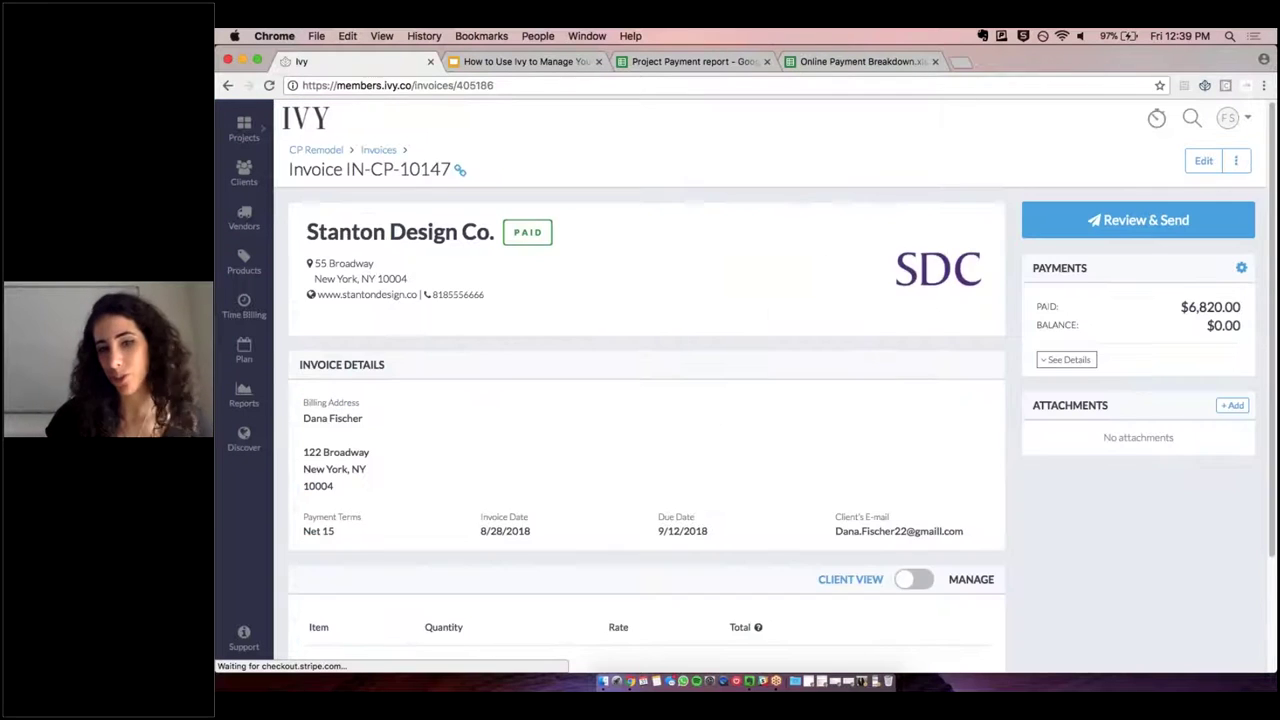
scroll(458, 398, "down", 5)
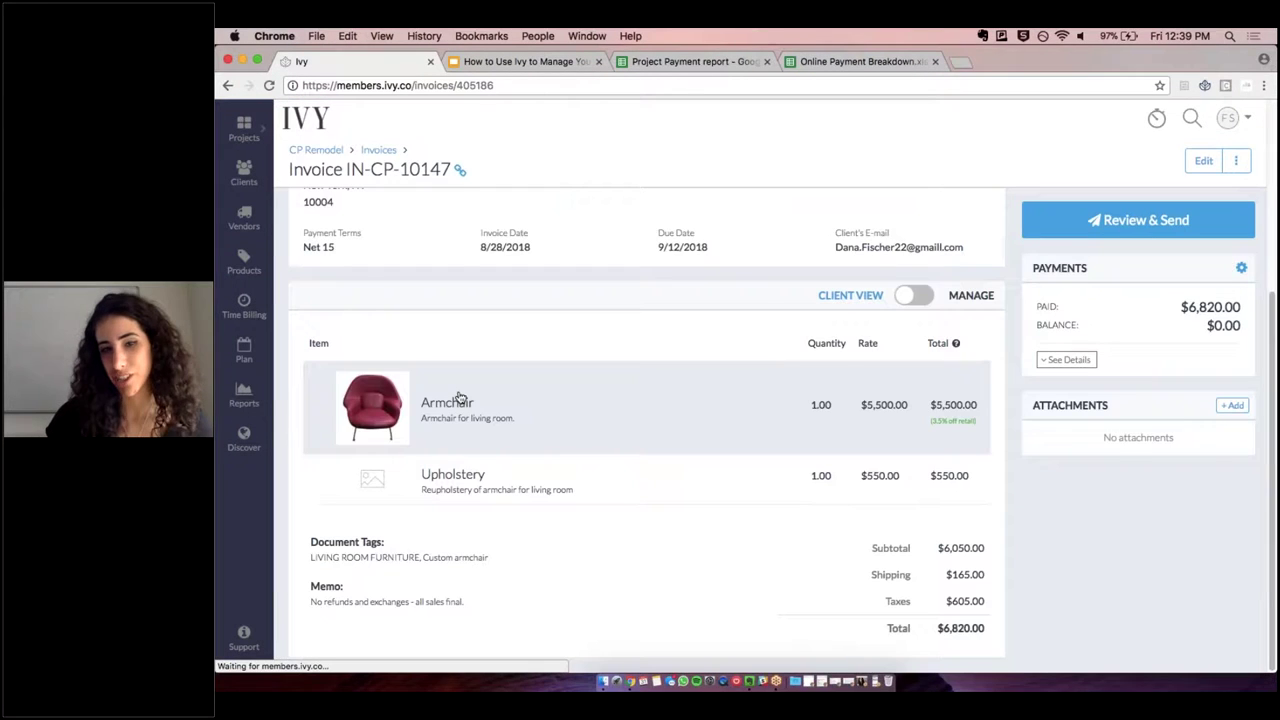
left_click(1066, 359)
left_click(1204, 161)
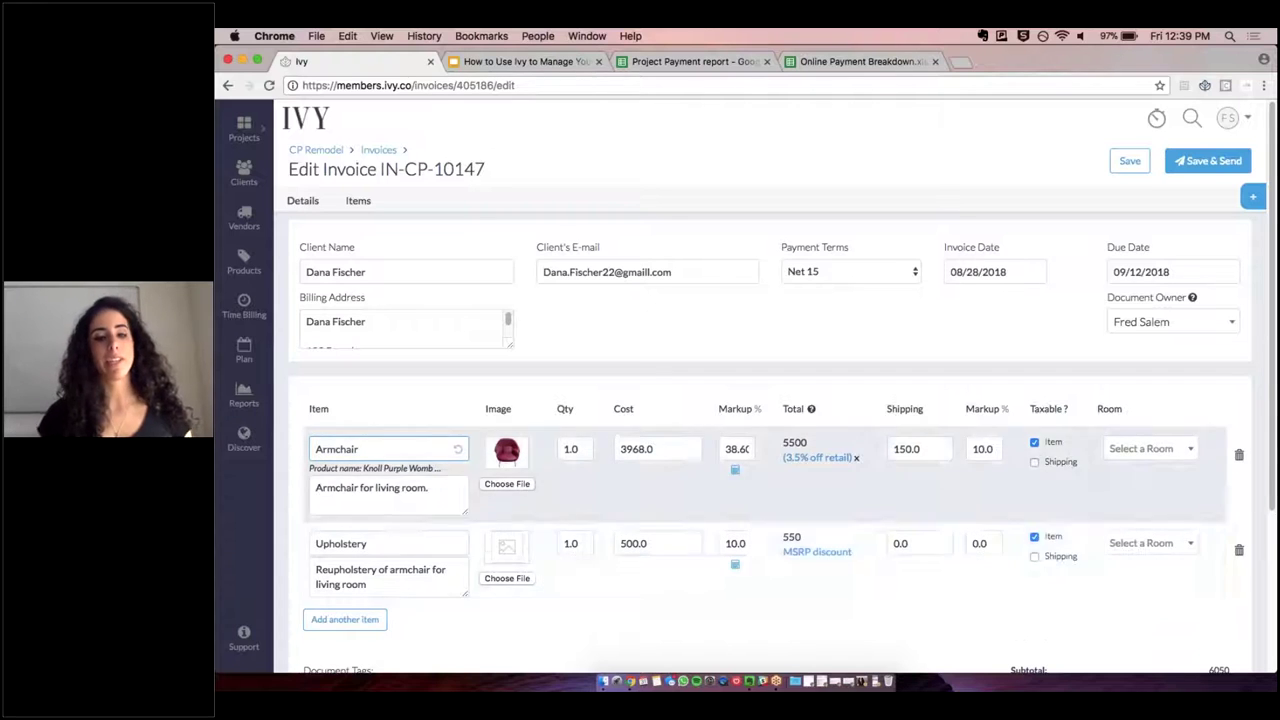
- Set the Upholstery item's cost to 250 and check the recalculated invoice total against the amount received
left_click_drag(668, 543, 600, 544)
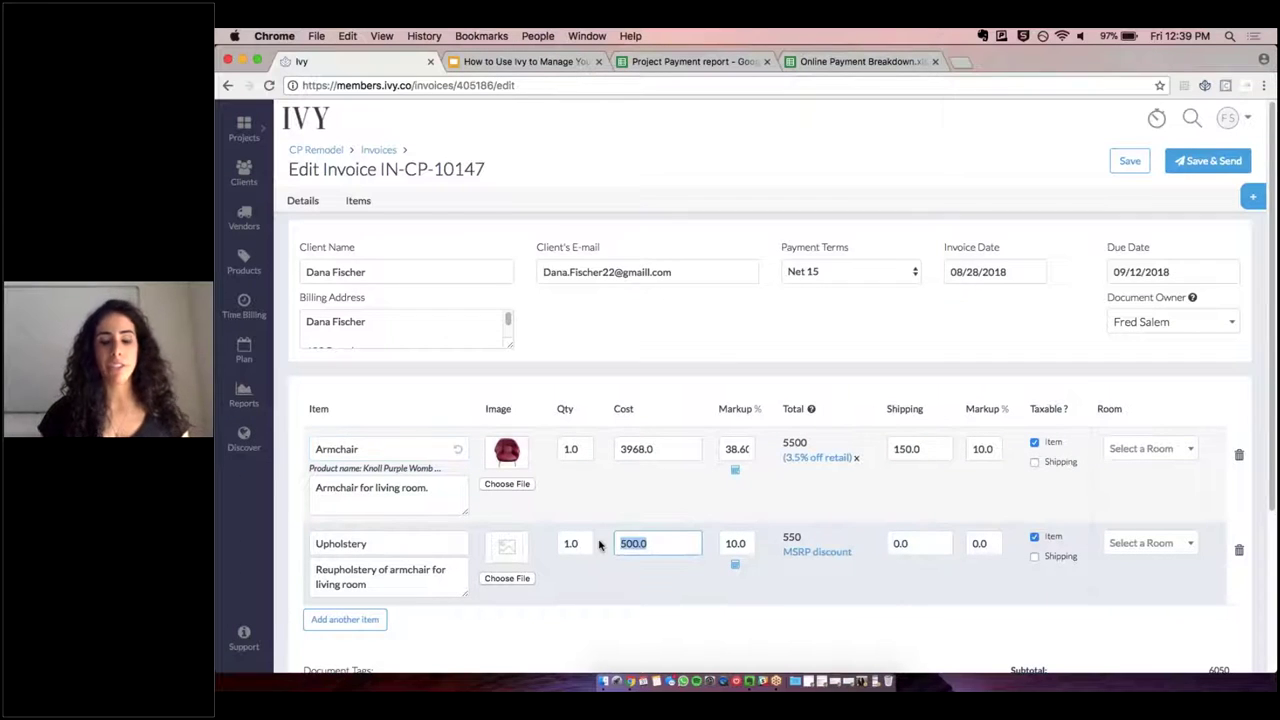
type("250")
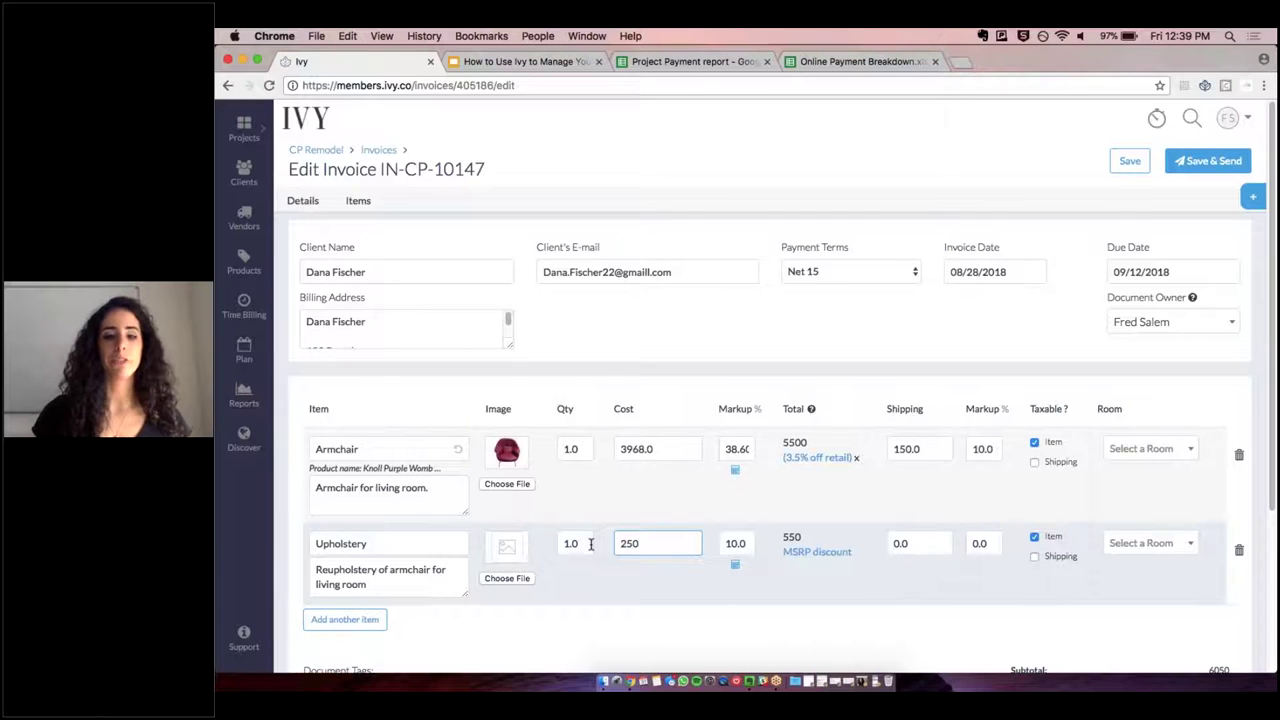
left_click(629, 629)
scroll(629, 629, "down", 4)
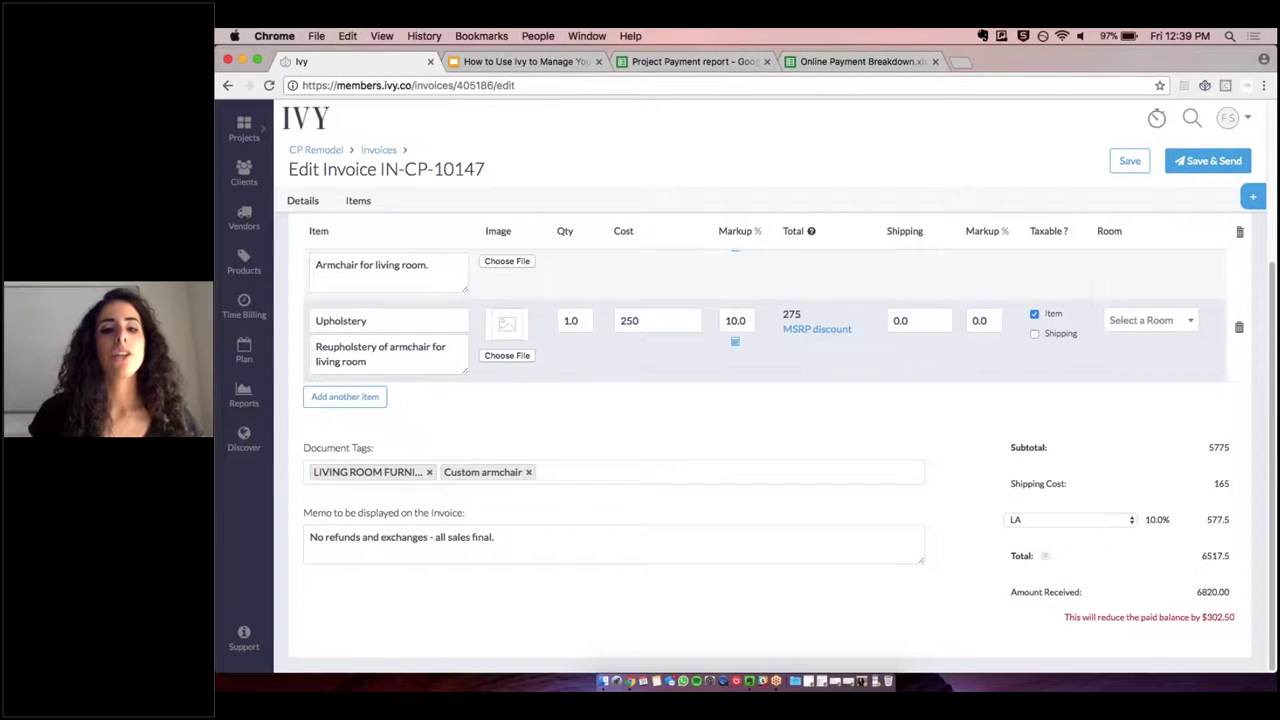
left_click(660, 318)
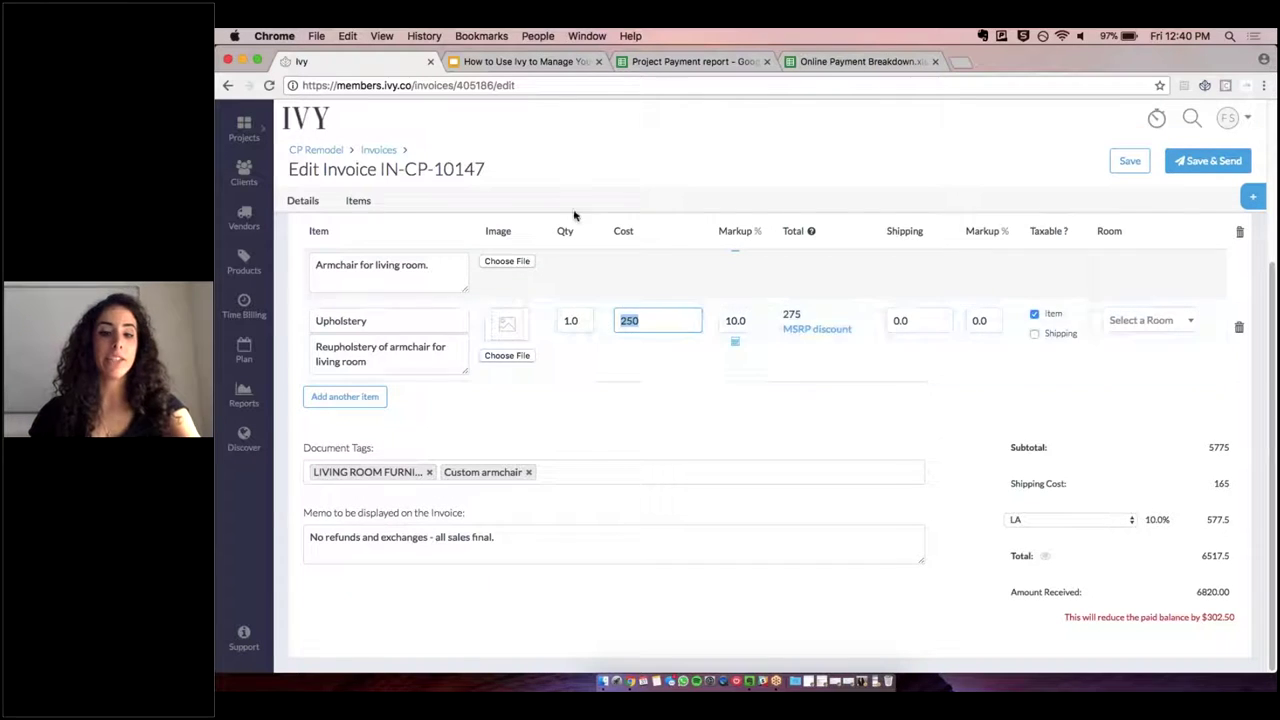
- Add the note "8/31: discount received" below the existing text in the Upholstery item's description
left_click(420, 362)
key("Return")
key("Return")
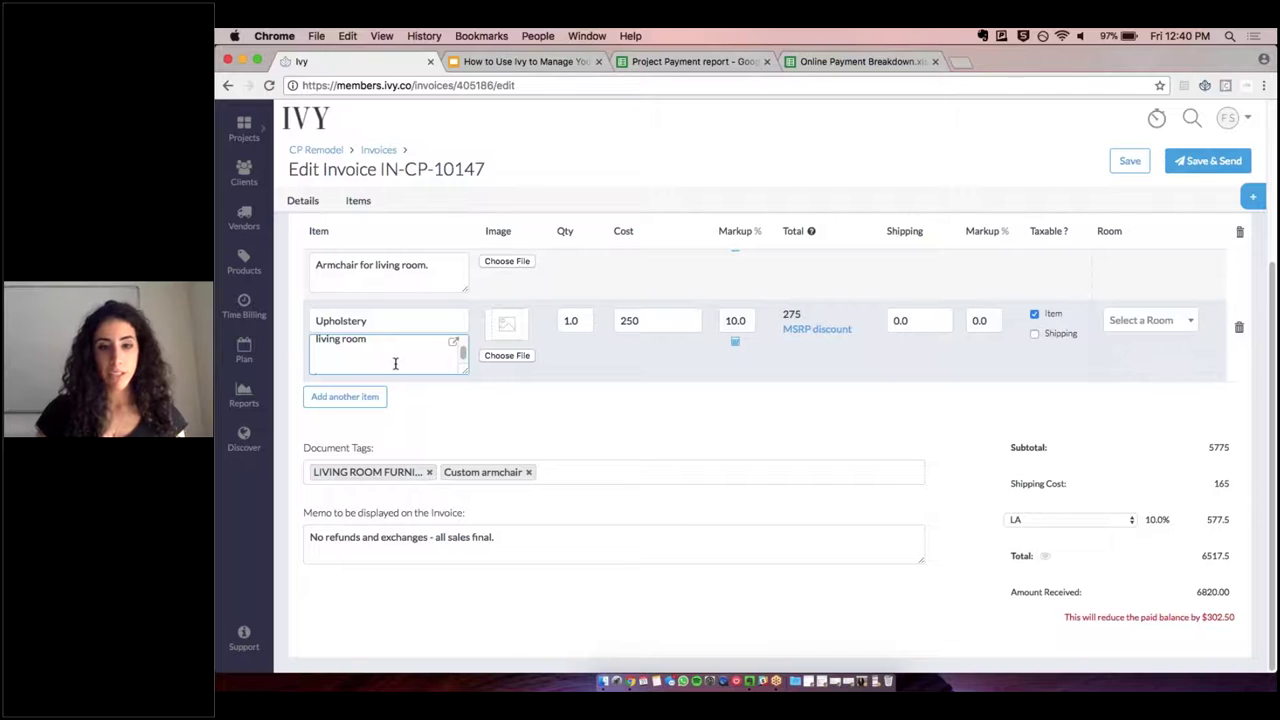
type("8/31:")
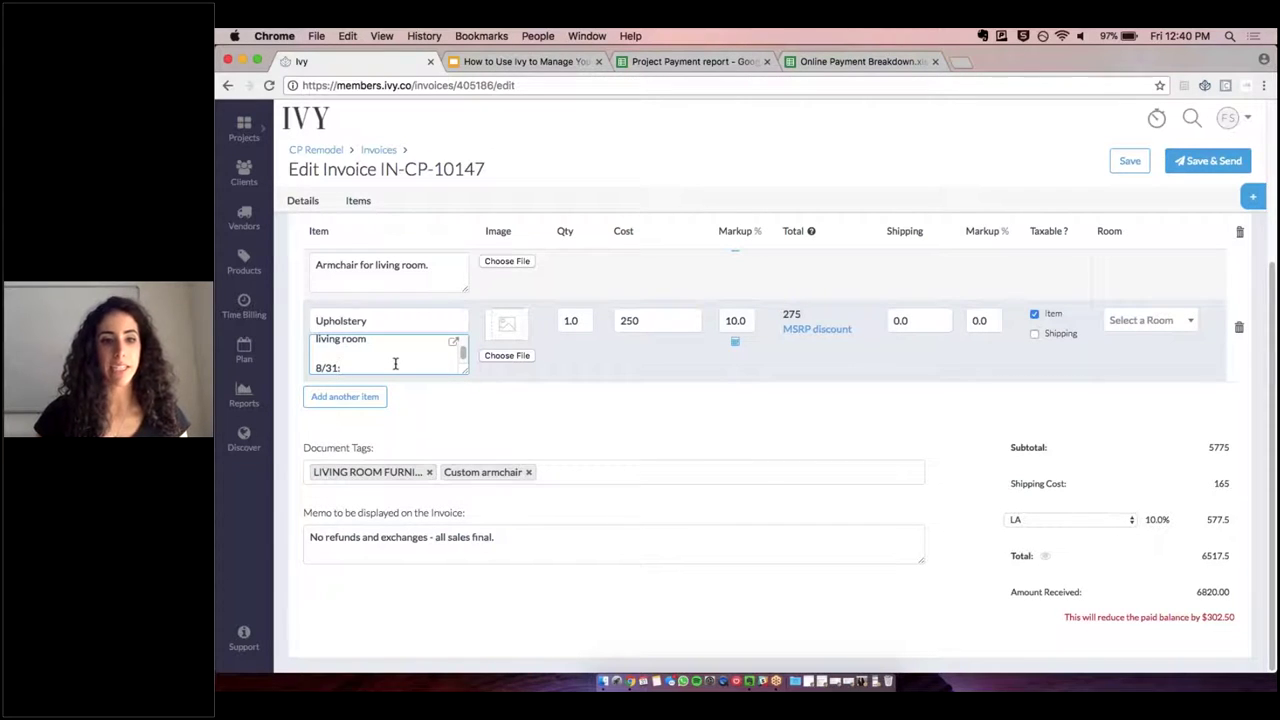
type(" discount received")
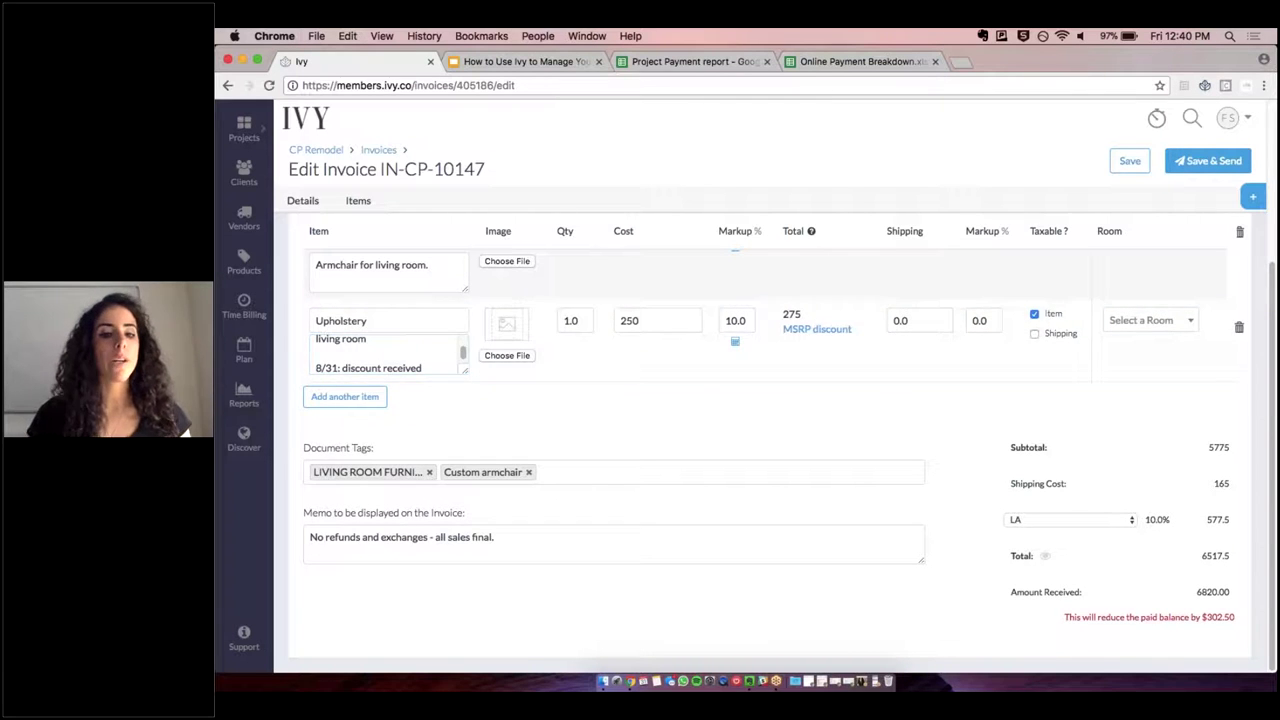
- Set the Armchair item's quantity to 0 on the invoice
scroll(395, 365, "up", 5)
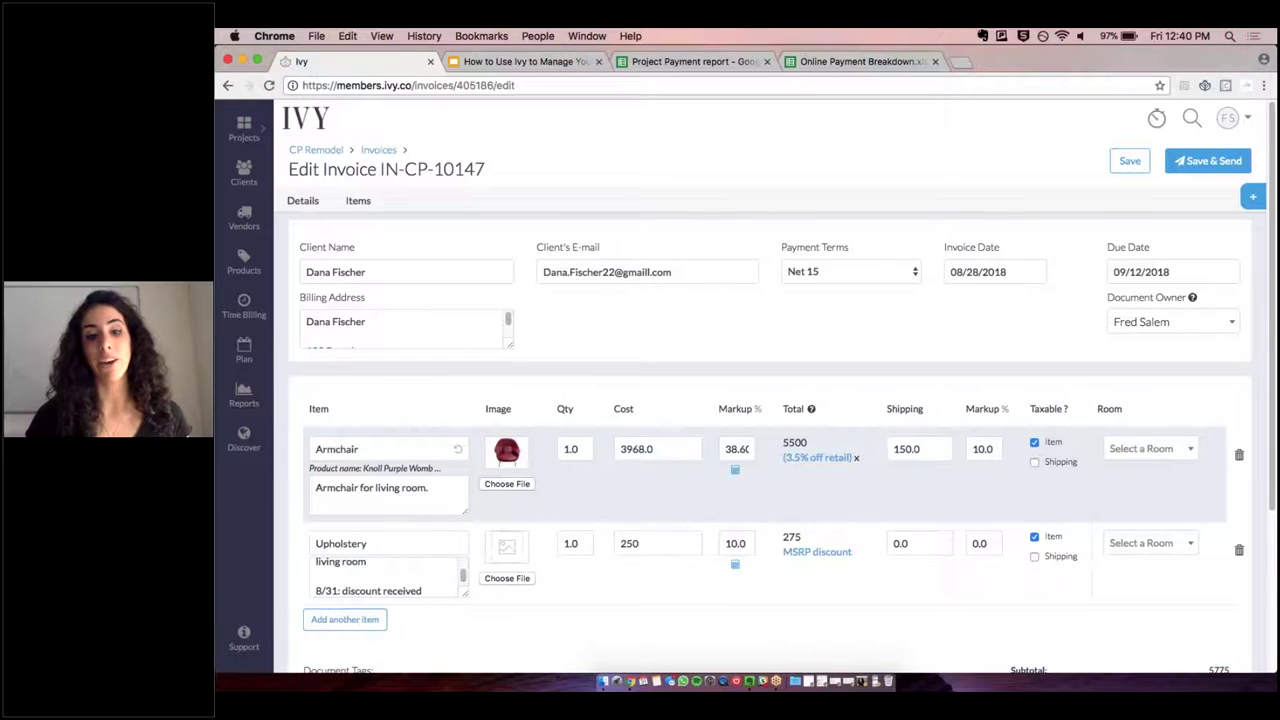
double_click(571, 447)
type("0")
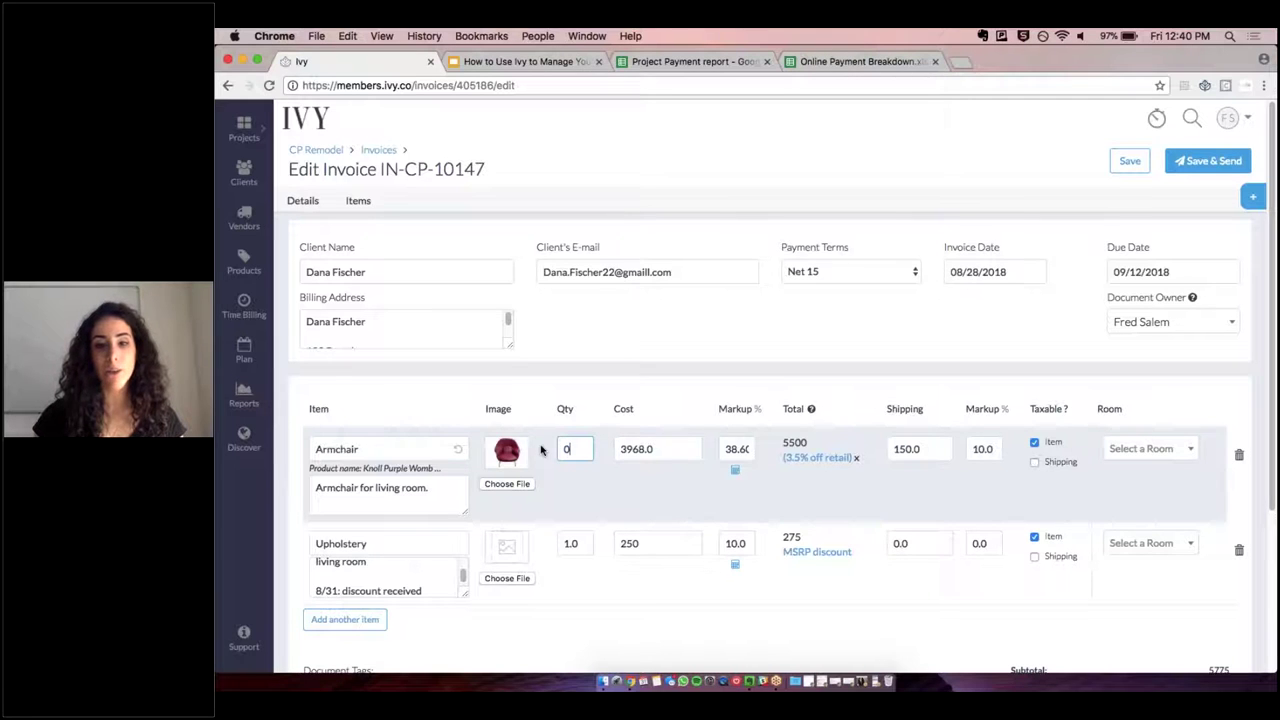
key("Tab")
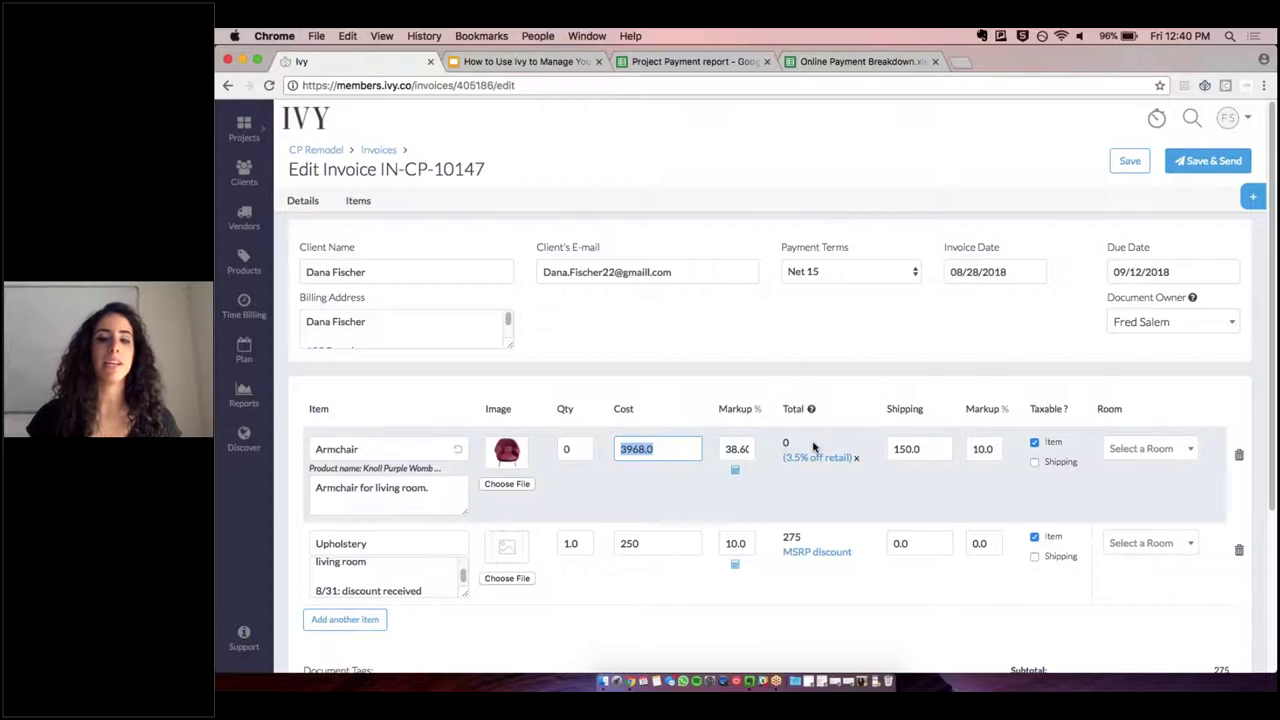
- Add the note "8/31: OUT OF STOCK" below the existing text in the Armchair item's description
left_click(437, 491)
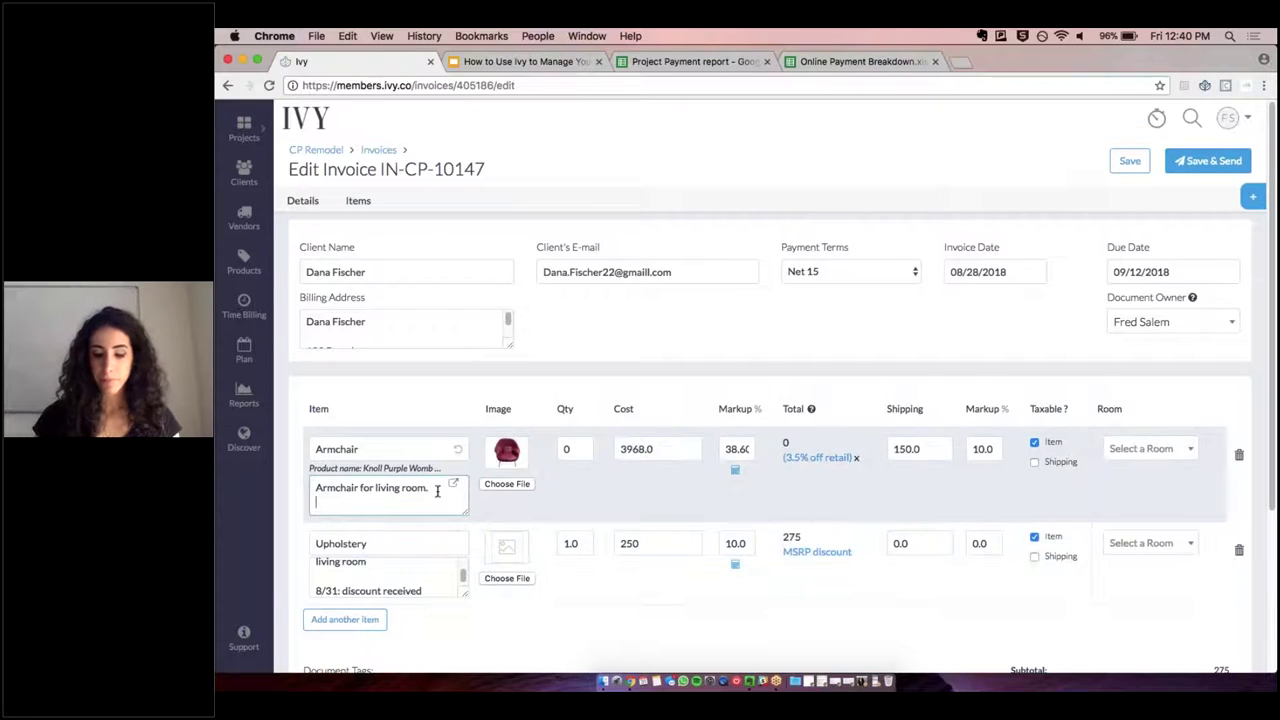
key("Return")
key("Return")
type("8/31: OUT OF ")
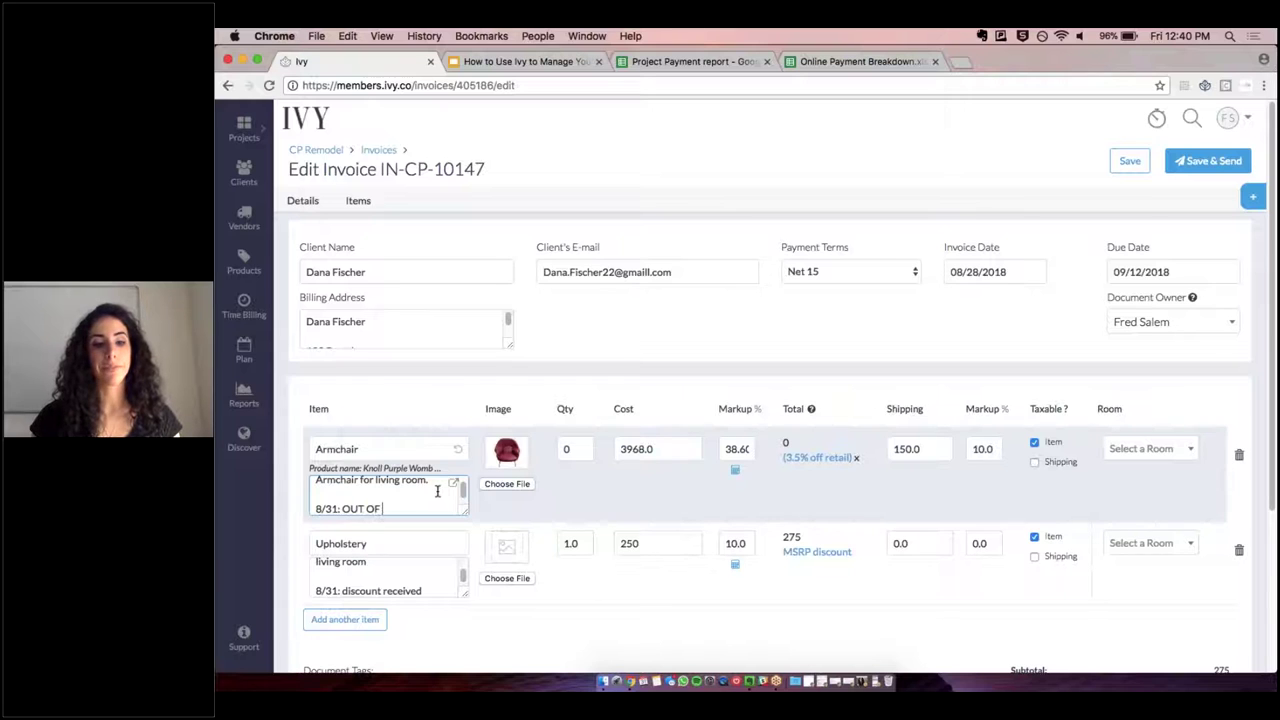
type("STOCK")
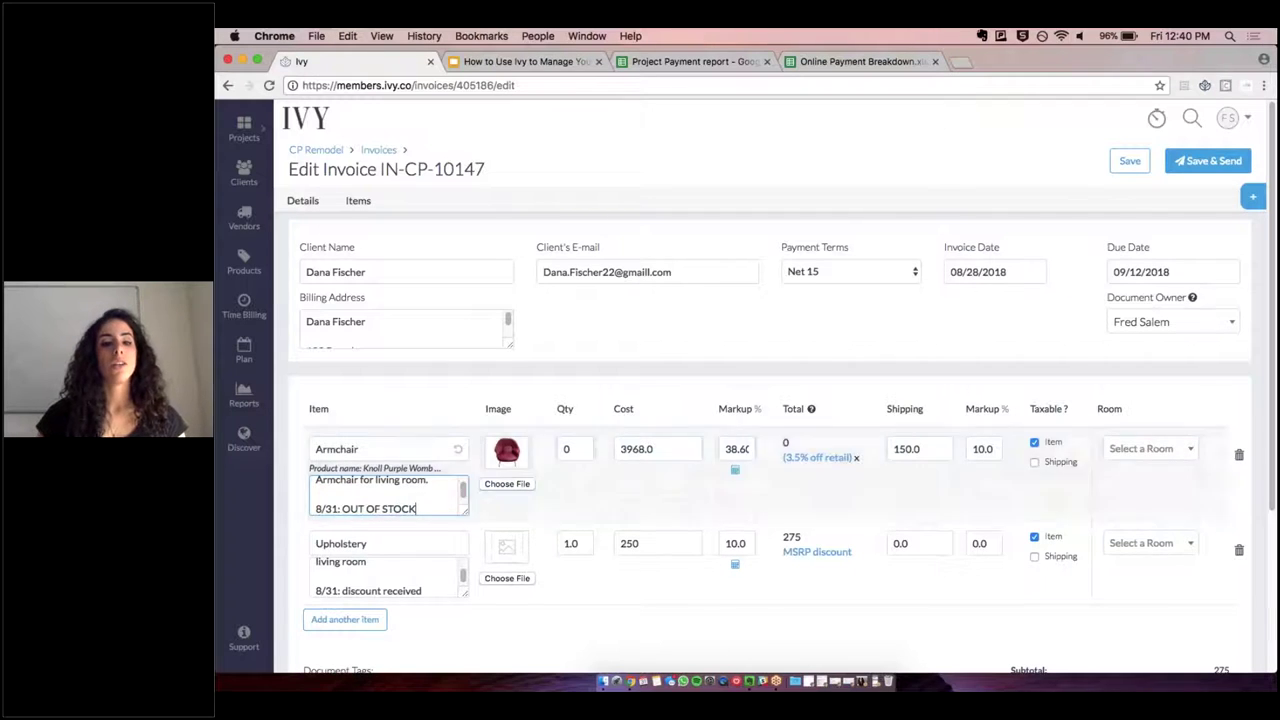
- Search all products for "return" and add the Return product as a new item on the invoice
left_click(577, 451)
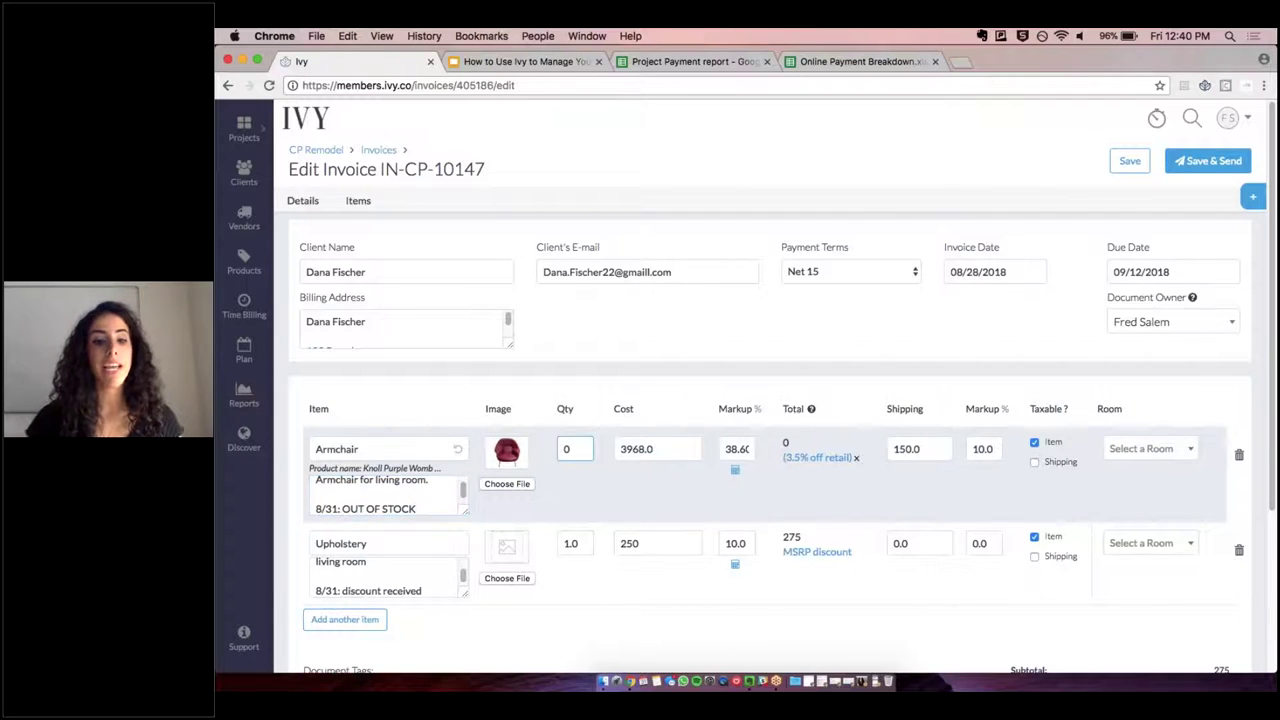
left_click(328, 622)
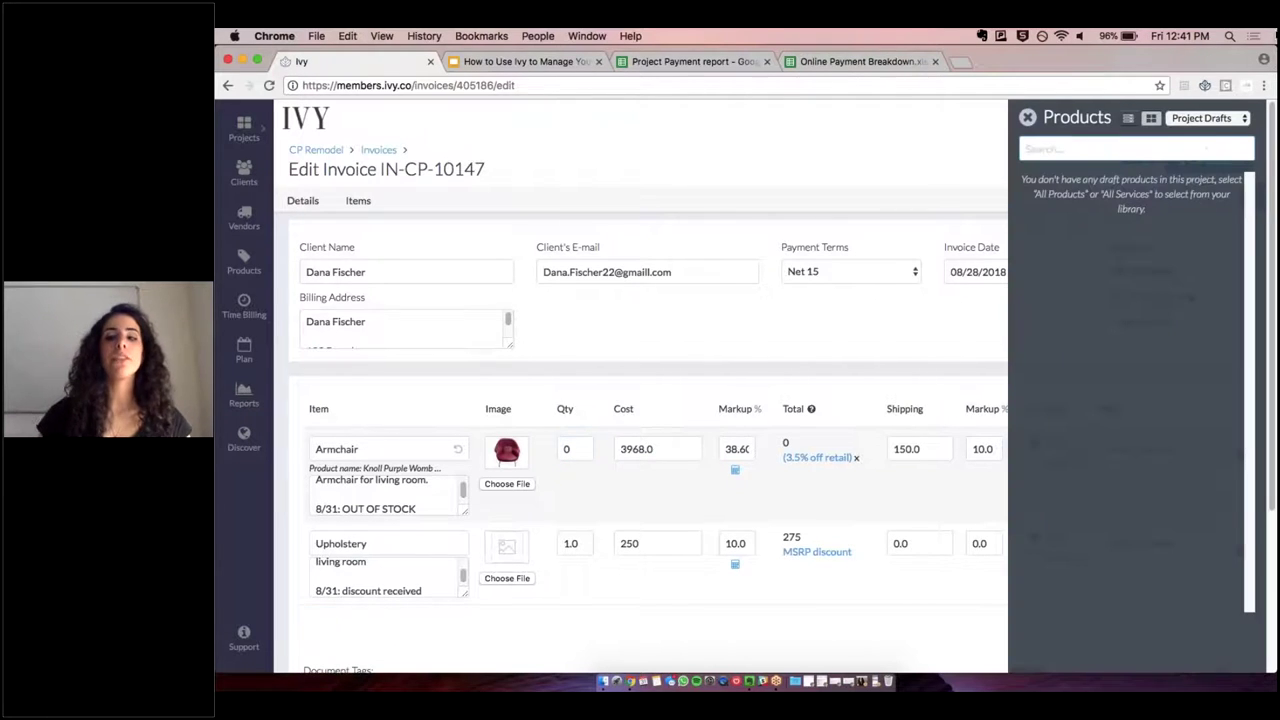
left_click(1221, 124)
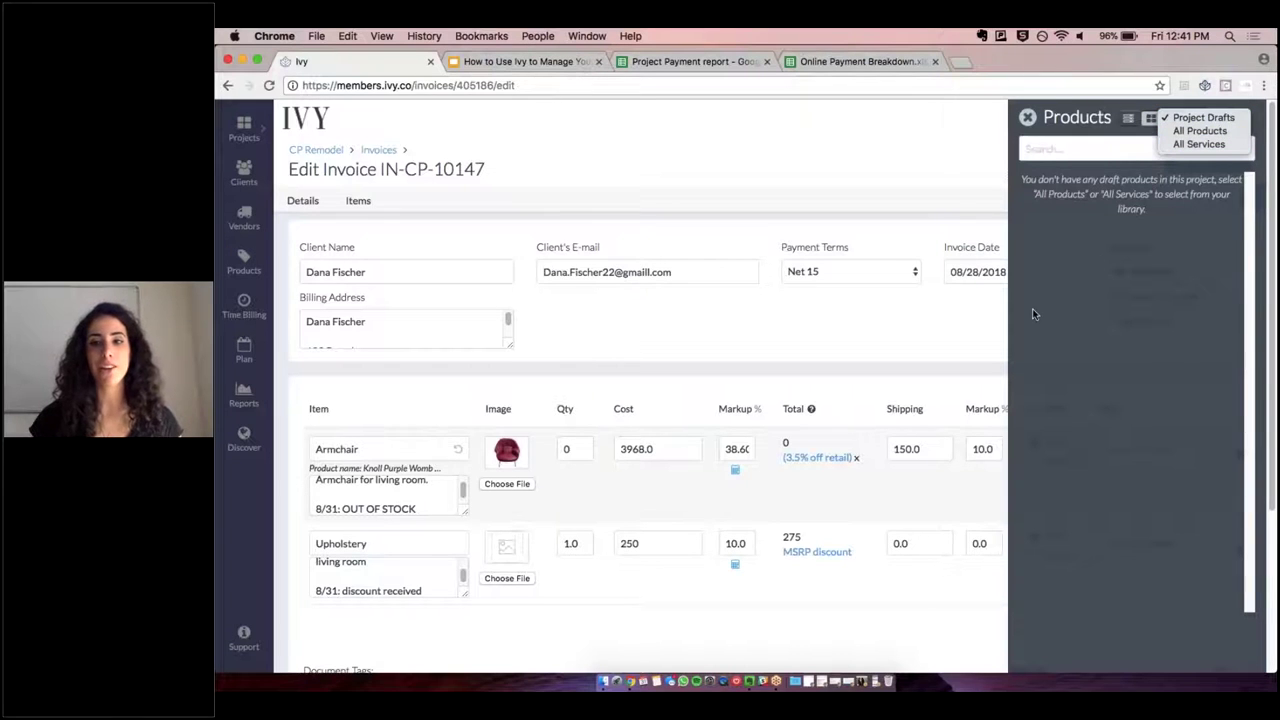
left_click(1222, 145)
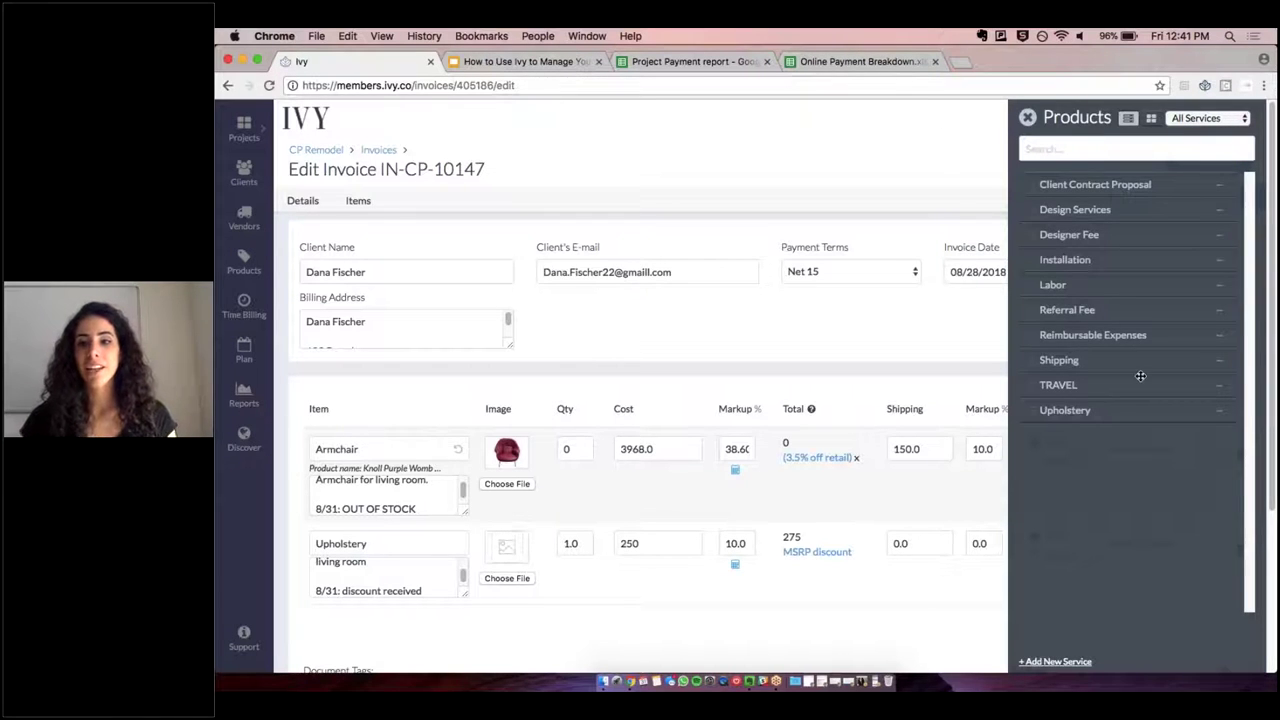
left_click(1208, 117)
left_click(1200, 104)
left_click(1168, 150)
type("return")
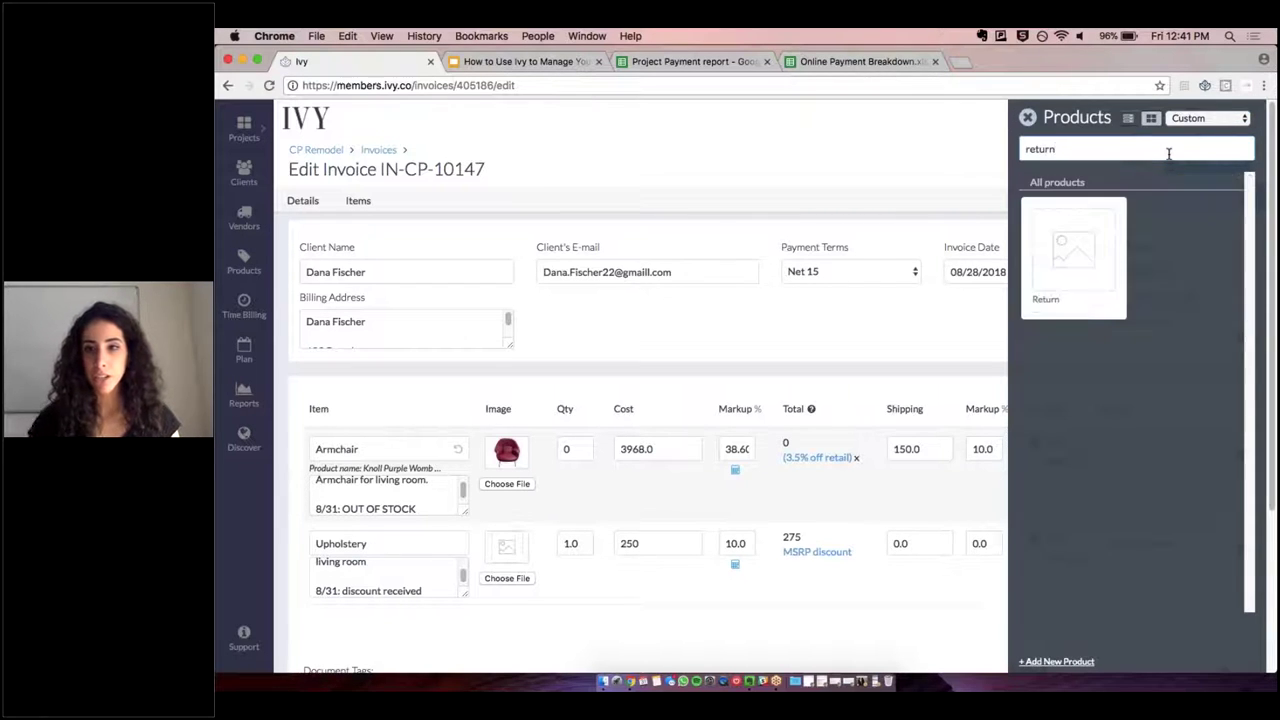
left_click(1065, 250)
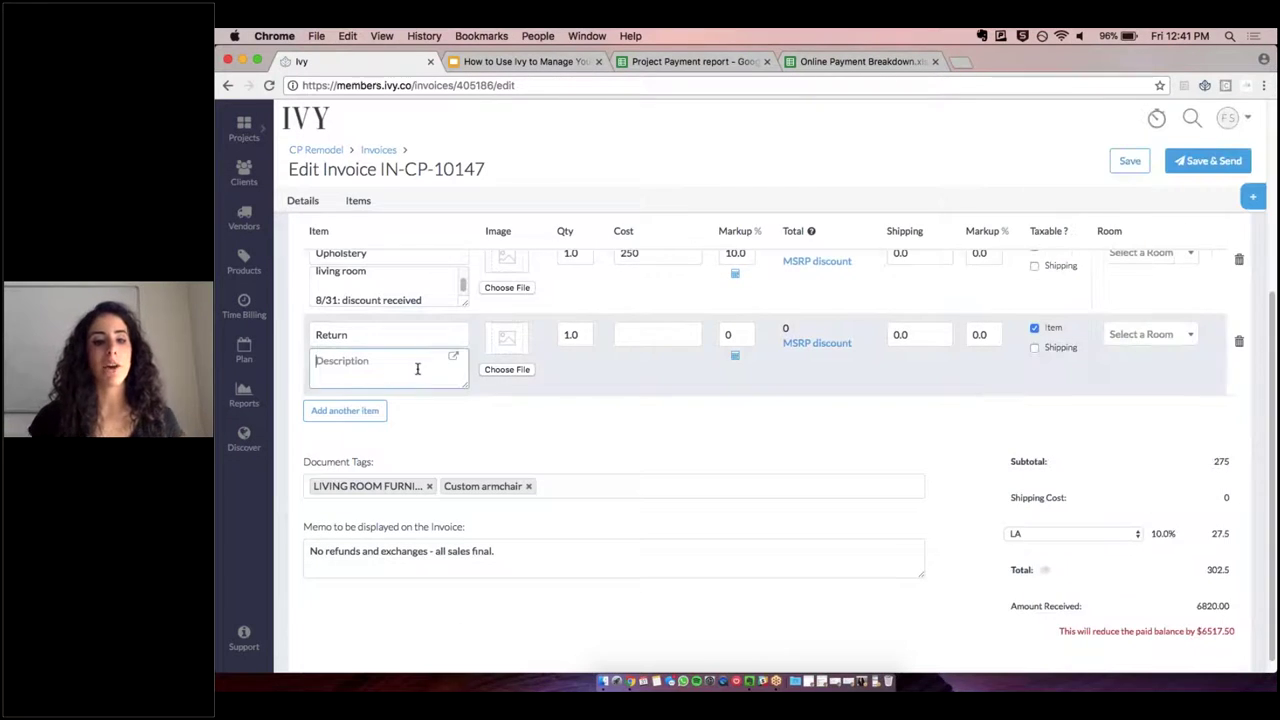
- Set the Return item's cost to -3968
left_click(662, 334)
scroll(662, 334, "up", 3)
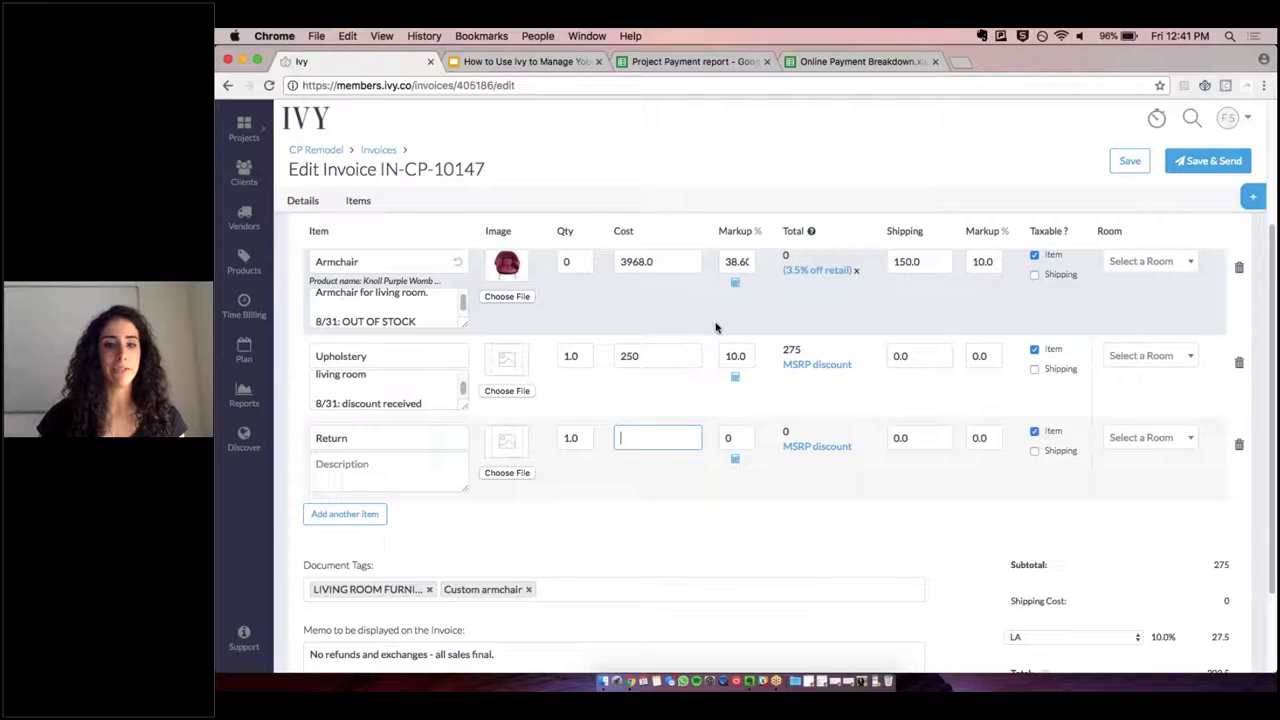
type("-3")
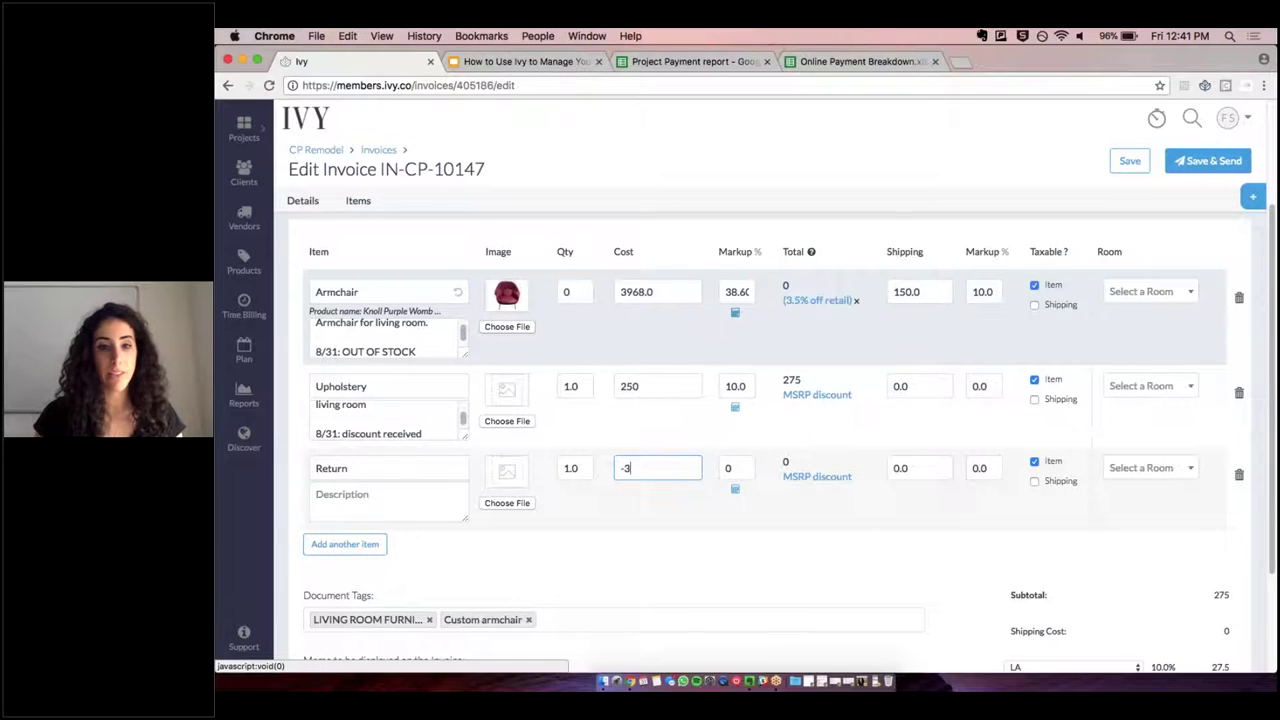
type("968")
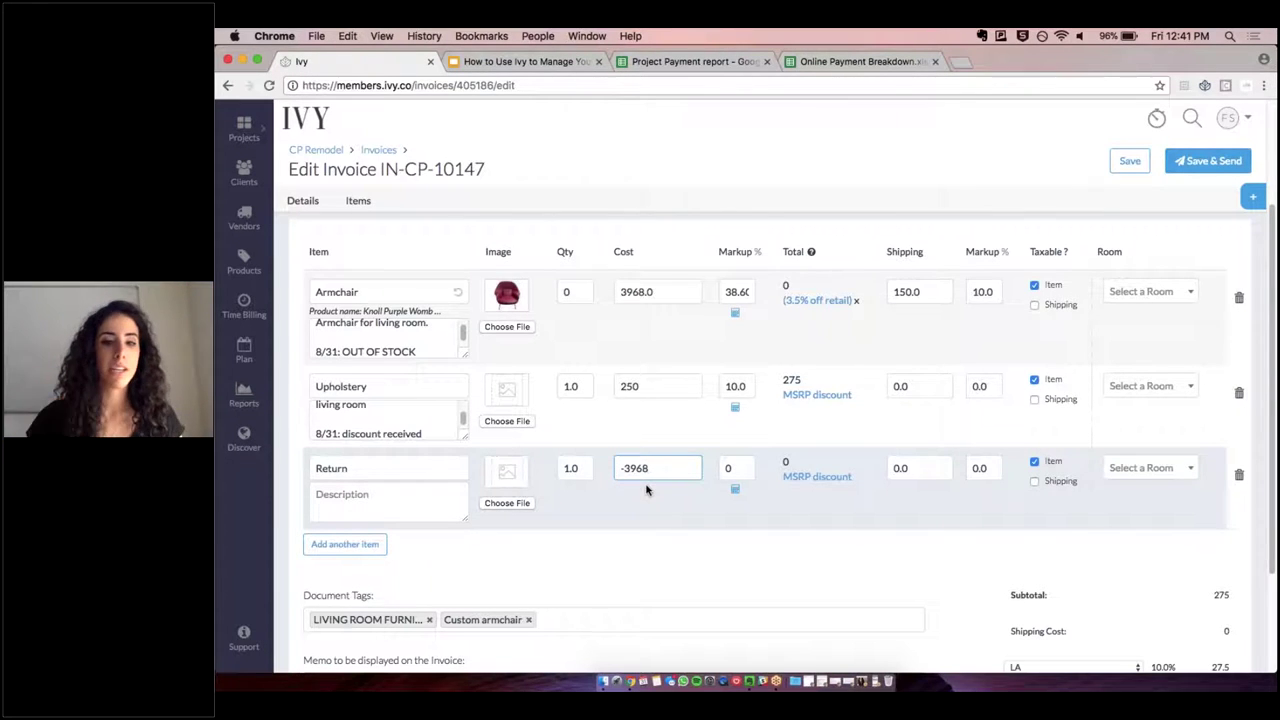
- Delete the Return item from the invoice and confirm its removal
left_click(1238, 474)
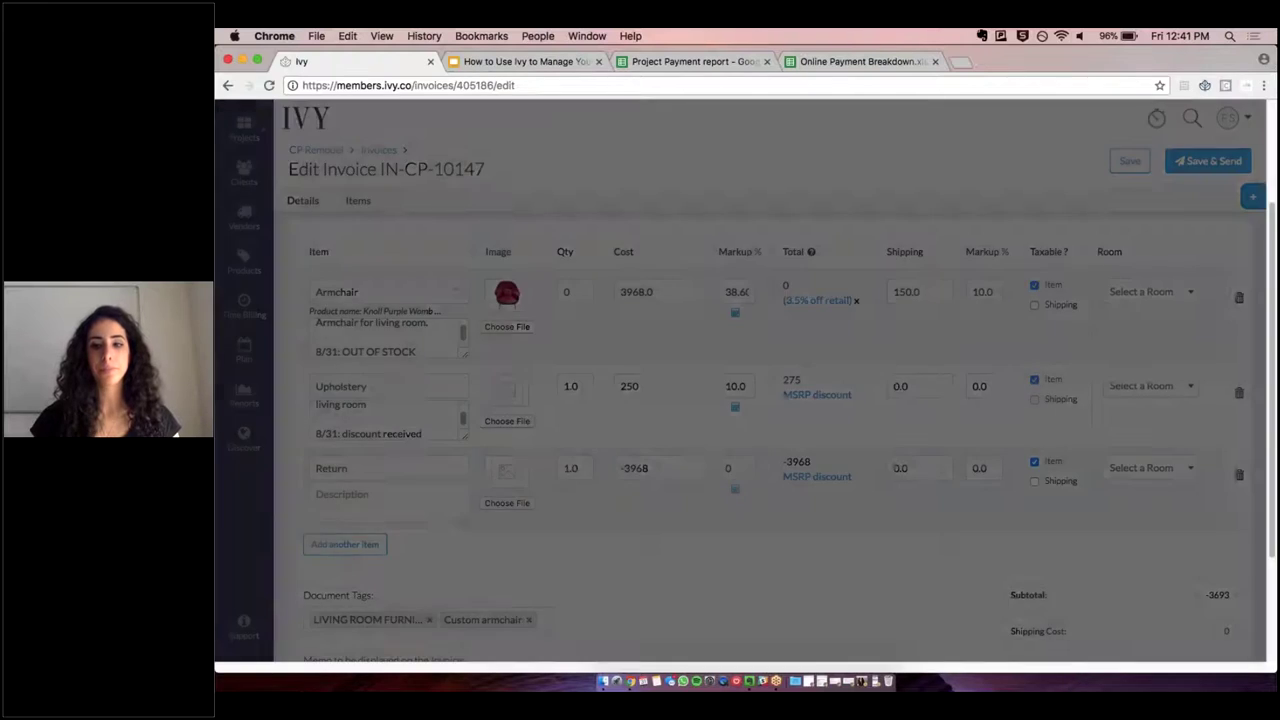
left_click(922, 208)
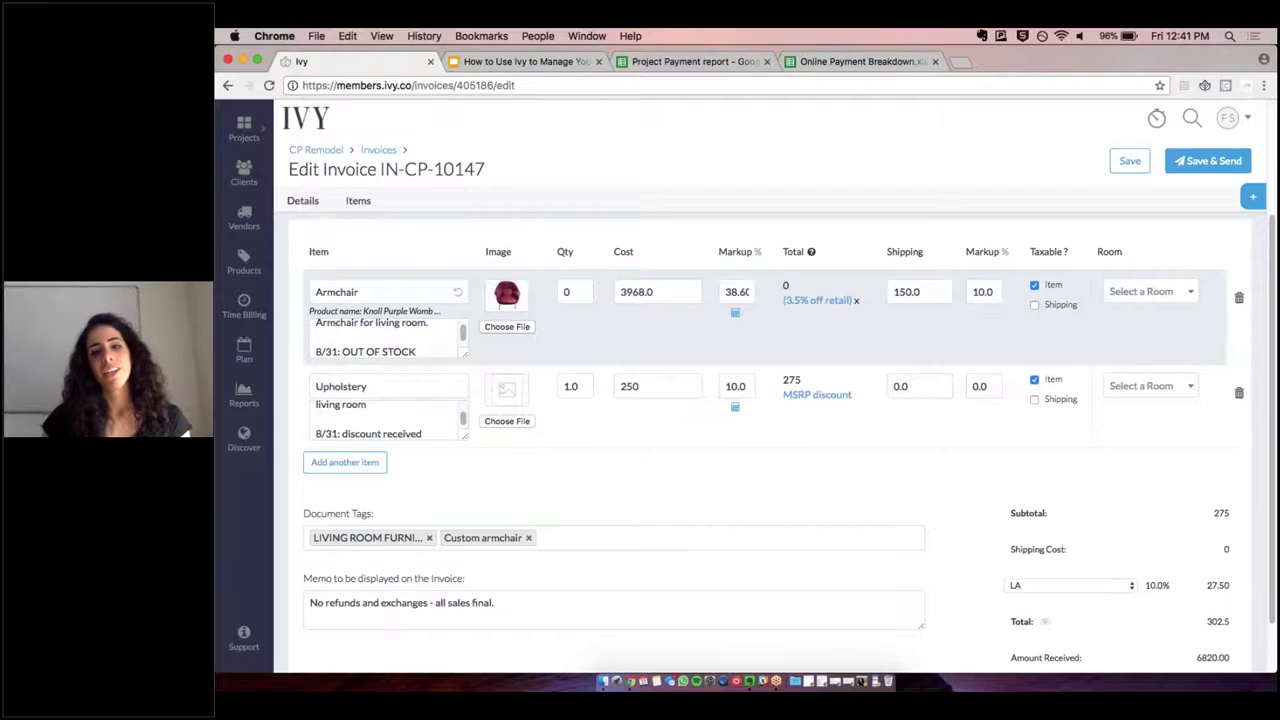
- Save the edited invoice without sending it and accept the reduction of the paid balance
scroll(1009, 317, "up", 2)
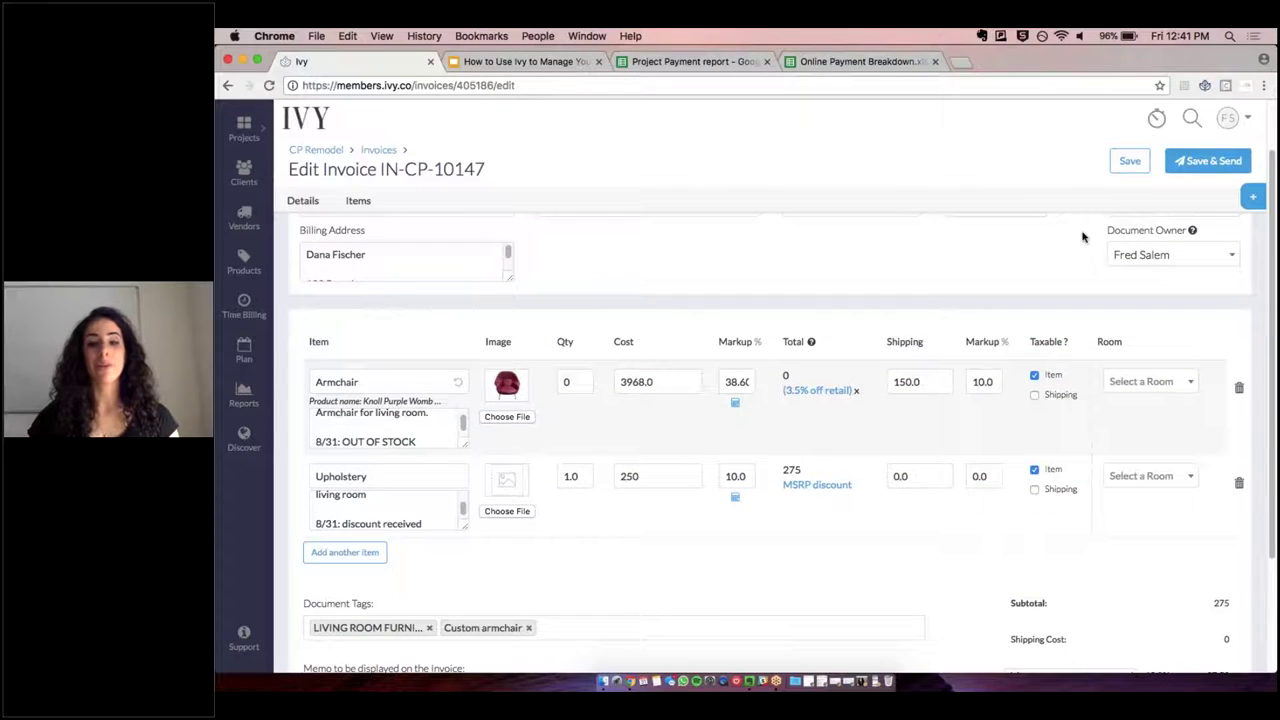
left_click(1130, 164)
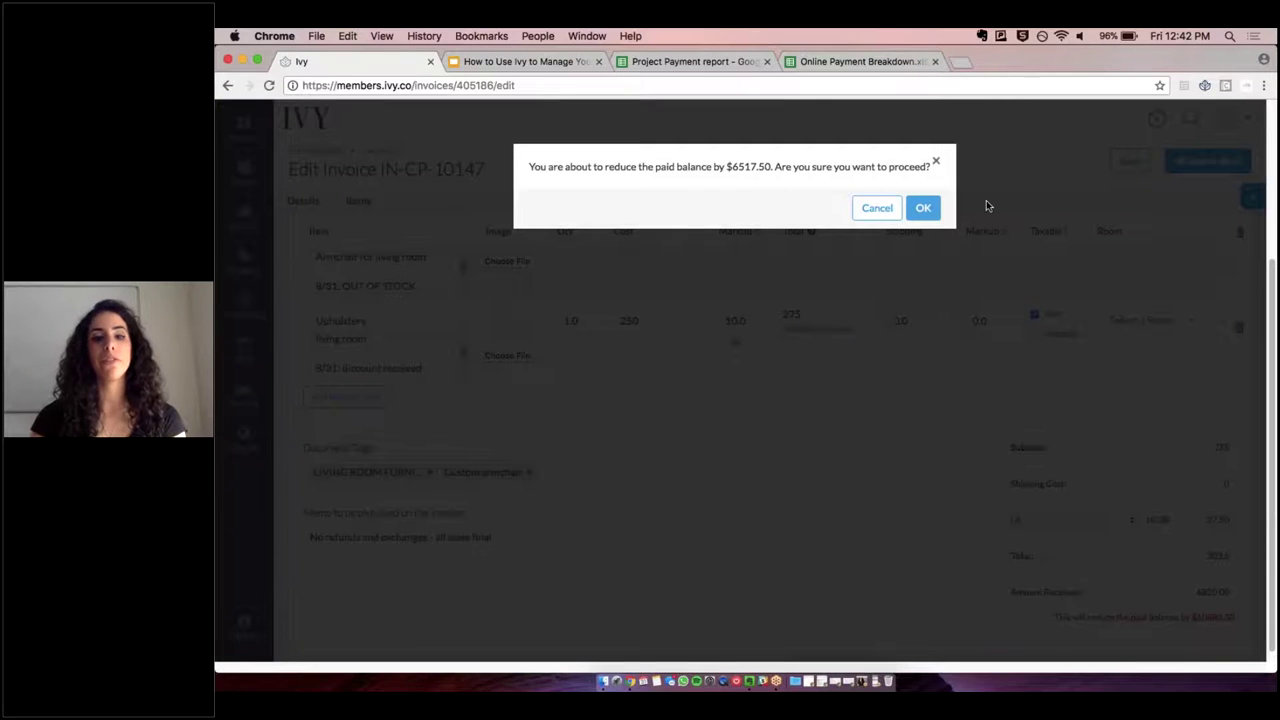
scroll(997, 203, "up", 3)
scroll(997, 206, "up", 3)
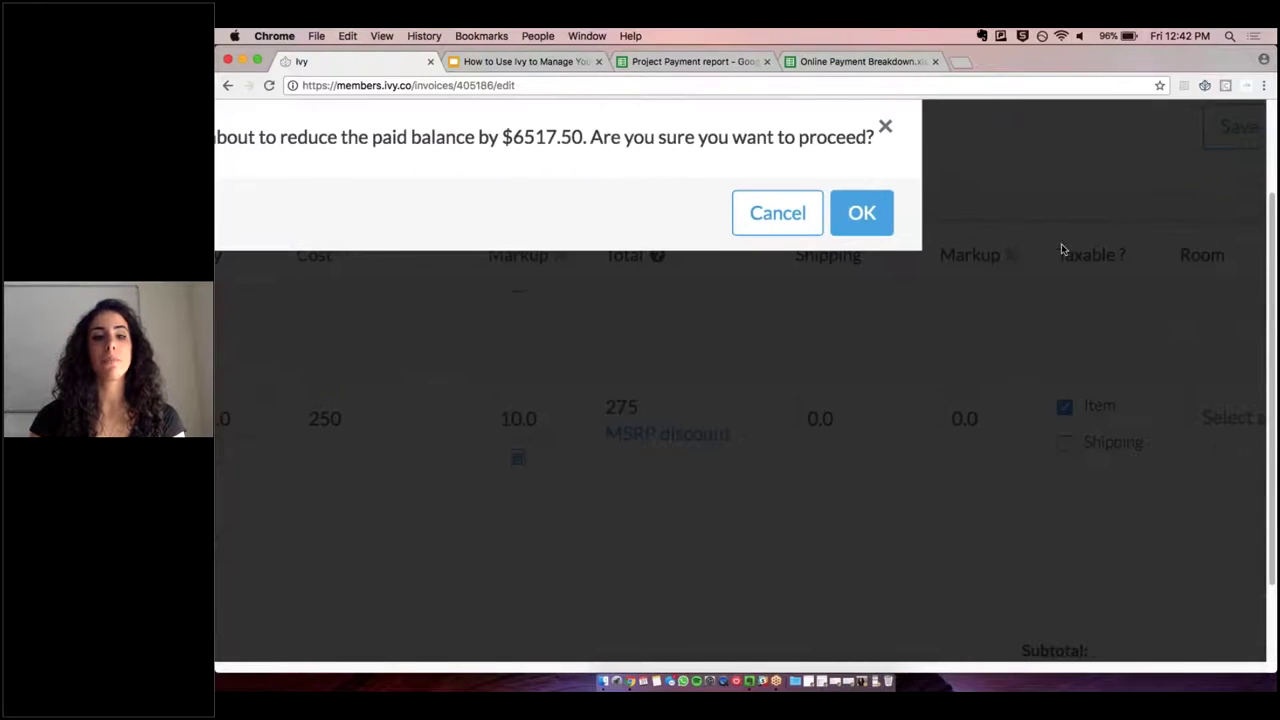
scroll(1060, 249, "left", 2)
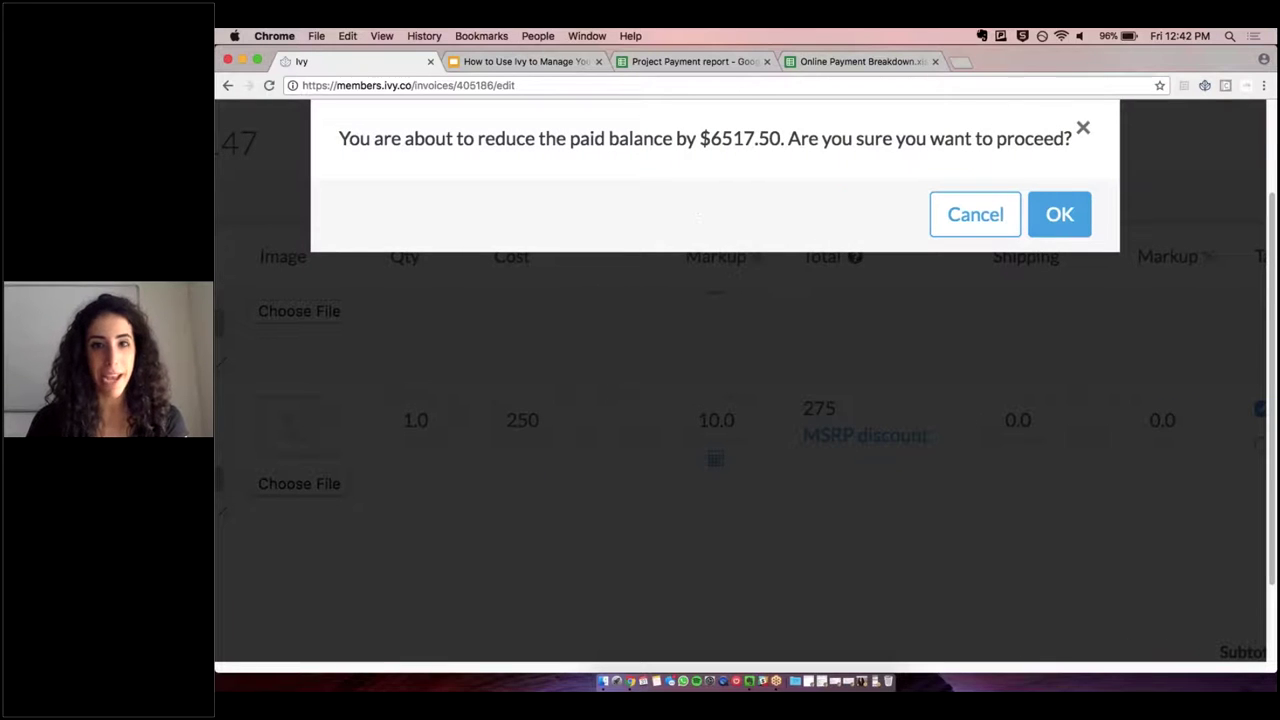
scroll(694, 207, "up", 2)
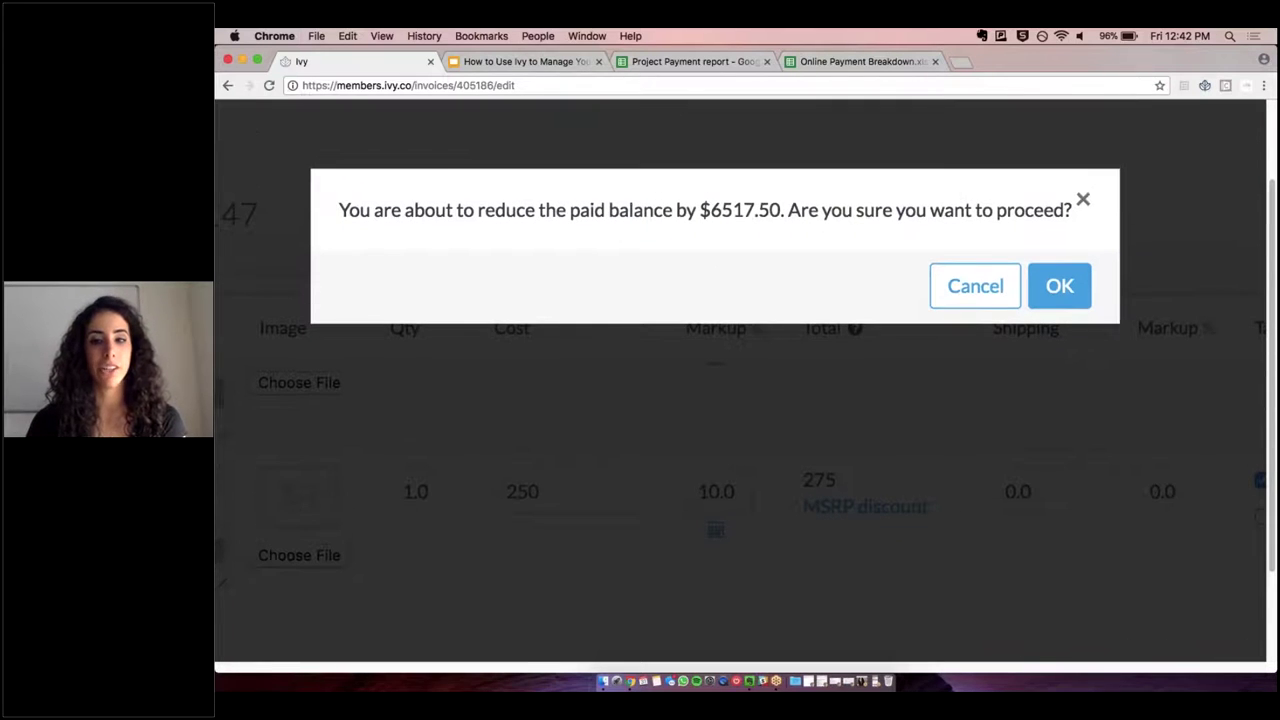
left_click(1058, 290)
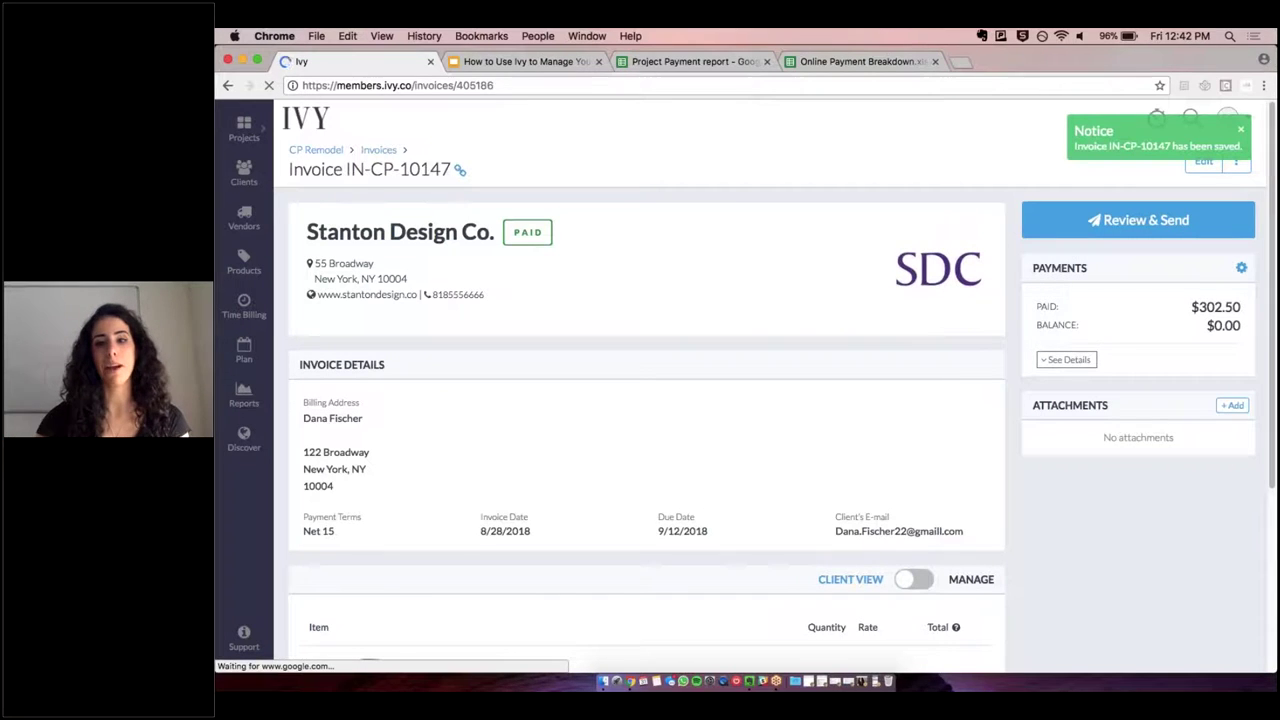
- Expand the invoice's payment details and review the check payment's total, applied amount and amount credited from the invoice
left_click(1066, 359)
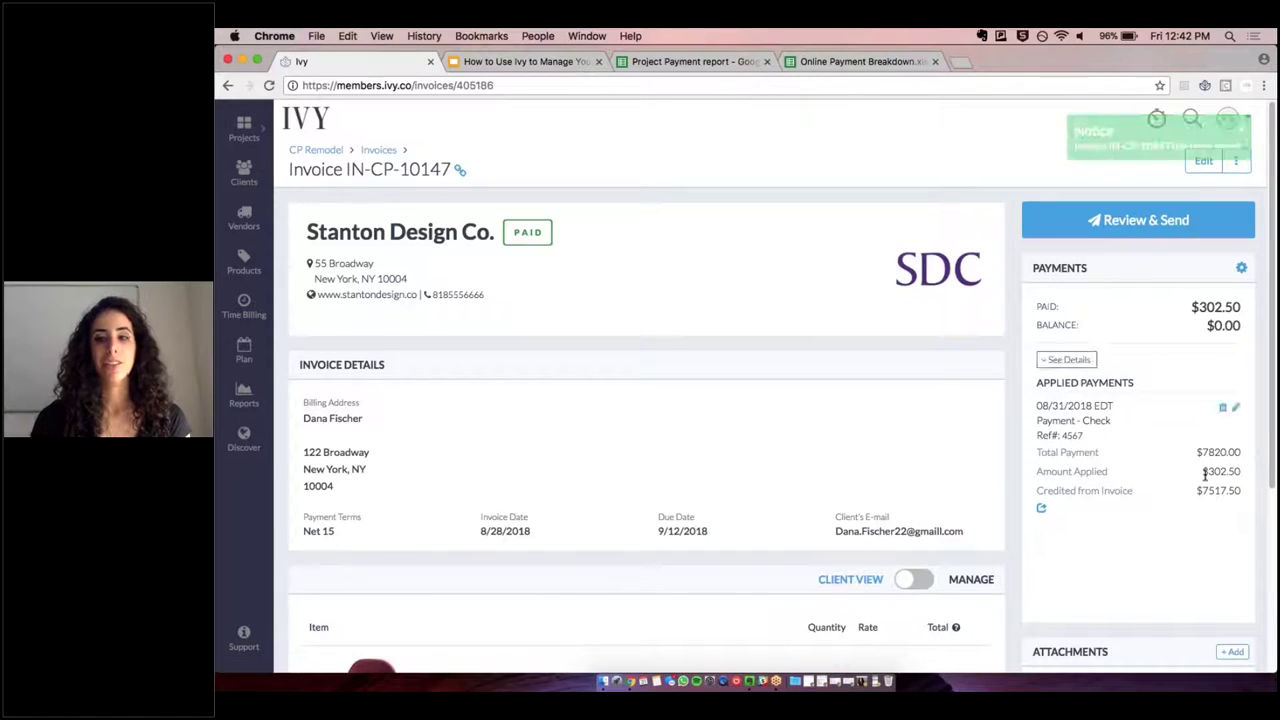
left_click_drag(1241, 497, 1036, 463)
left_click(1036, 463)
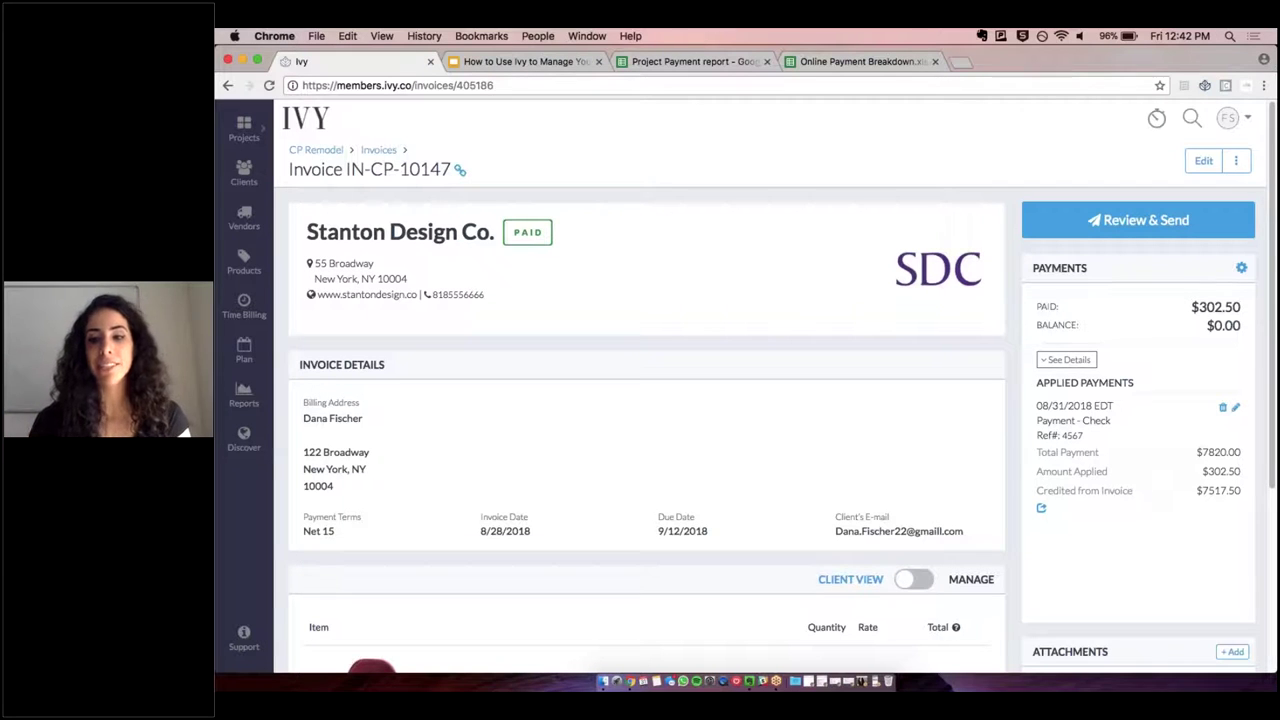
left_click_drag(1036, 491, 1240, 491)
left_click(1236, 491)
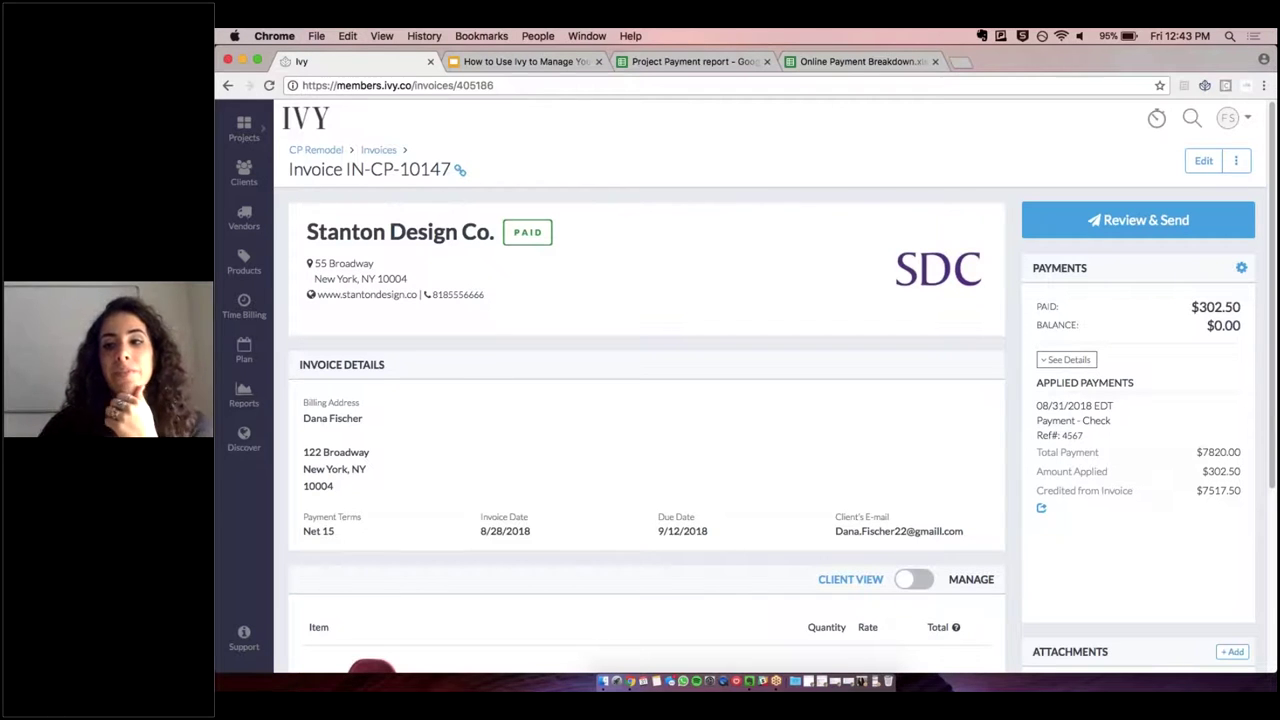
- Go to the payment settings in the account details and display the direct deposit details form for updating
left_click(1230, 118)
left_click(1208, 143)
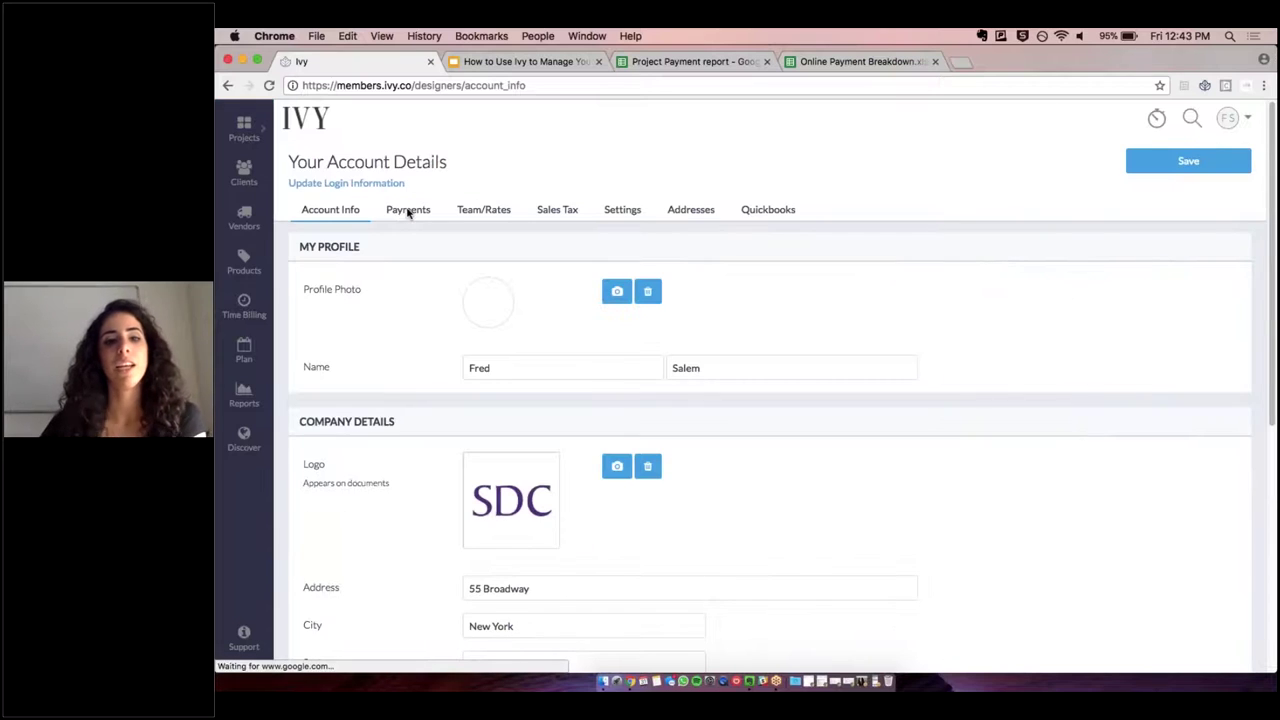
left_click(408, 211)
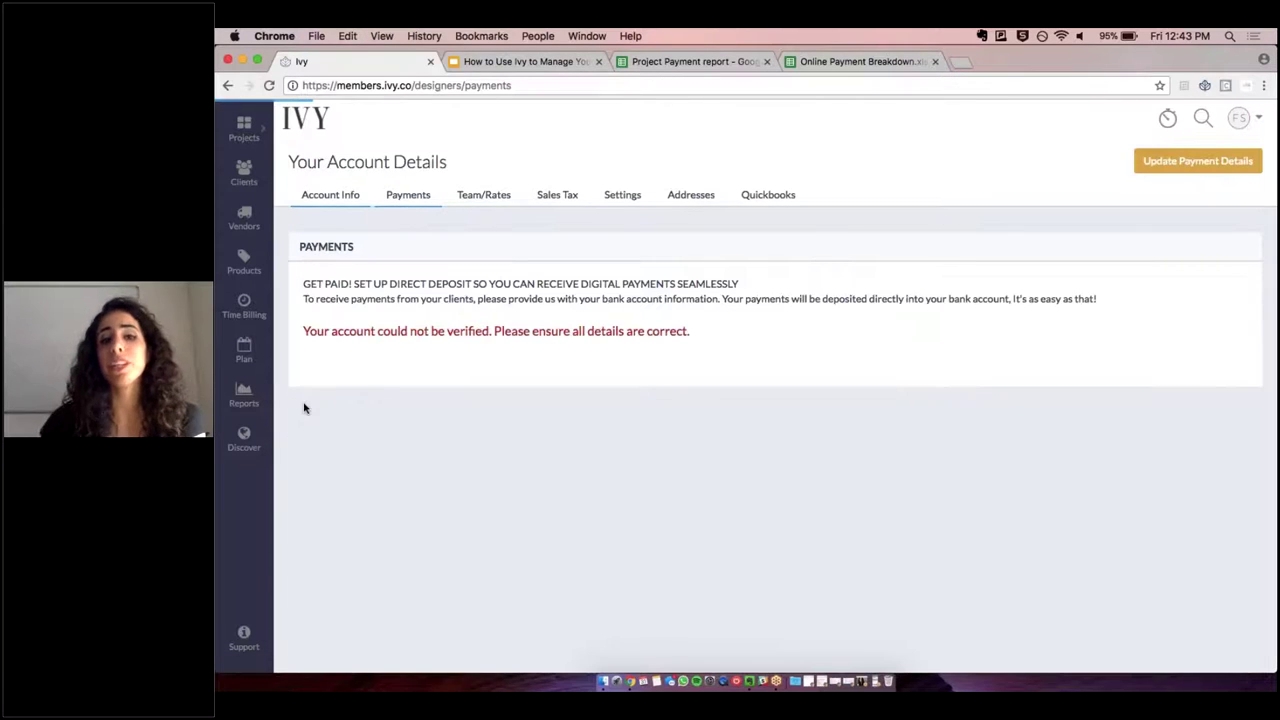
left_click(1197, 161)
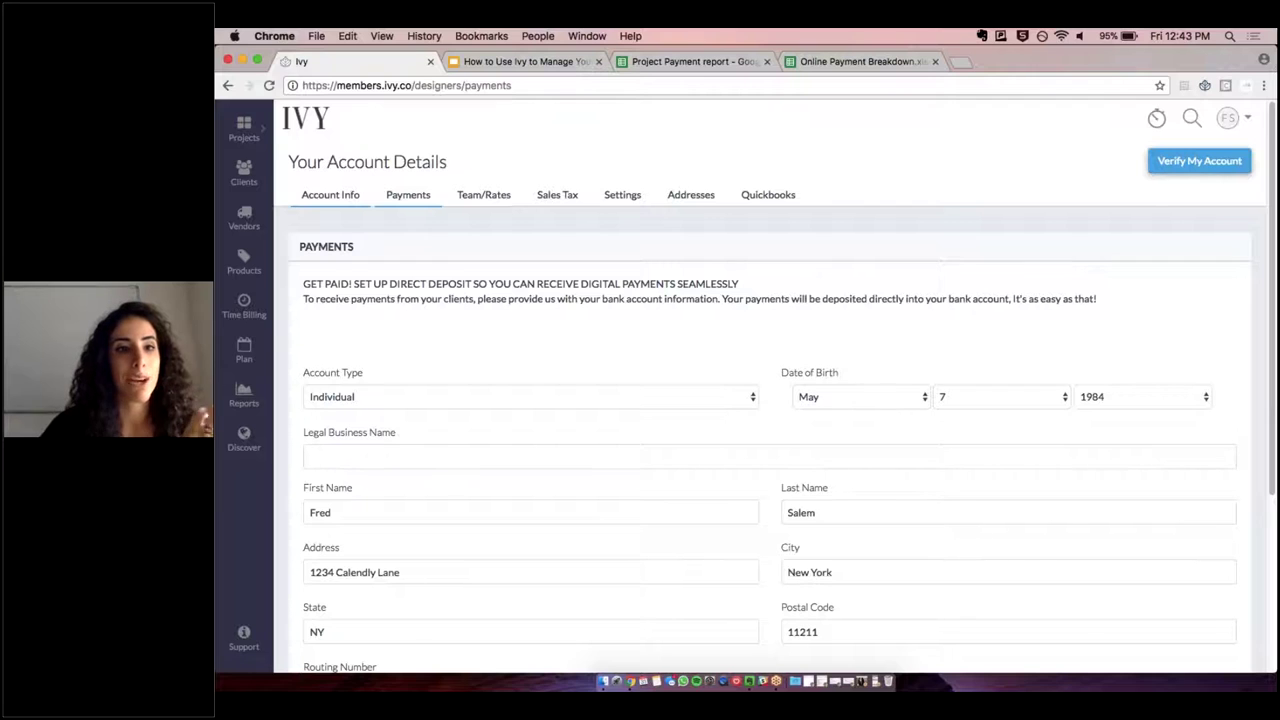
- Show the payments across all projects with manual payments included, and review the paid-to-date list
left_click(241, 145)
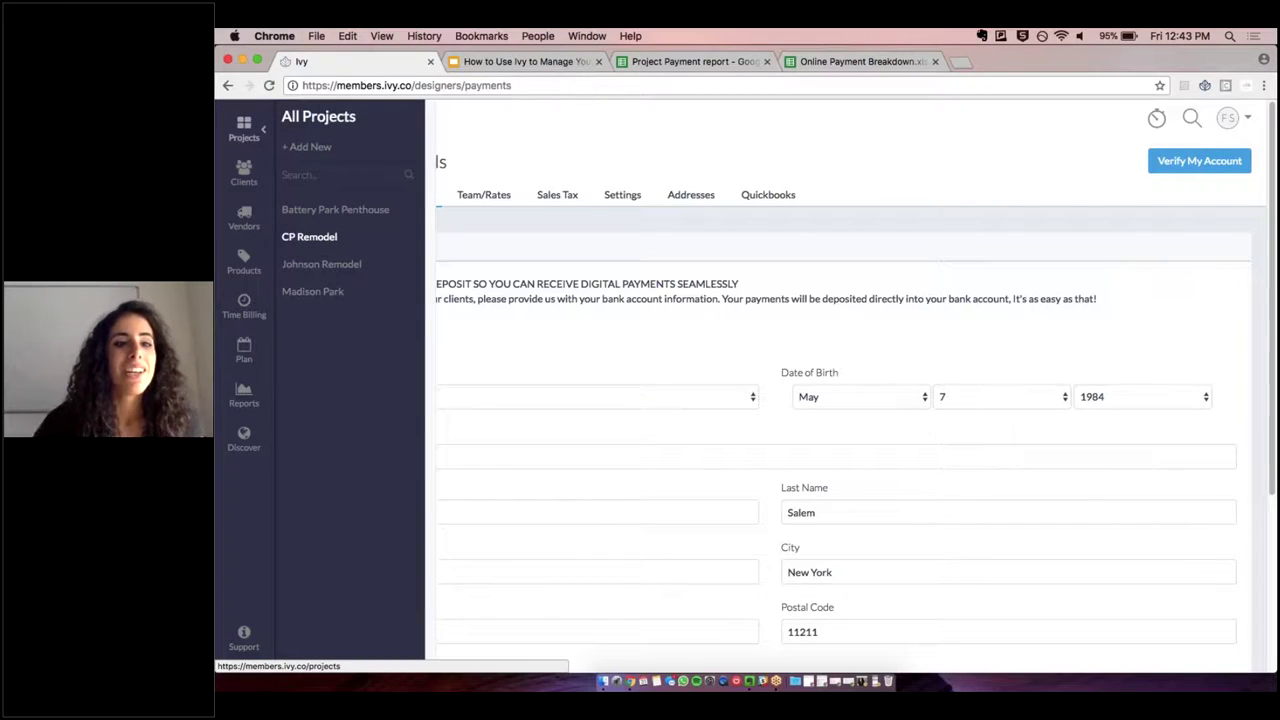
left_click(320, 122)
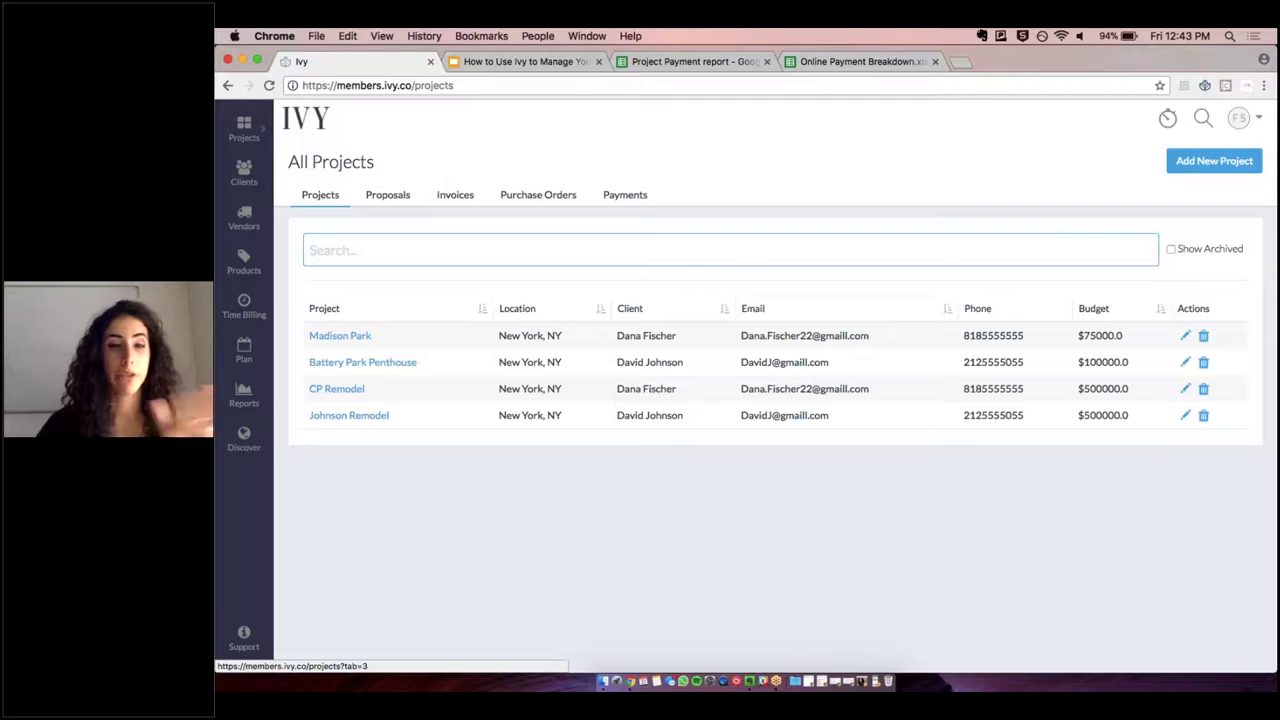
left_click(629, 208)
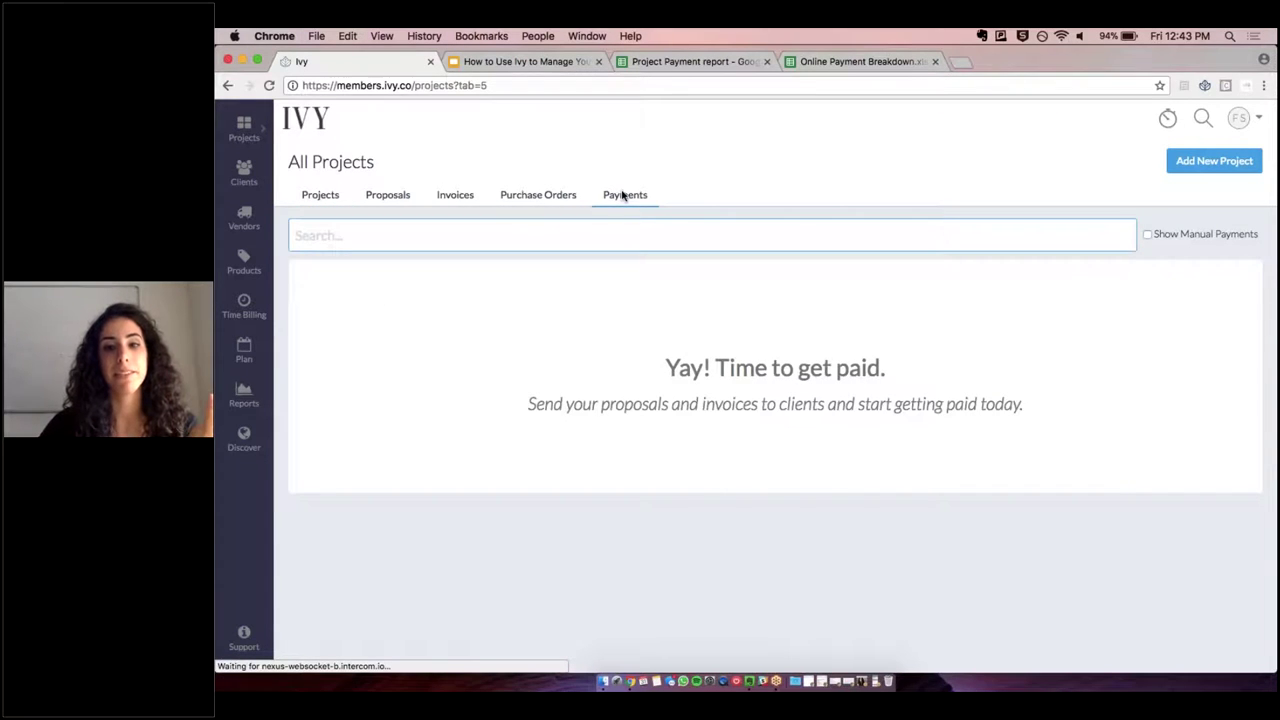
left_click(1147, 236)
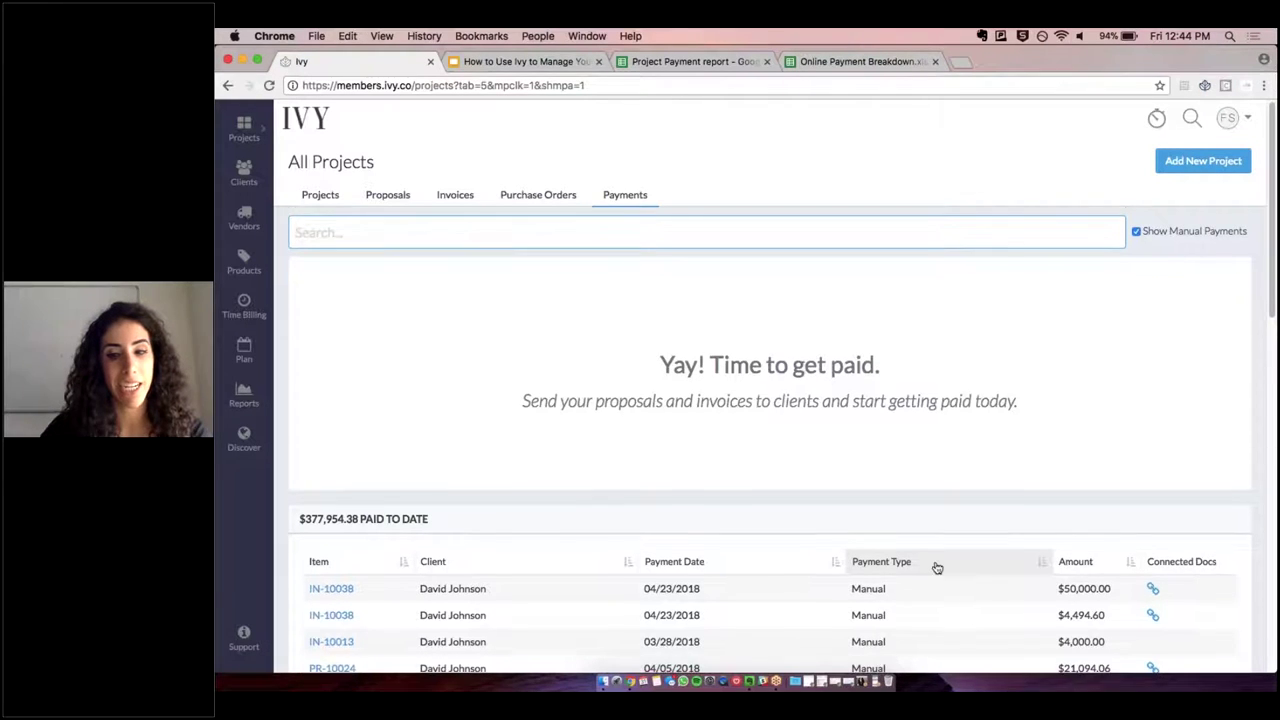
scroll(934, 566, "down", 1)
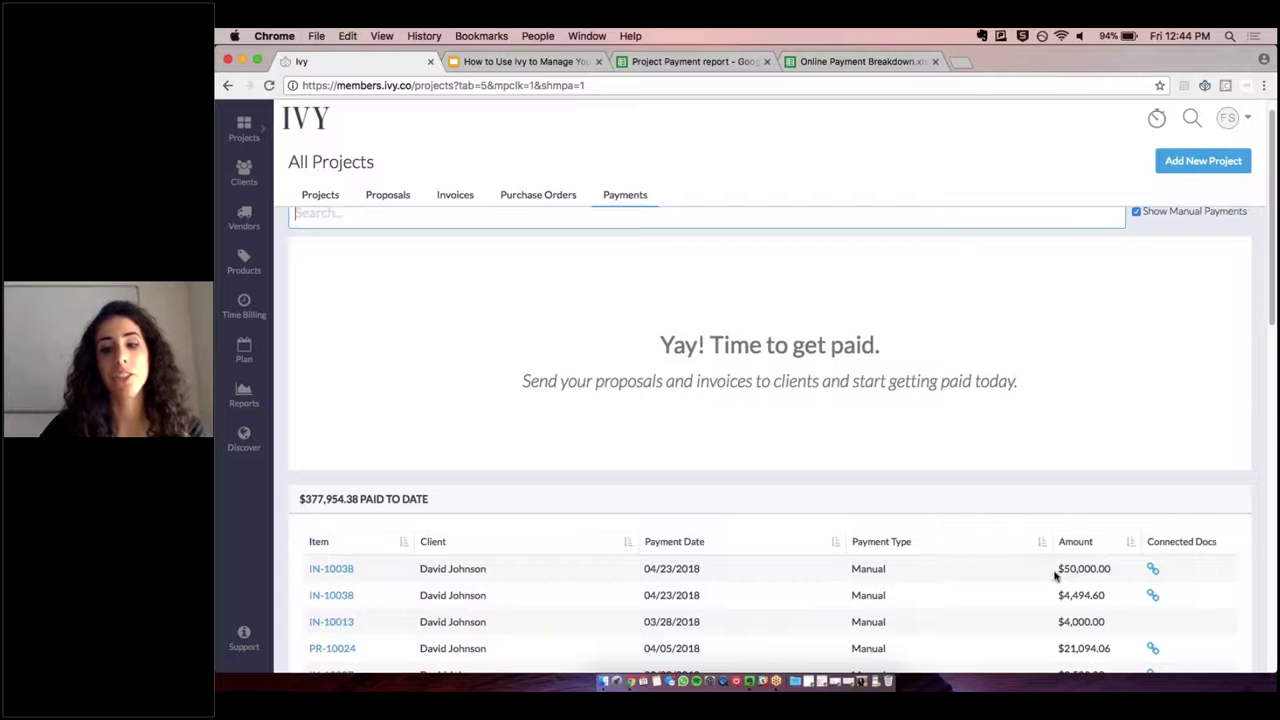
scroll(1049, 551, "up", 1)
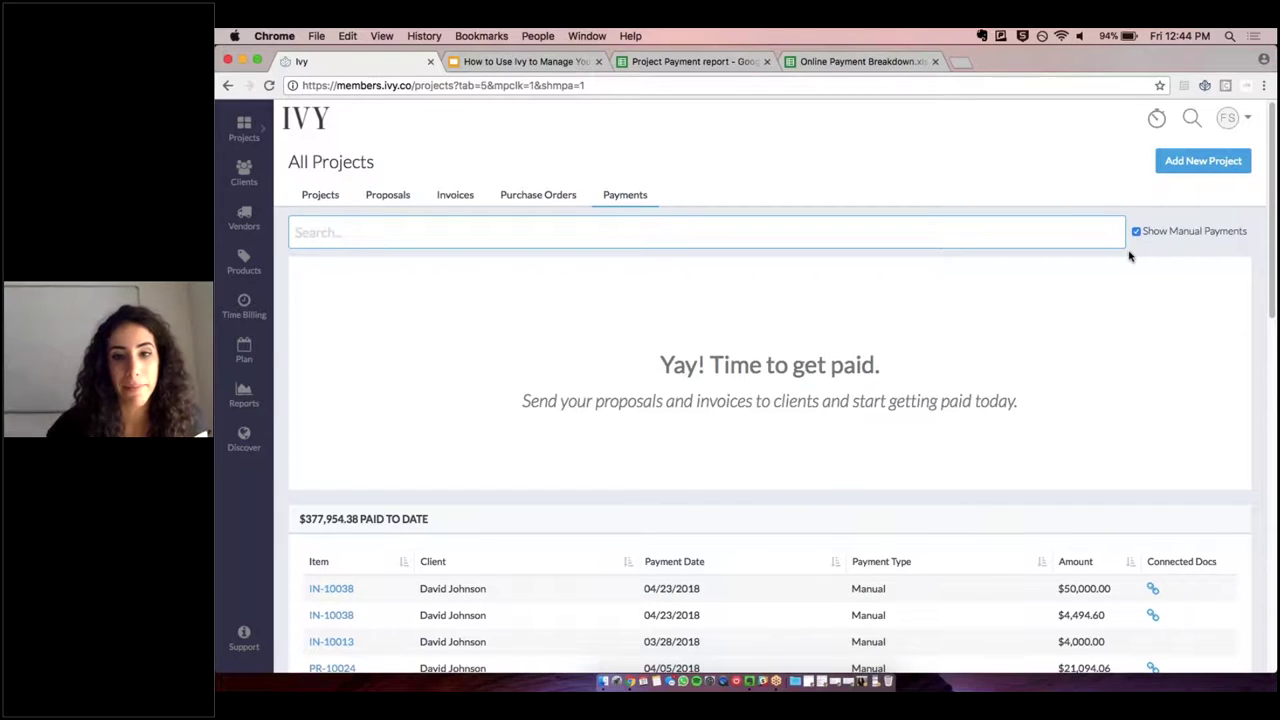
scroll(1128, 257, "down", 3)
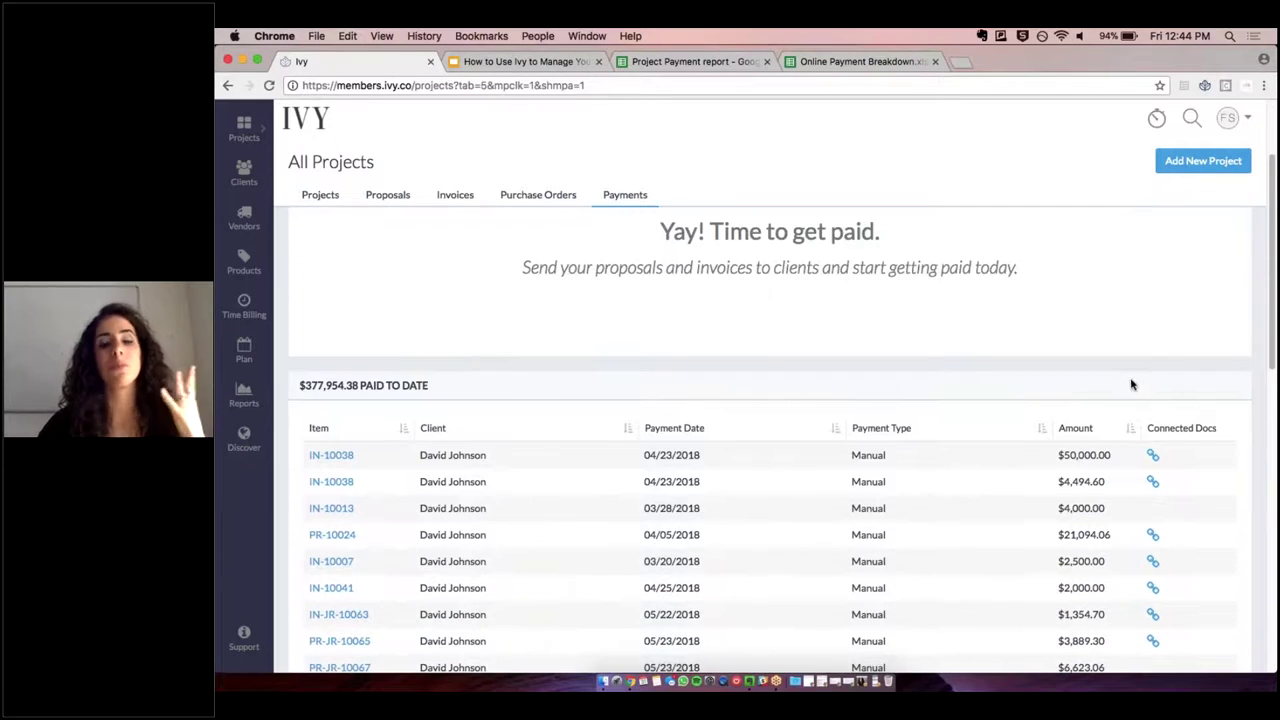
scroll(1131, 385, "up", 1)
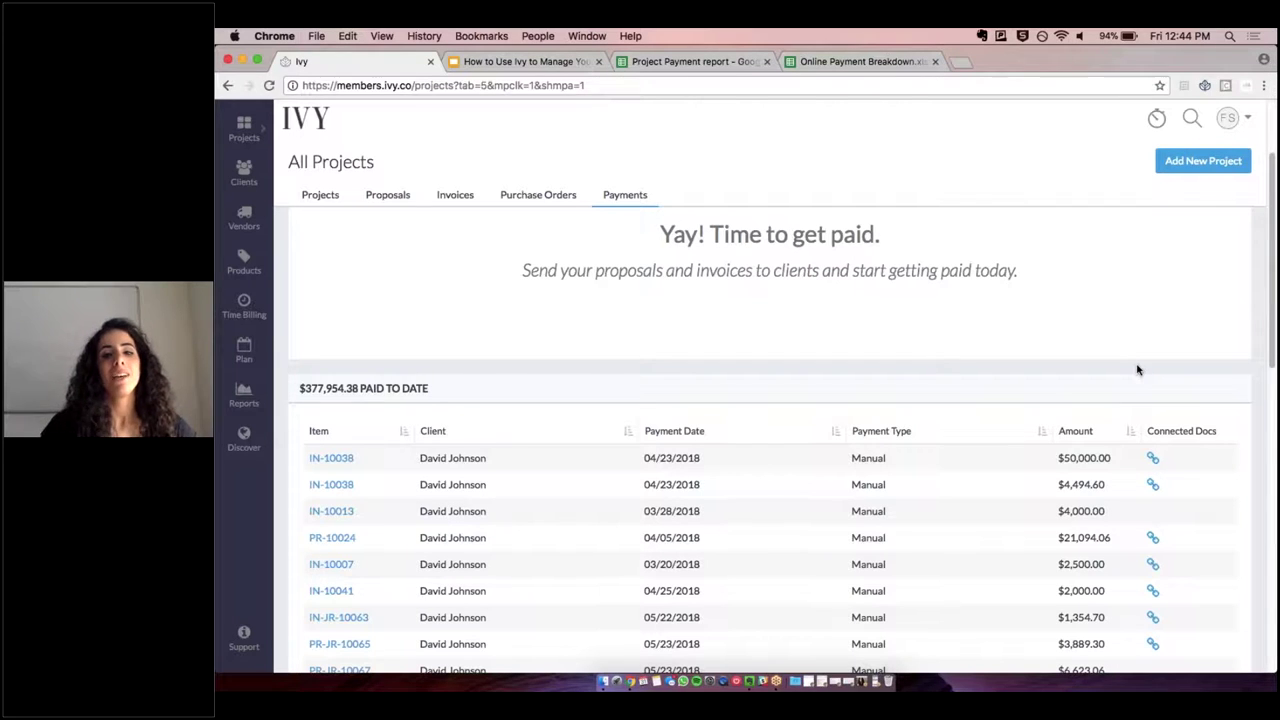
- Go to Reports, select the Project Payments report, and review its date and project options, keeping All Dates and All projects
left_click(241, 395)
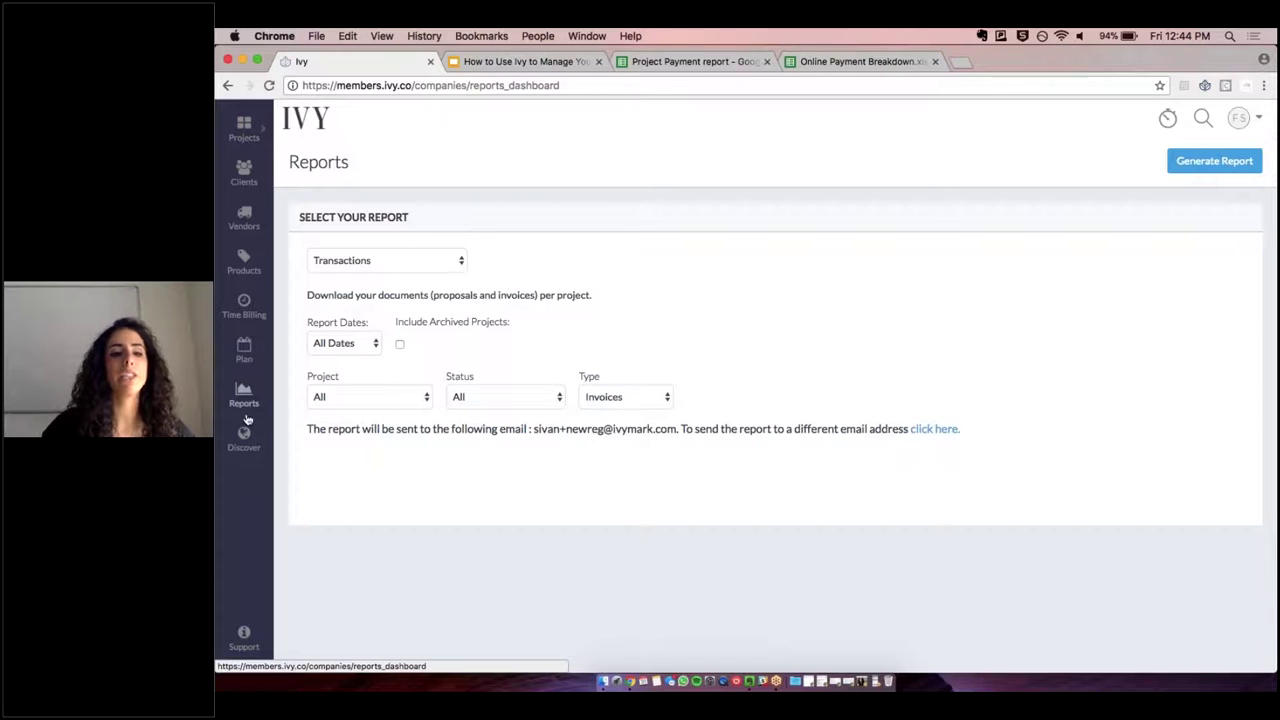
left_click(376, 266)
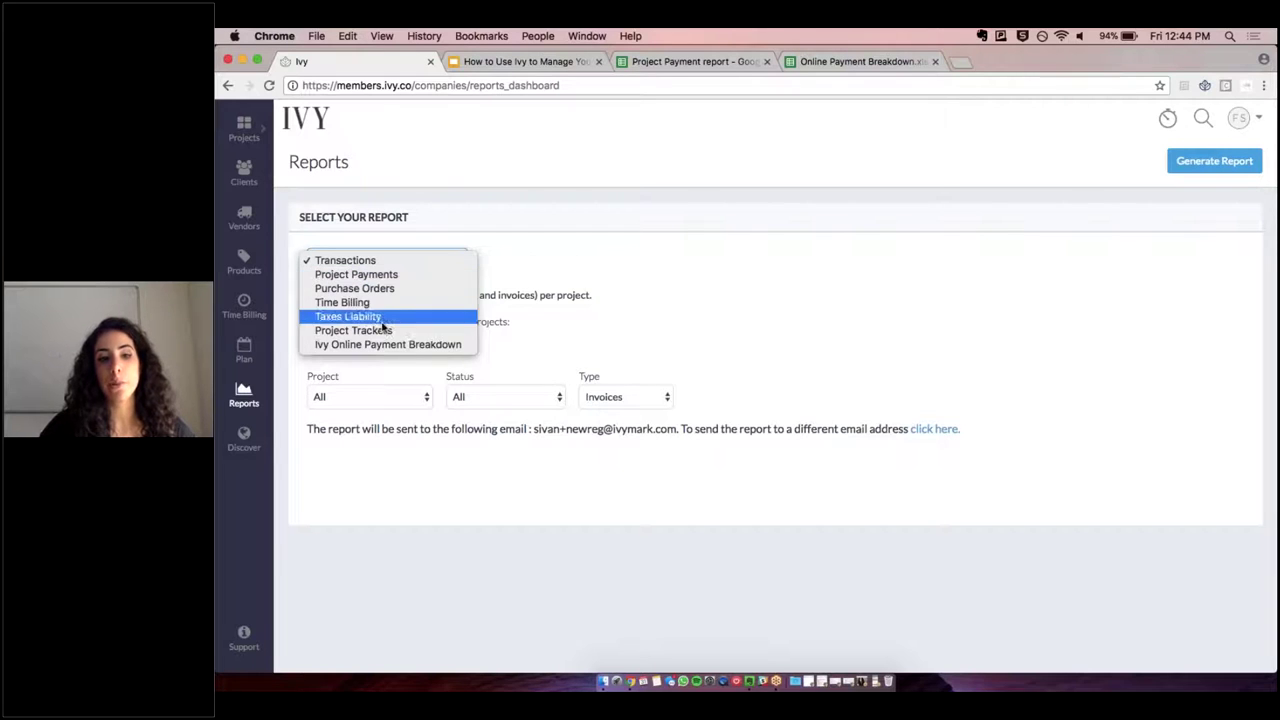
left_click(358, 274)
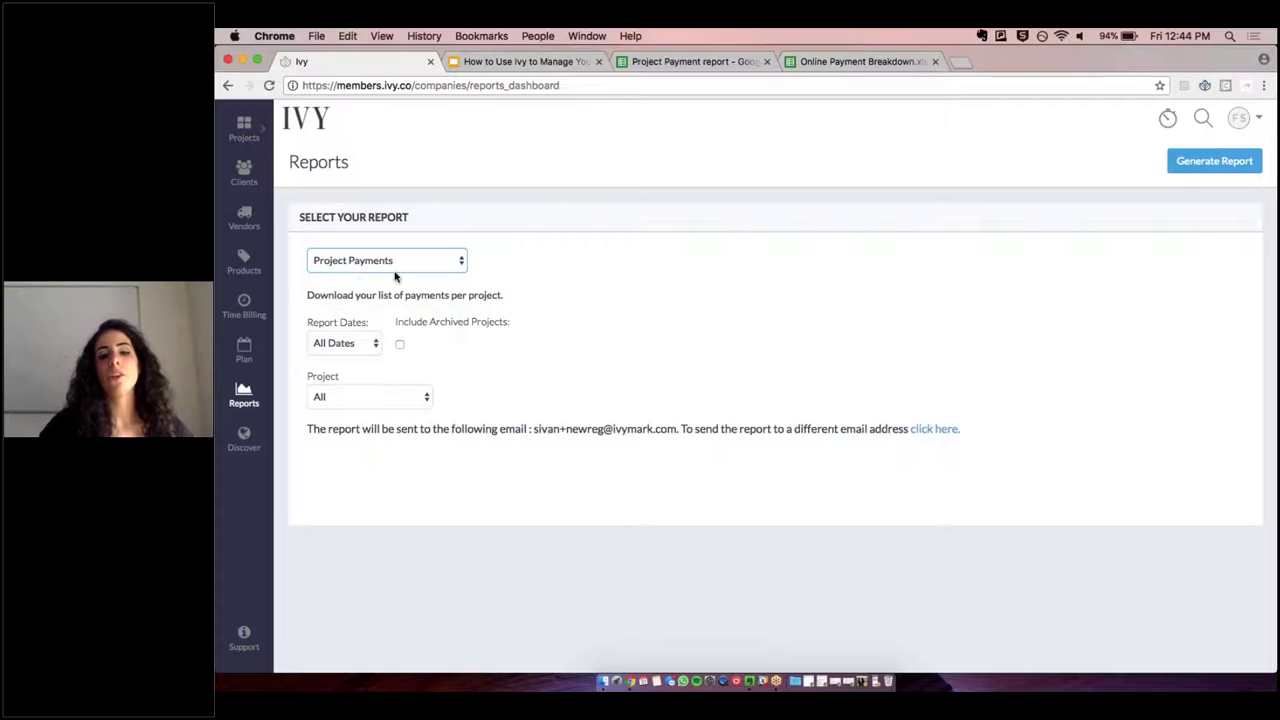
left_click(362, 345)
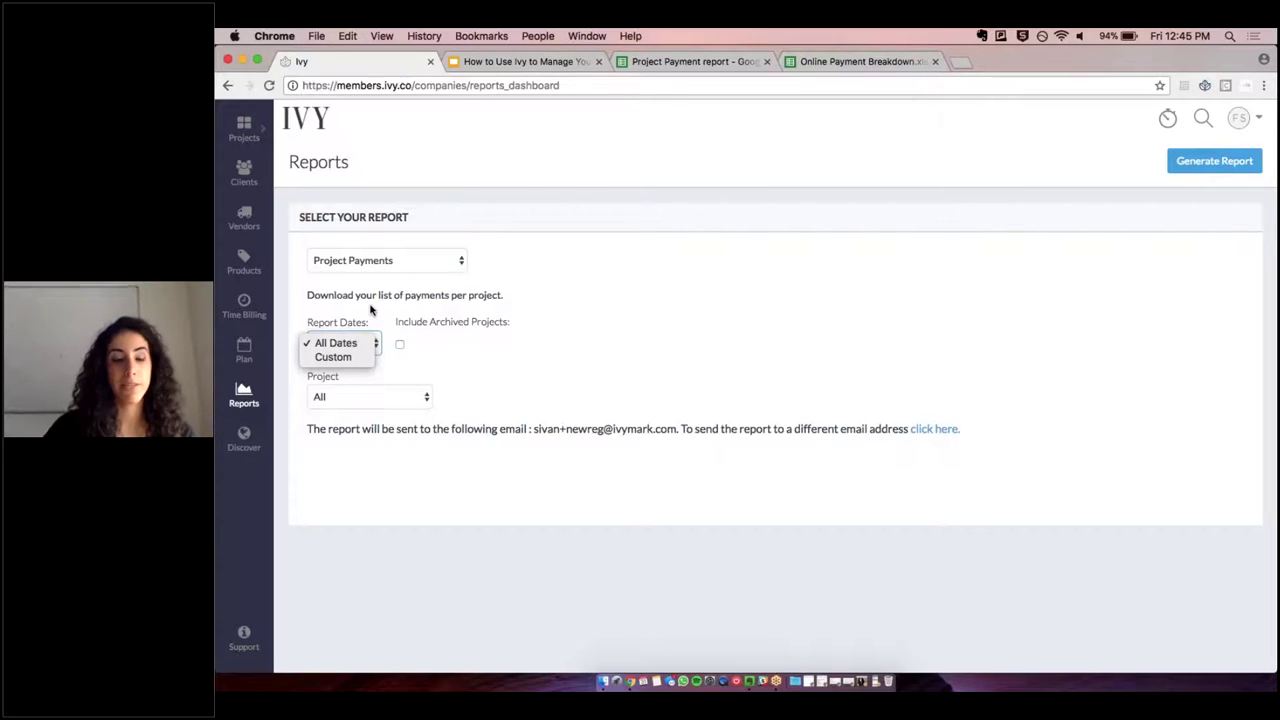
left_click(371, 446)
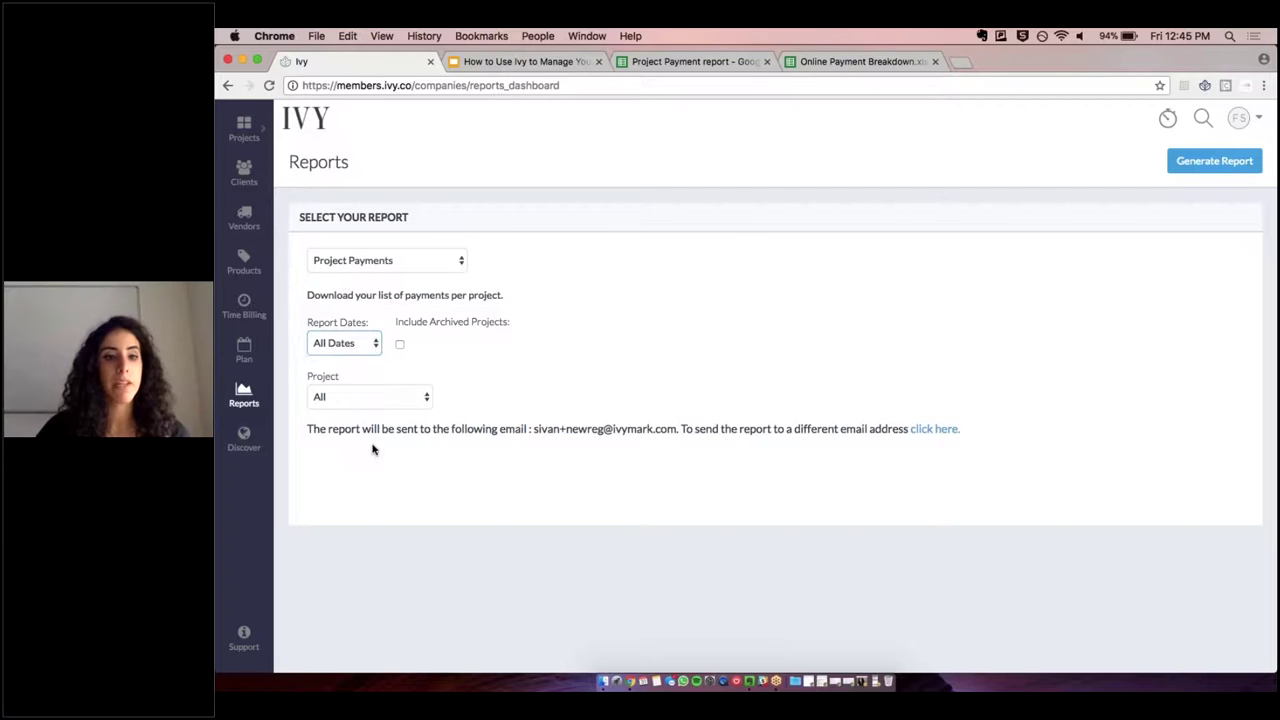
left_click(368, 397)
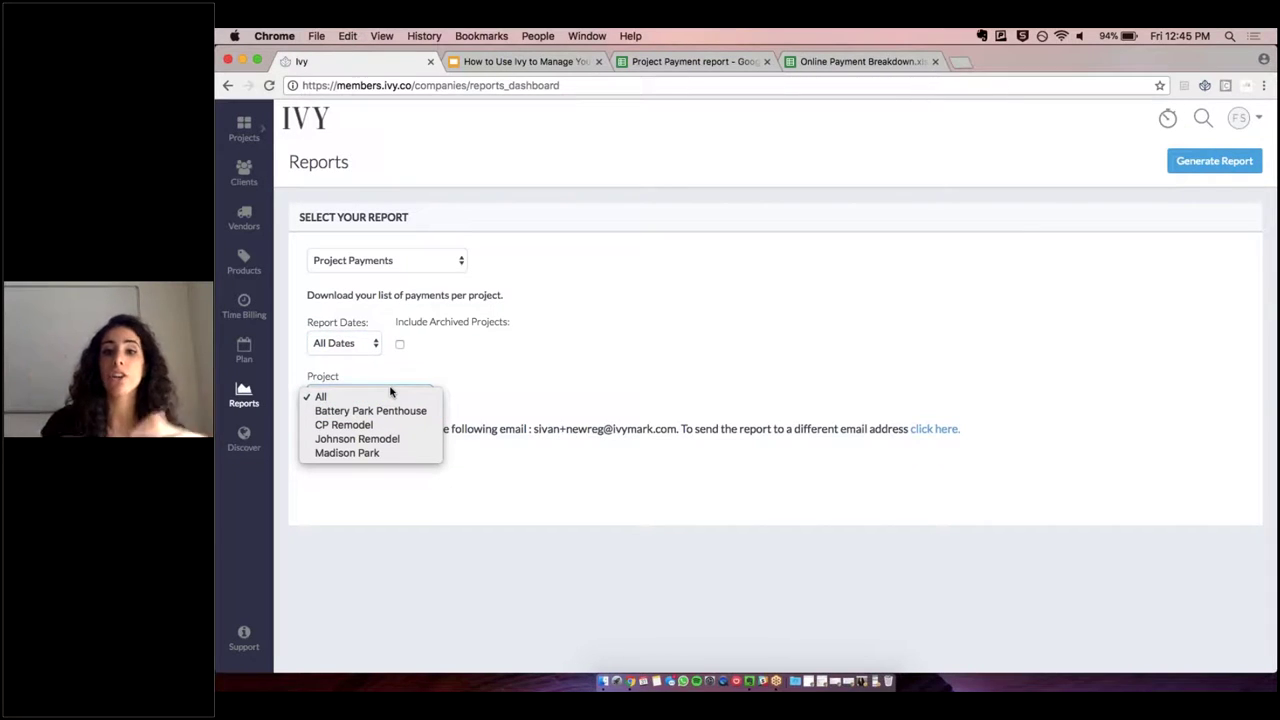
left_click(691, 347)
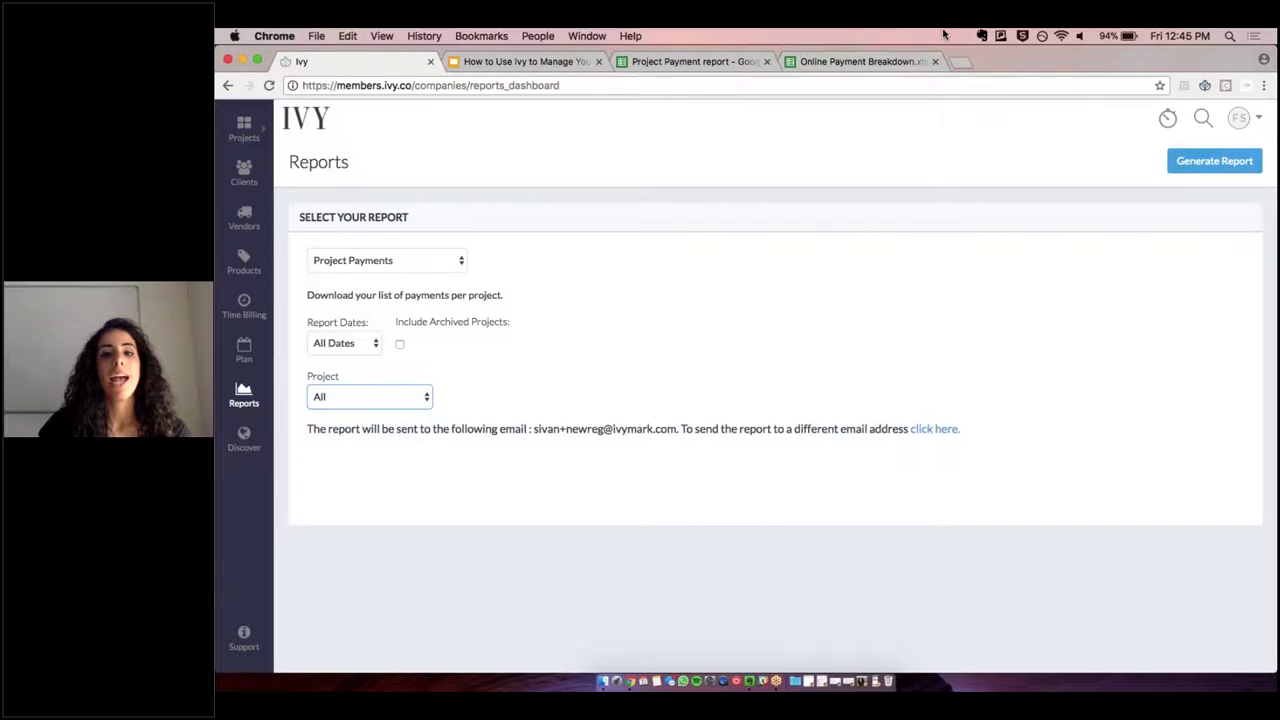
- Switch to the Project Payment report spreadsheet and review the first payment's received and applied rows across to the Ref# column
left_click(661, 63)
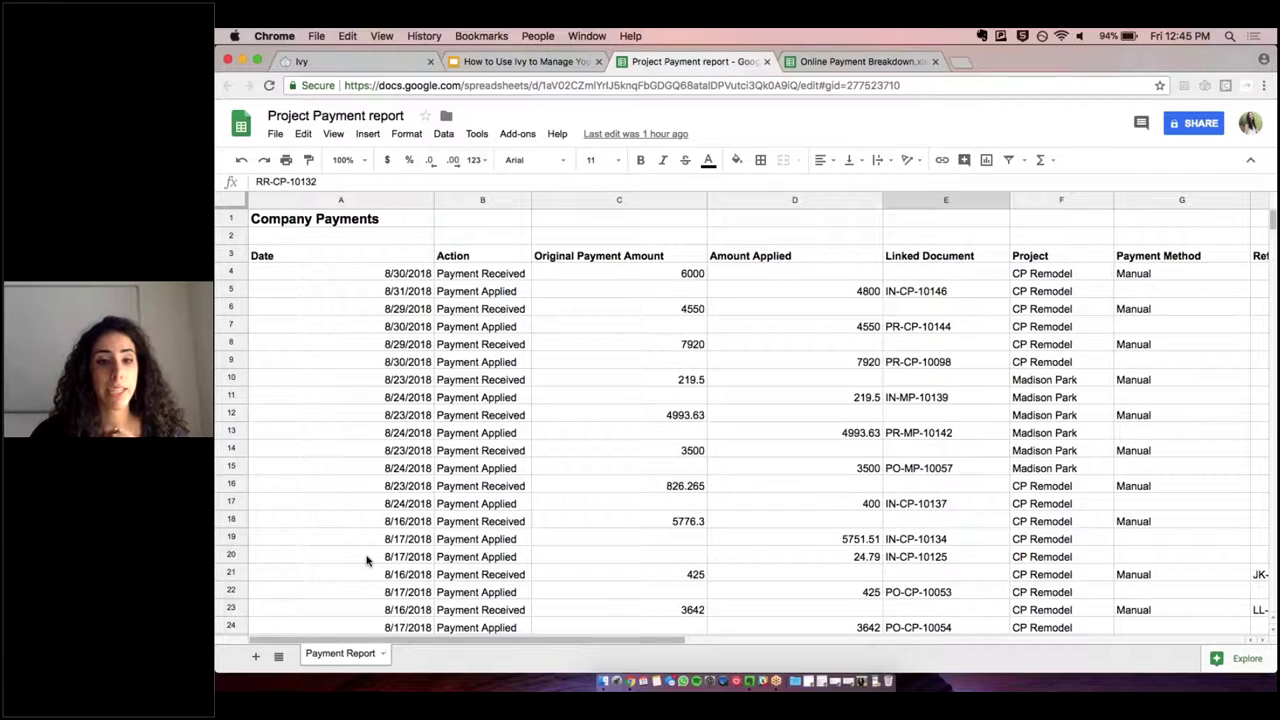
left_click_drag(465, 274, 466, 294)
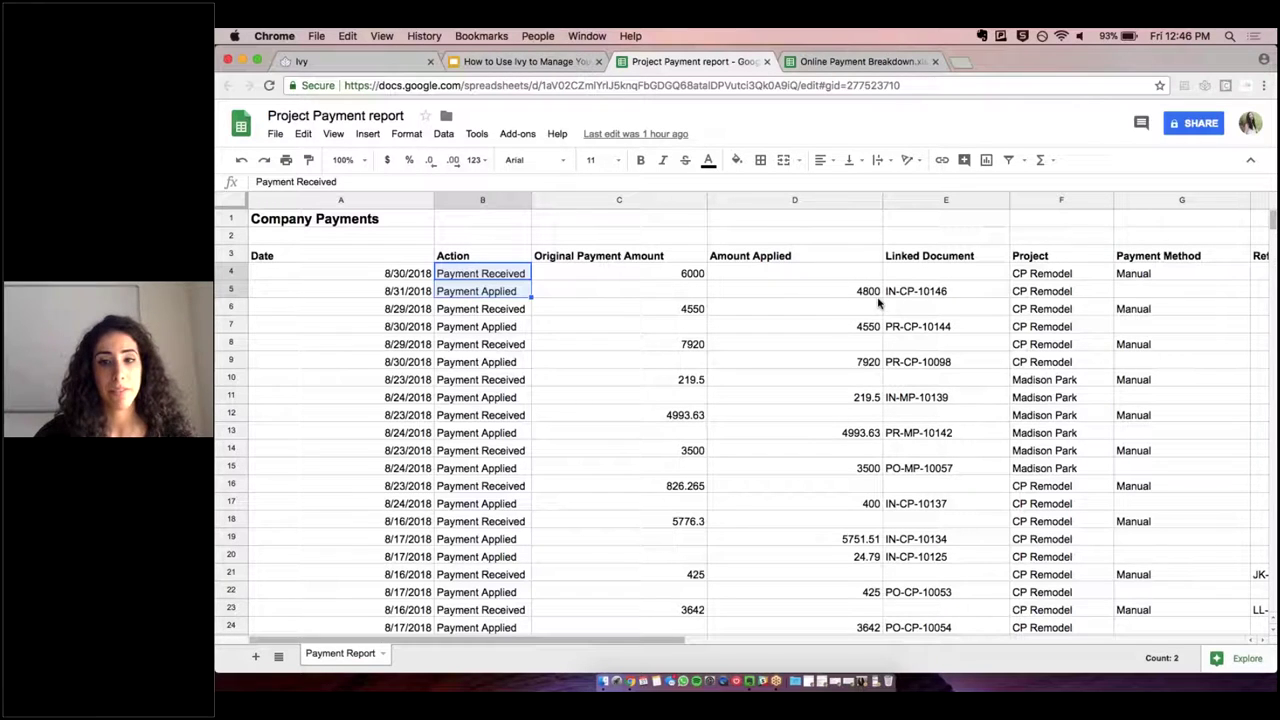
left_click(695, 273)
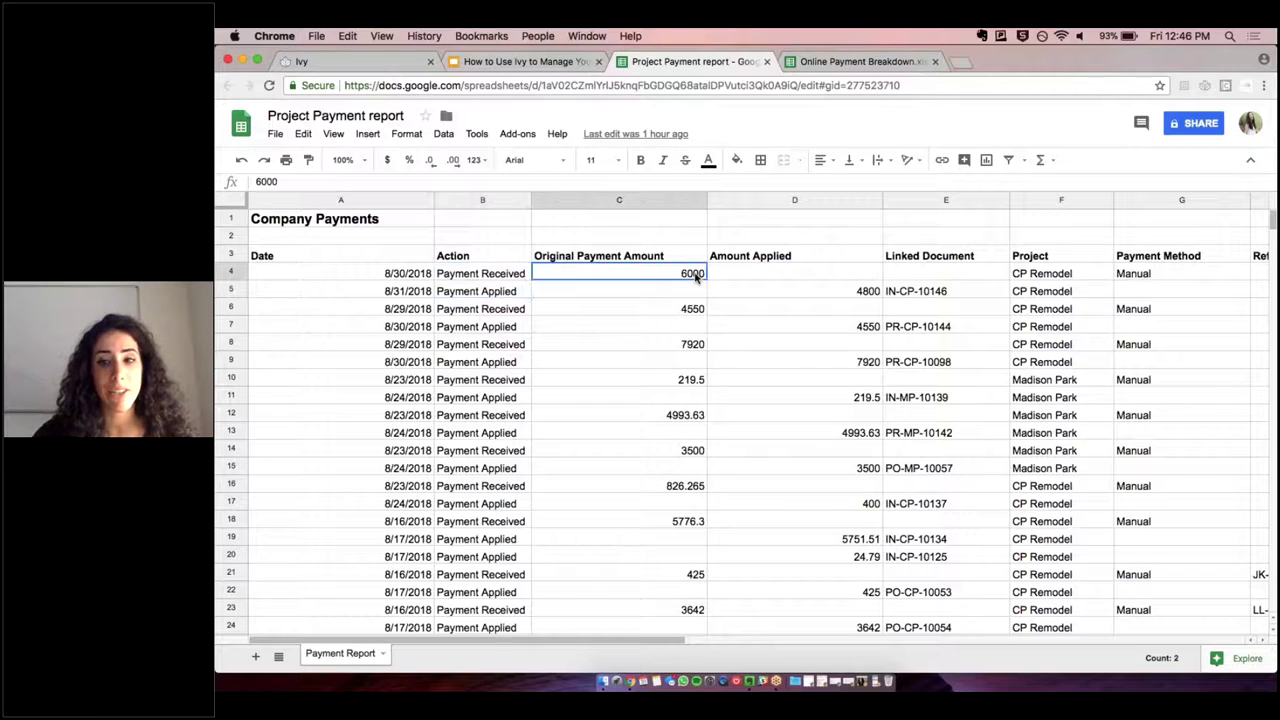
scroll(800, 277, "right", 5)
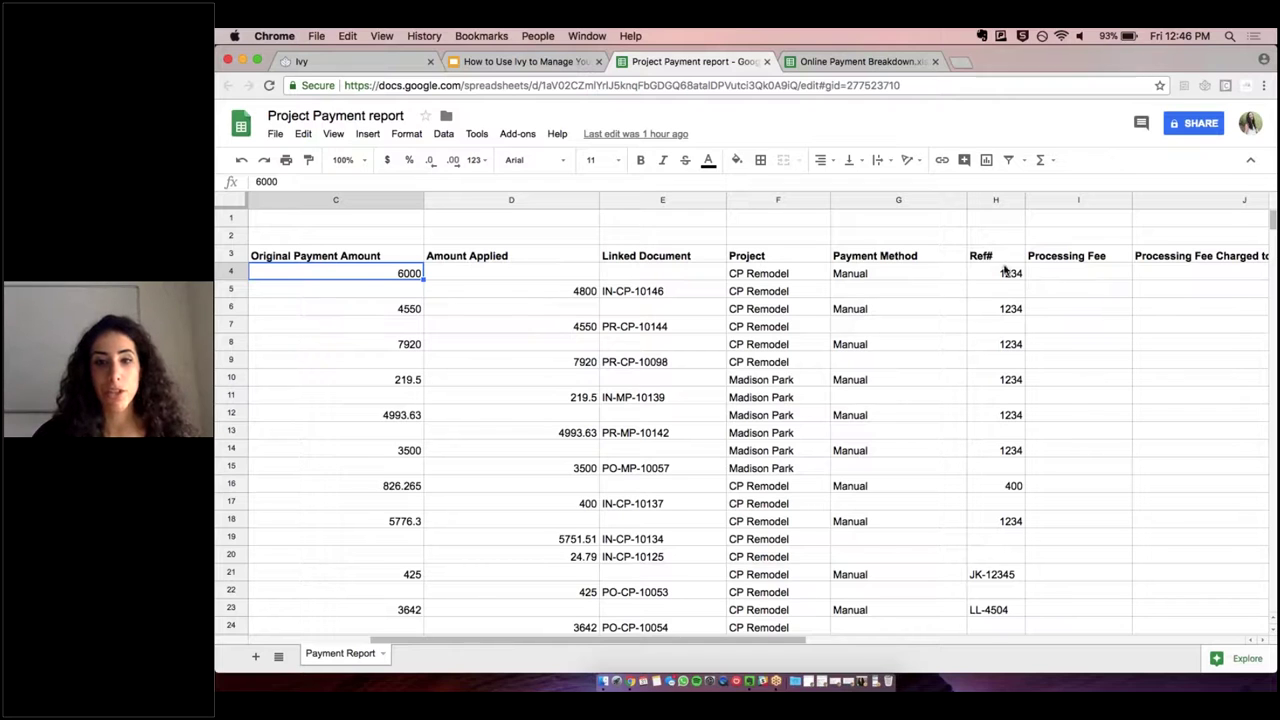
scroll(976, 279, "left", 2)
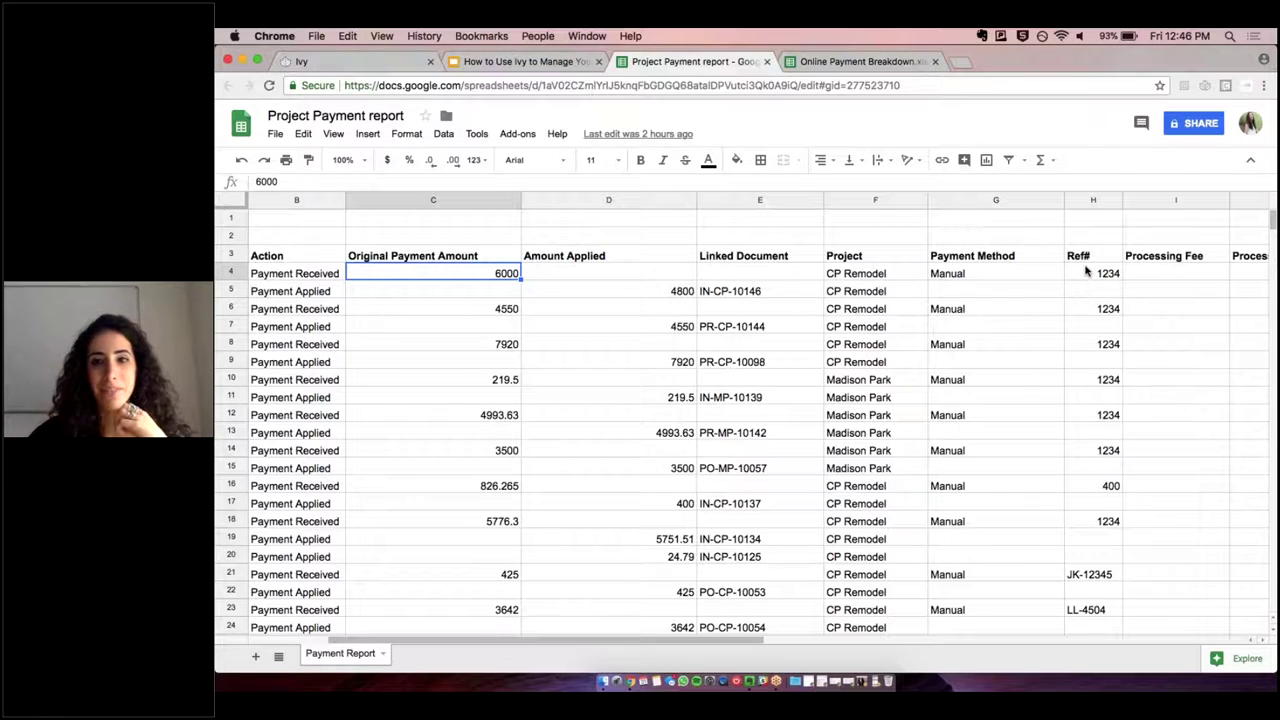
scroll(1087, 270, "left", 3)
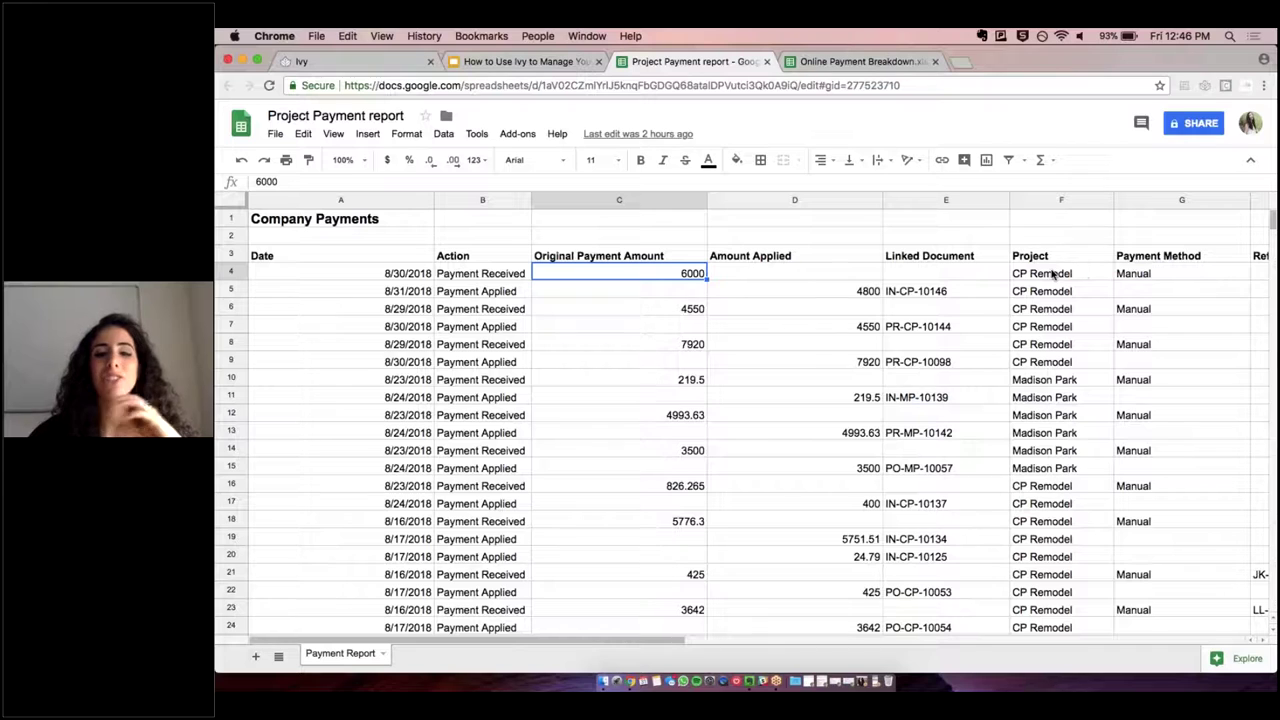
- Find the Madison Park retainer payment in row 28 and examine the amount applied from it in row 29
scroll(585, 437, "down", 3)
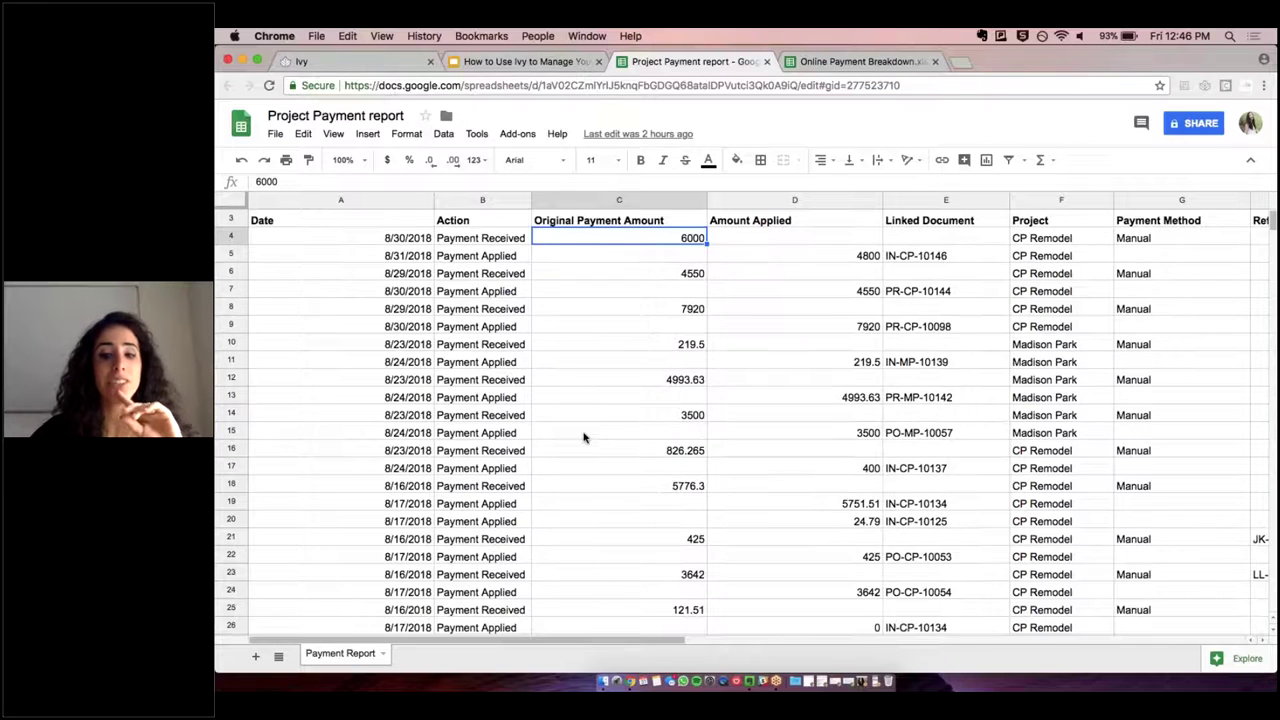
scroll(585, 437, "right", 2)
scroll(585, 437, "down", 3)
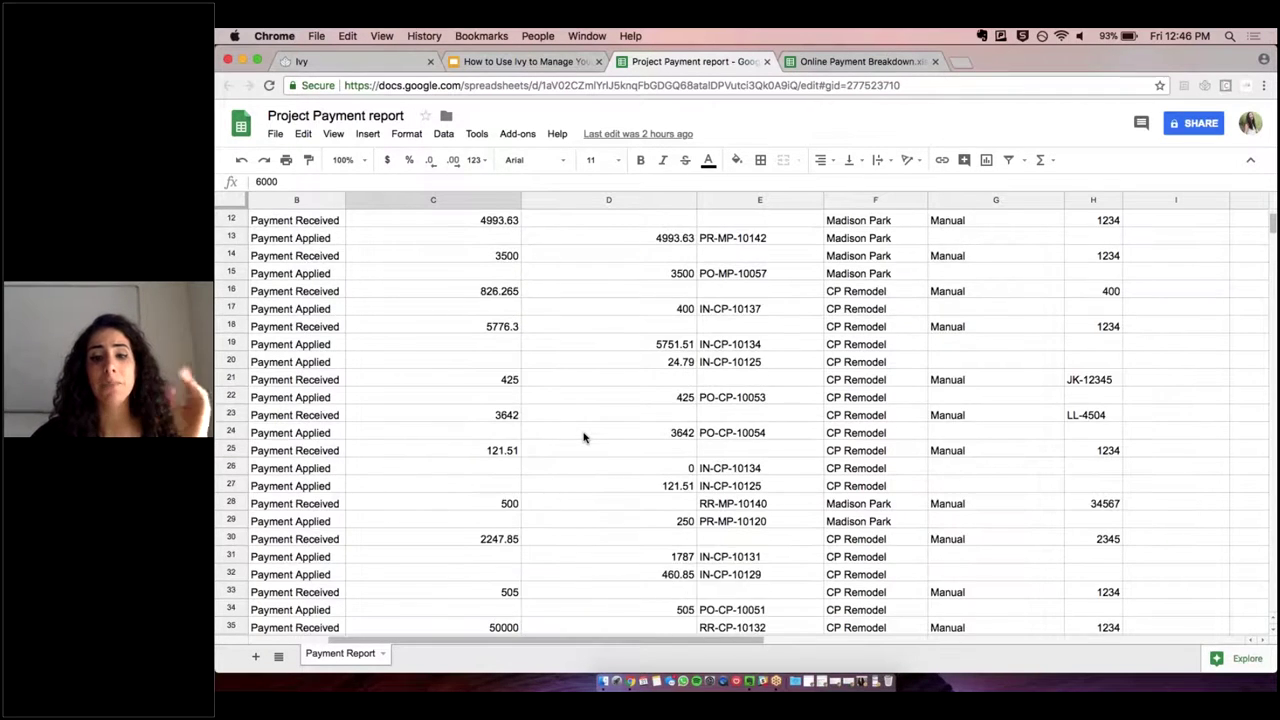
scroll(585, 437, "left", 2)
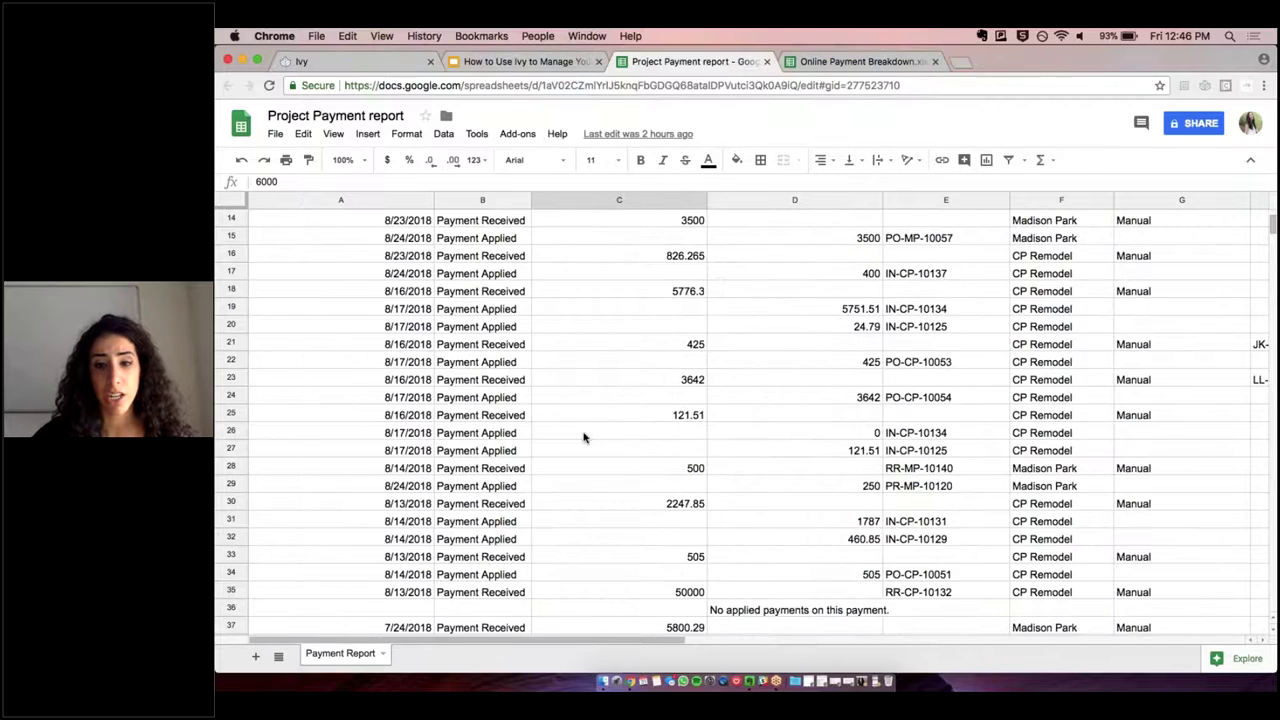
scroll(585, 437, "down", 1)
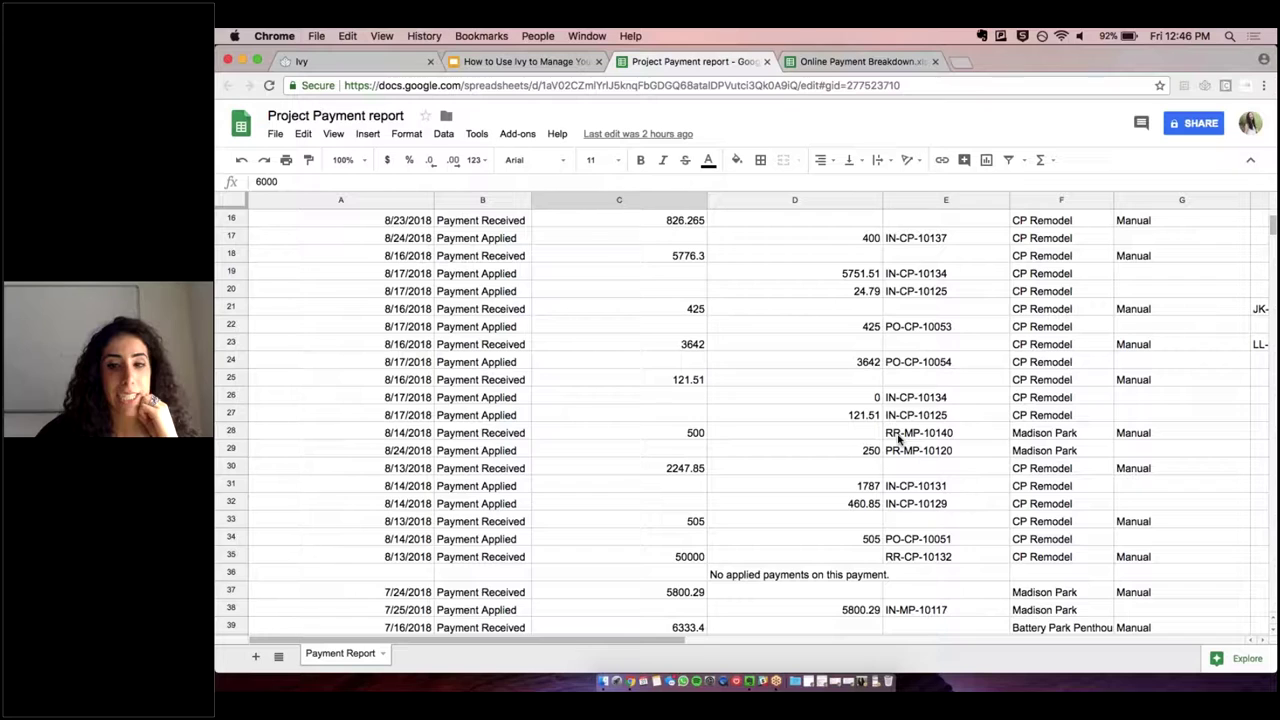
left_click(898, 440)
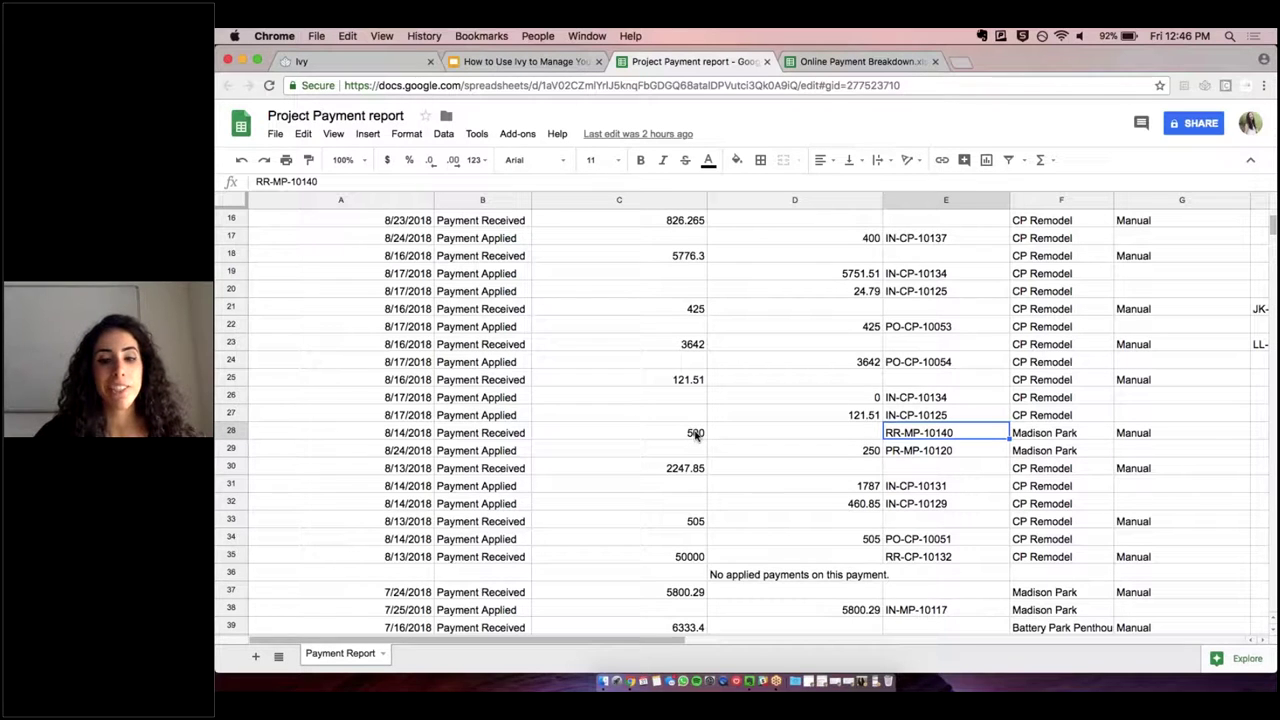
left_click(457, 453)
left_click_drag(457, 453, 871, 452)
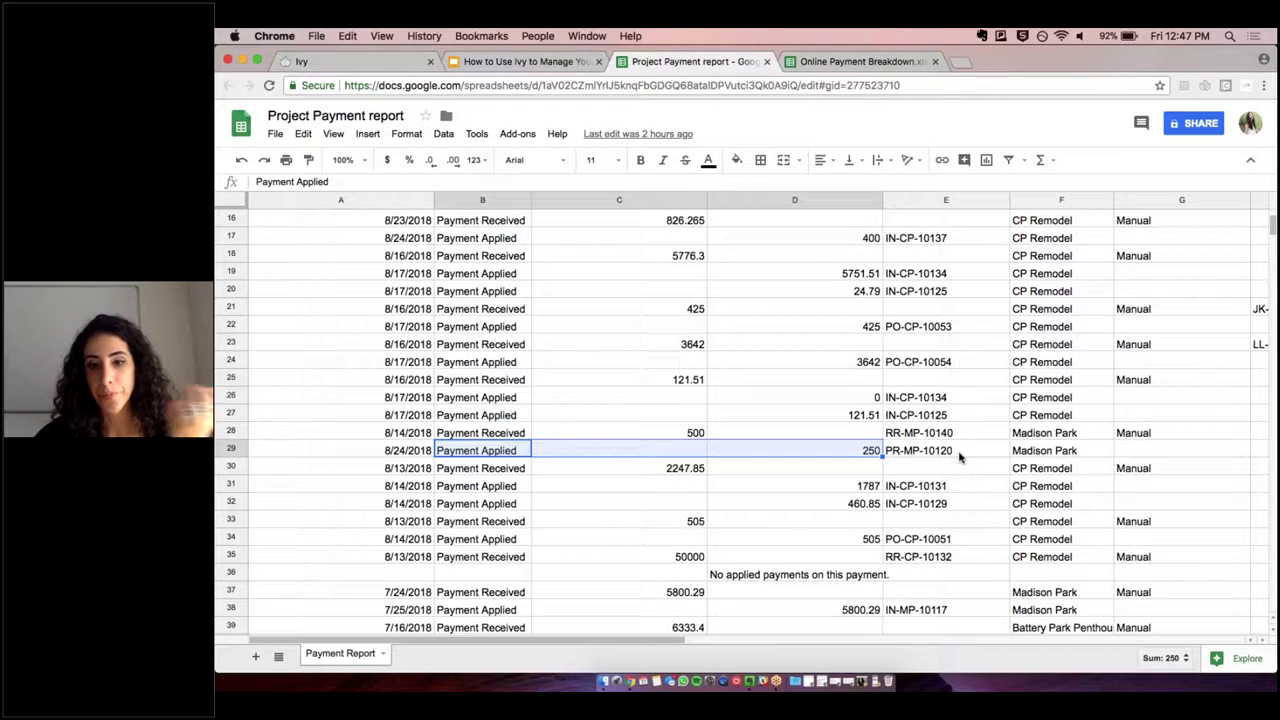
- Examine the CP Remodel retainer payment in row 35 and the note about its applied payments in row 36
scroll(959, 457, "down", 2)
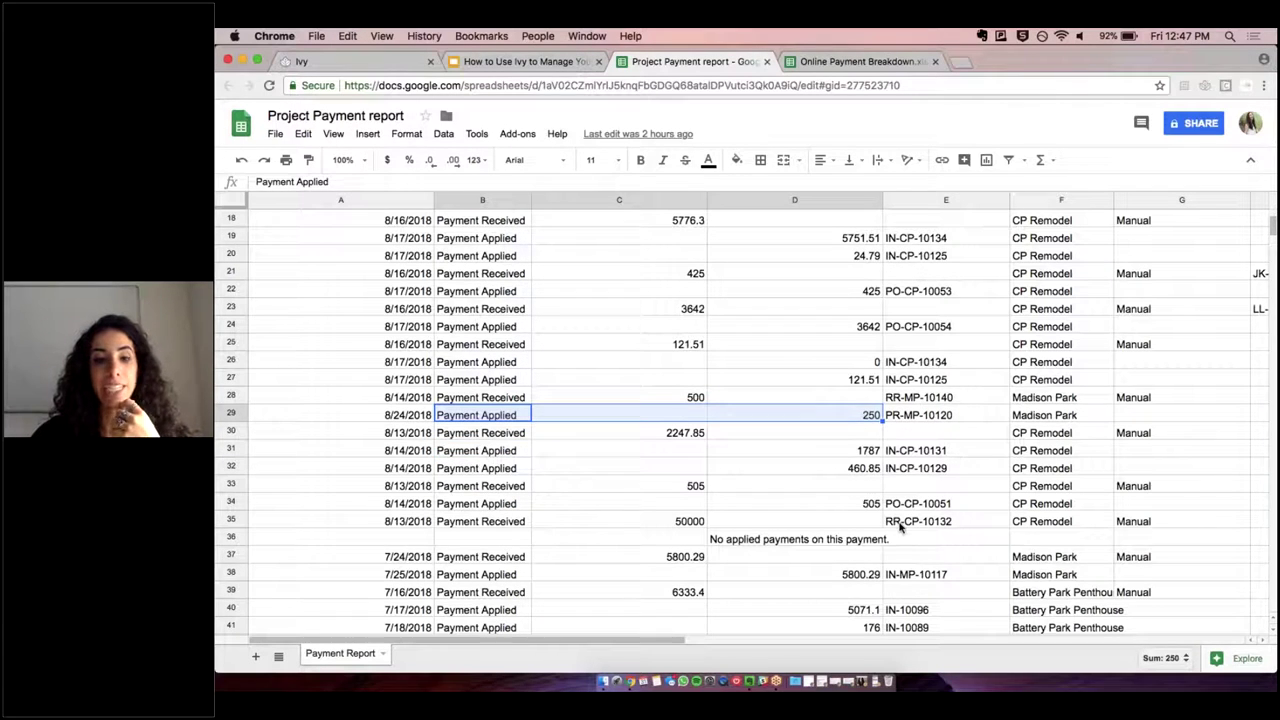
left_click(900, 527)
left_click(677, 522)
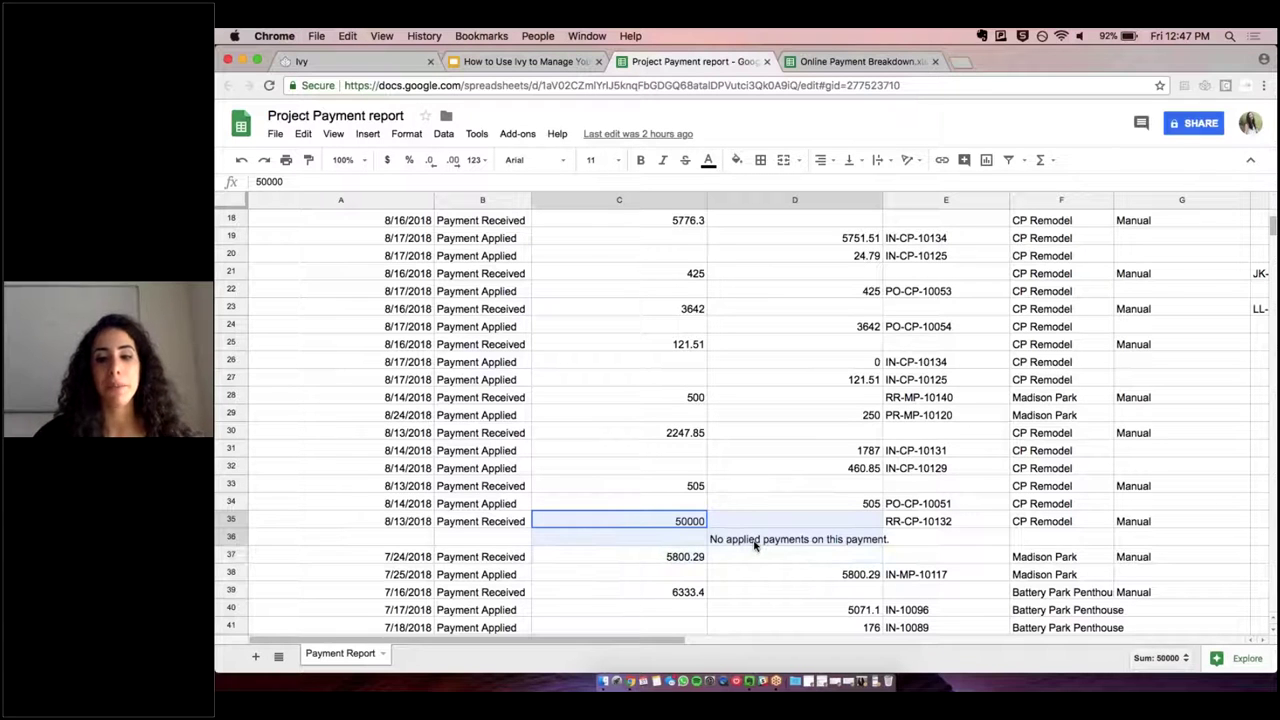
left_click_drag(755, 543, 777, 546)
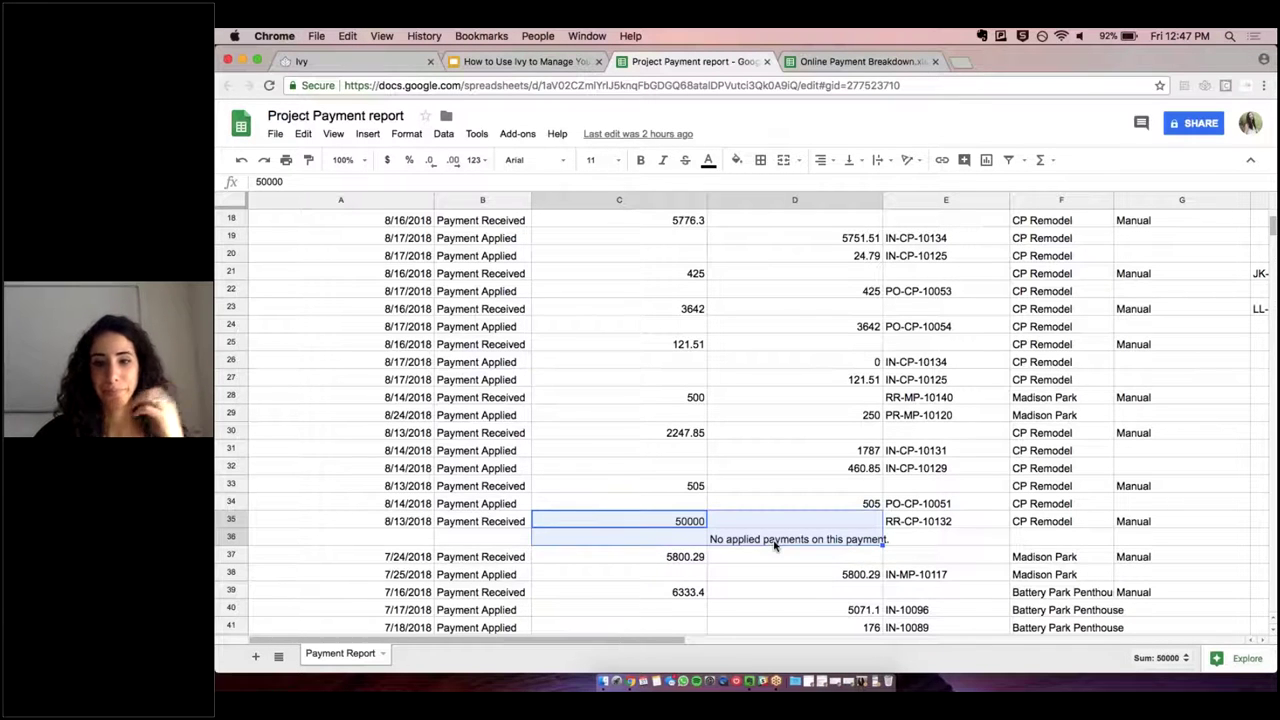
- Find the Battery Park Penthouse retainer in row 85 and select rows 85 to 88 to examine its applied payments
scroll(775, 546, "down", 5)
scroll(774, 546, "down", 10)
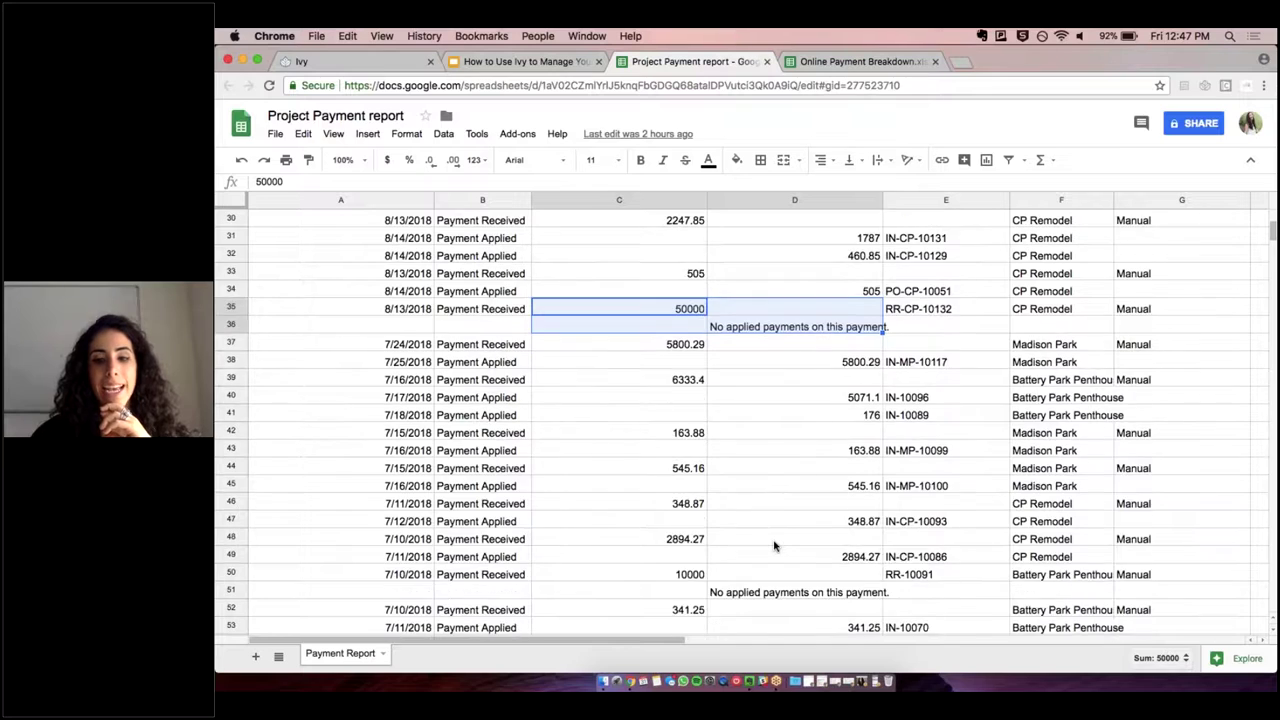
scroll(774, 546, "down", 8)
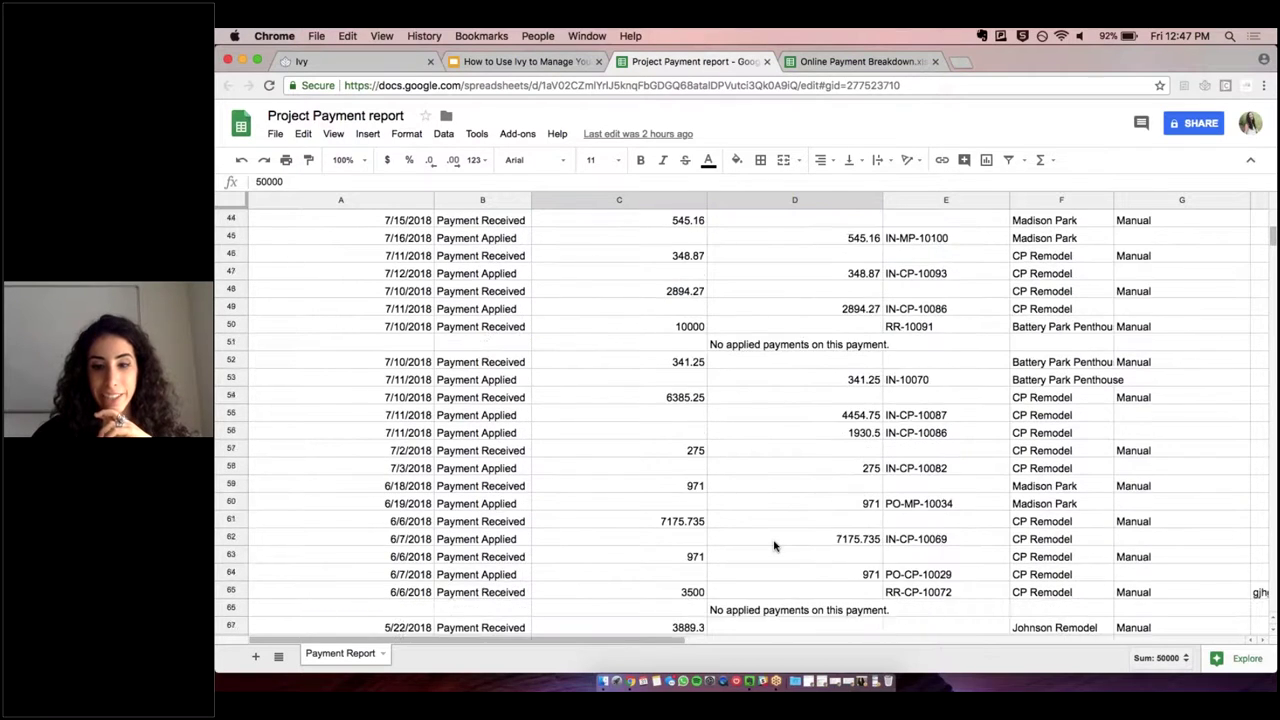
scroll(774, 546, "down", 4)
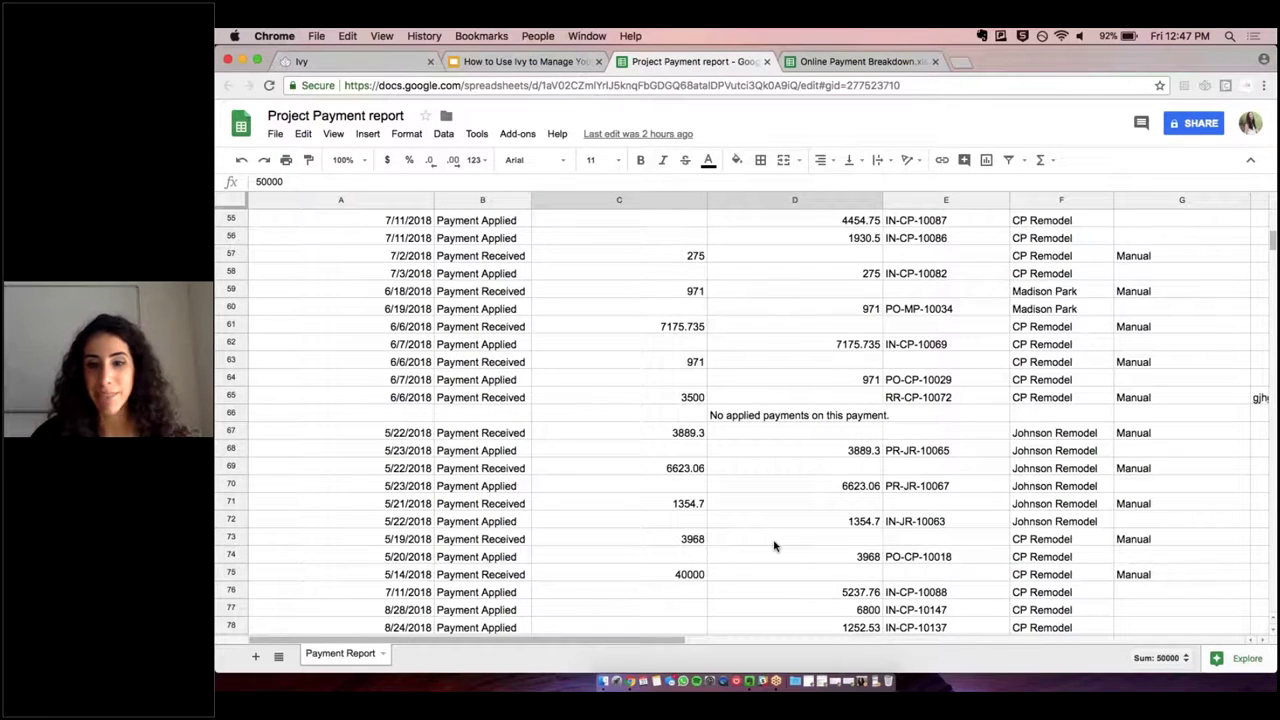
scroll(774, 546, "down", 7)
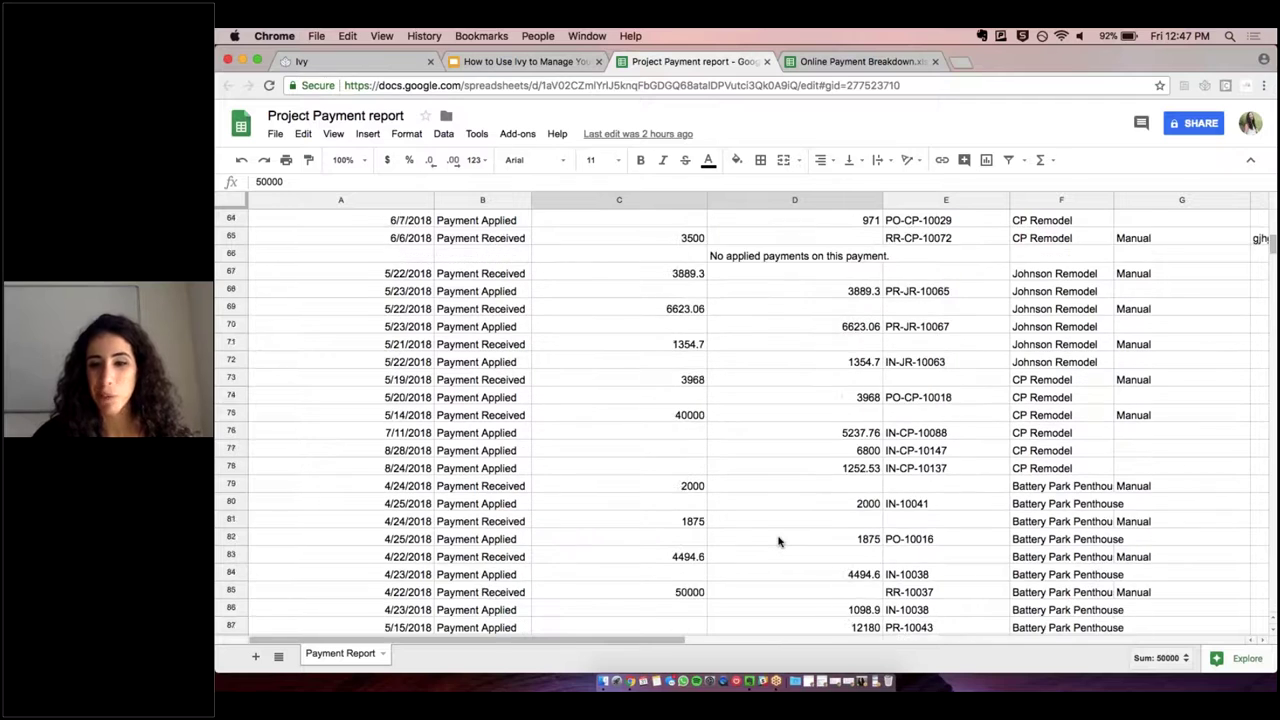
scroll(779, 541, "down", 3)
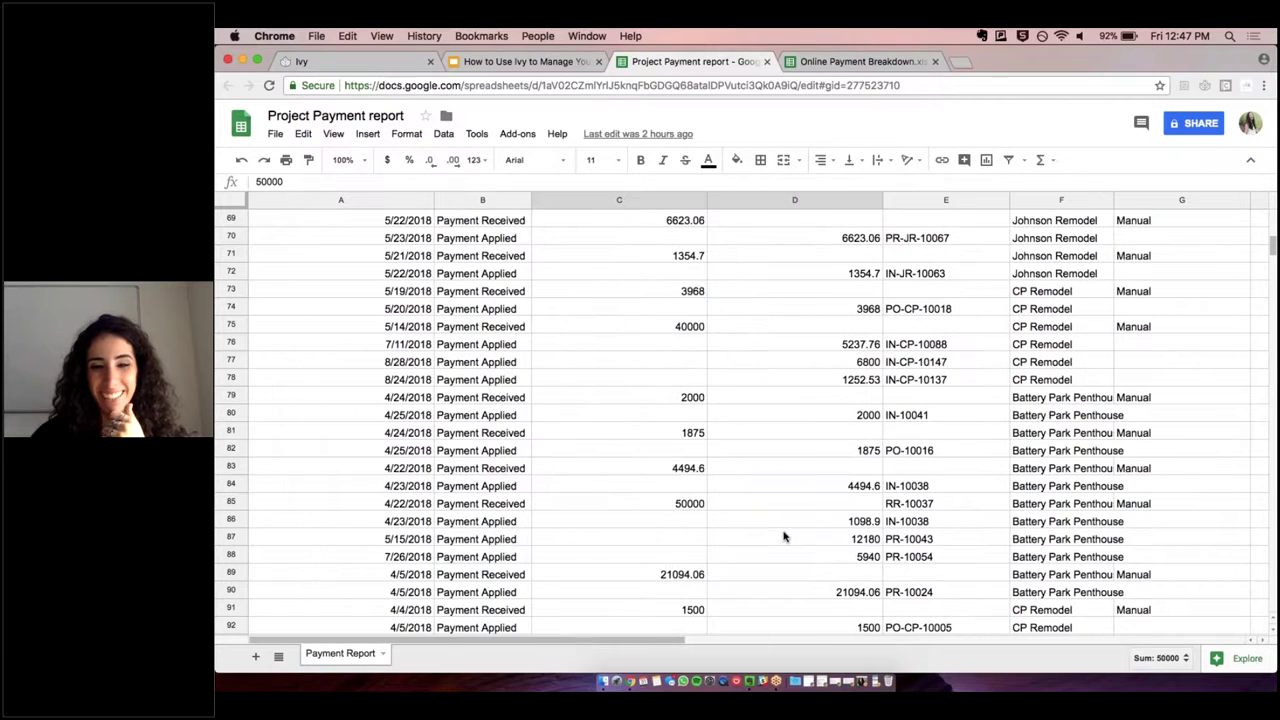
left_click(906, 504)
left_click_drag(811, 498, 338, 561)
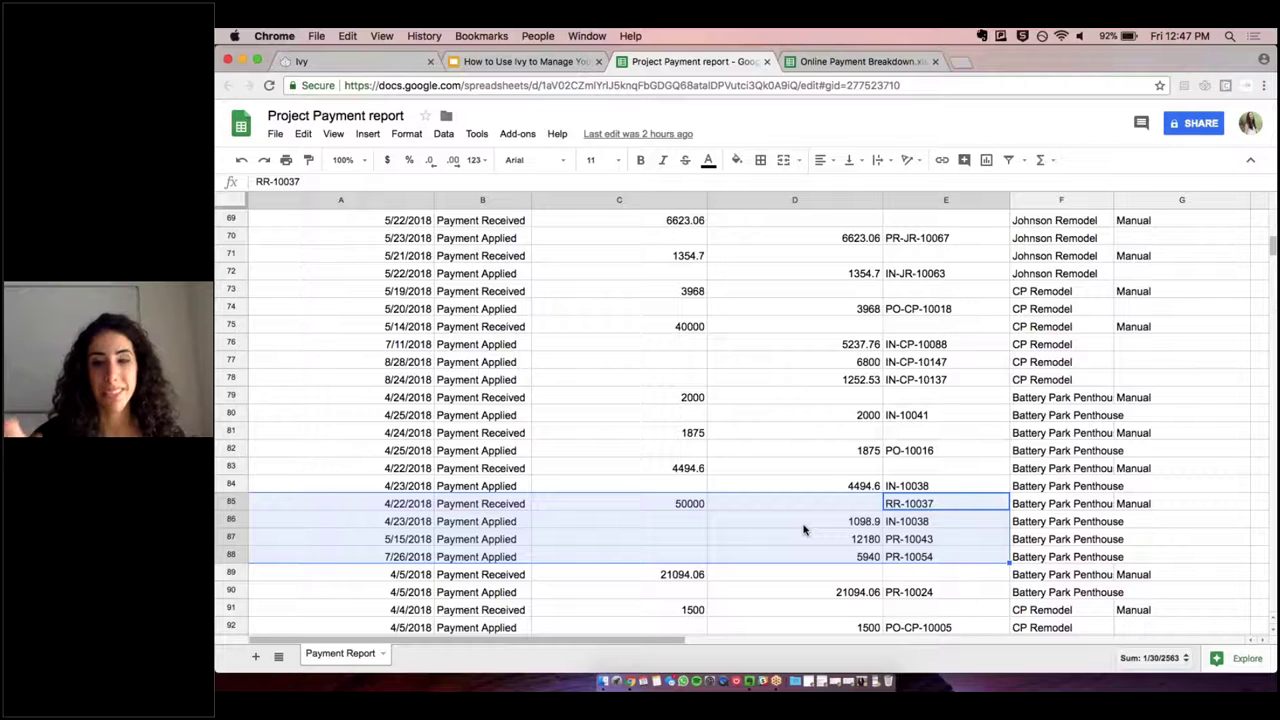
- Return to the report's header row and review the remaining columns, from Payment Method and processing fees through Notes
scroll(803, 530, "up", 20)
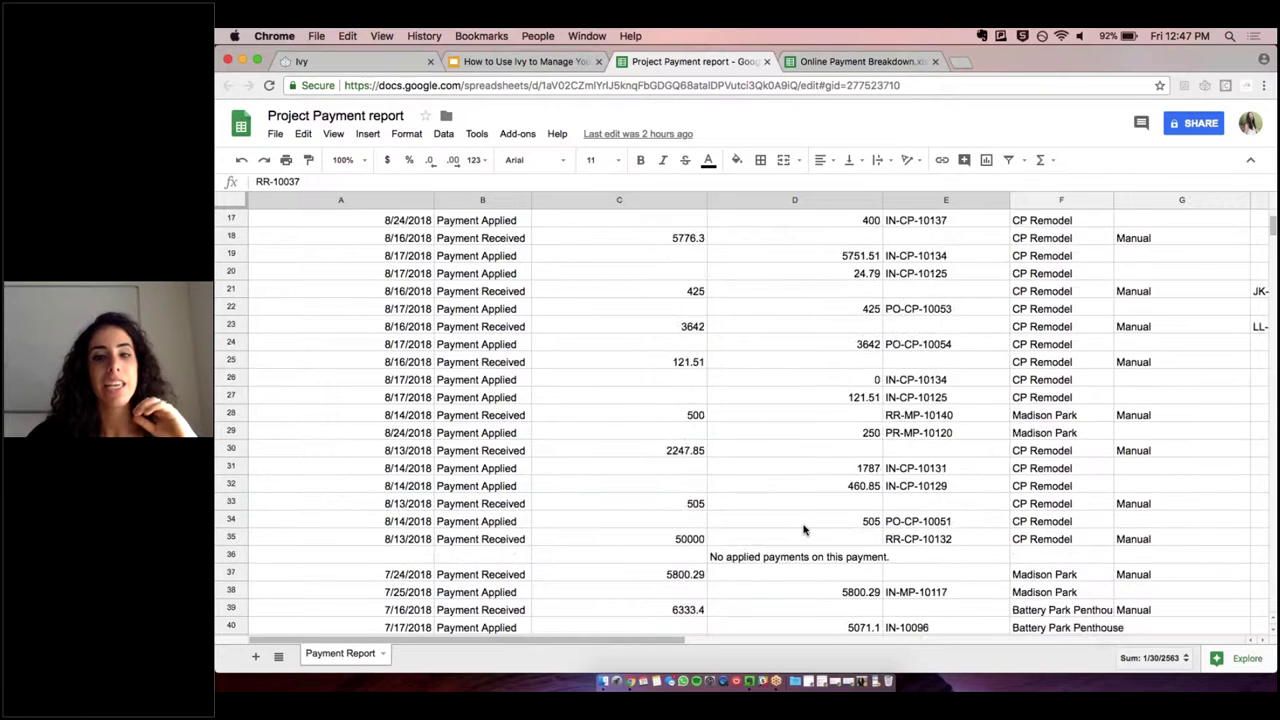
scroll(803, 530, "right", 5)
scroll(803, 530, "right", 2)
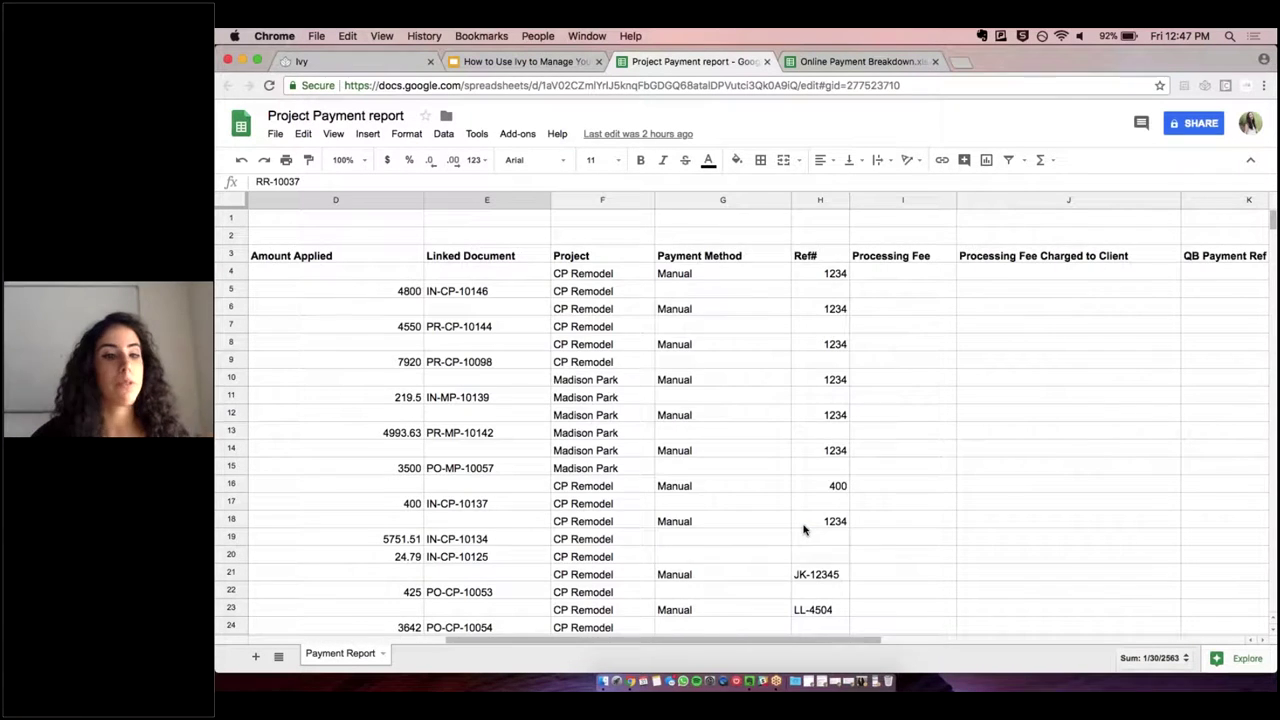
scroll(803, 530, "right", 2)
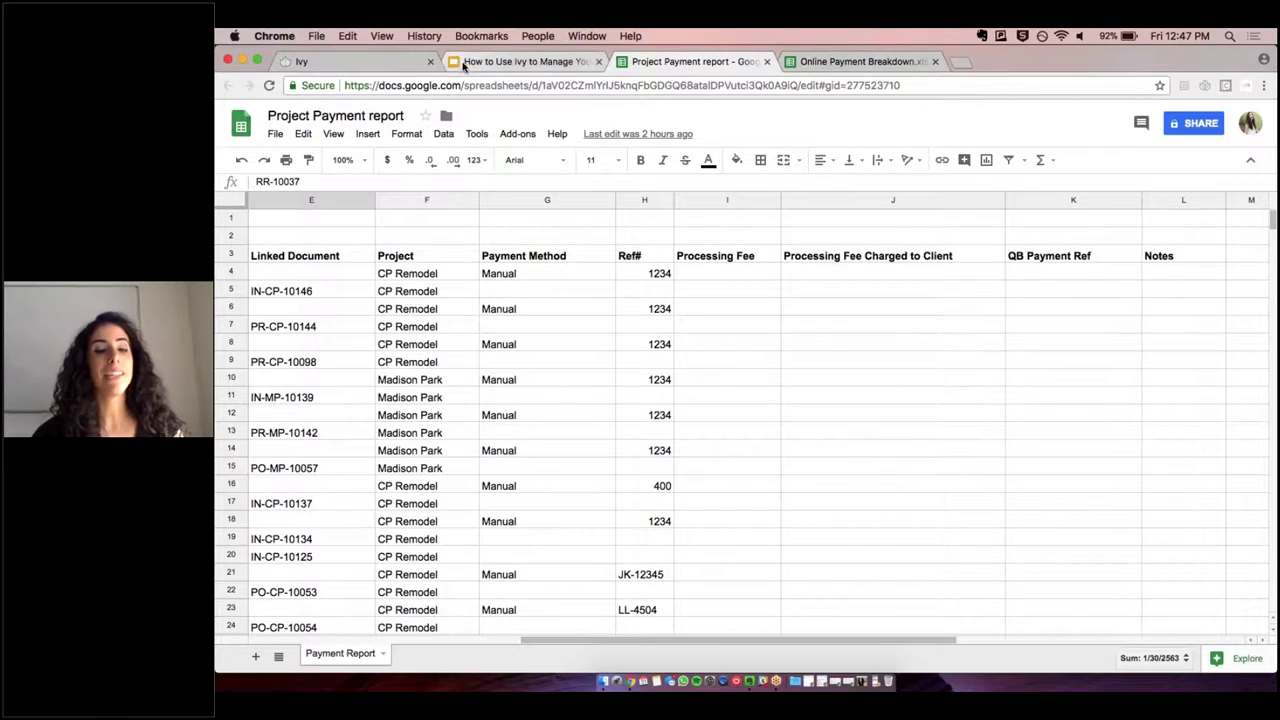
- Return to the Ivy reports page and select the Ivy Online Payment Breakdown report with All Dates
left_click(357, 68)
left_click(399, 267)
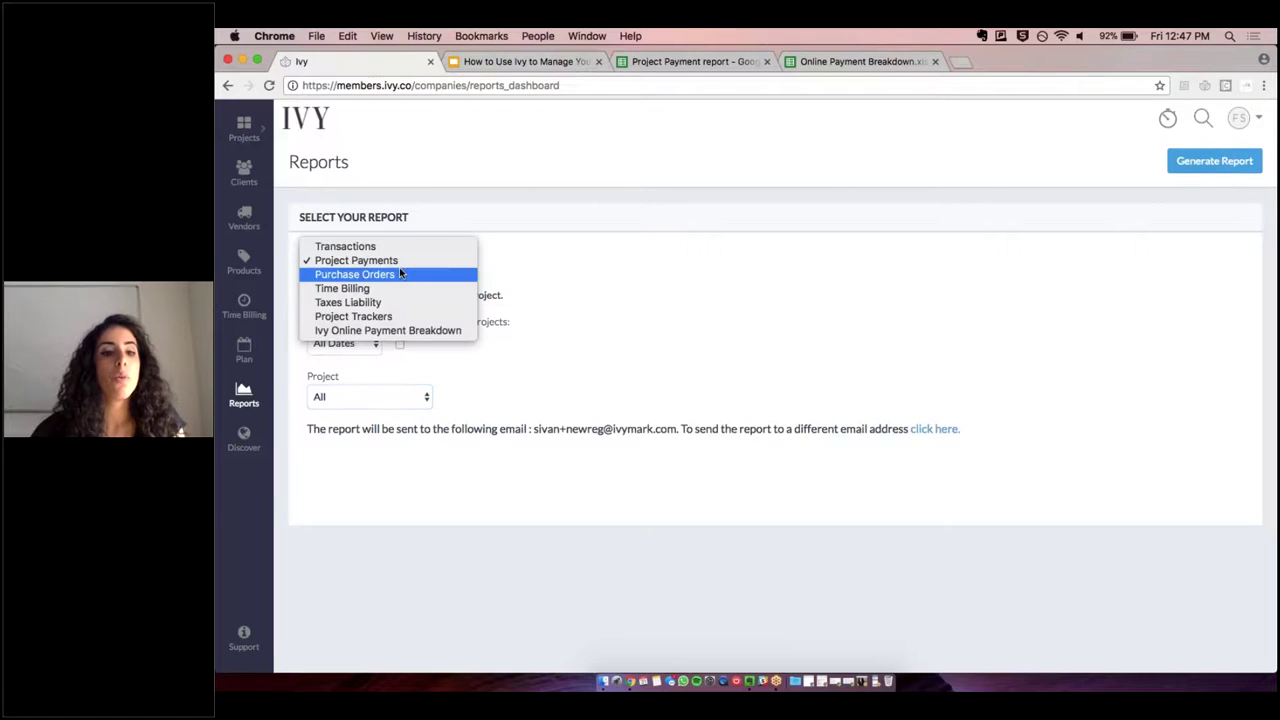
left_click(386, 332)
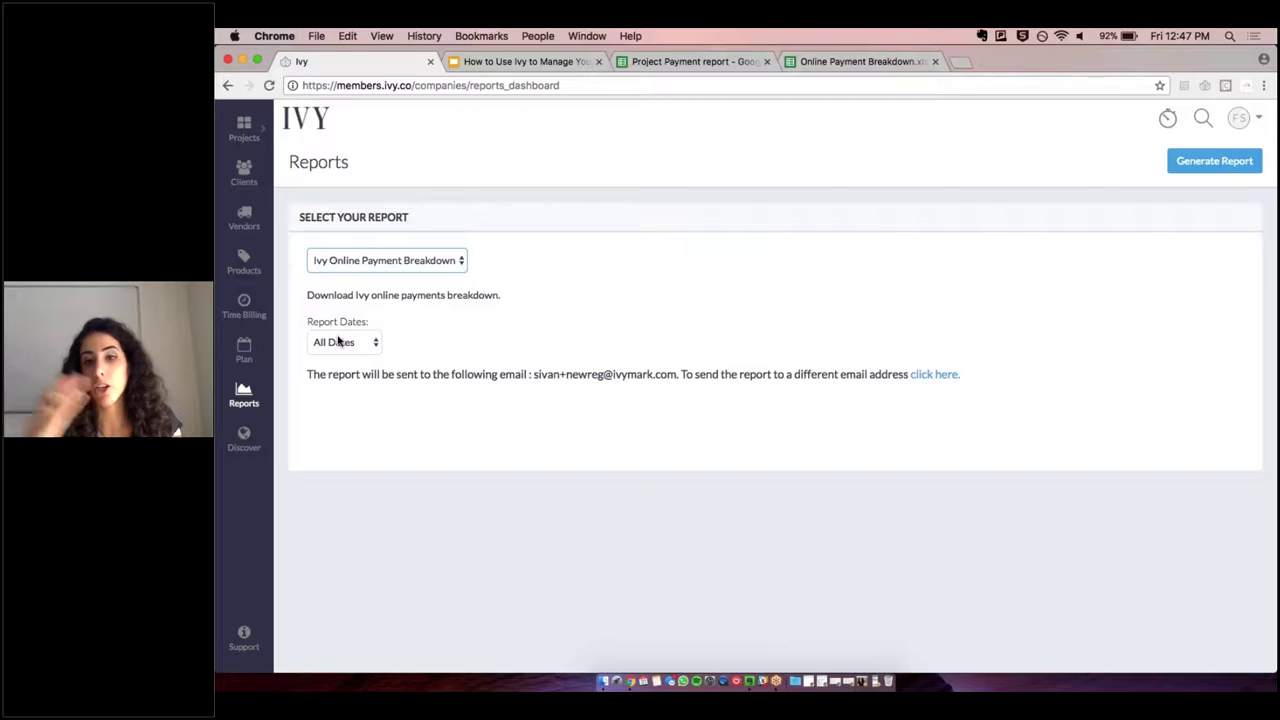
left_click(339, 342)
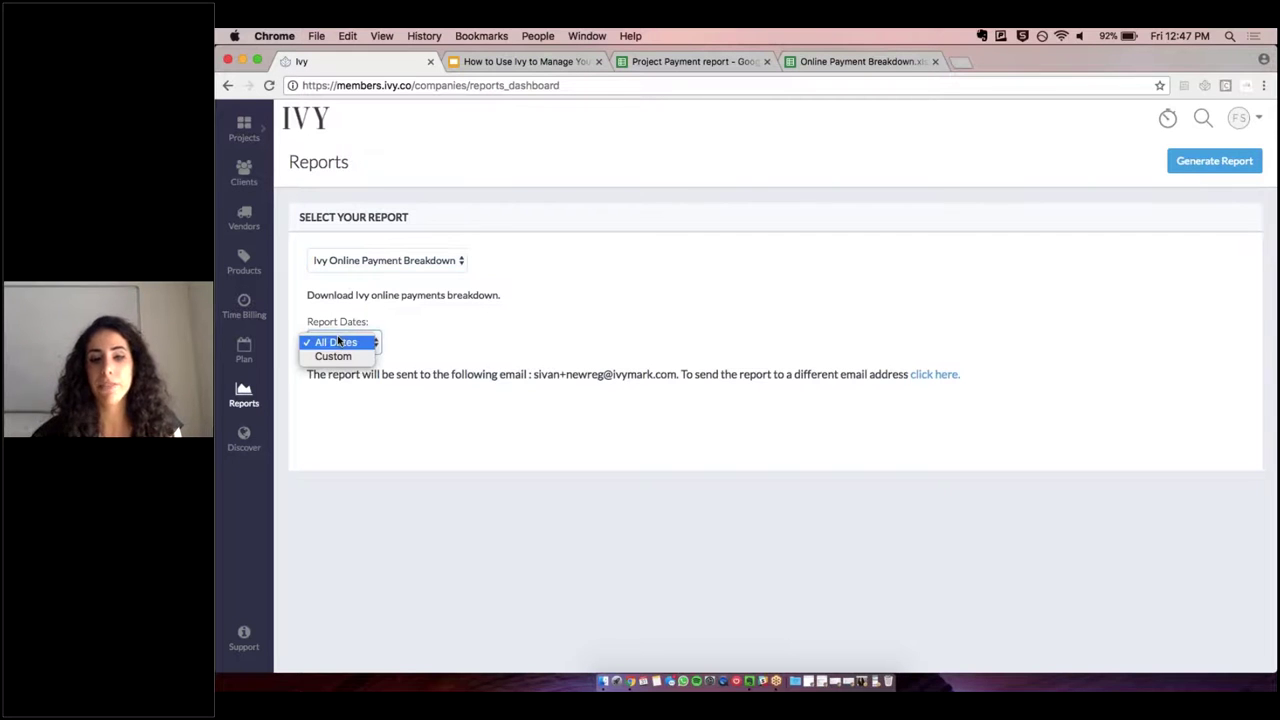
left_click(339, 342)
- Switch to the Online Payment Breakdown spreadsheet and review its transfer report columns, from Transfer Initiated Date through Transfer ID
left_click(860, 62)
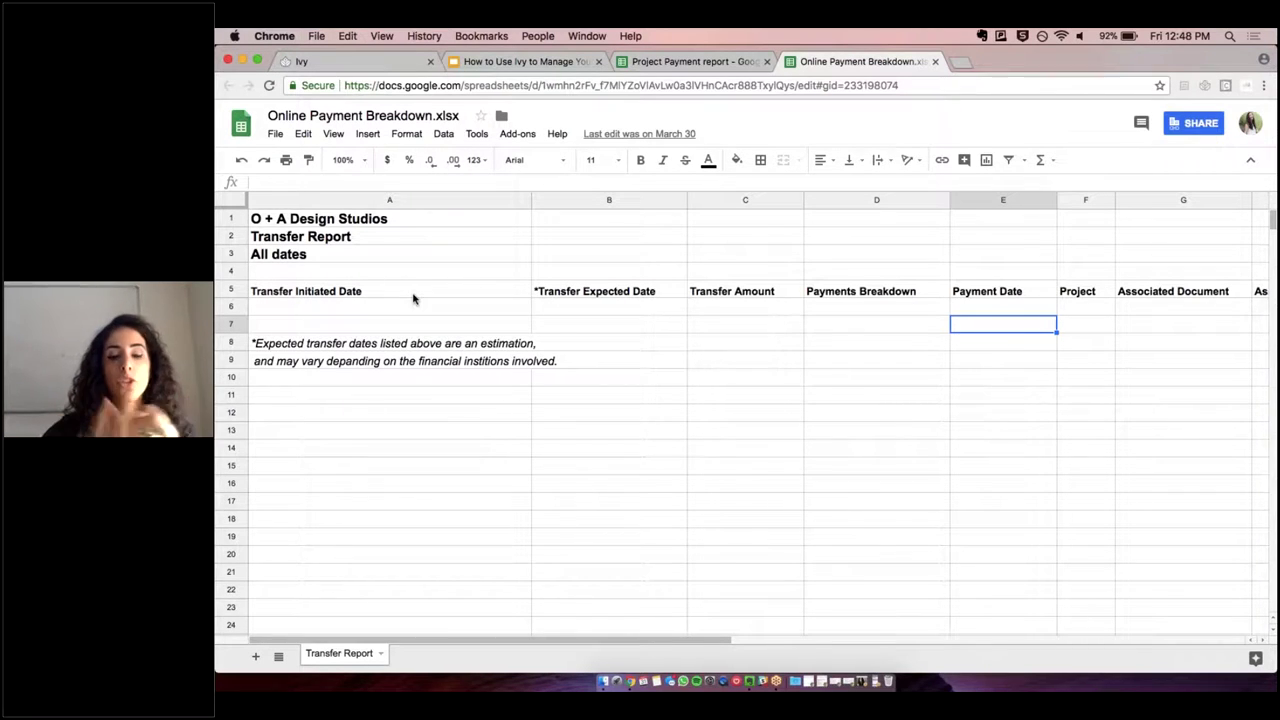
scroll(341, 313, "right", 5)
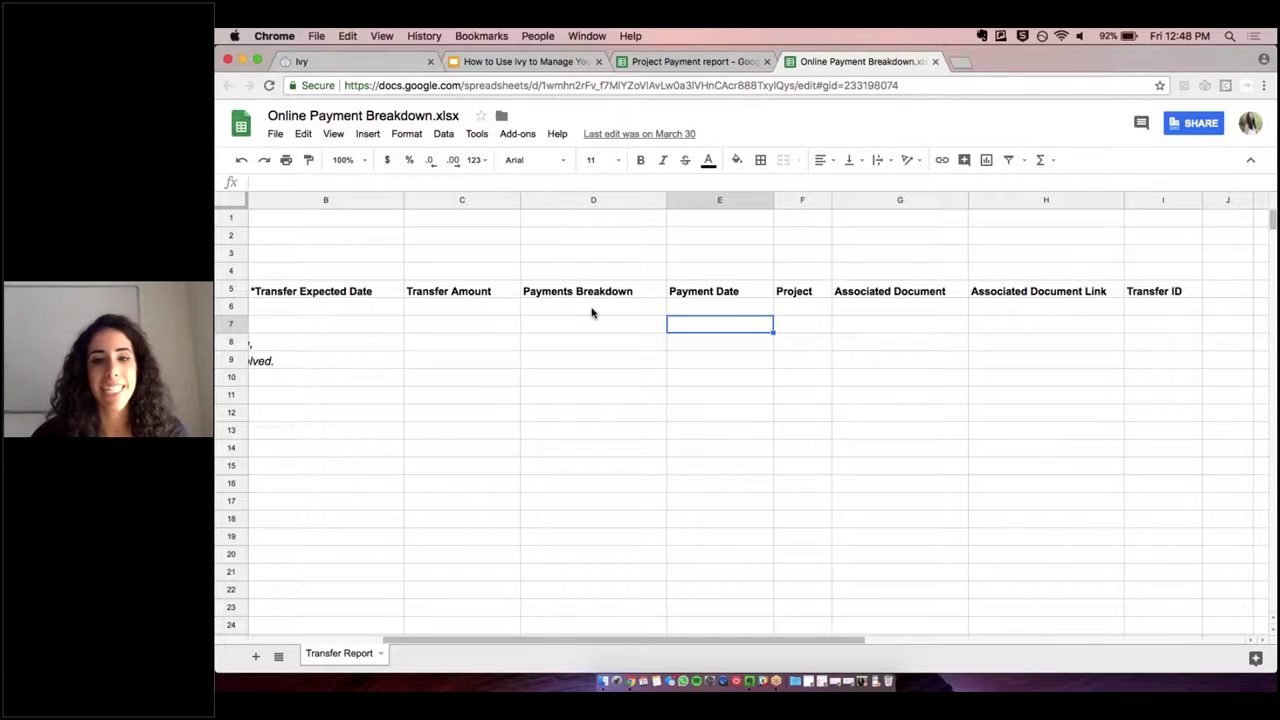
left_click(909, 315)
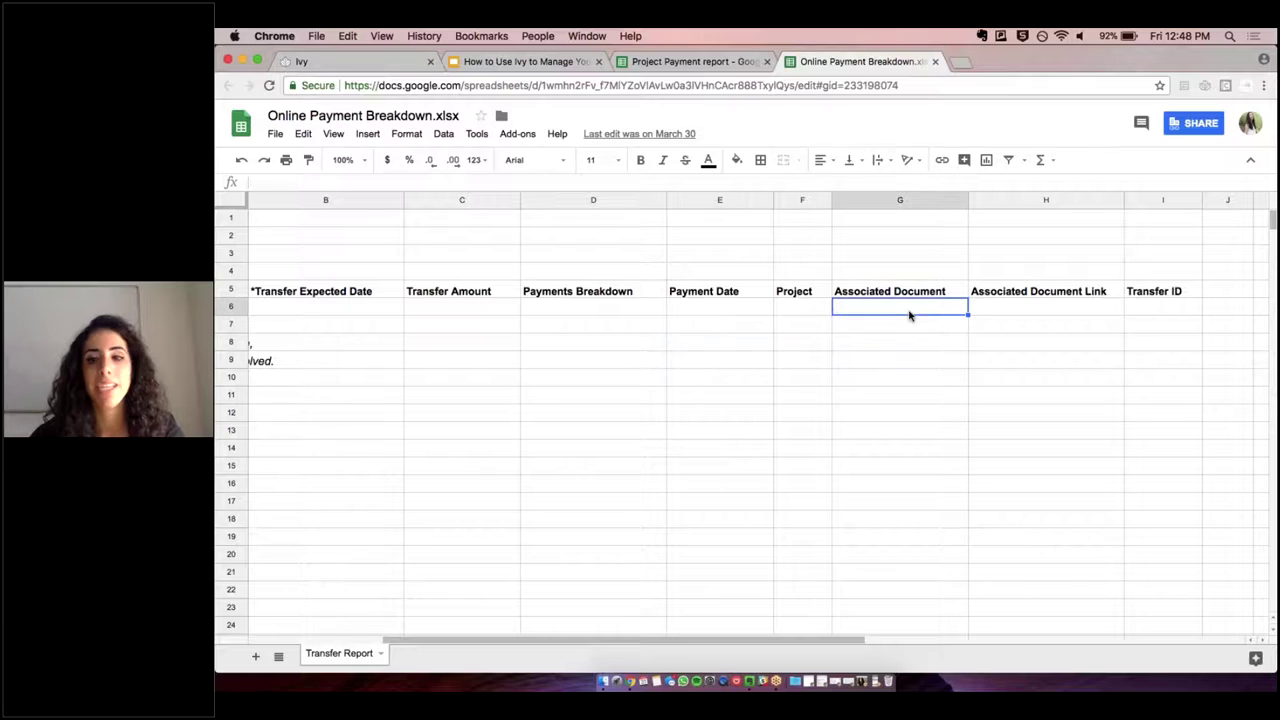
left_click(1067, 308)
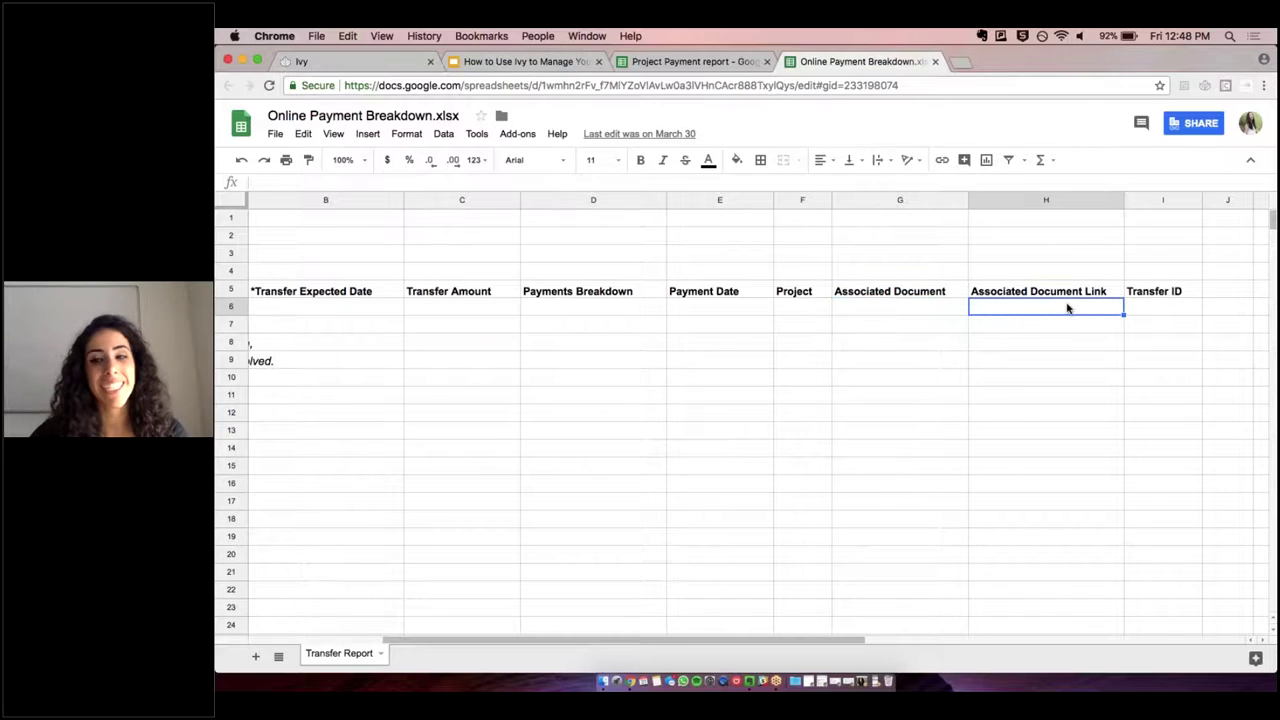
key("Right")
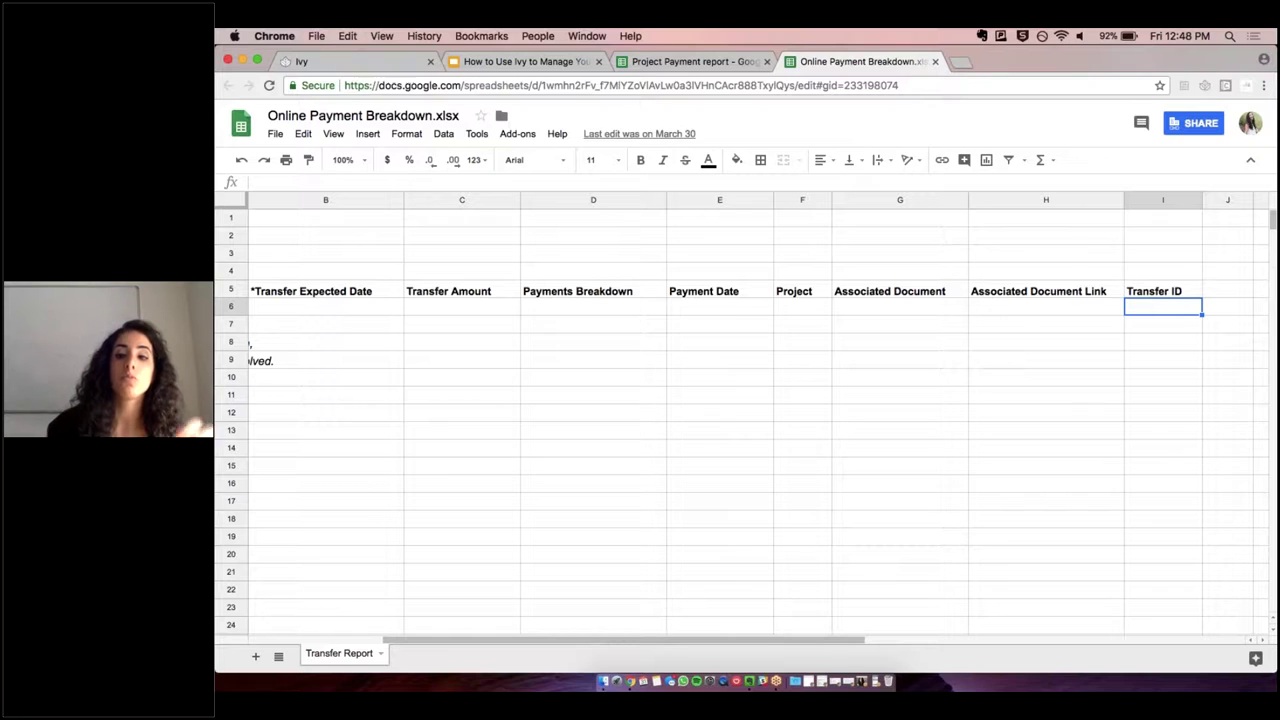
scroll(1163, 322, "left", 3)
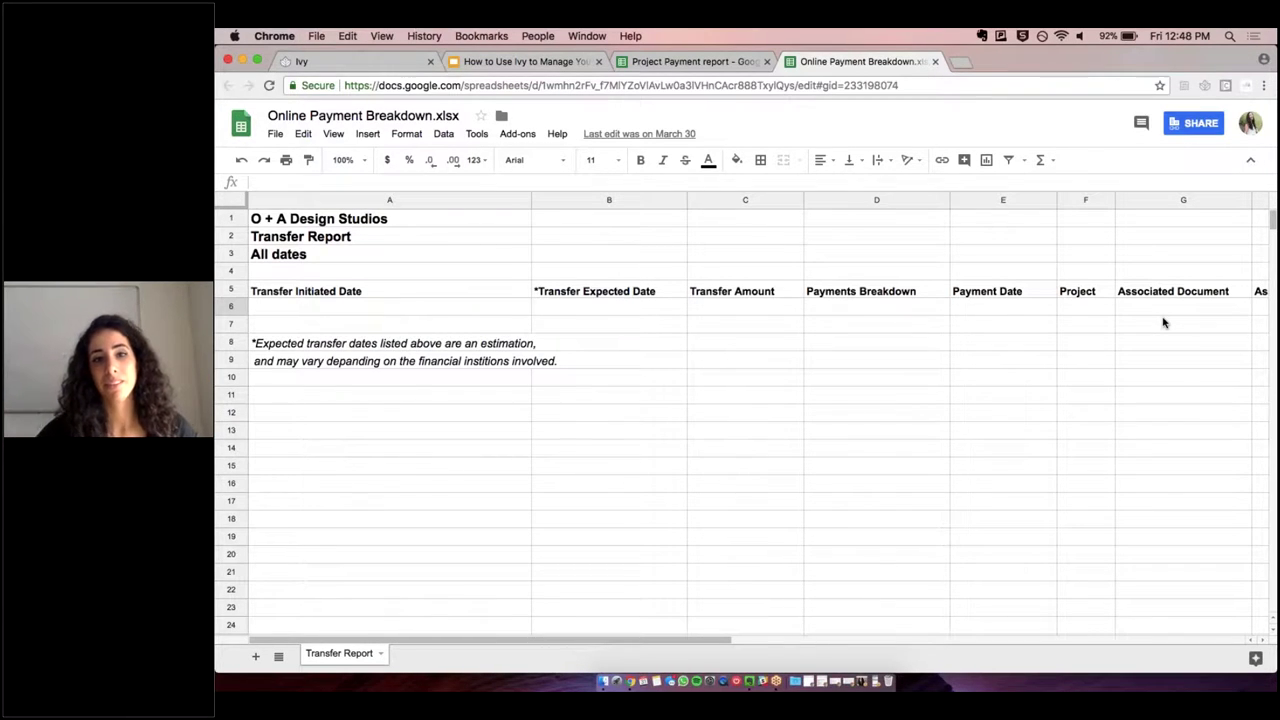
- Switch to the How to Use Ivy to Manage Your Payments slides and start the presentation from the Payments slide
left_click(537, 63)
left_click(336, 298)
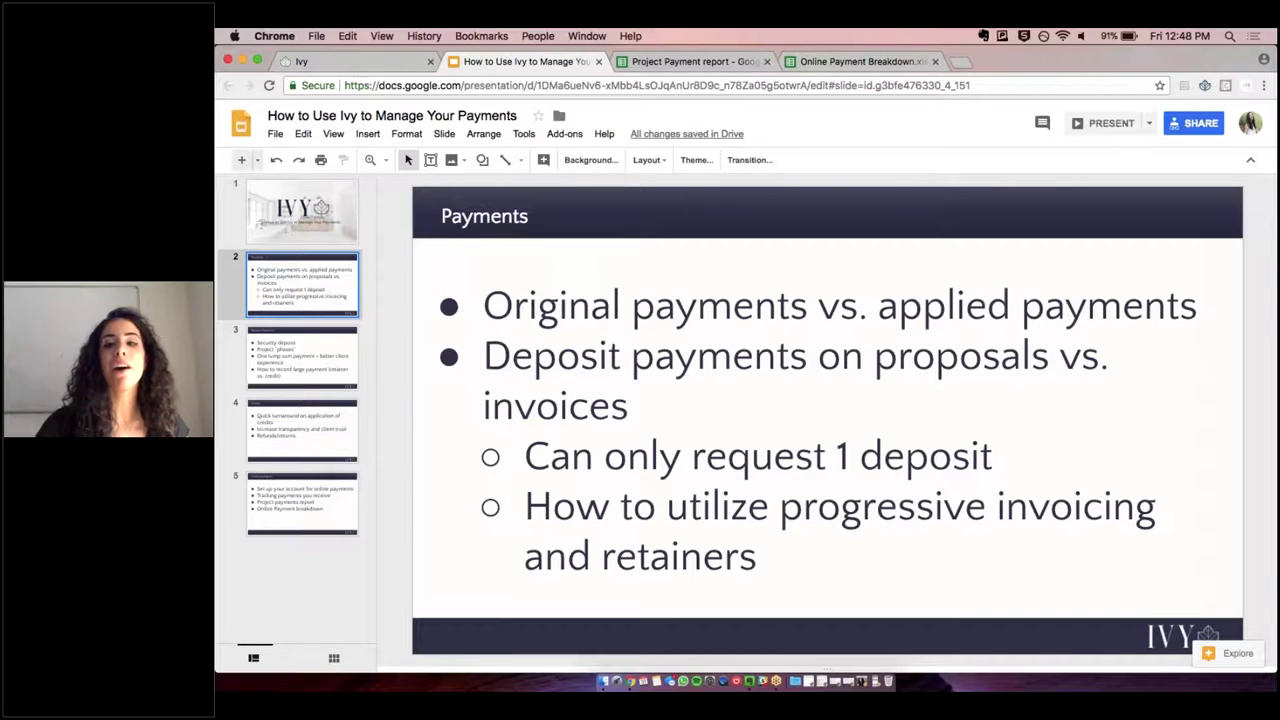
left_click(1108, 123)
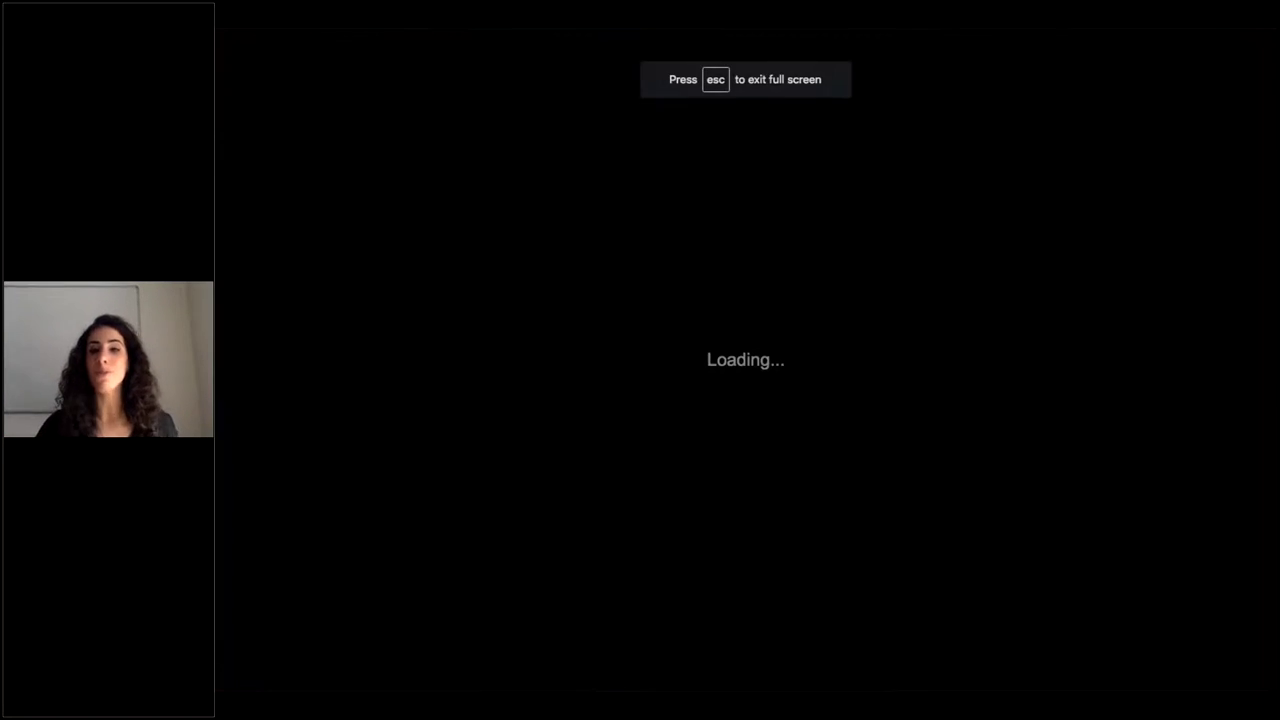
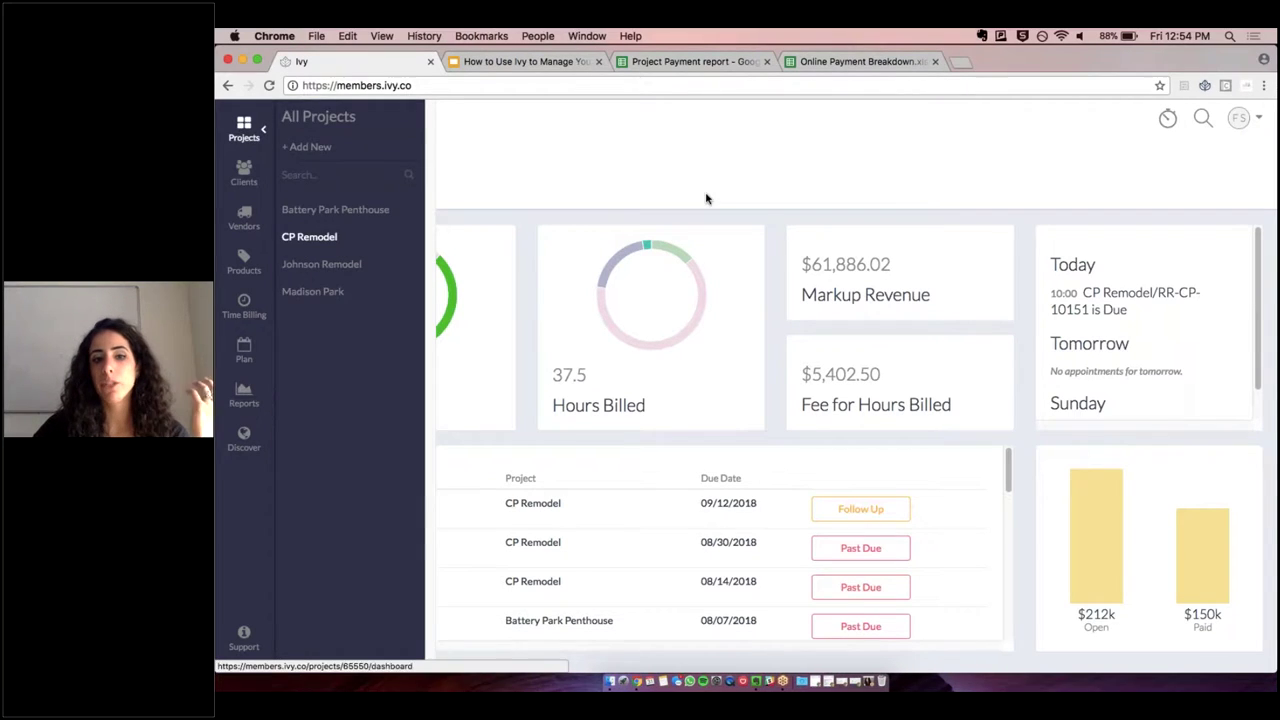
- Open CP Remodel invoice IN-CP-10125 from the Ivy dashboard's open documents and review its items and totals
right_click(628, 337)
key("Escape")
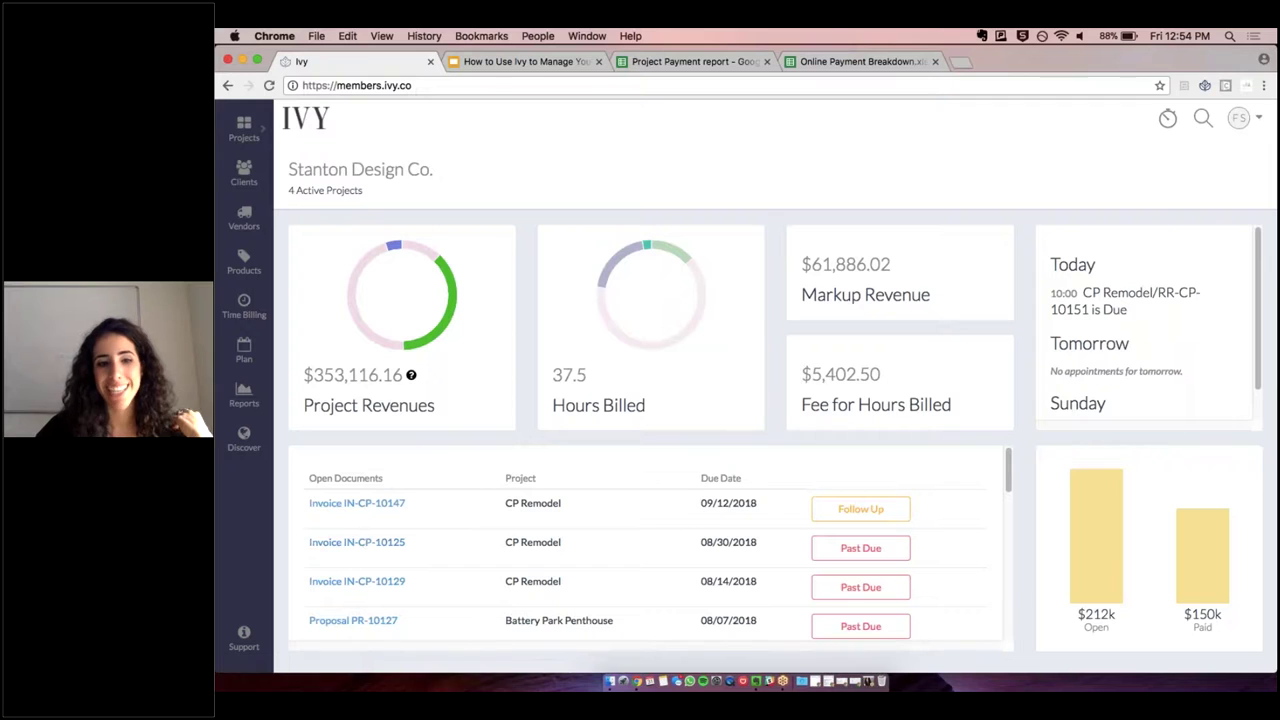
left_click(360, 542)
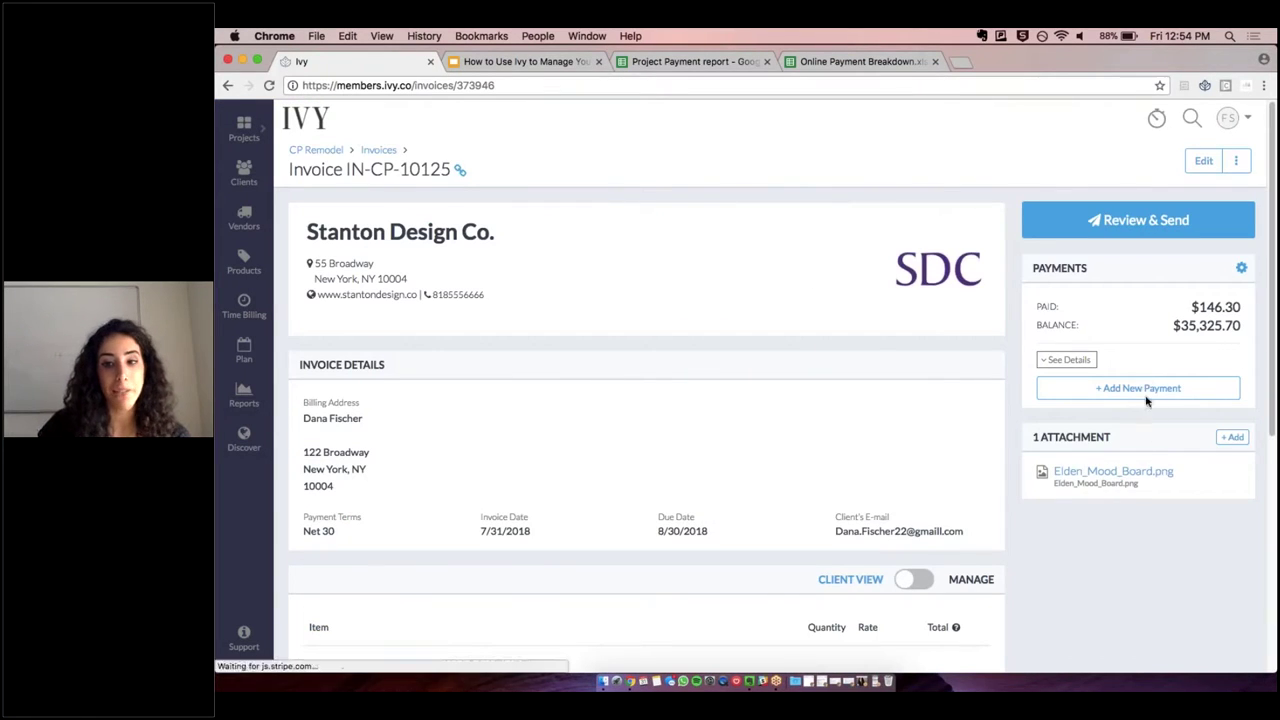
scroll(713, 324, "down", 8)
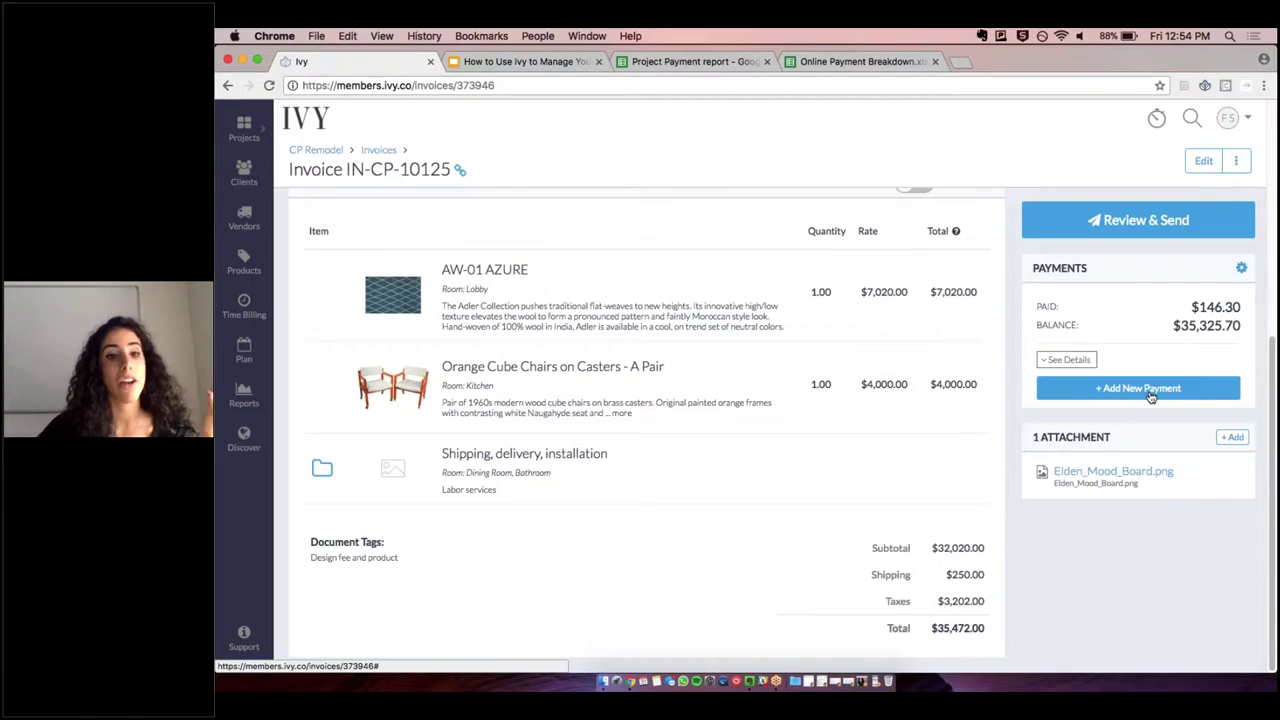
scroll(930, 236, "up", 1)
scroll(930, 236, "up", 2)
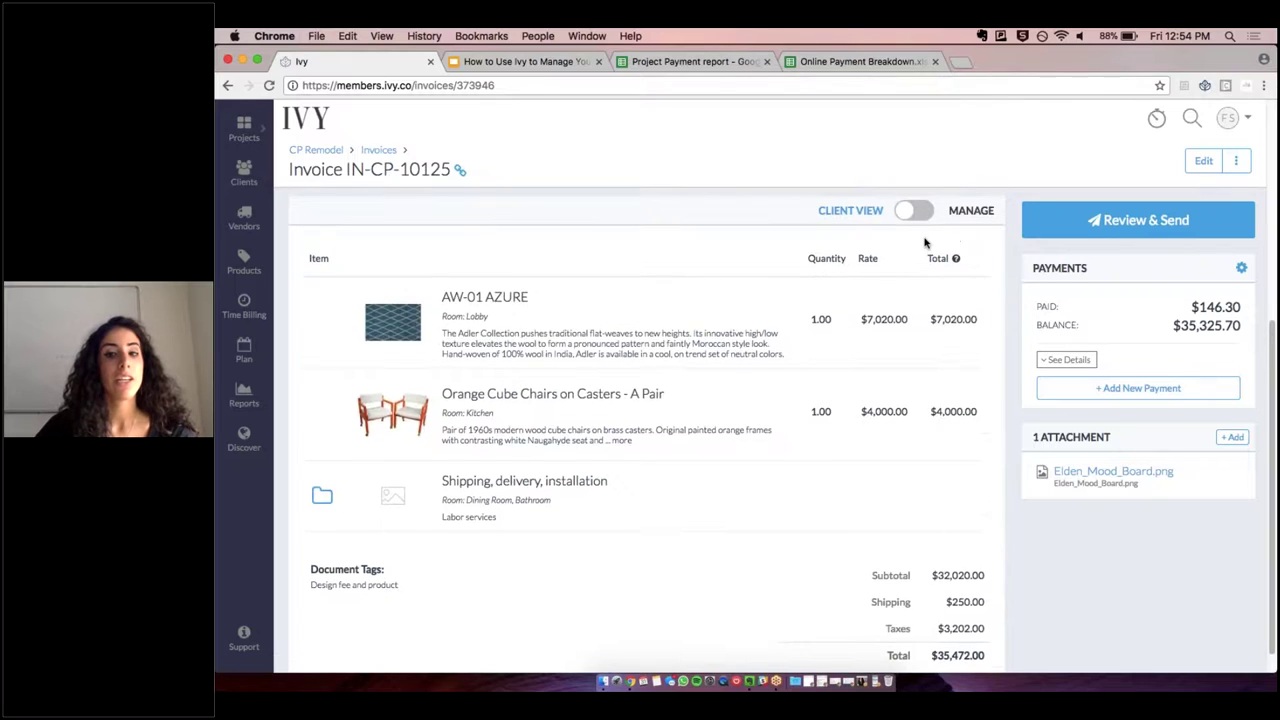
- Compare the invoice's Manage and Client View displays, ending in Client View
left_click(913, 210)
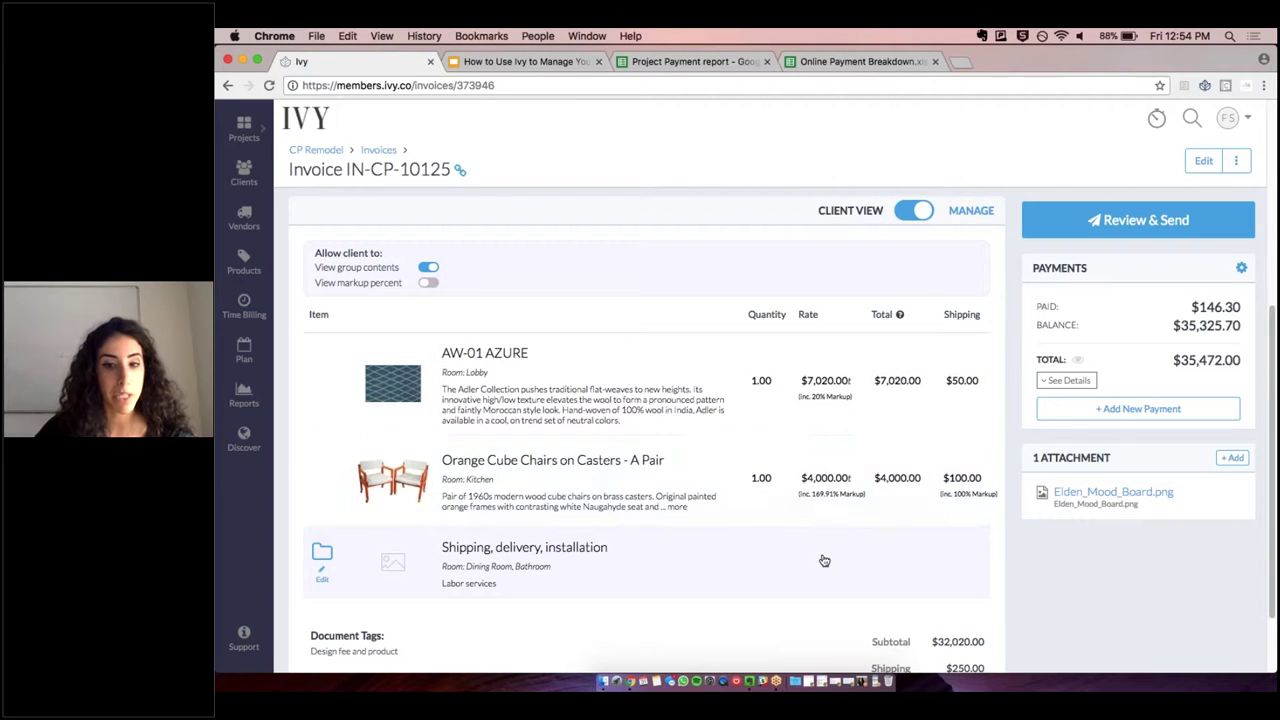
left_click(913, 210)
left_click(913, 210)
left_click(913, 210)
- Examine the form for paying invoice IN-CP-10125 on the client's behalf, including the transaction fee option and card entry, and close it without paying
left_click(1158, 385)
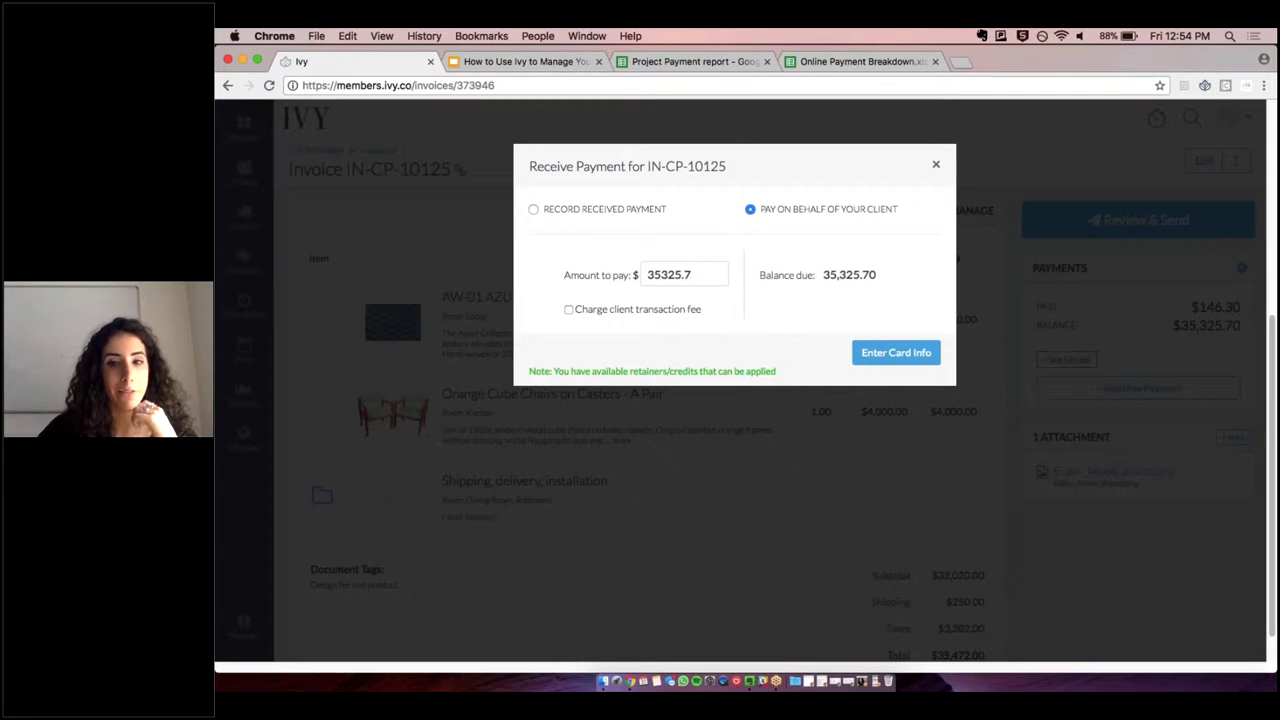
left_click(568, 310)
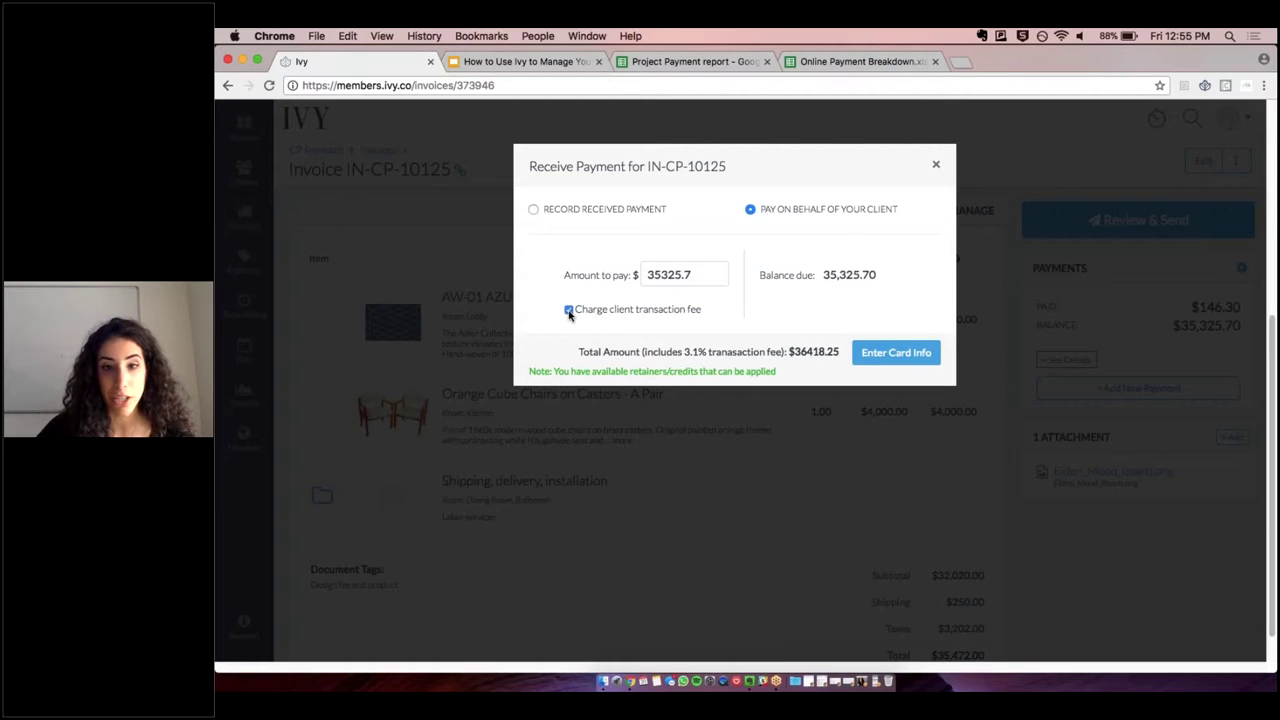
left_click(568, 310)
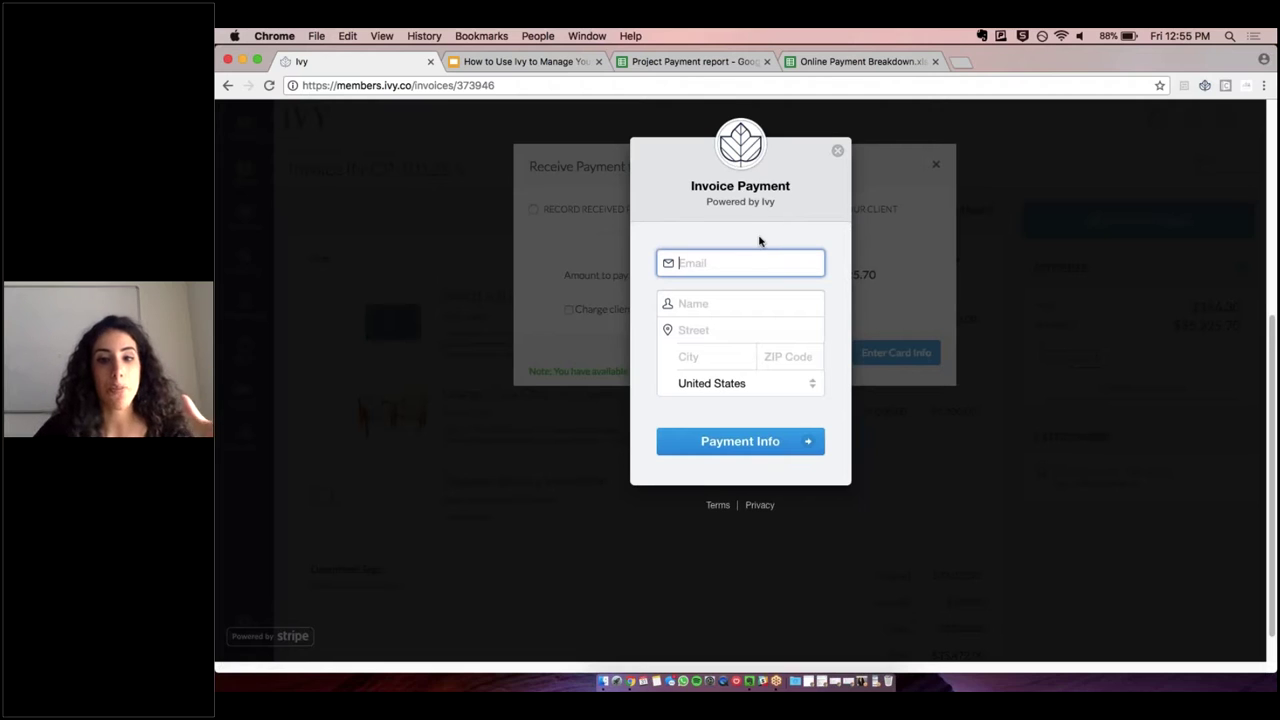
left_click(838, 151)
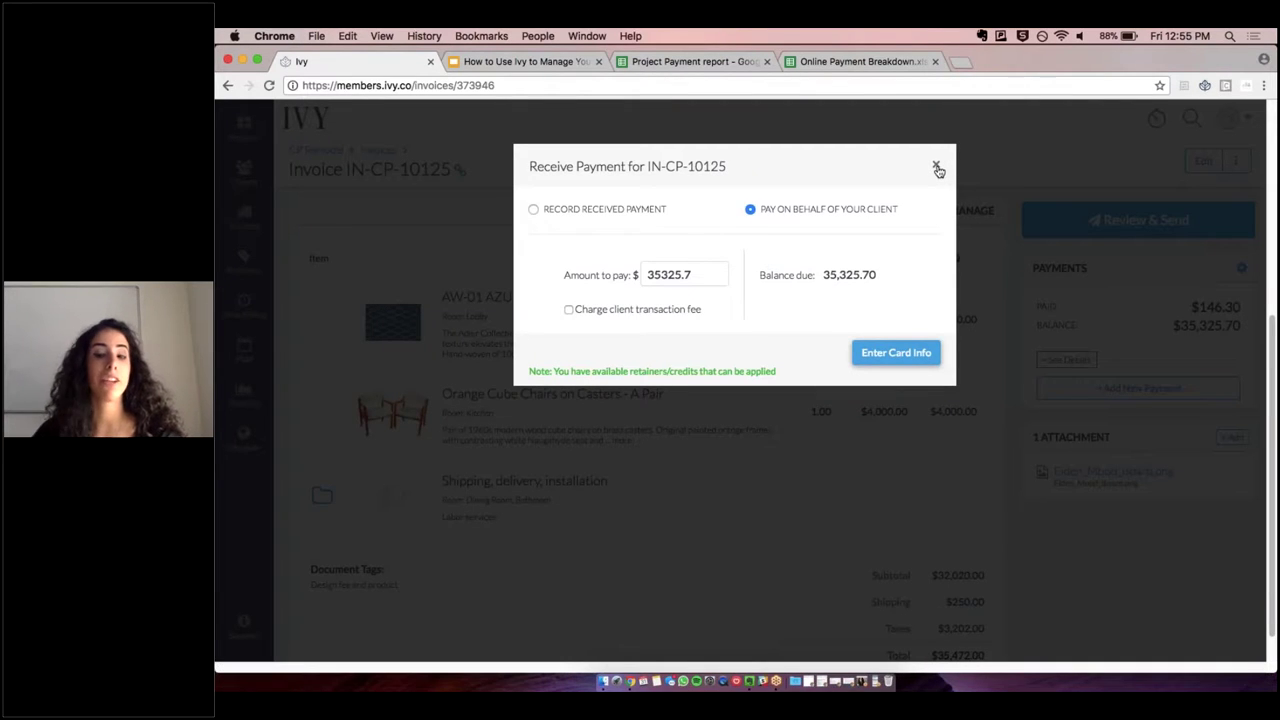
left_click(937, 168)
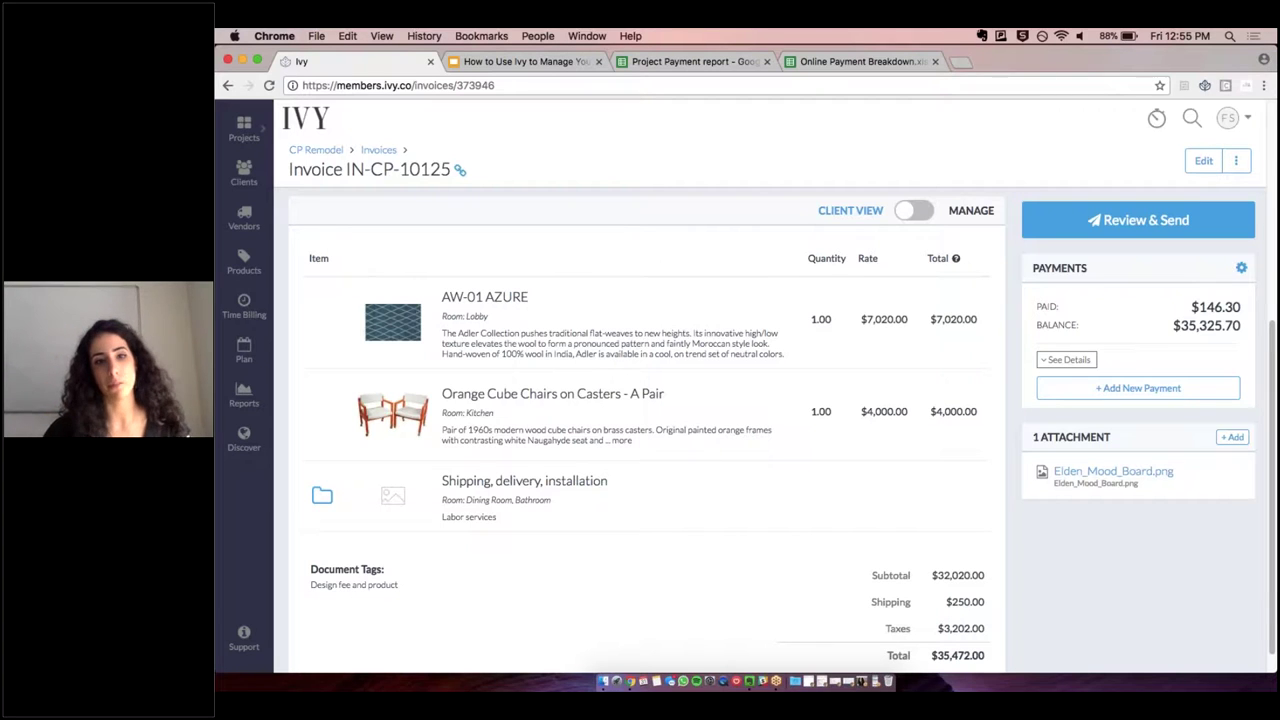
- Switch to the Project Payment report and examine the received payment in row 4 with its applied amount and linked document in row 5
left_click(779, 680)
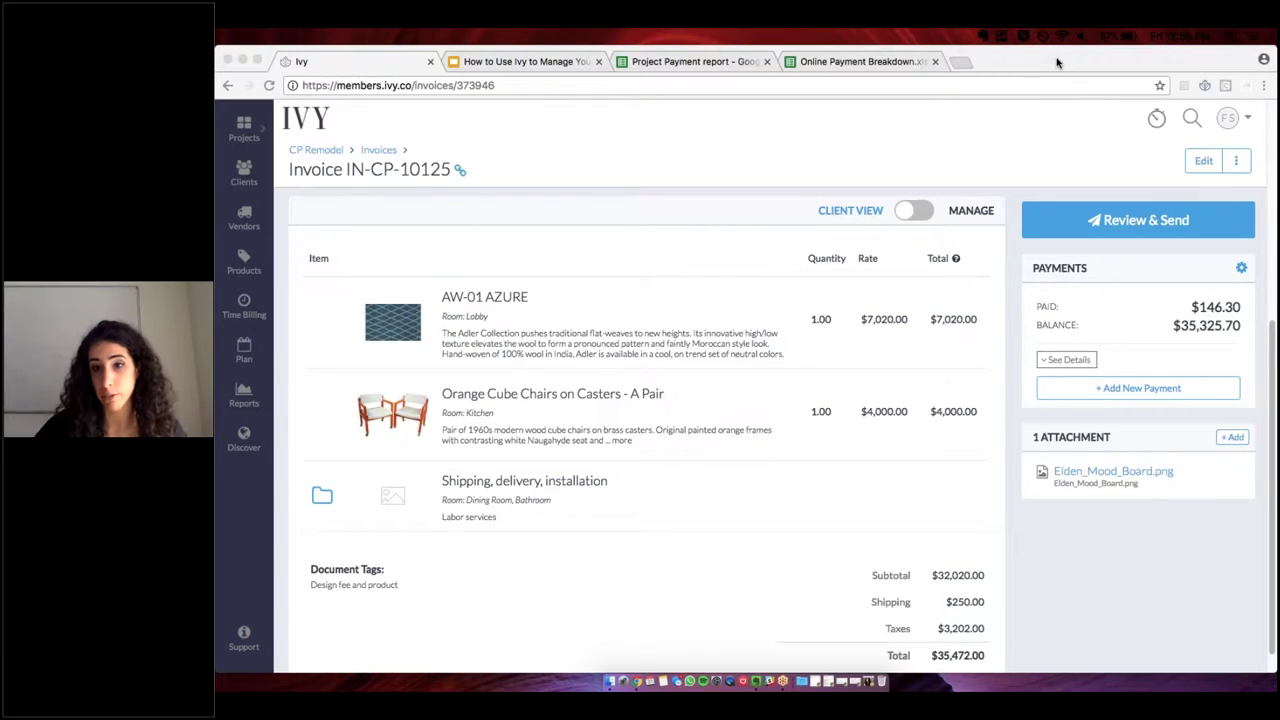
left_click(632, 61)
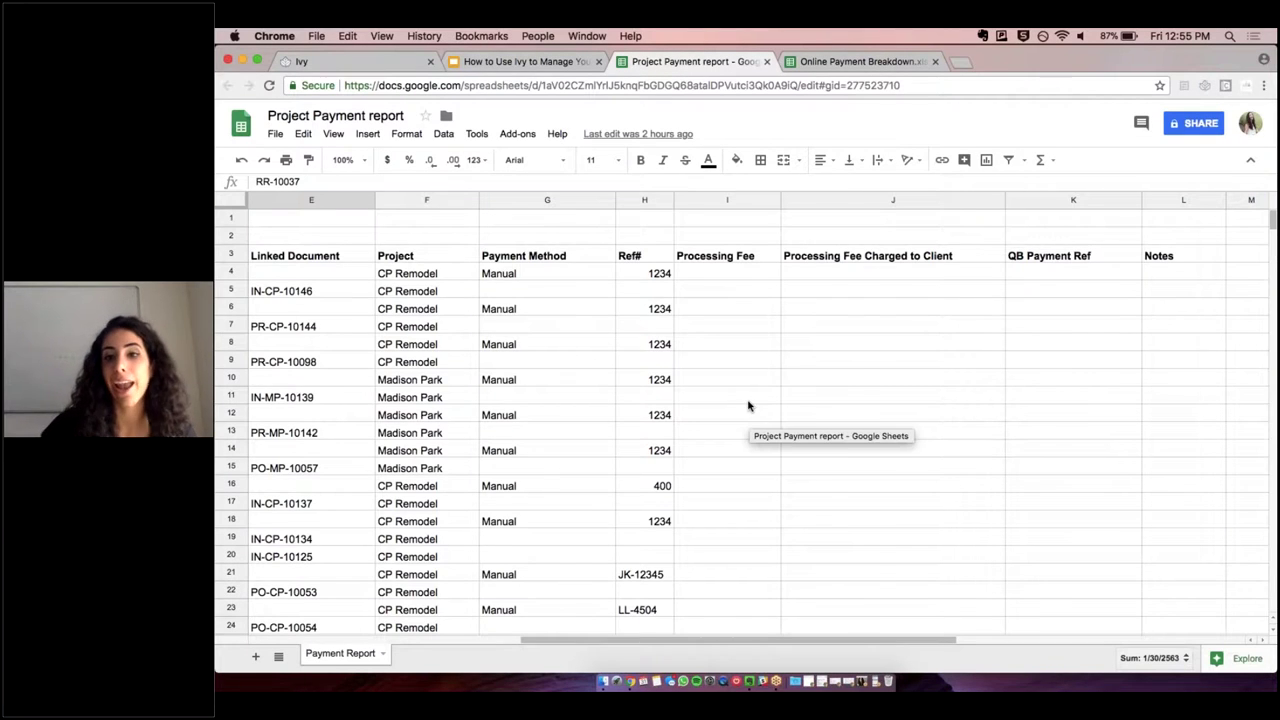
scroll(760, 380, "left", 5)
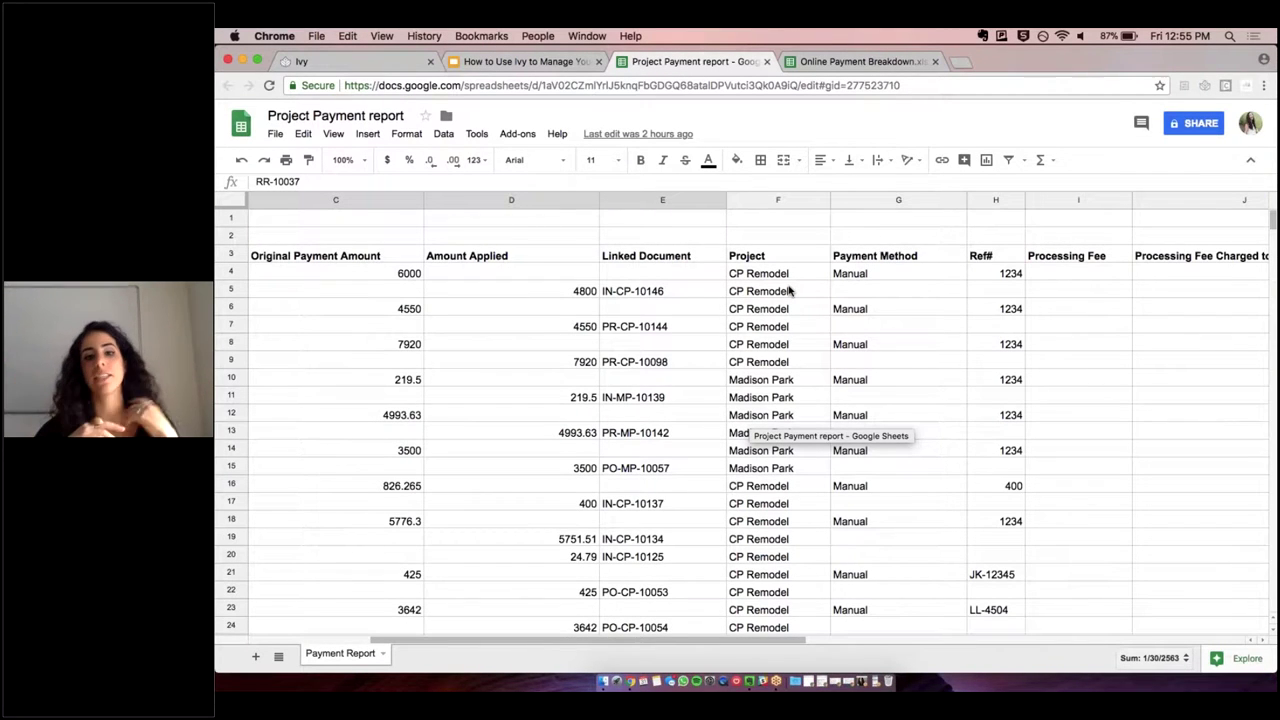
scroll(788, 290, "left", 5)
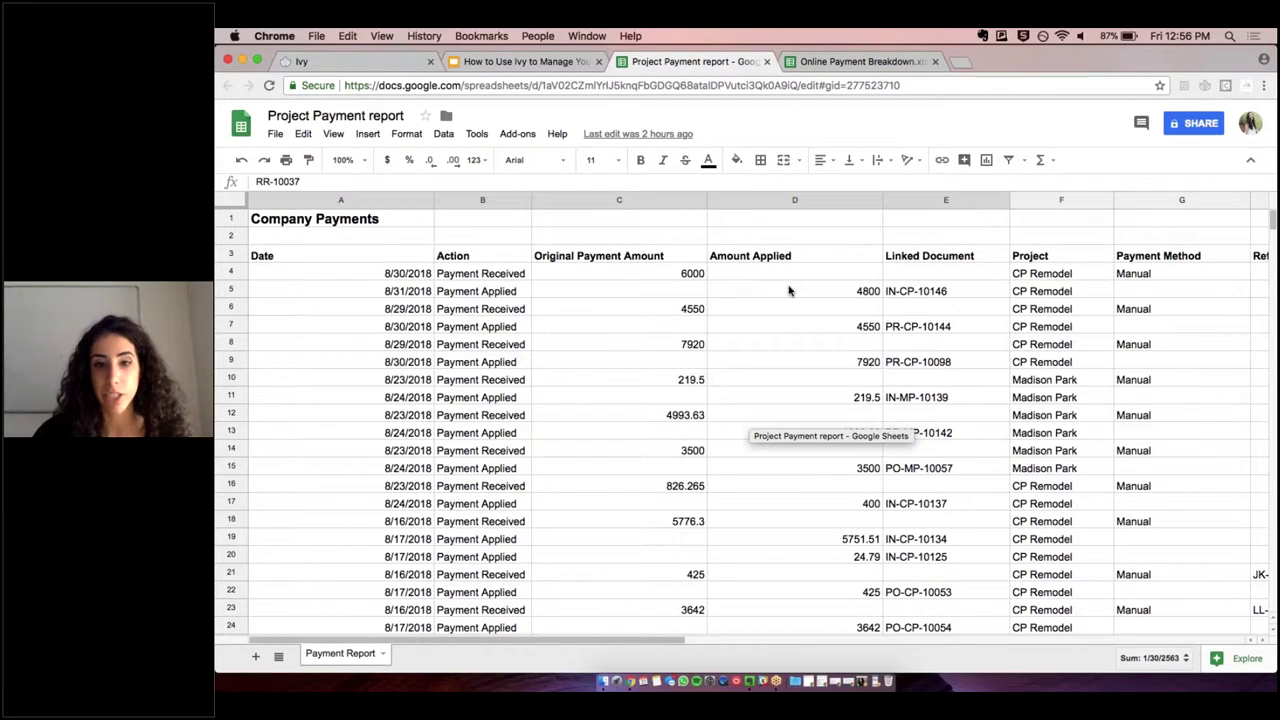
left_click(518, 280)
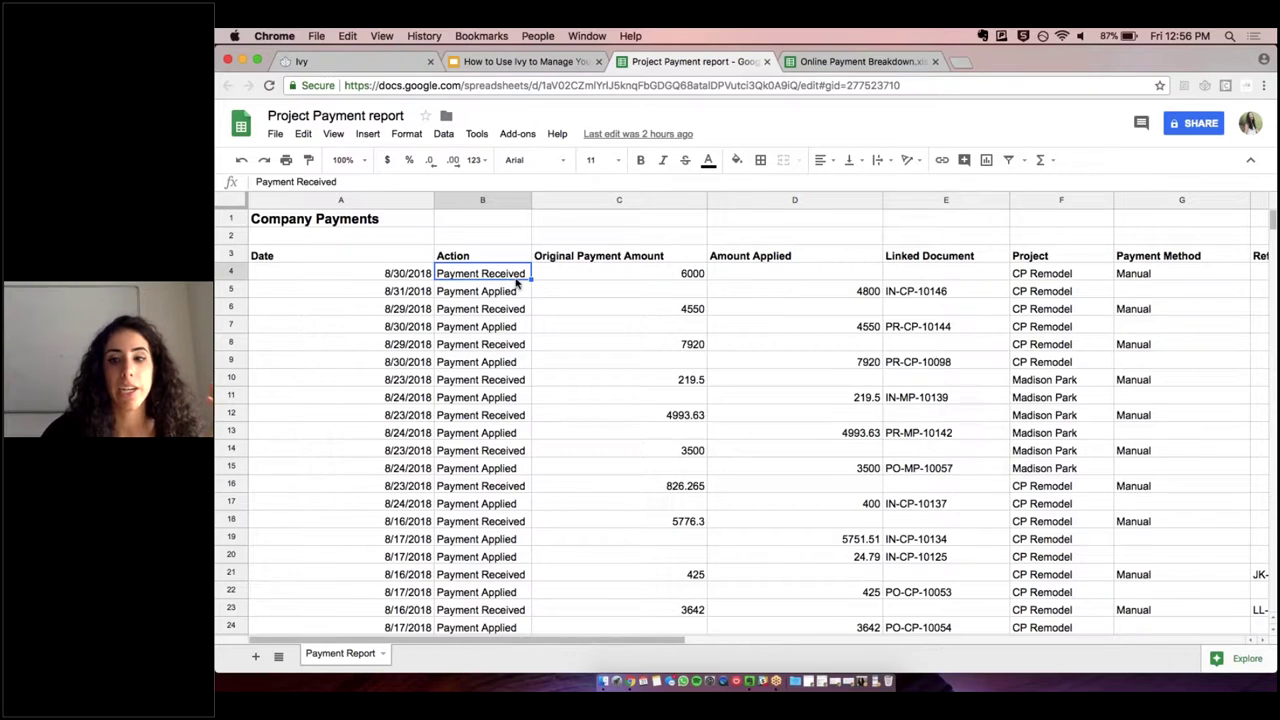
scroll(666, 272, "right", 5)
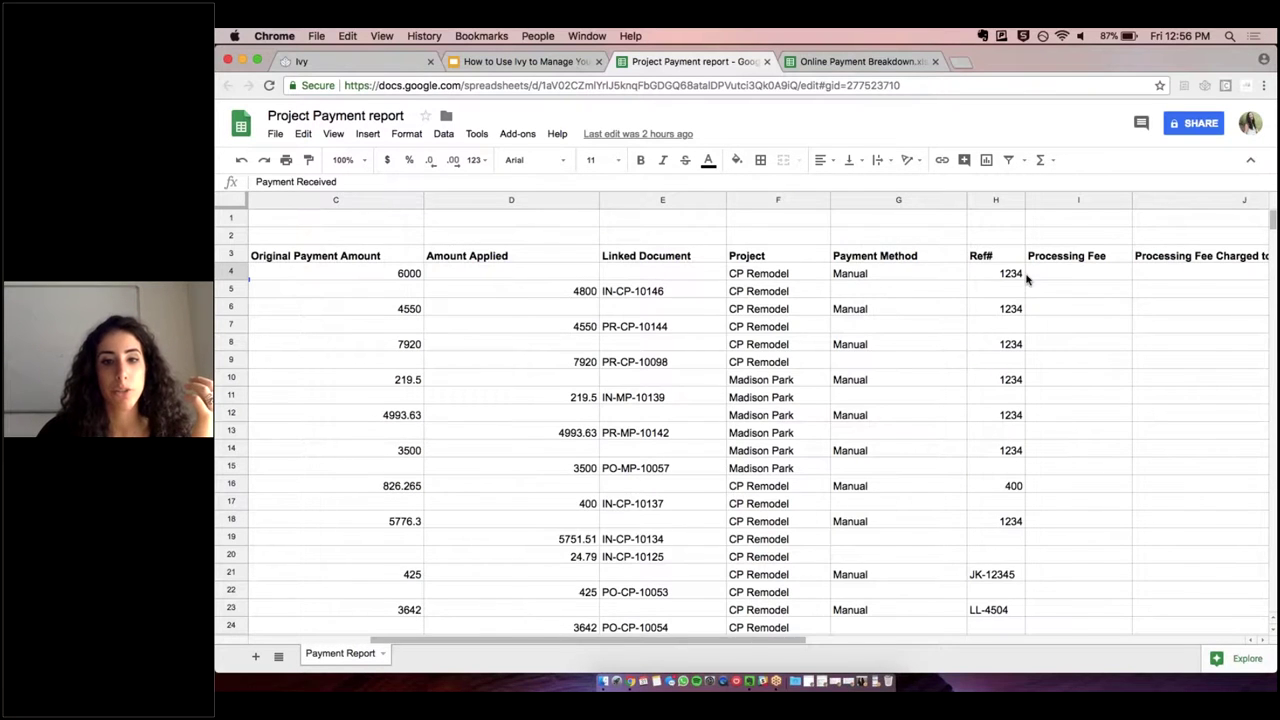
scroll(1026, 280, "left", 5)
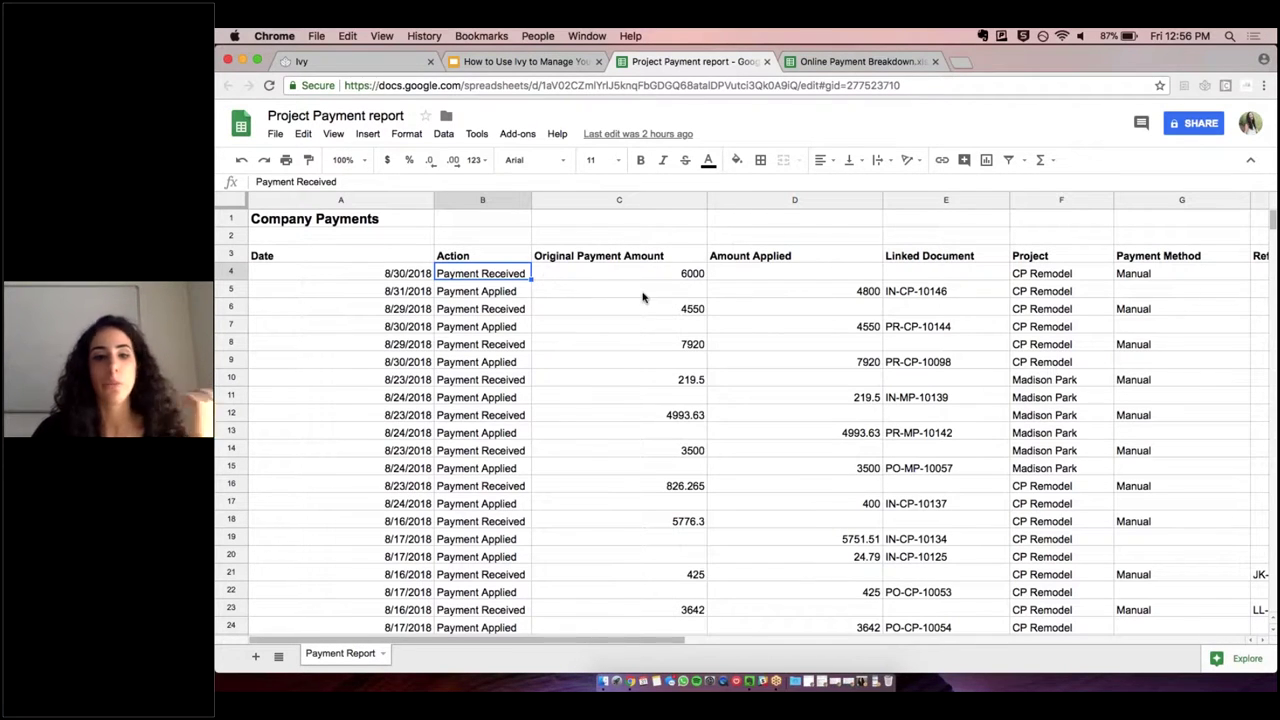
left_click(683, 280)
right_click(843, 294)
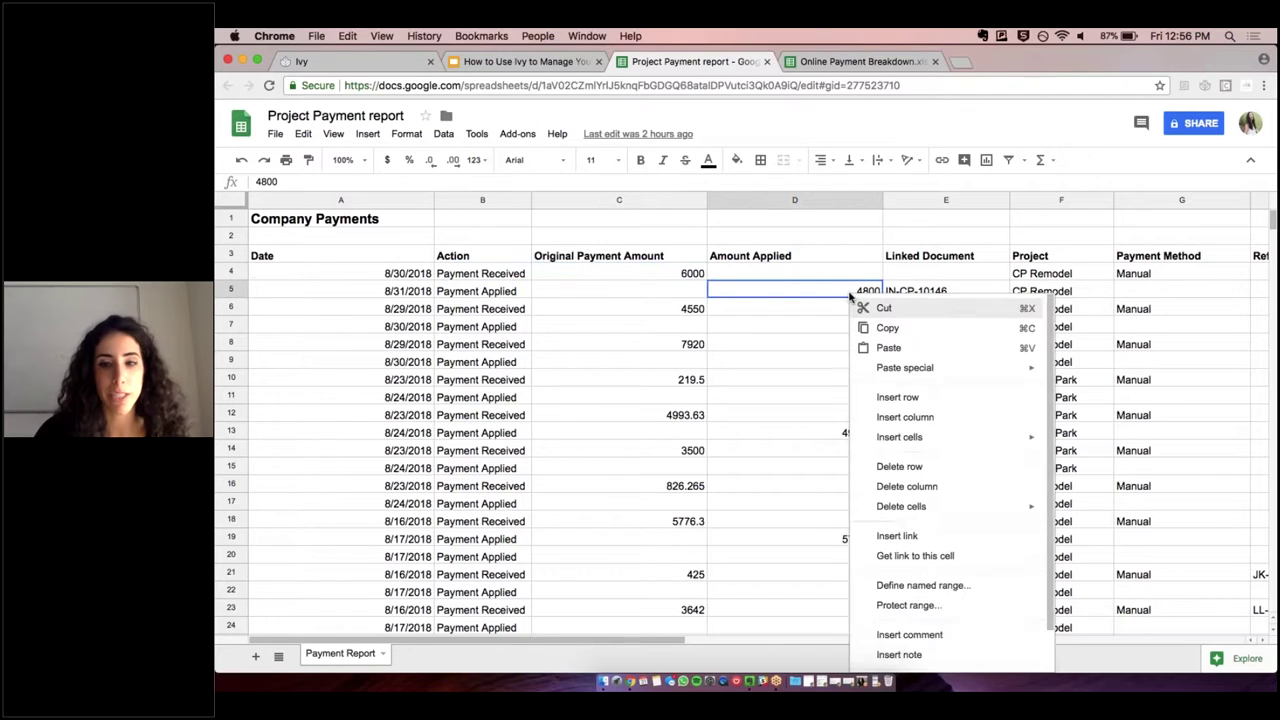
left_click(930, 290)
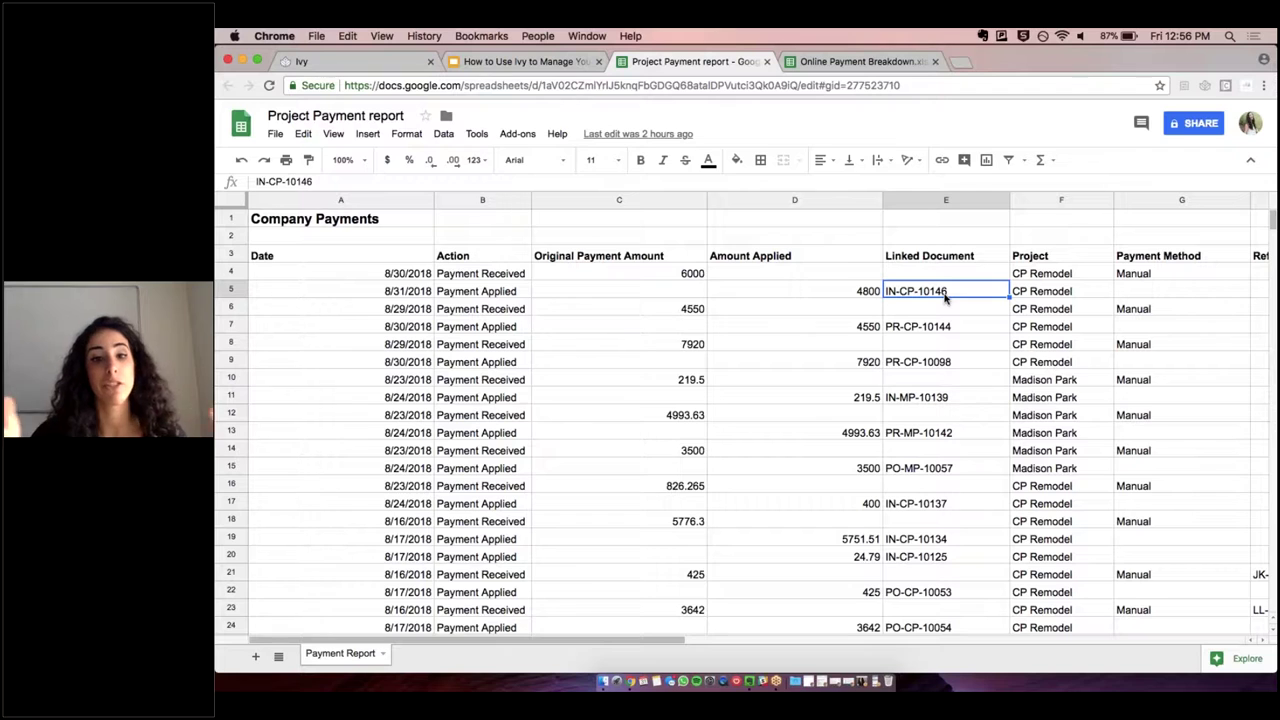
- Review the received and applied payments further down the report, through about row 69
scroll(945, 298, "down", 5)
scroll(945, 298, "right", 4)
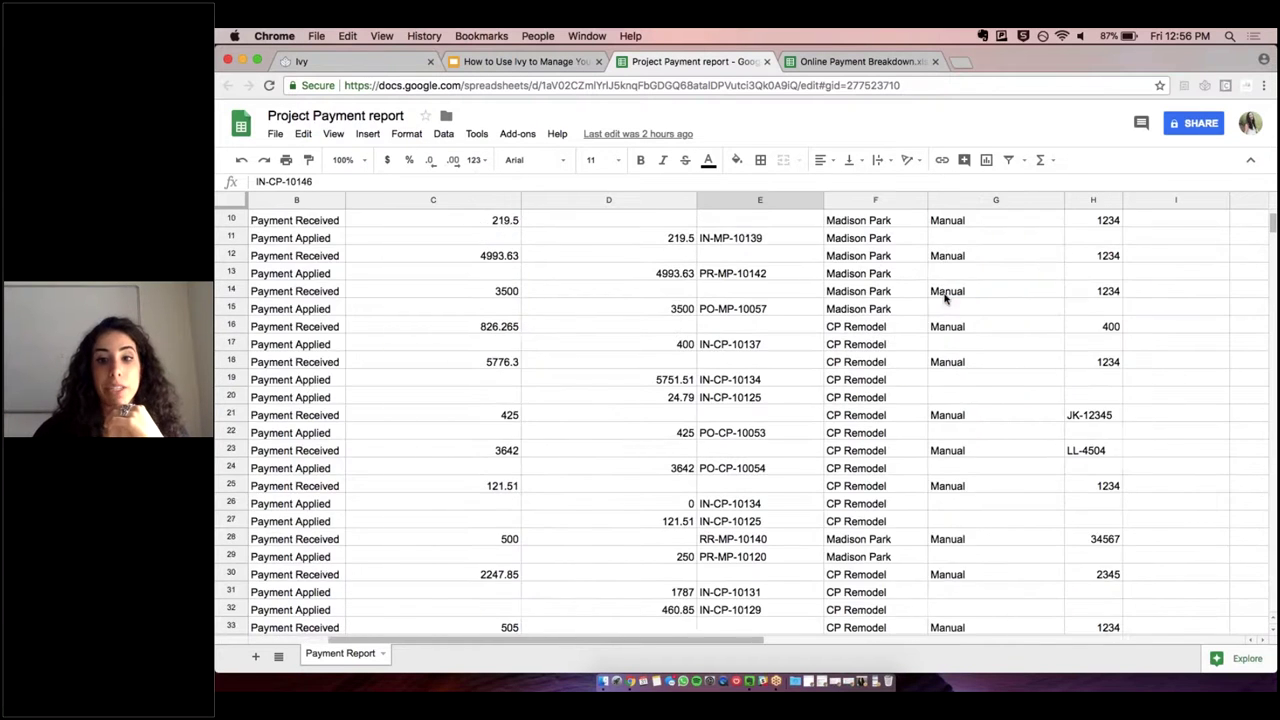
scroll(945, 298, "left", 2)
scroll(945, 298, "down", 3)
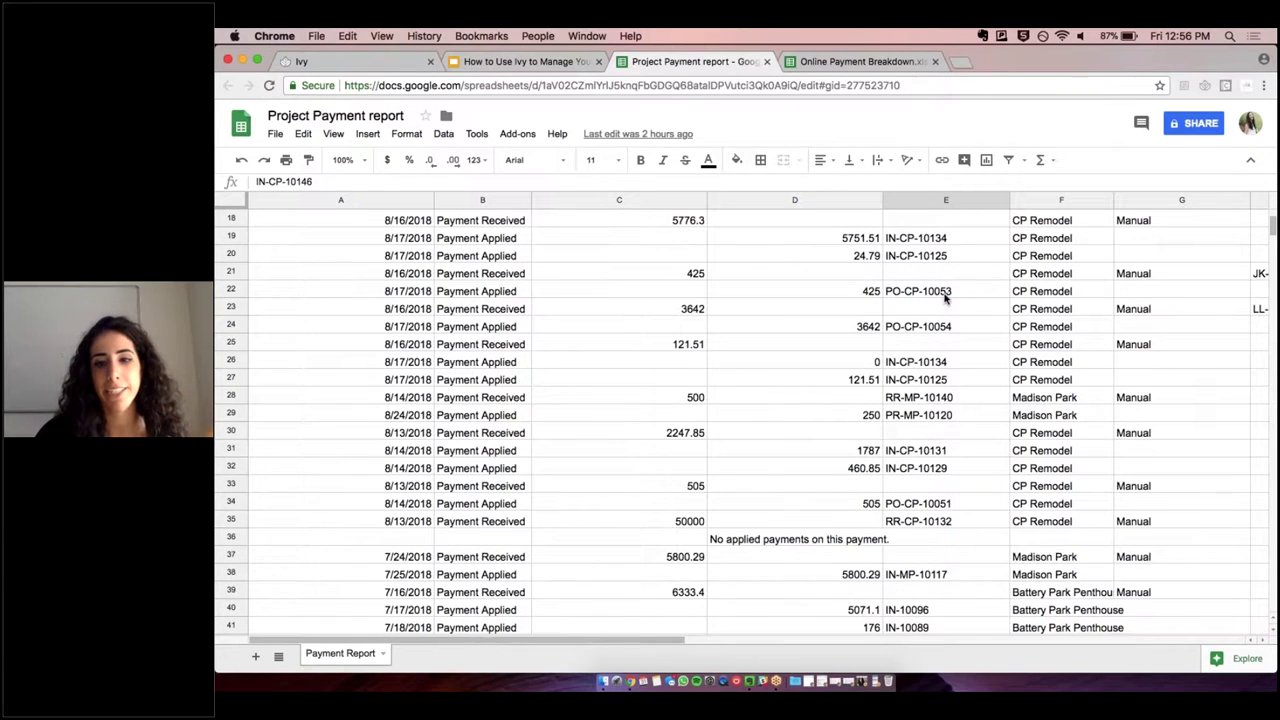
scroll(945, 298, "down", 9)
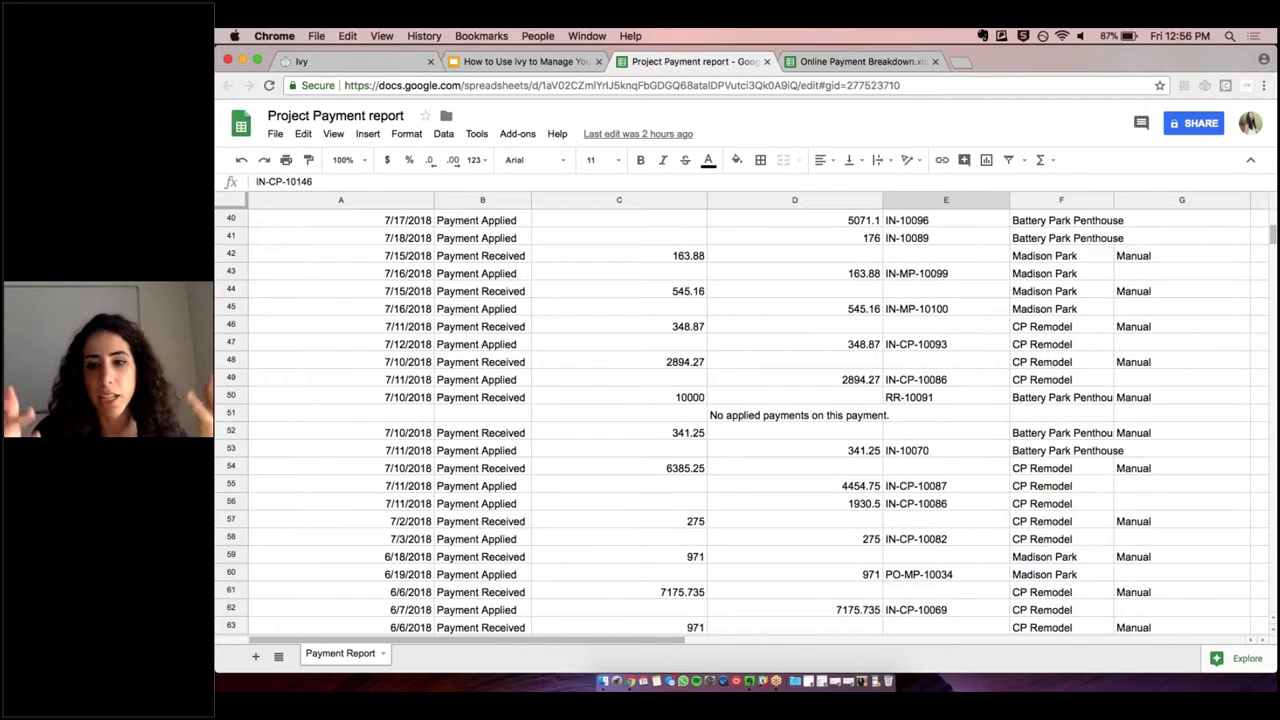
scroll(484, 472, "down", 3)
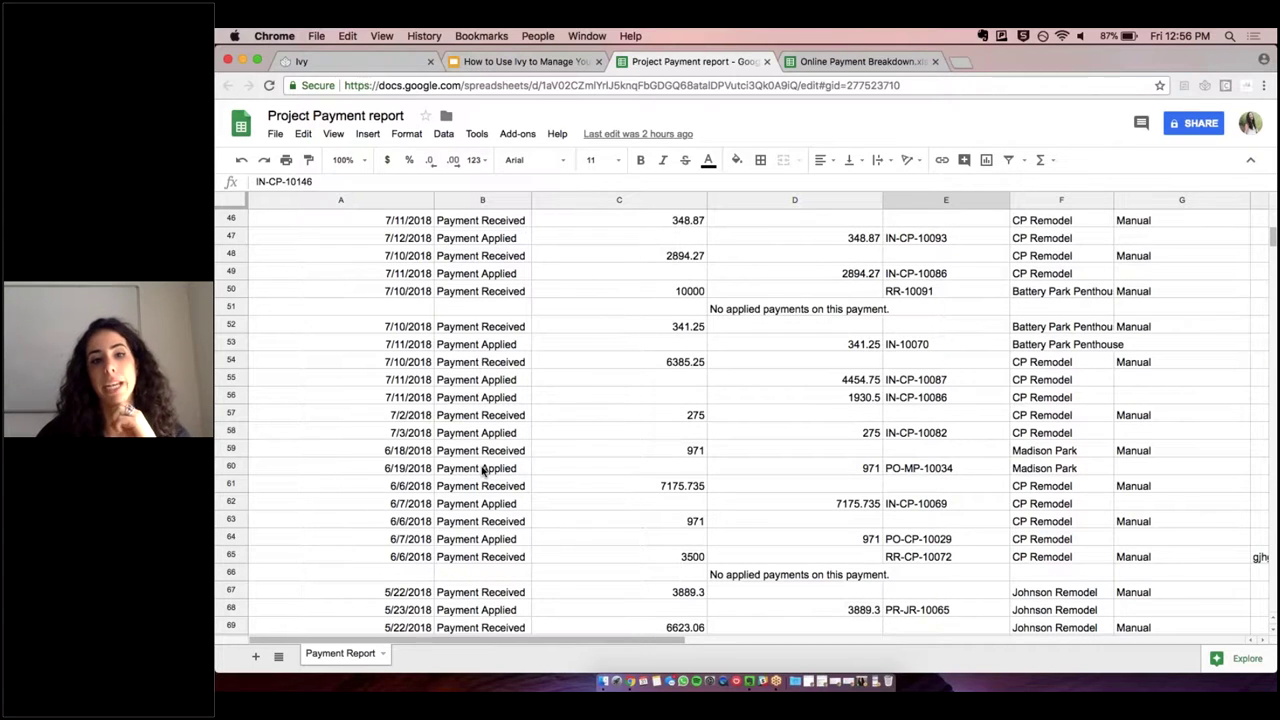
- Return to invoice IN-CP-10125 in Ivy and view its items and payments
left_click(330, 64)
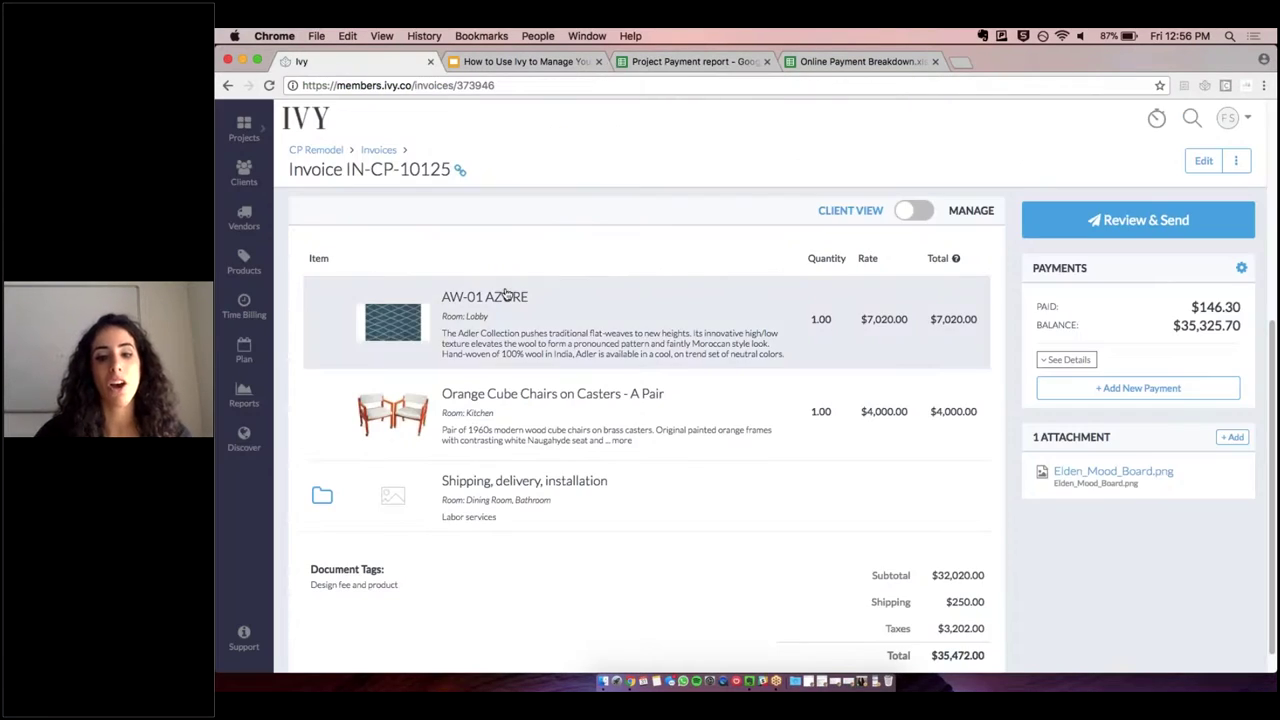
left_click(775, 682)
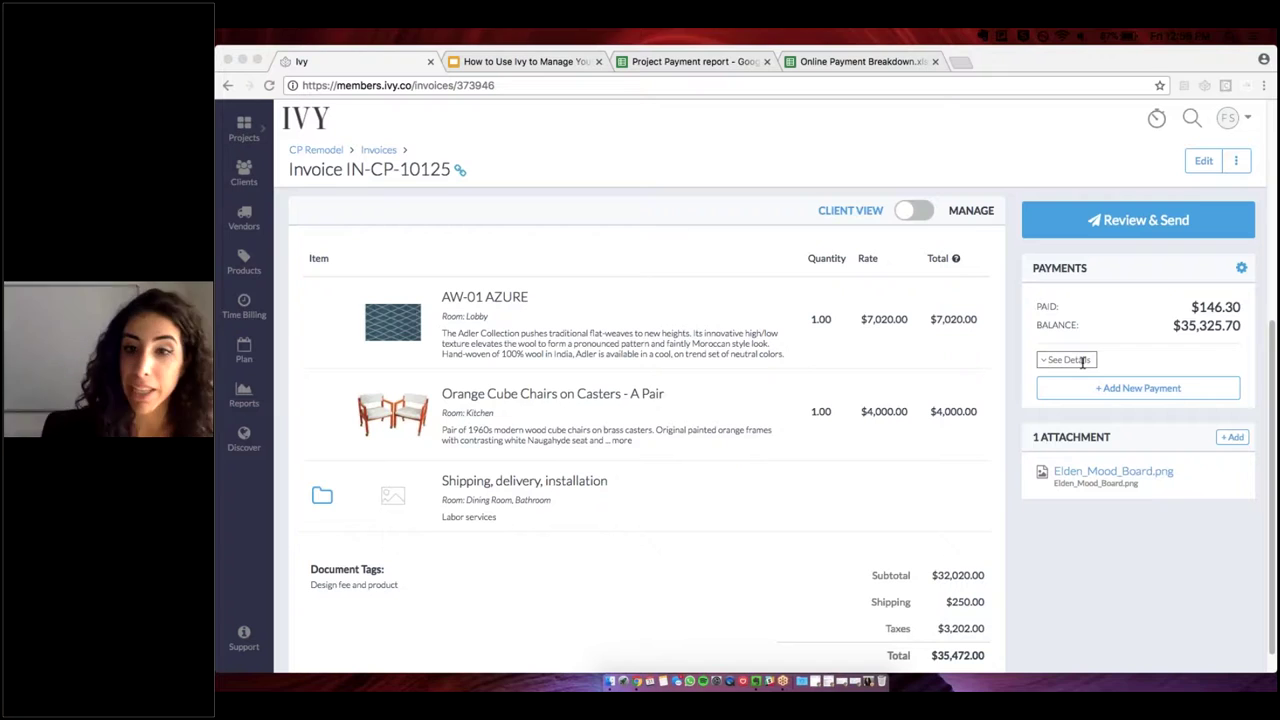
left_click(736, 212)
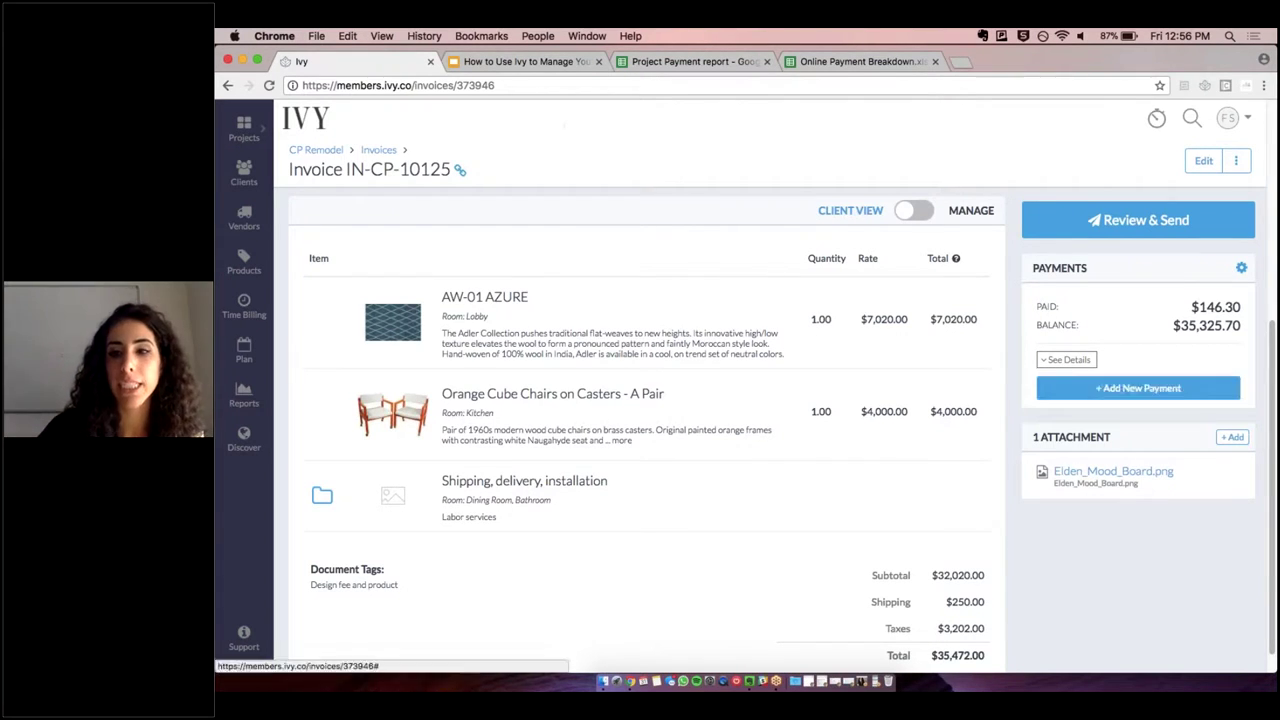
- Check the payment options of invoice IN-CP-10125 and preview the client's online payment choices, closing the send form without sending
left_click(1240, 268)
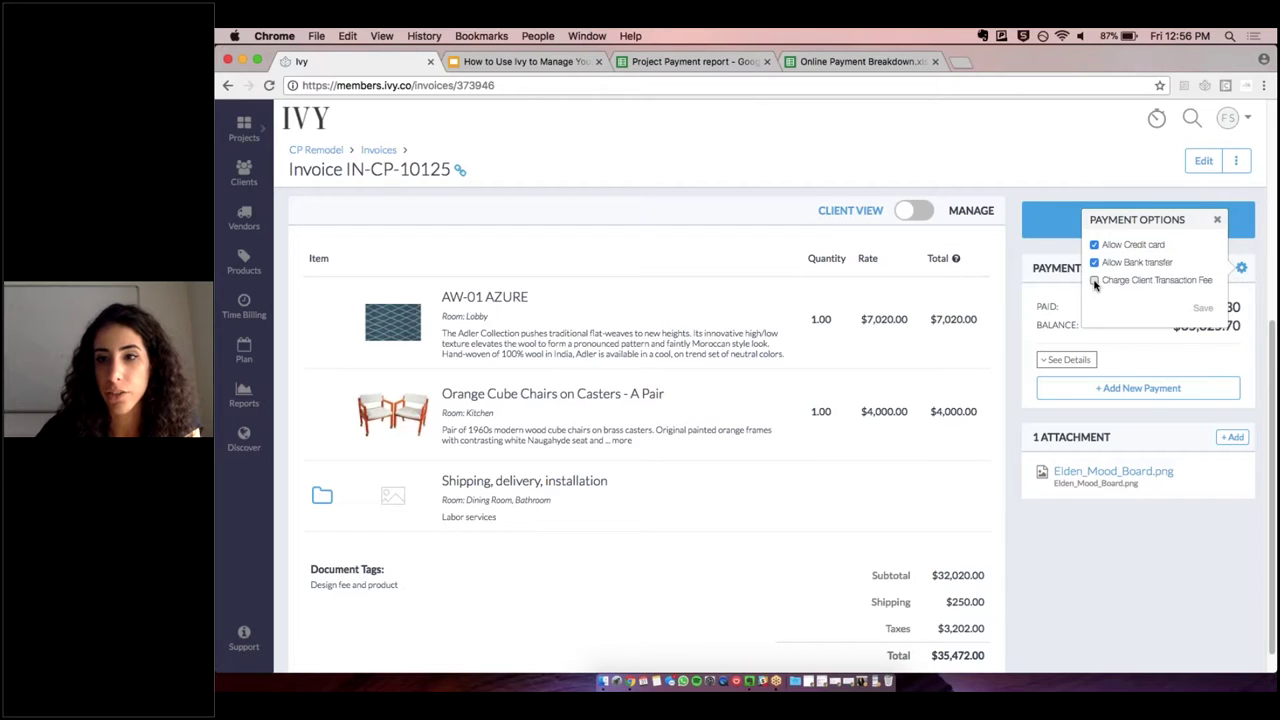
left_click(1130, 350)
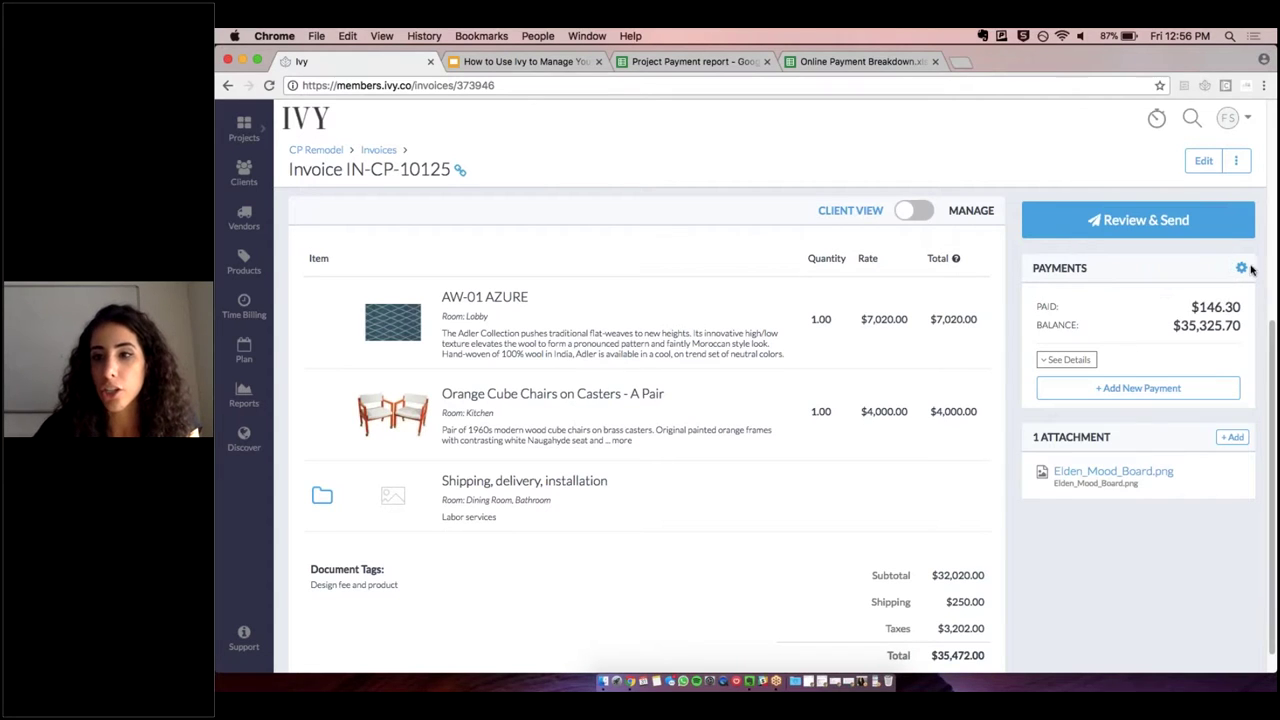
left_click(1143, 220)
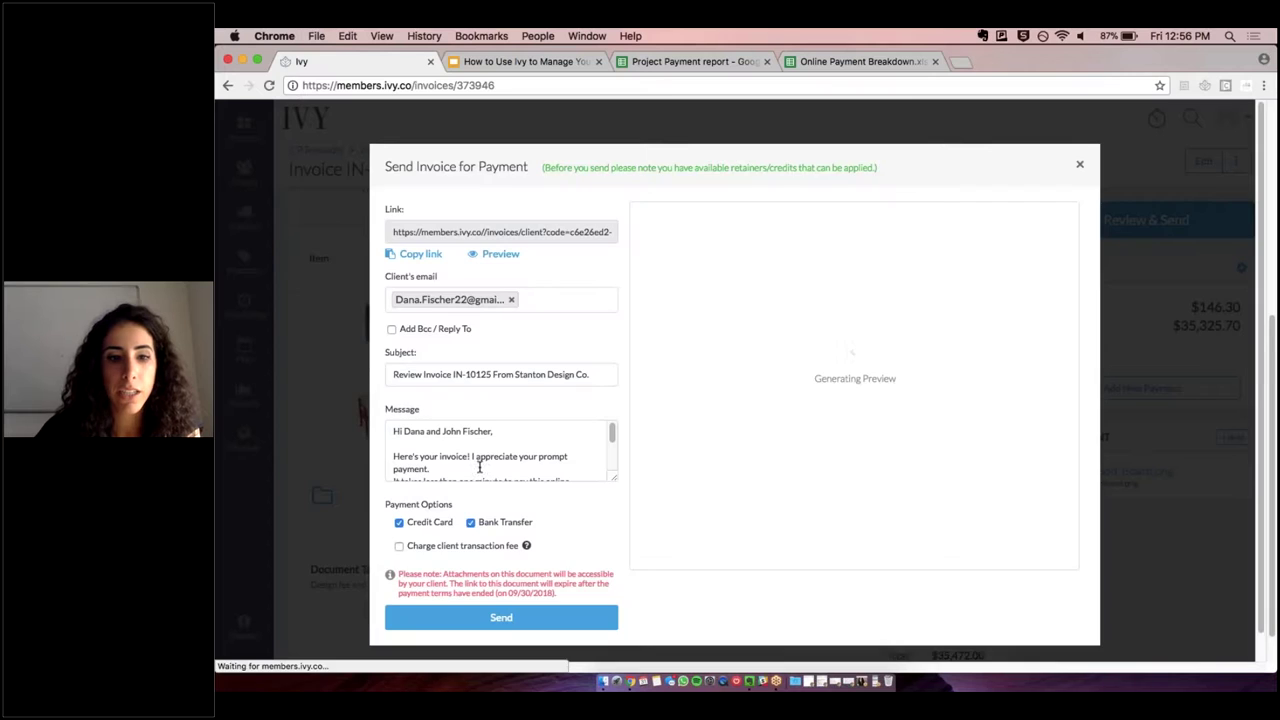
left_click(497, 254)
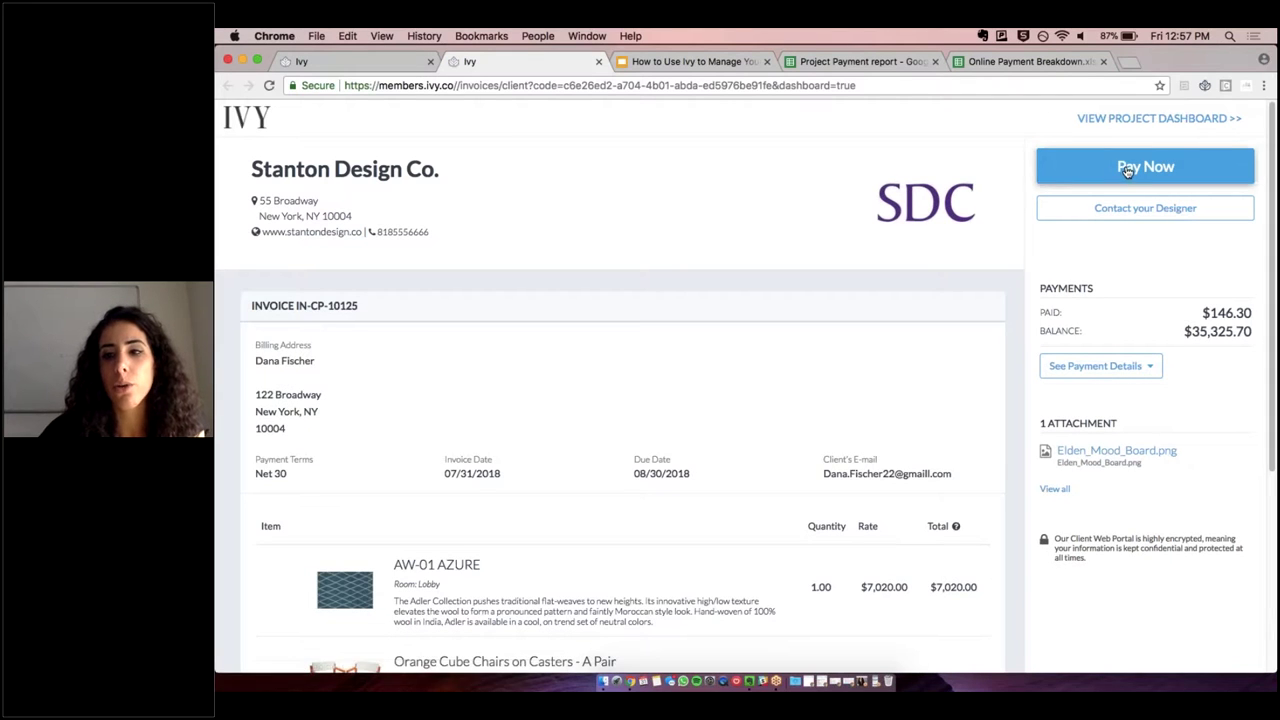
left_click(1127, 168)
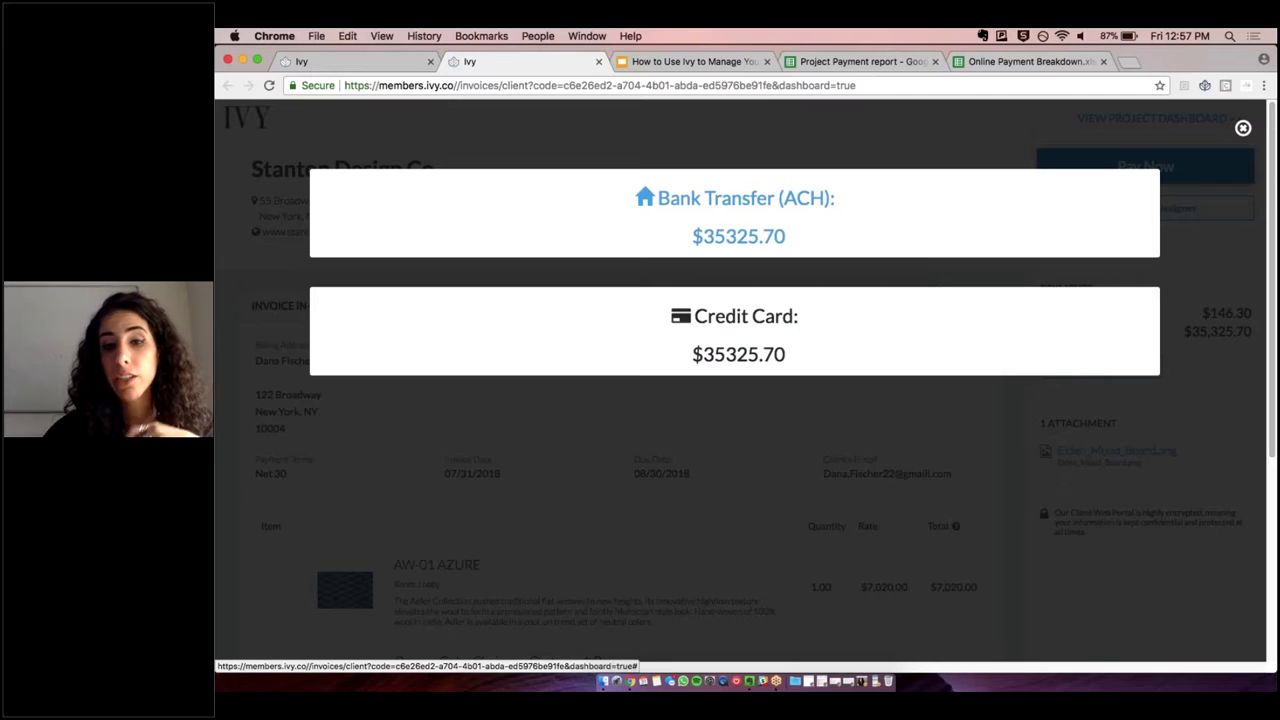
left_click(1242, 133)
left_click(405, 62)
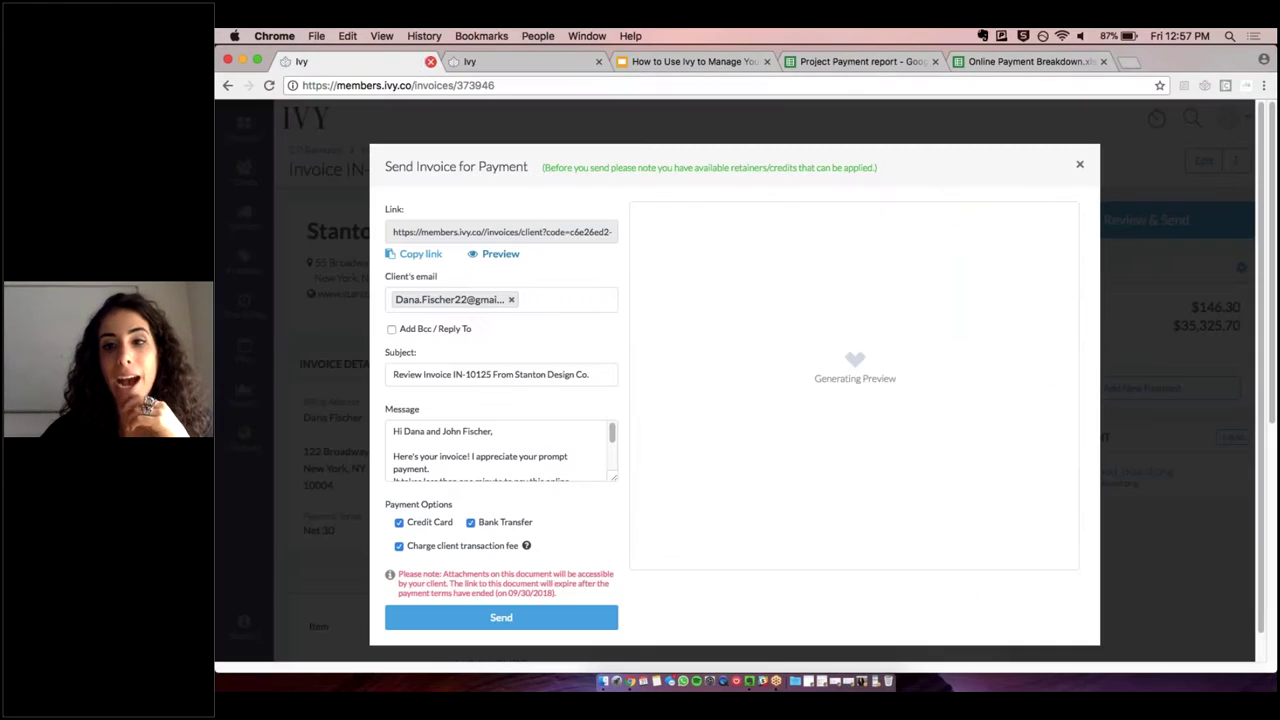
left_click(1080, 163)
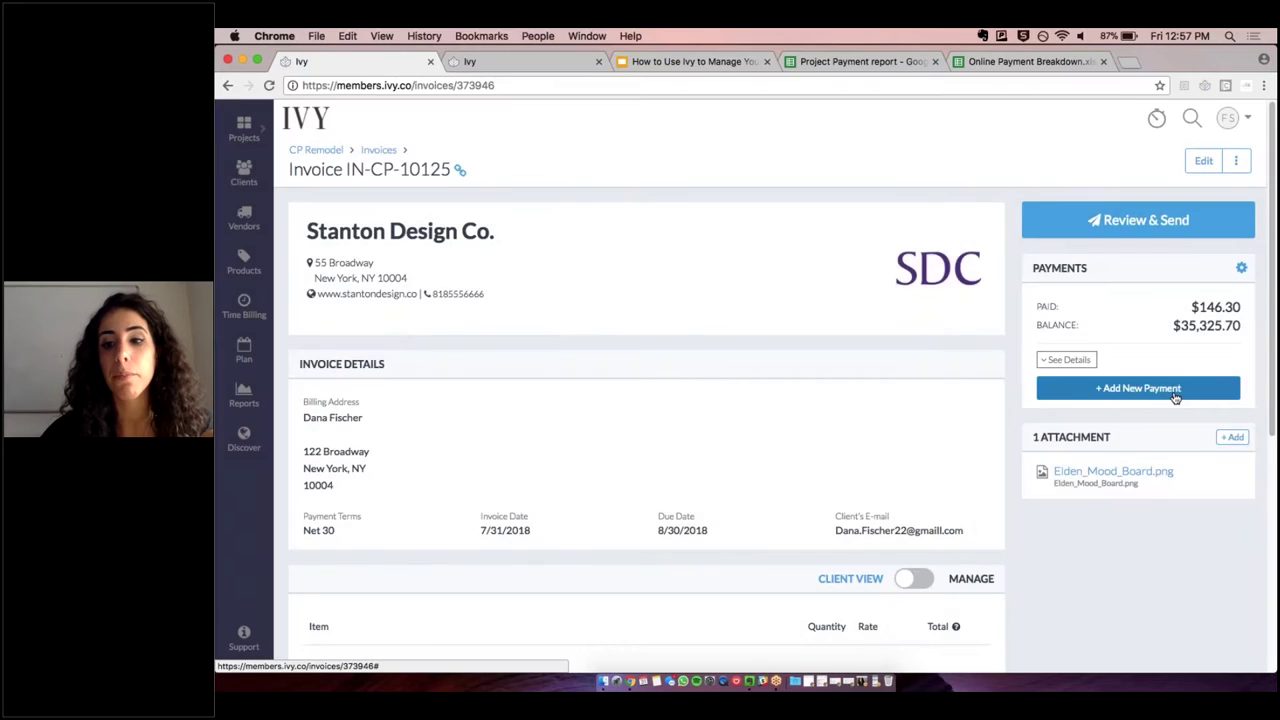
- Examine the total for paying the invoice on the client's behalf with the client transaction fee charged, and close the form without paying
left_click(1183, 390)
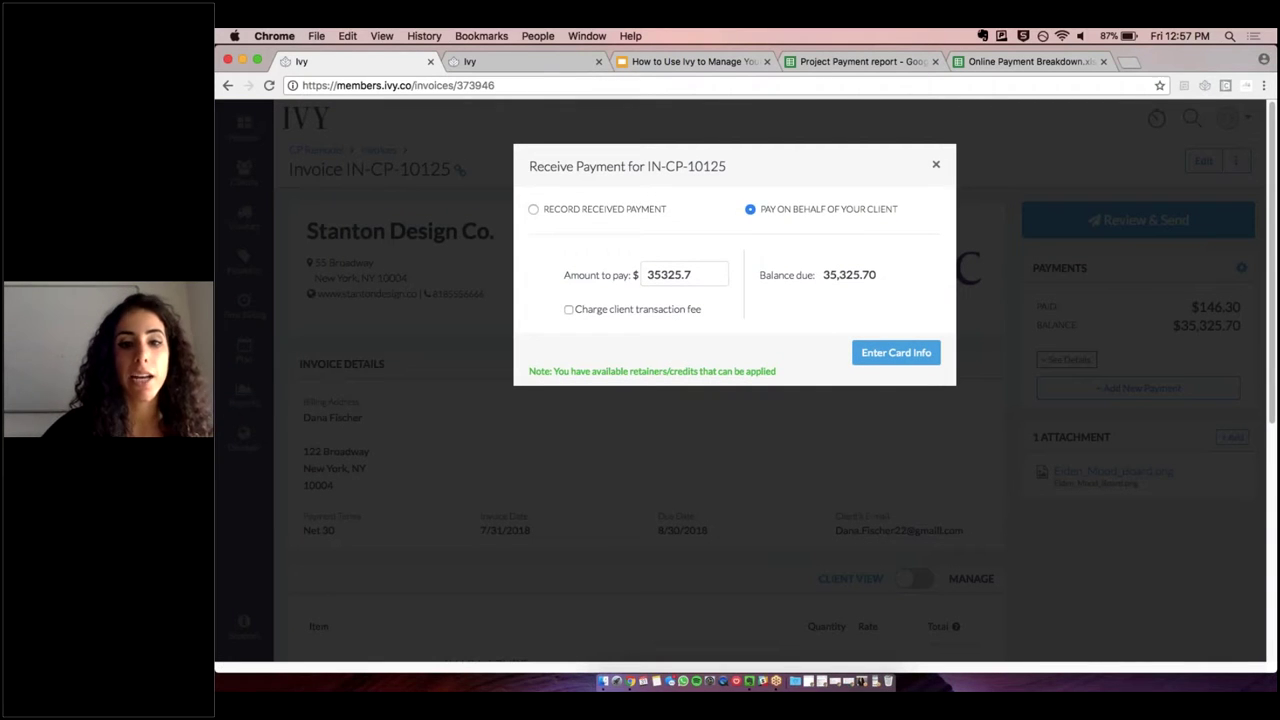
left_click(568, 310)
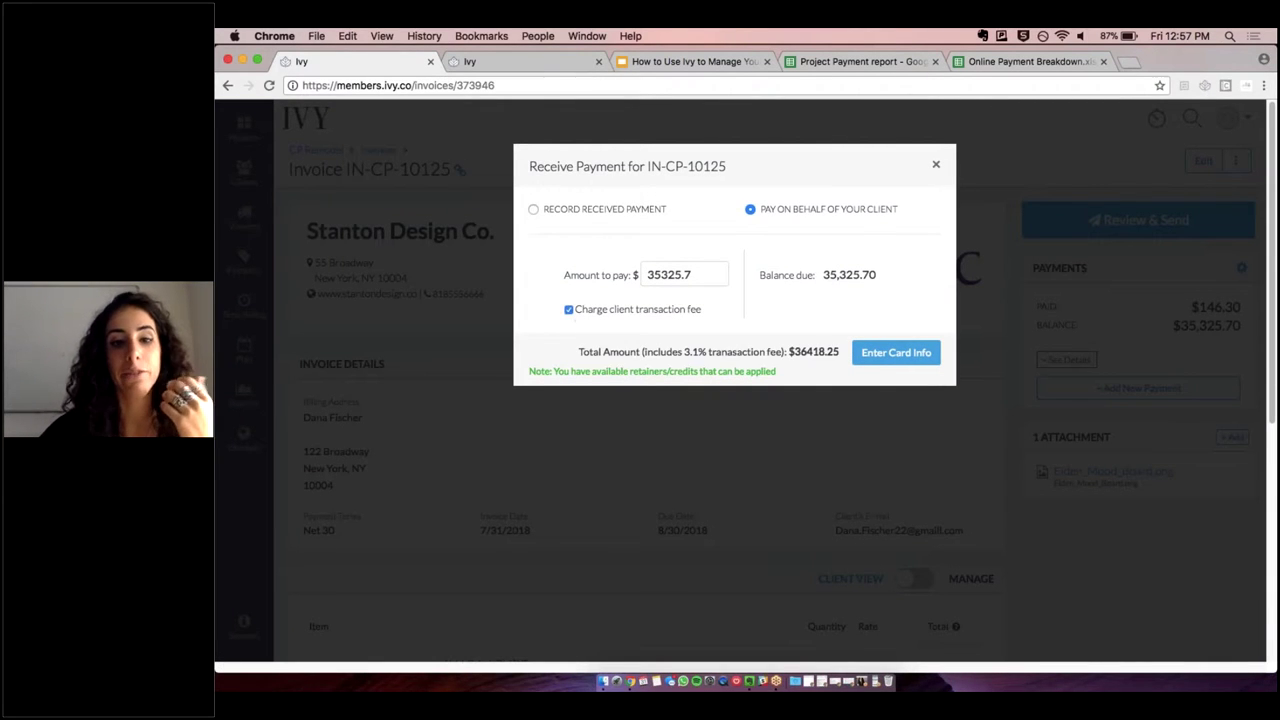
scroll(517, 429, "down", 5)
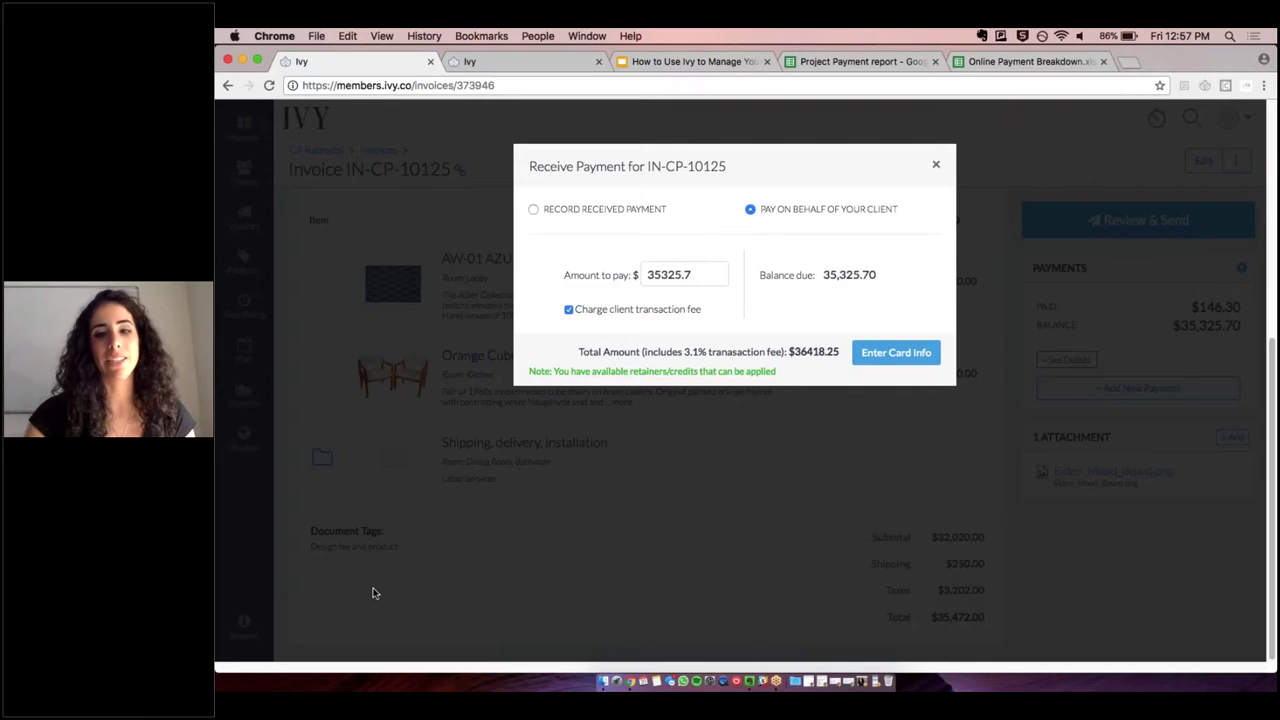
left_click_drag(790, 352, 826, 352)
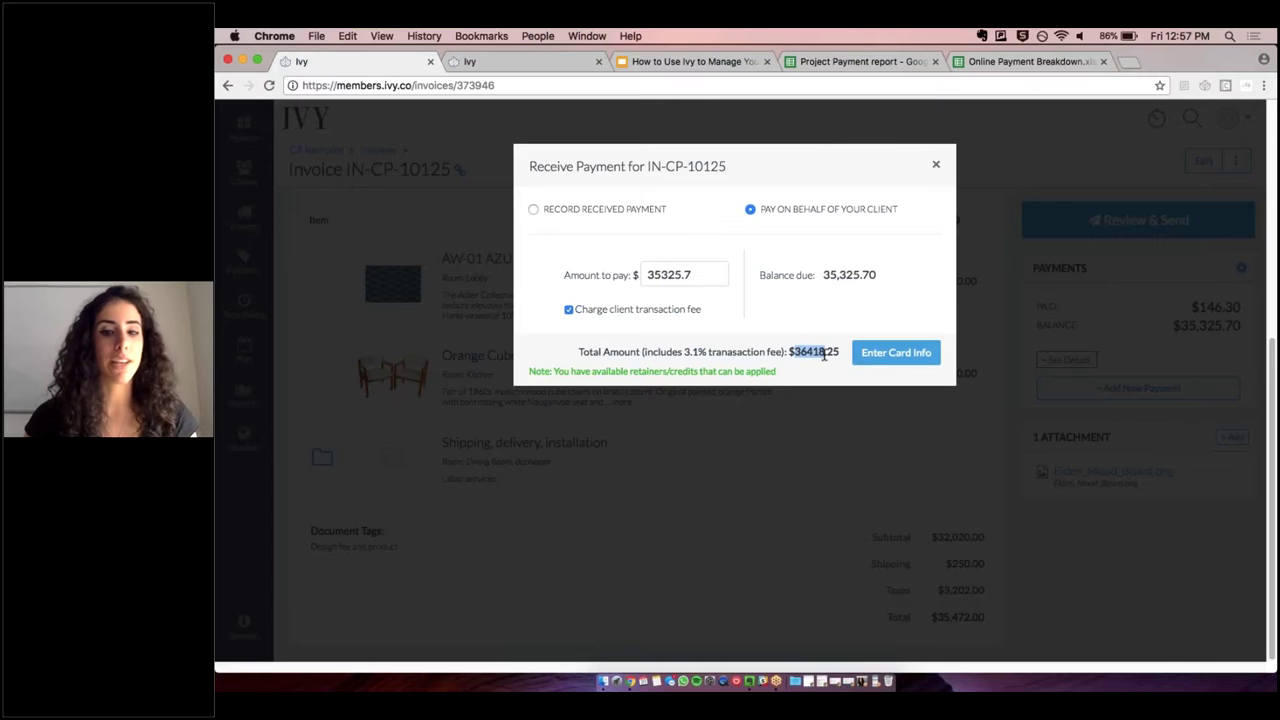
left_click(823, 357)
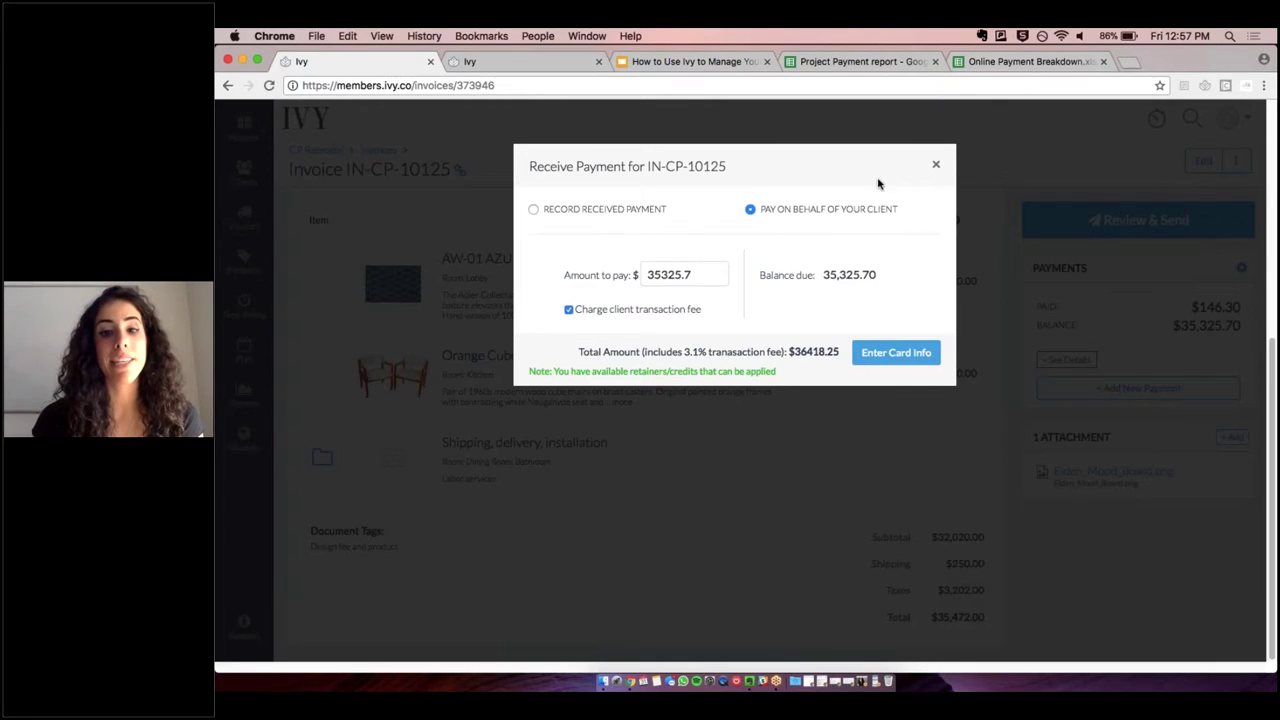
left_click(936, 168)
- Expand the invoice's payment details and review the applied credits
left_click(1062, 360)
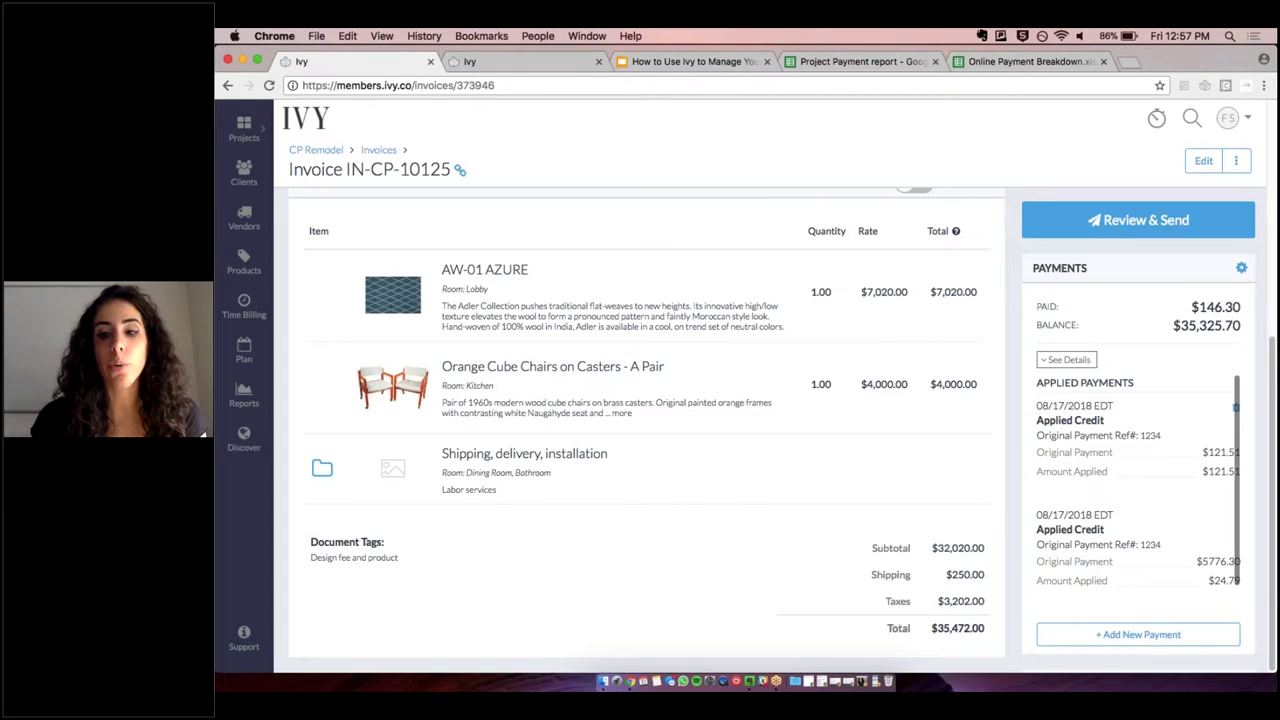
scroll(1138, 480, "down", 1)
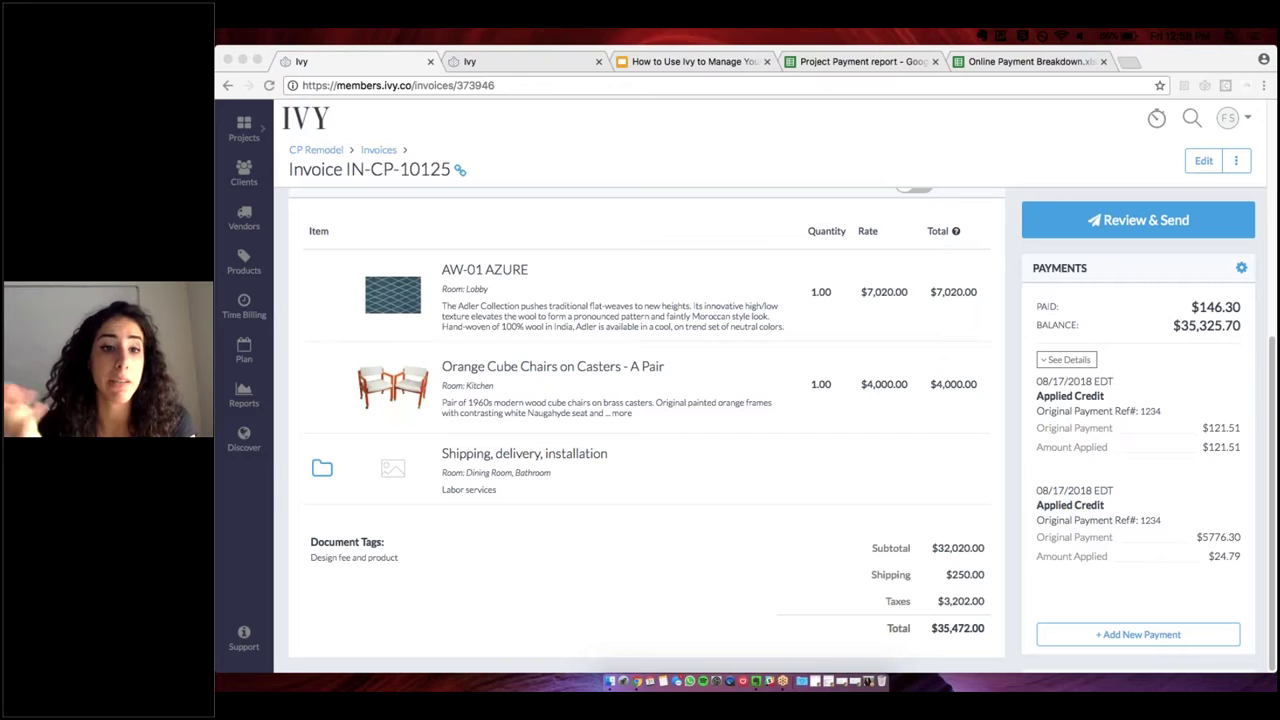
- Open the CP Remodel project and preview its shareable client dashboard
left_click(322, 152)
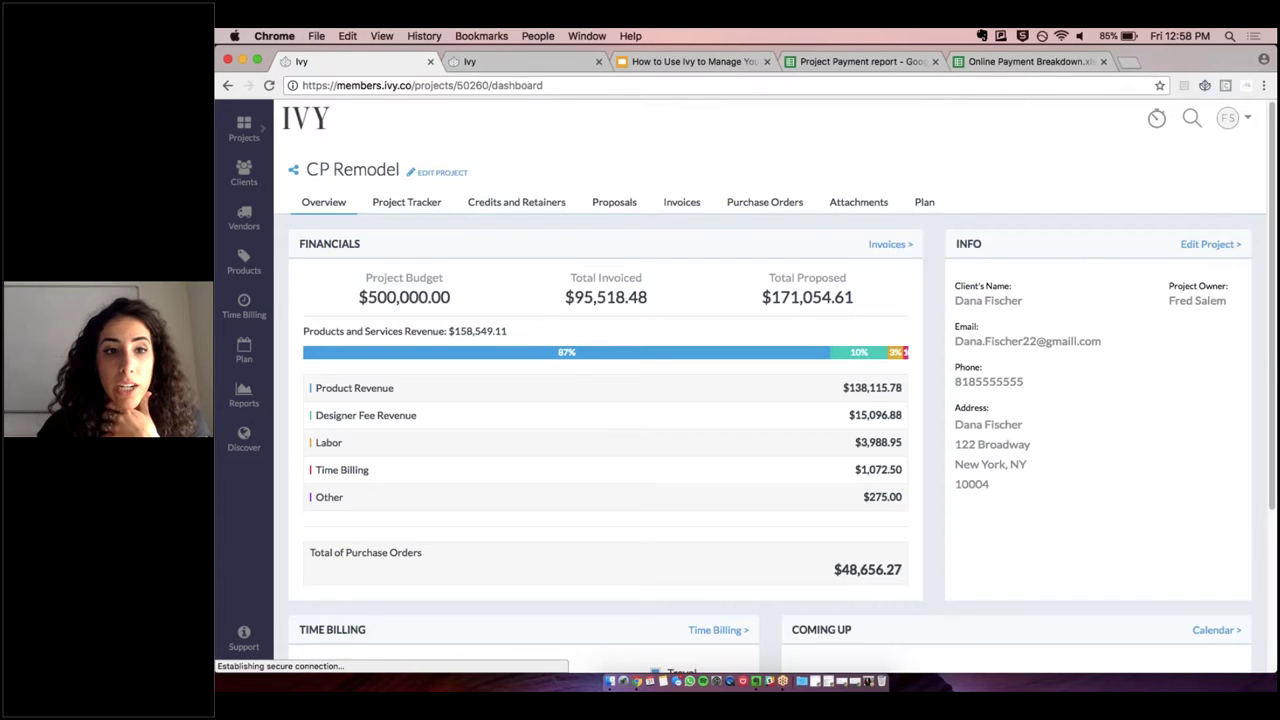
left_click(293, 175)
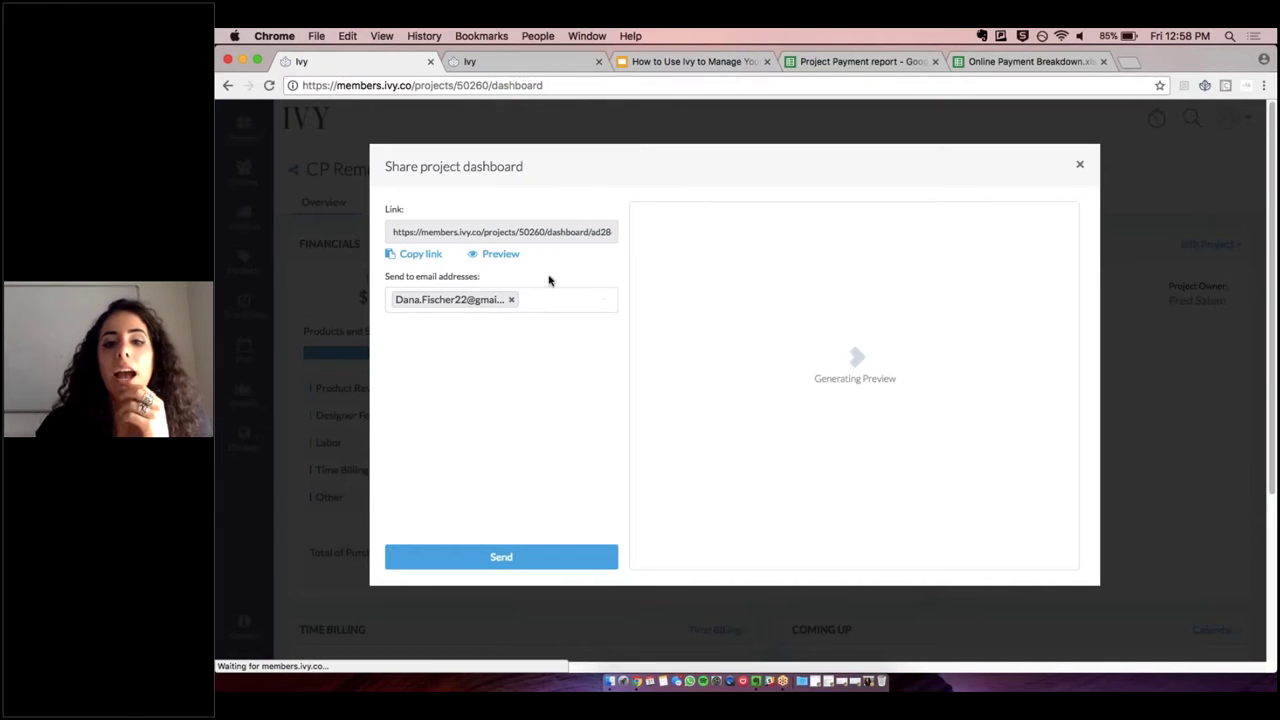
left_click(497, 258)
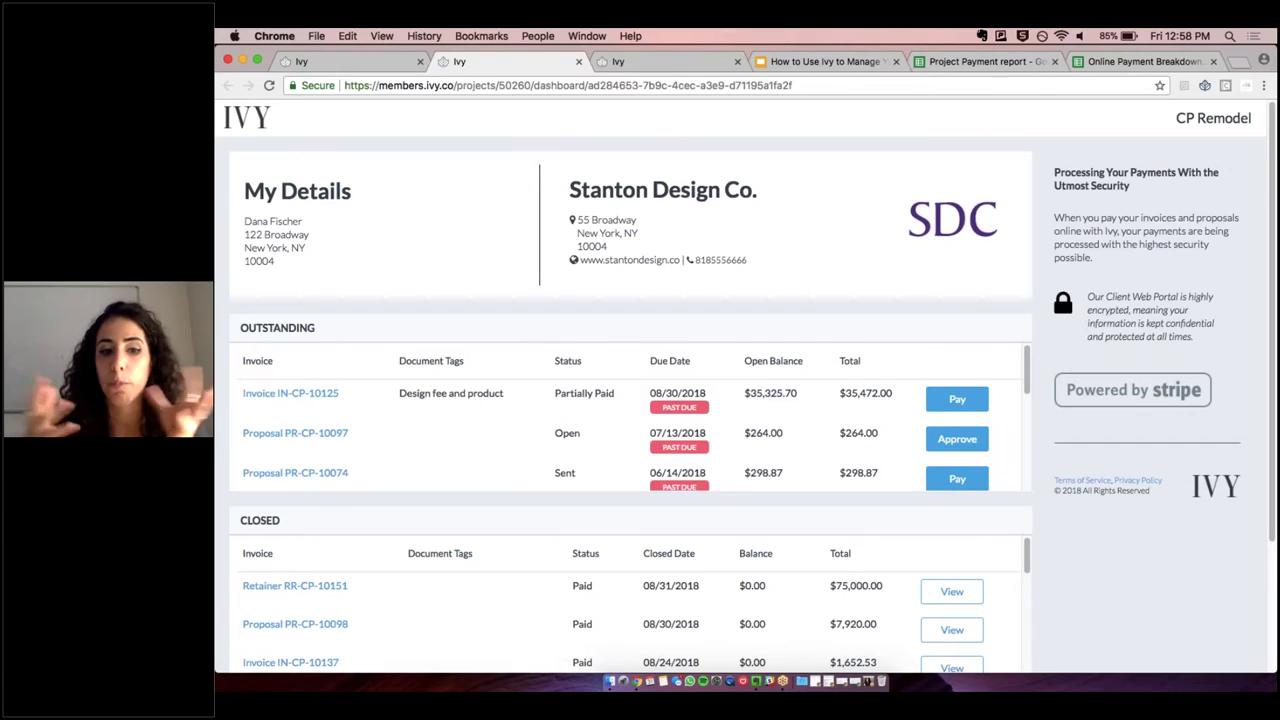
- Review the outstanding and closed documents on the client dashboard, and close the preview and sharing form without sending
scroll(429, 423, "down", 5)
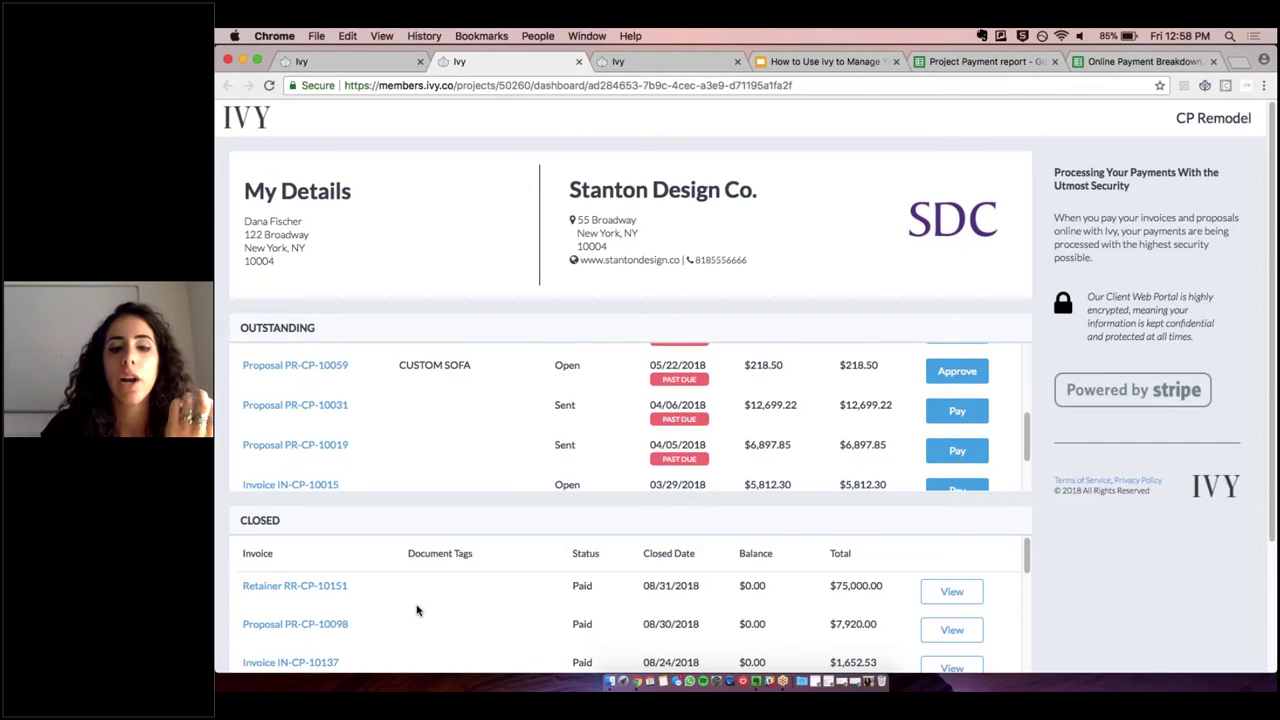
scroll(420, 604, "down", 3)
scroll(418, 603, "down", 3)
scroll(416, 470, "down", 2)
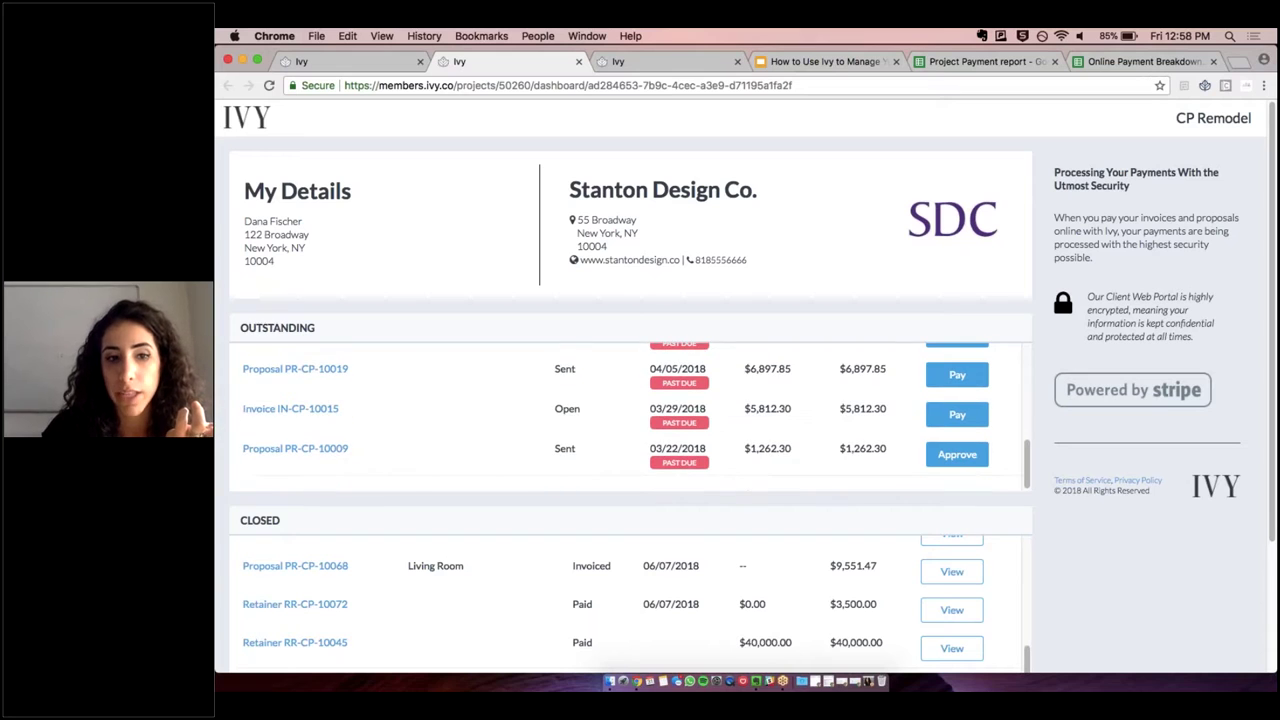
scroll(414, 514, "down", 3)
scroll(412, 516, "up", 3)
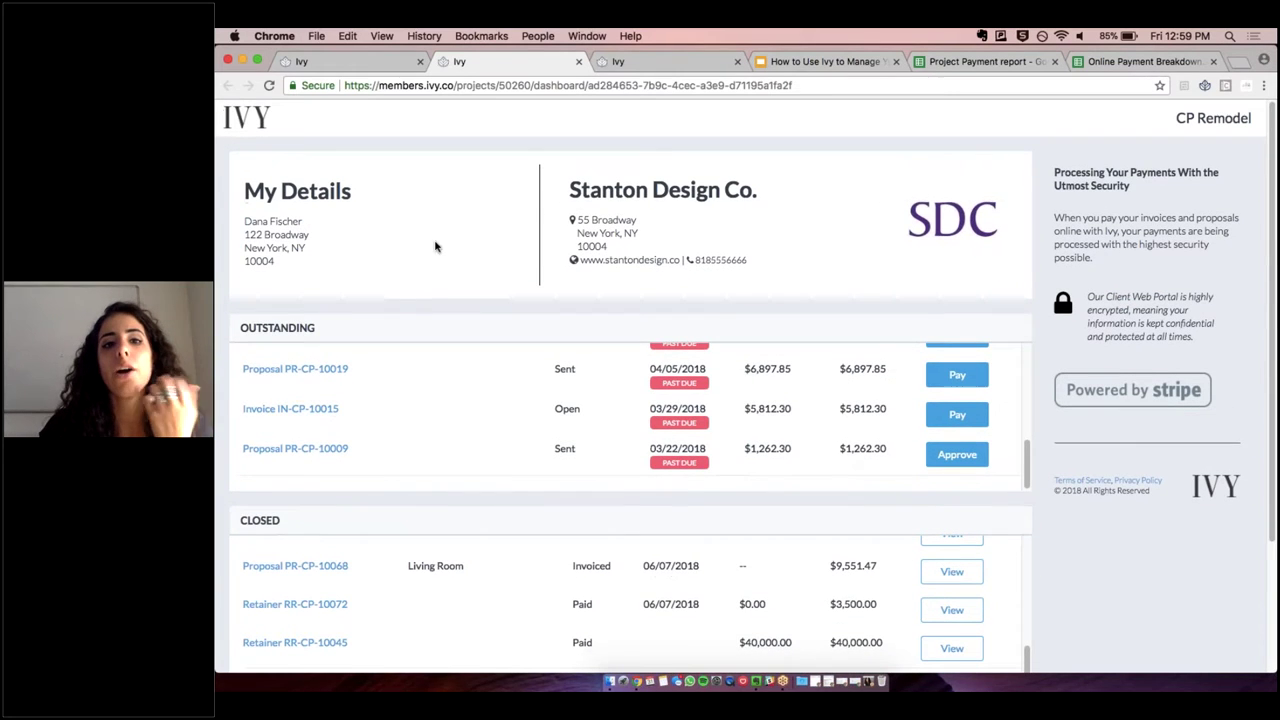
left_click(578, 62)
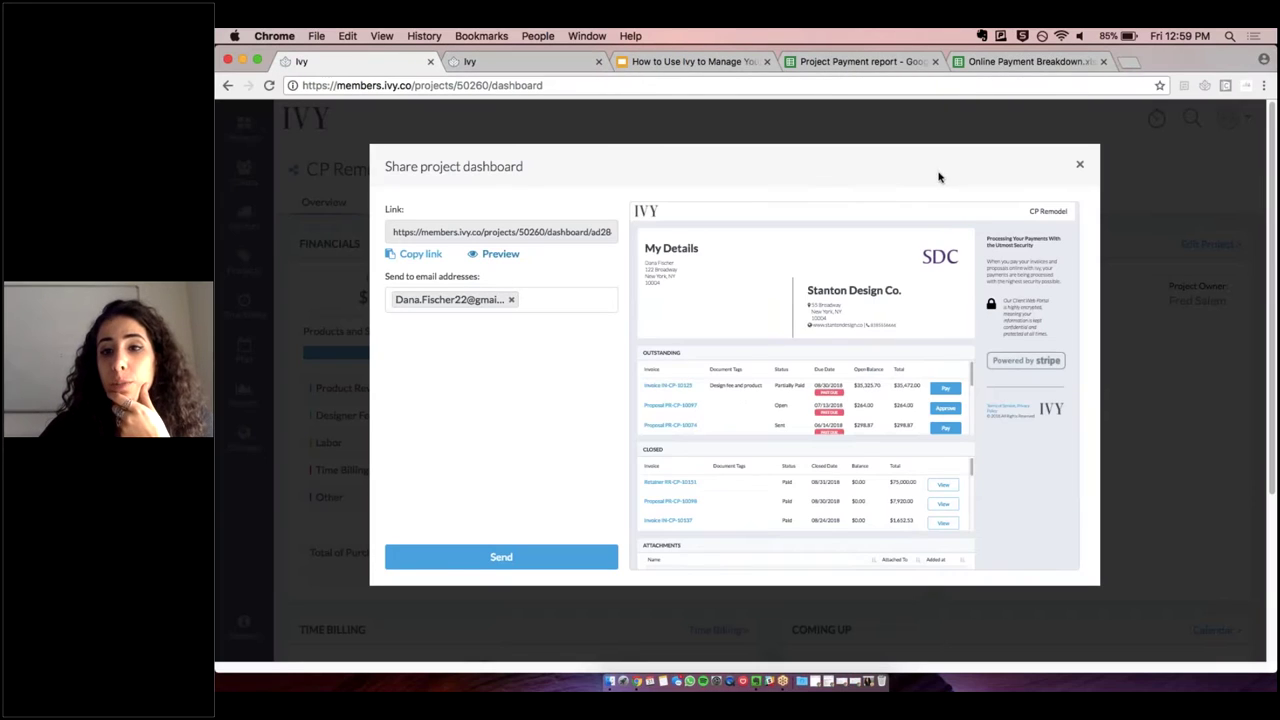
left_click(826, 123)
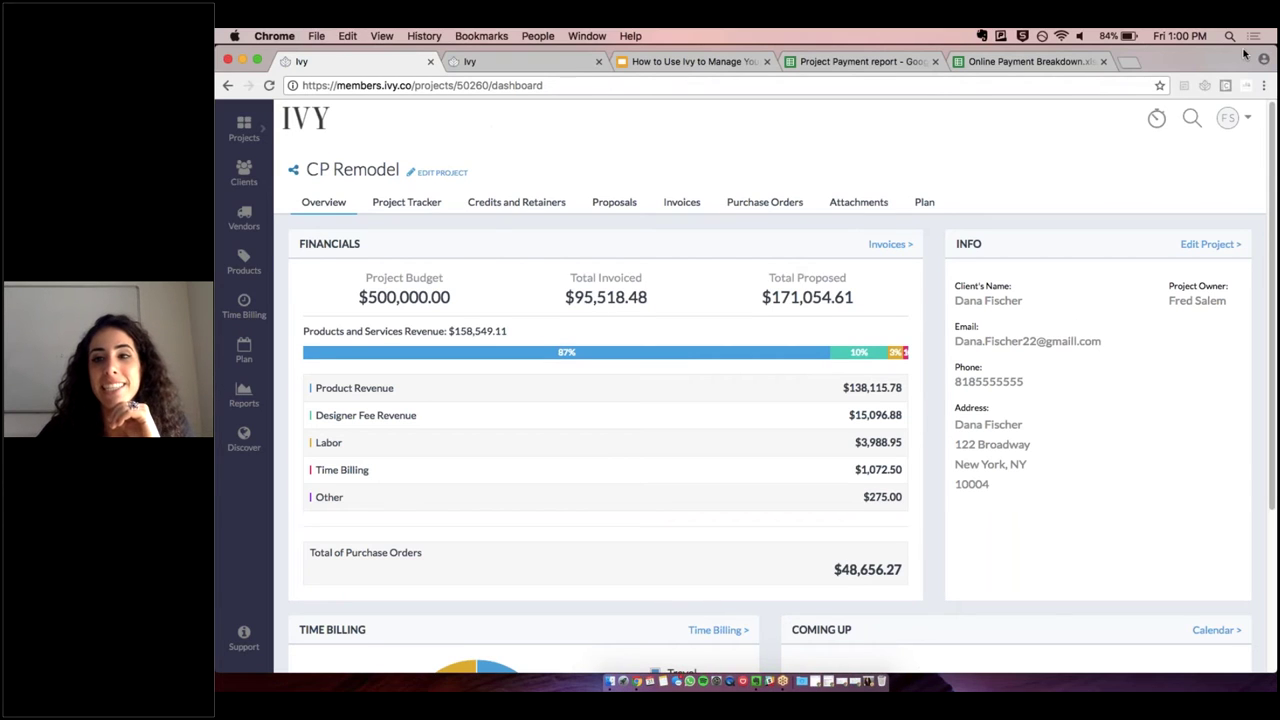
left_click(1127, 63)
left_click(630, 114)
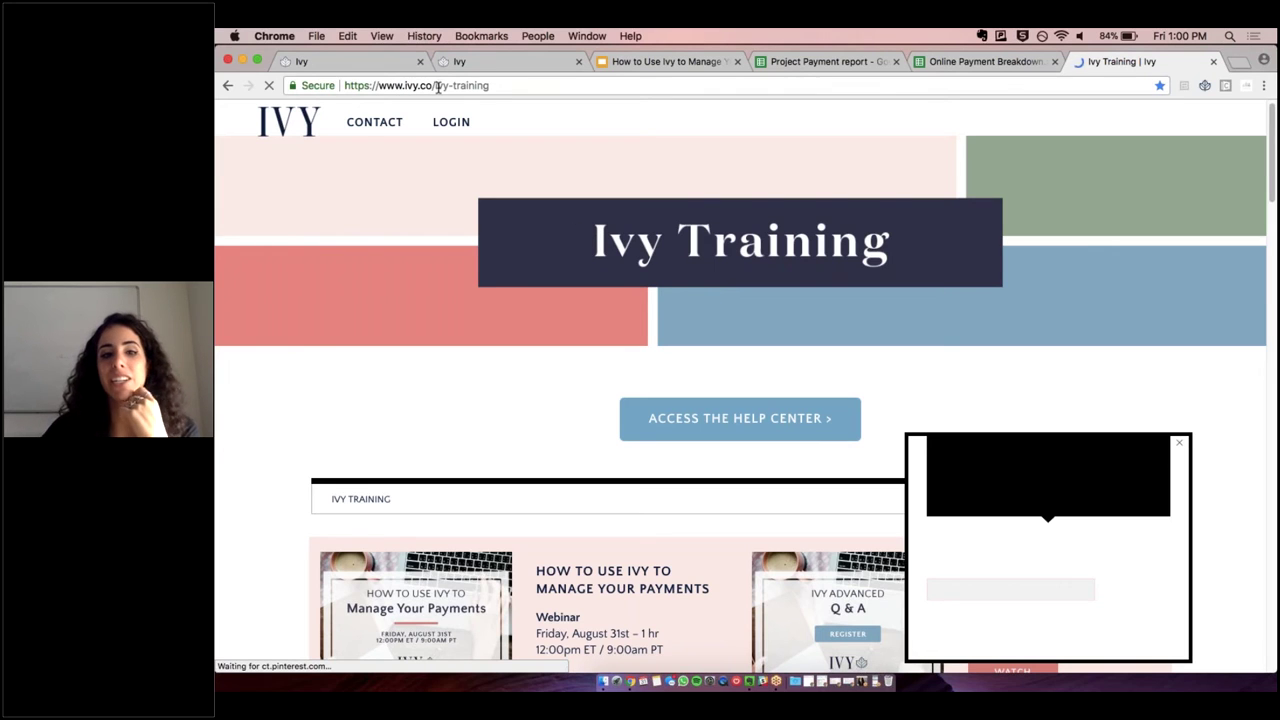
left_click(1177, 443)
- Open the Ivy Help Center from the training page, view it, and close it again
scroll(1000, 420, "down", 1)
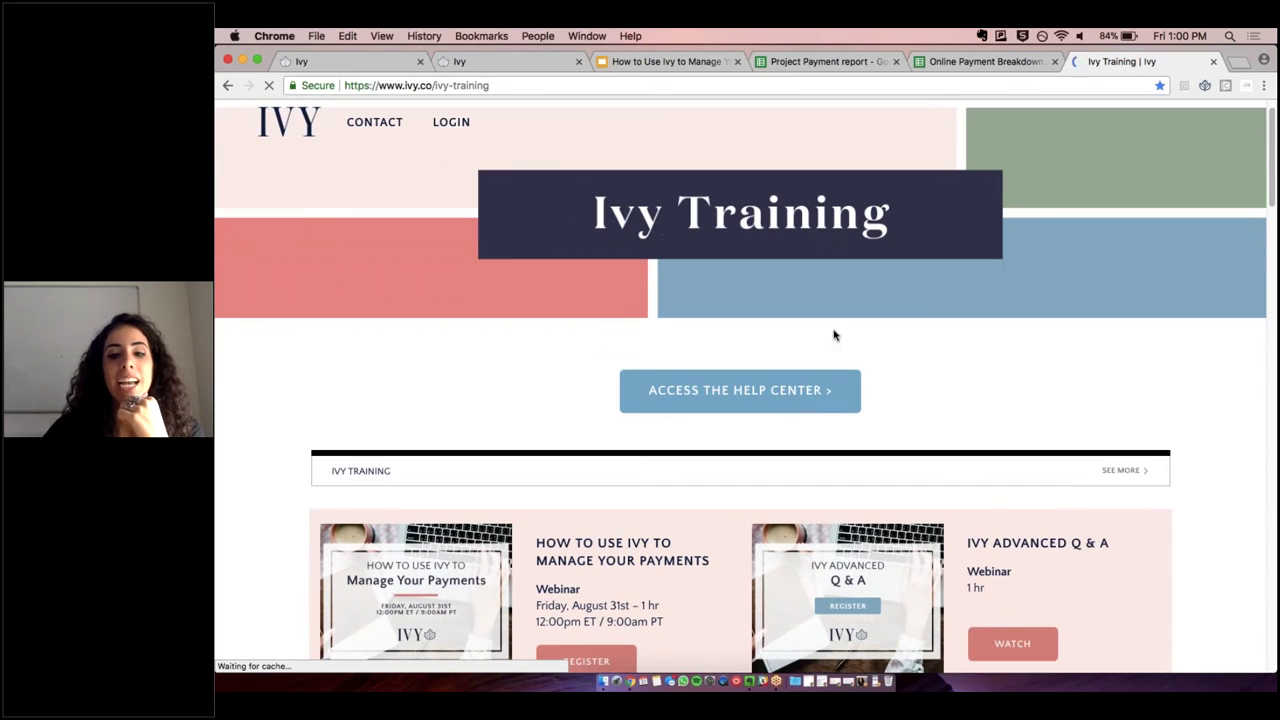
left_click(800, 398)
left_click(1123, 61)
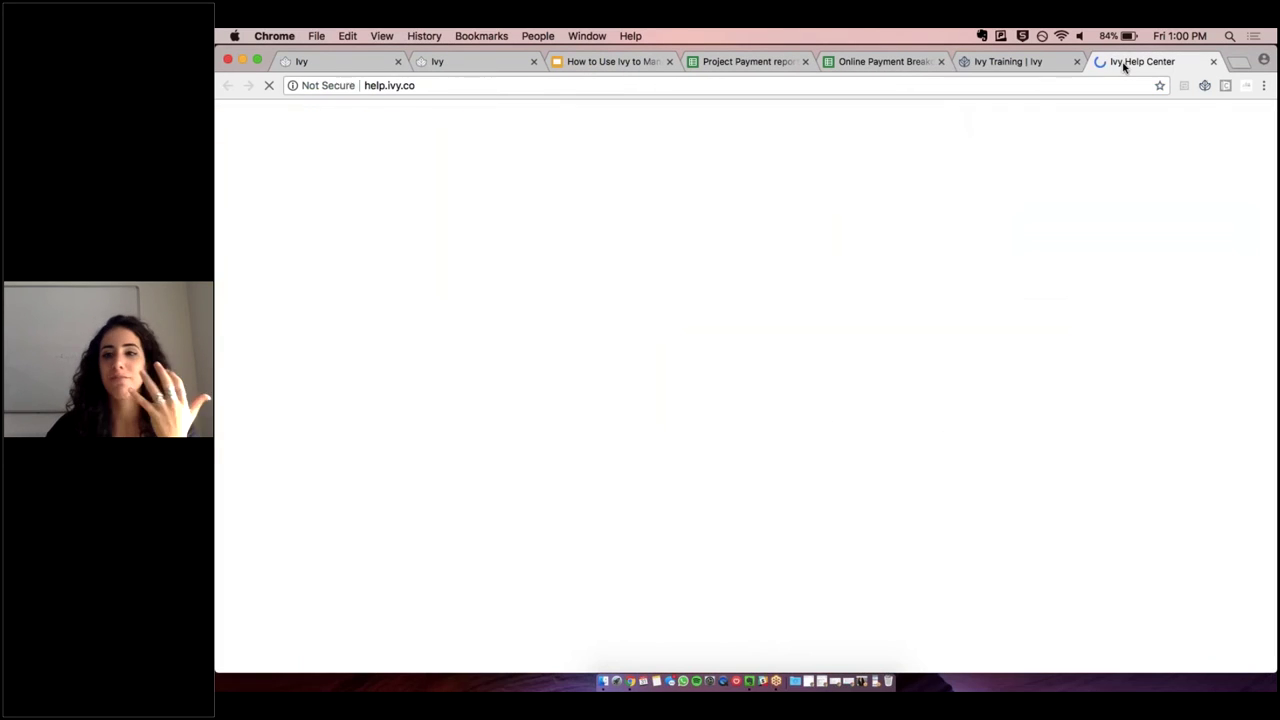
left_click(1213, 63)
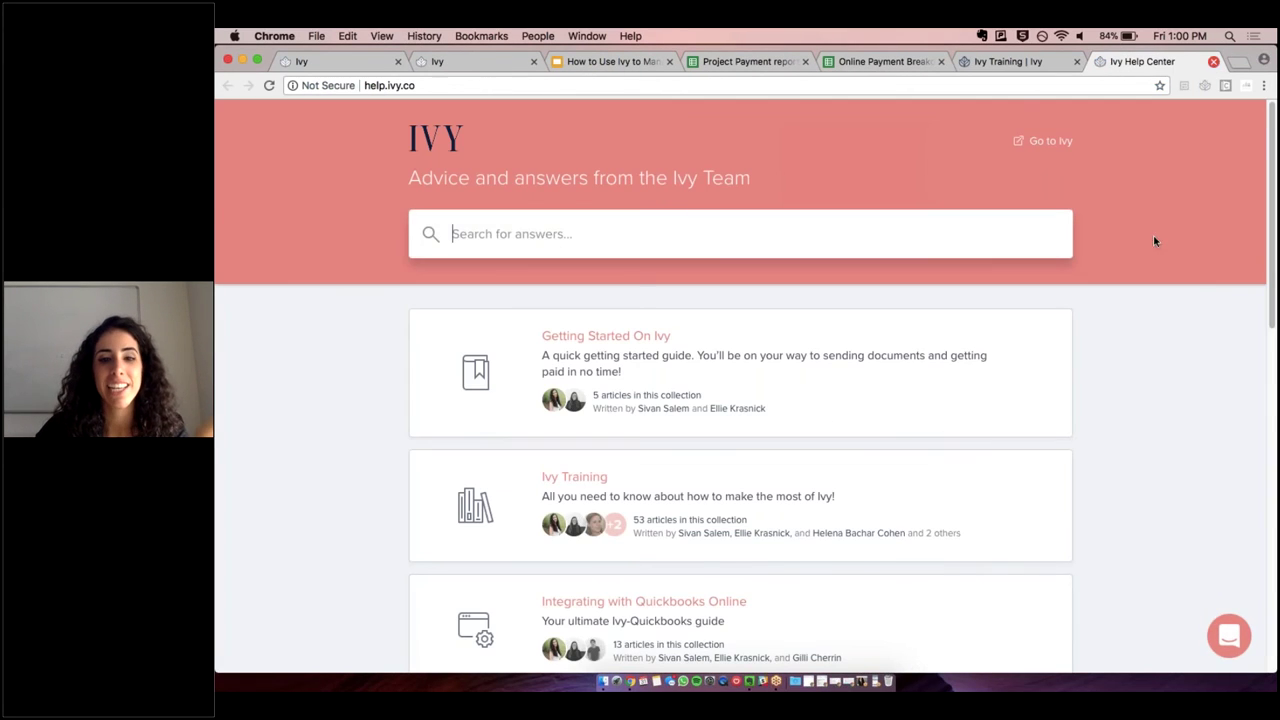
- Look through the training page's webinars, past webinars, QuickBooks training, new features and designer videos
scroll(1153, 398, "down", 5)
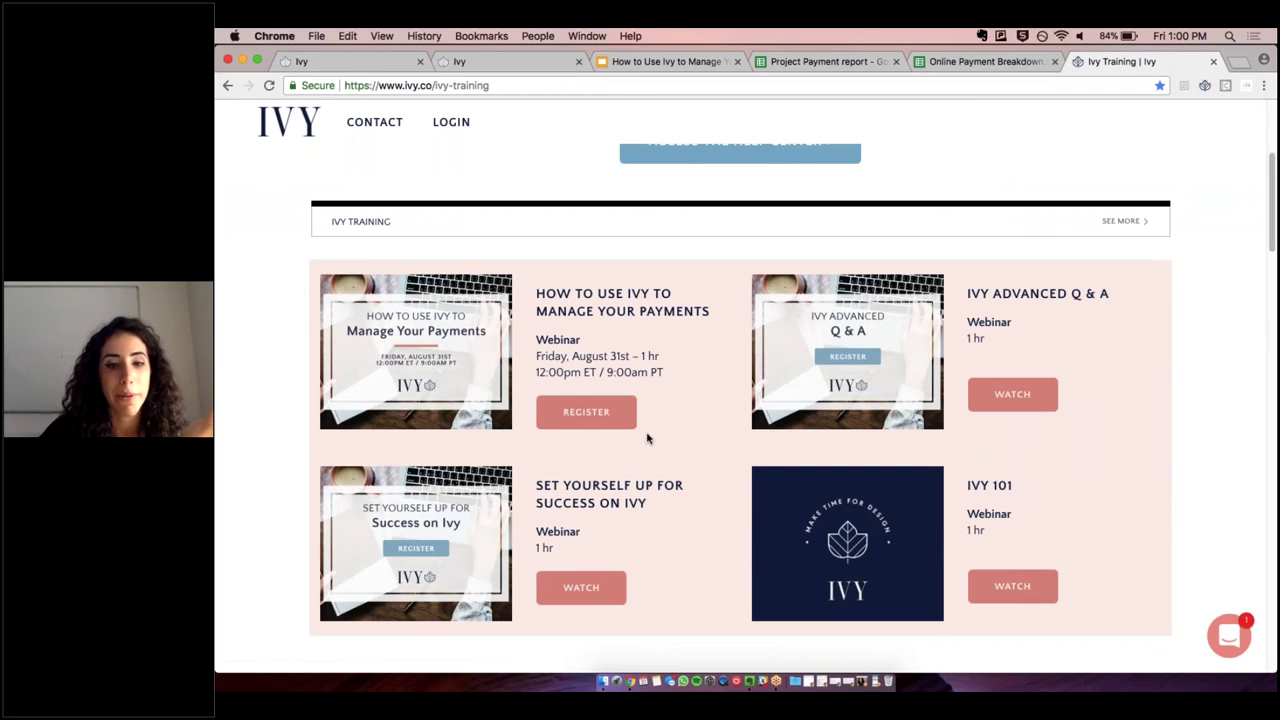
left_click_drag(699, 541, 528, 494)
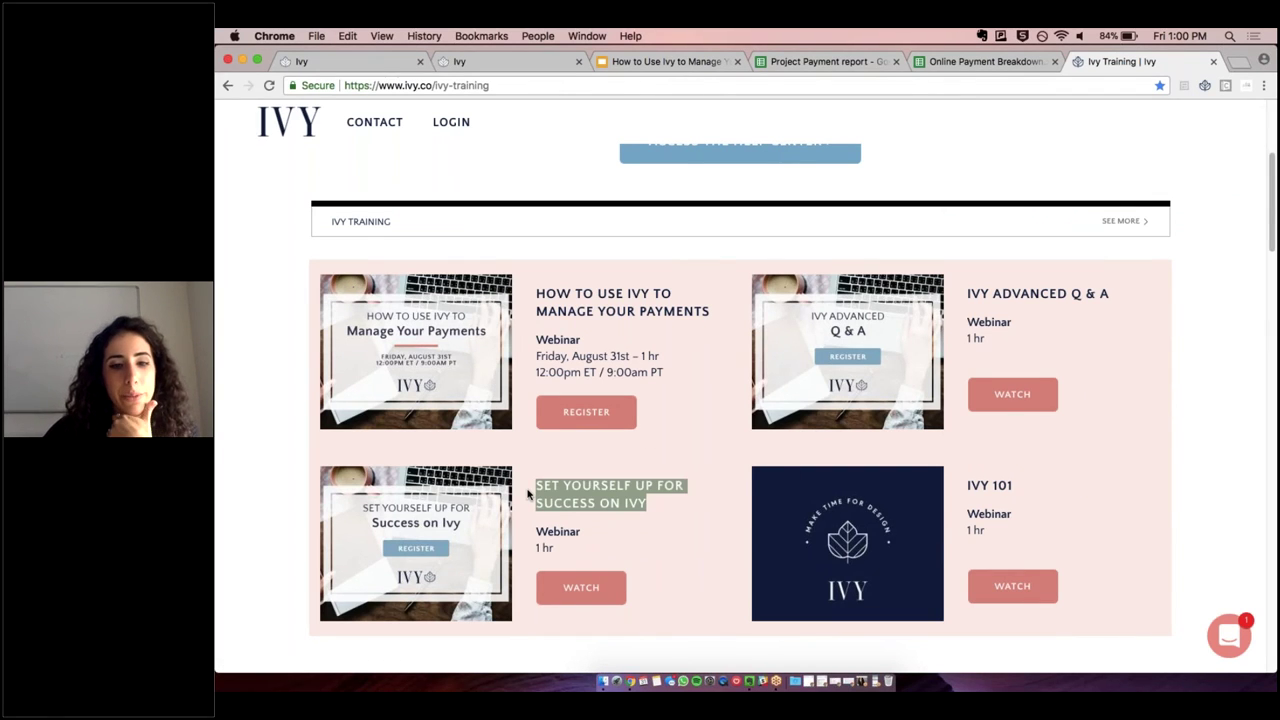
left_click_drag(528, 494, 662, 490)
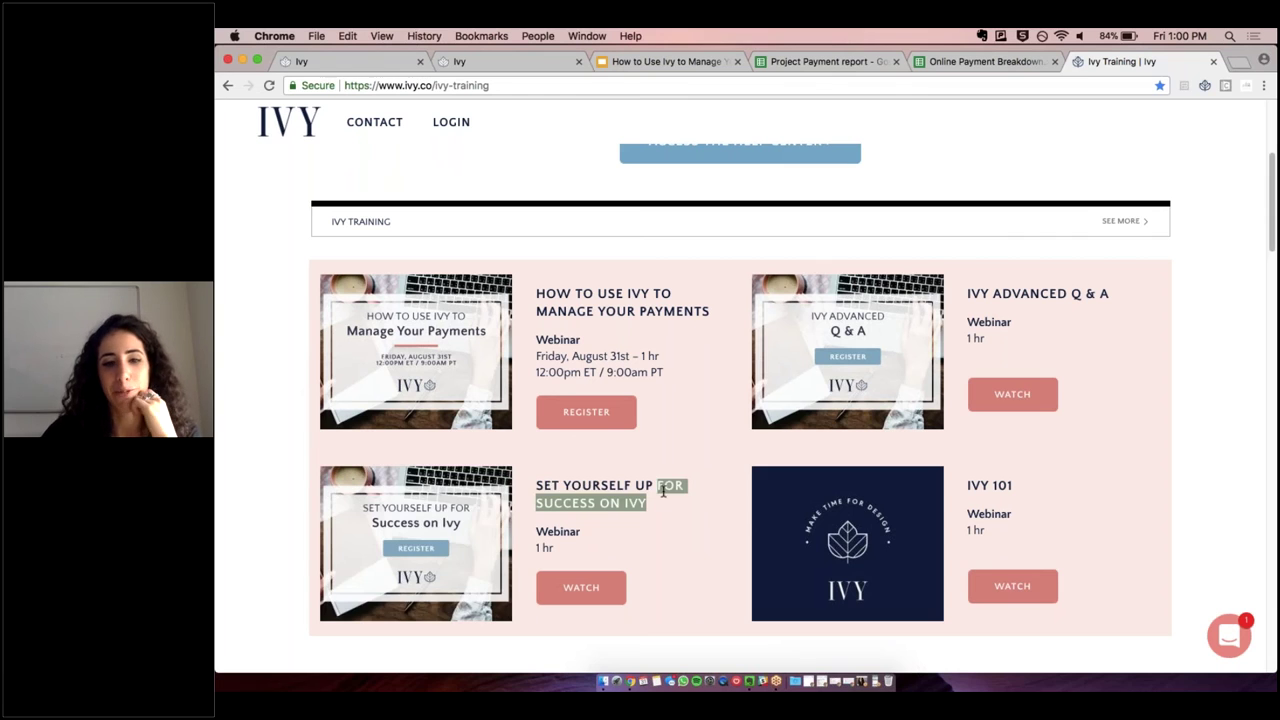
left_click(662, 490)
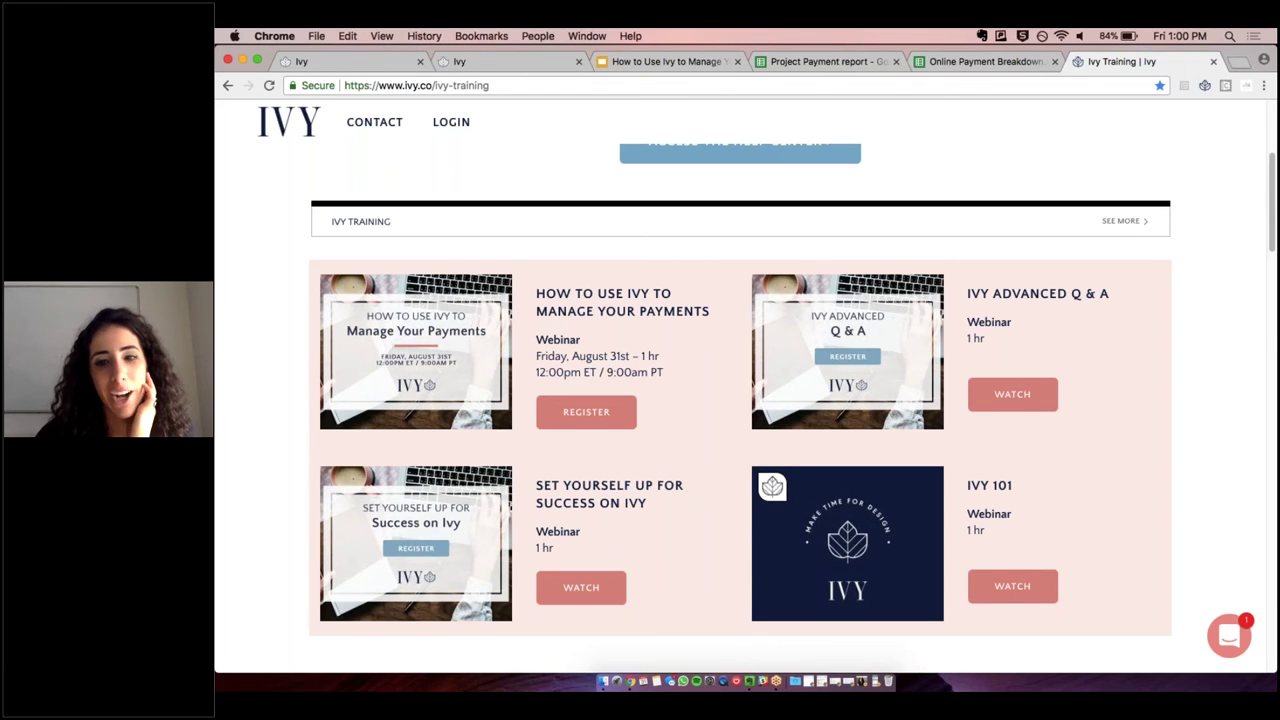
scroll(665, 515, "down", 5)
scroll(607, 428, "down", 5)
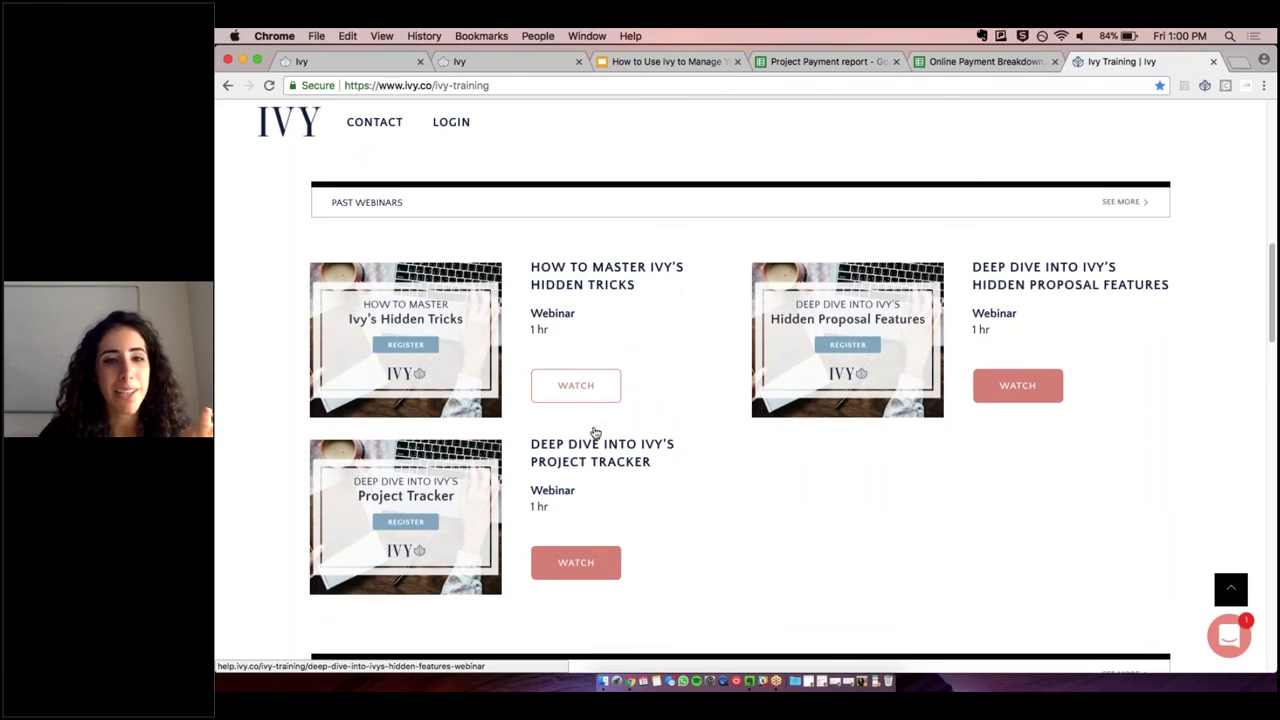
scroll(740, 450, "down", 2)
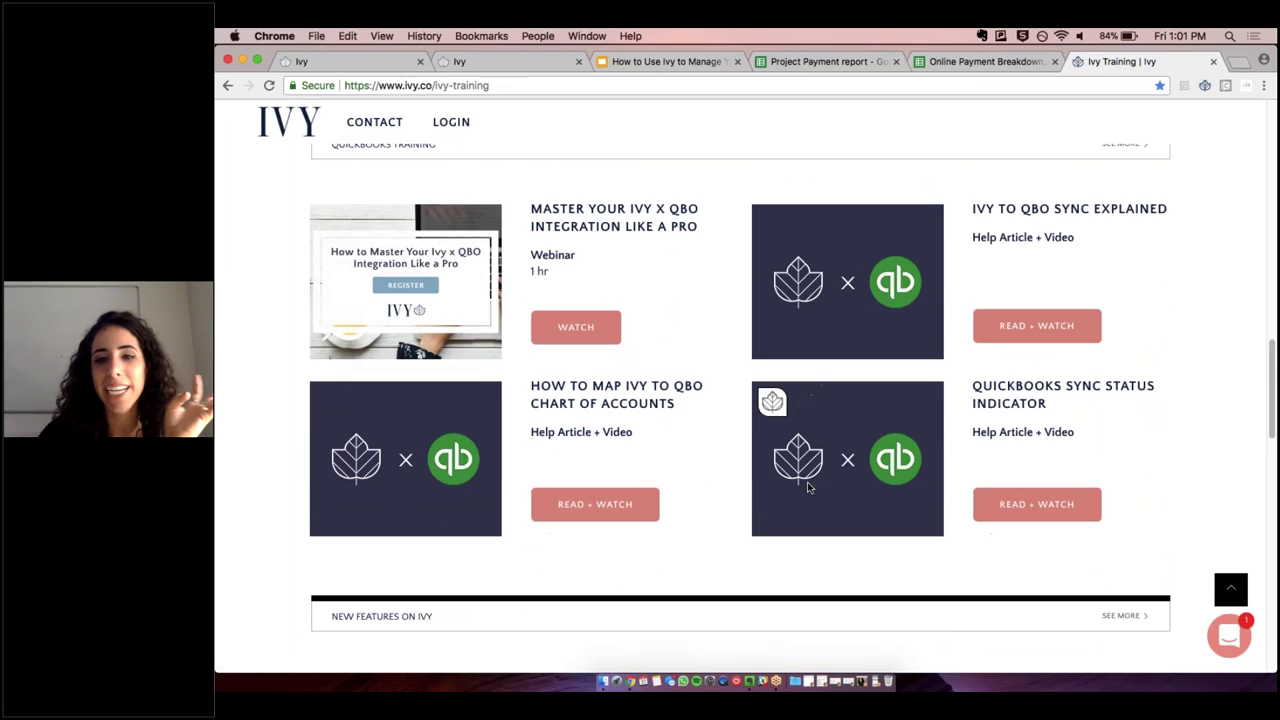
scroll(766, 483, "down", 5)
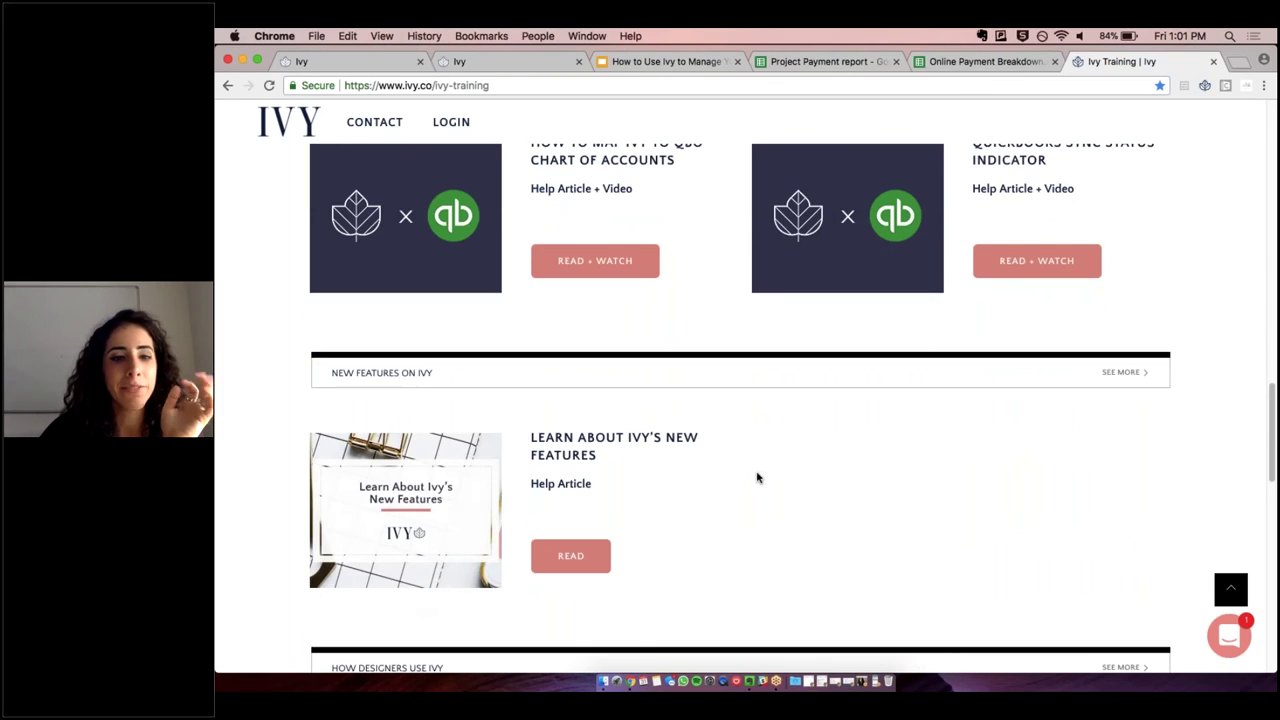
scroll(757, 477, "down", 7)
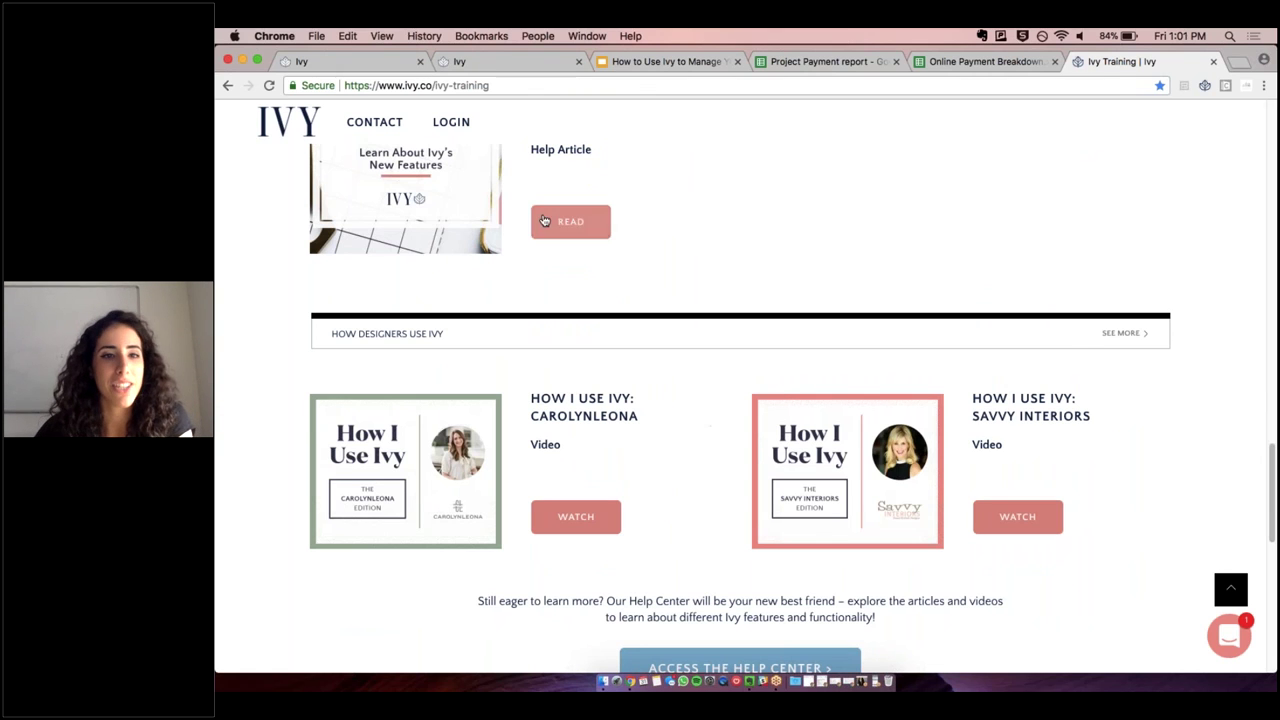
- Return to the CP Remodel project overview in Ivy
left_click(349, 61)
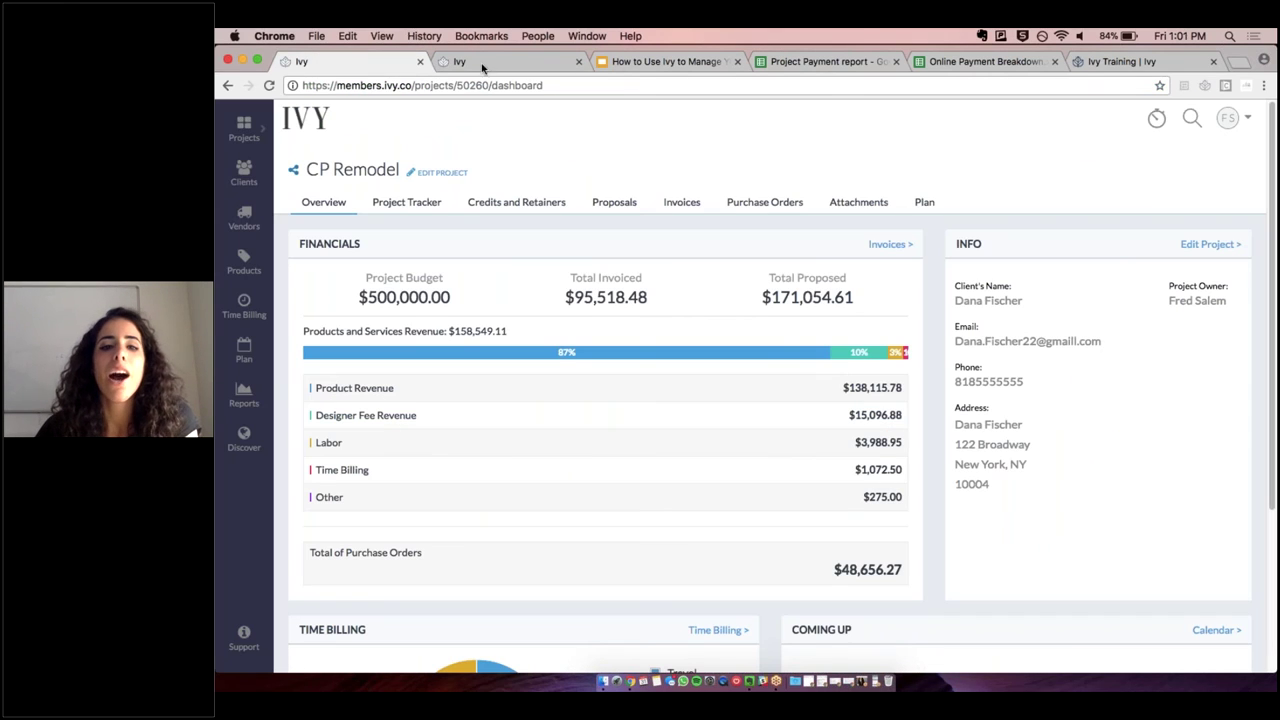
left_click(760, 648)
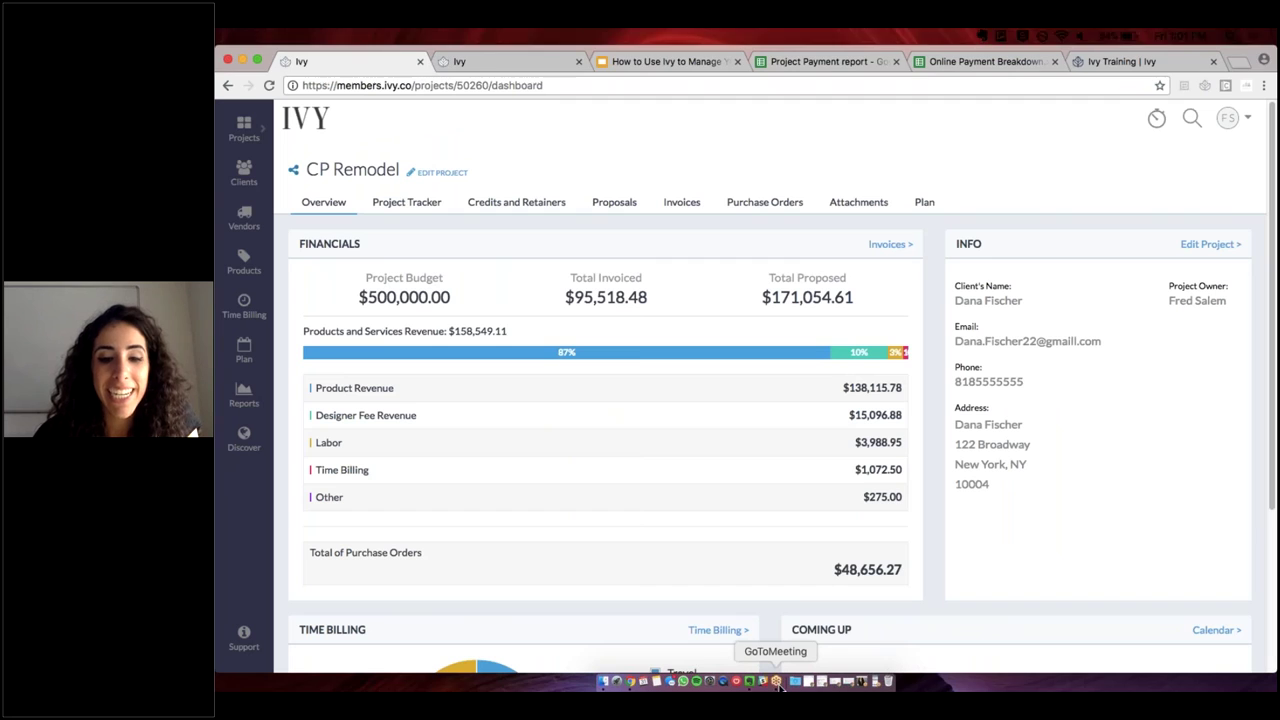